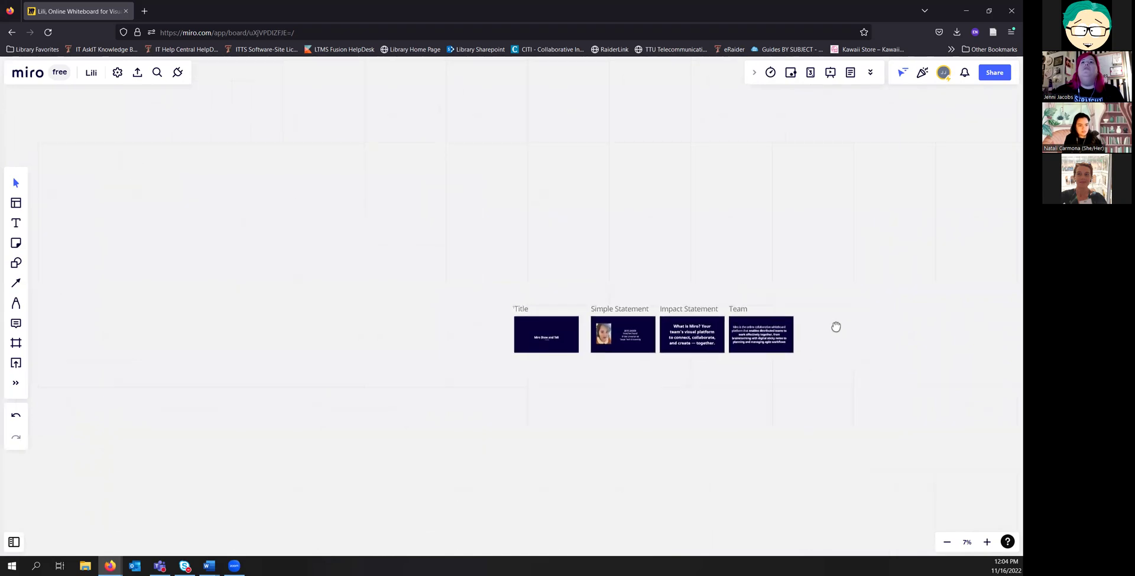
Step: Leave the open board and return to the team's board dashboard
scroll(835, 329, down, 3)
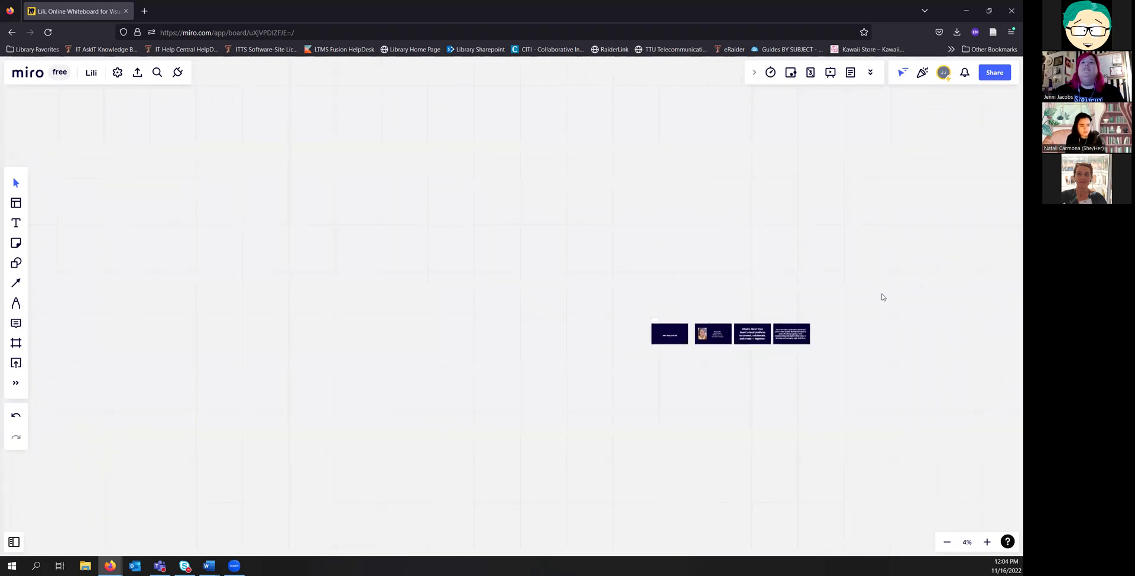
scroll(882, 297, down, 3)
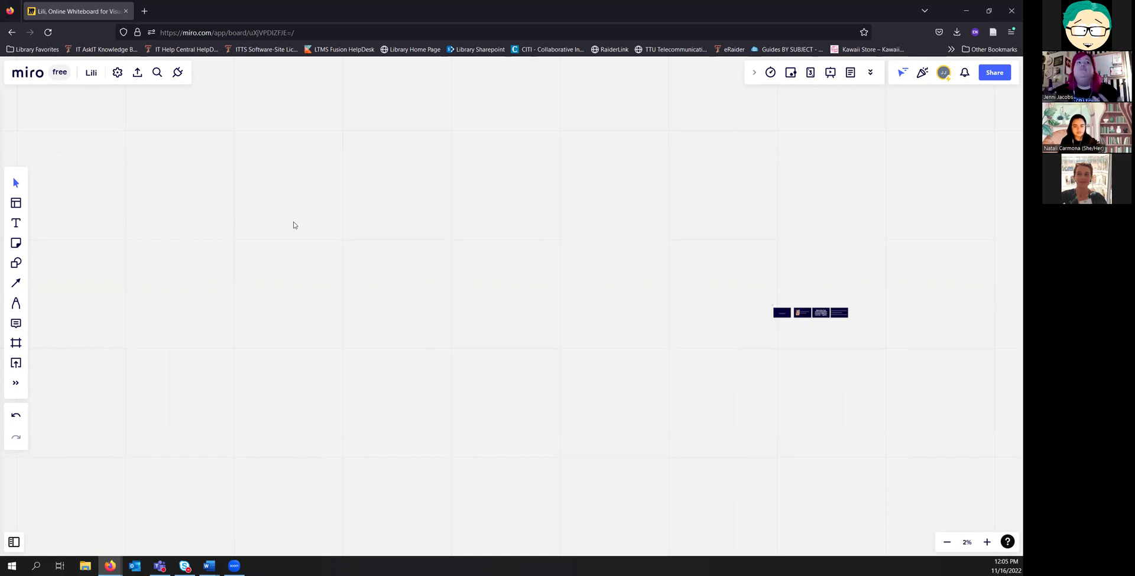
click(36, 76)
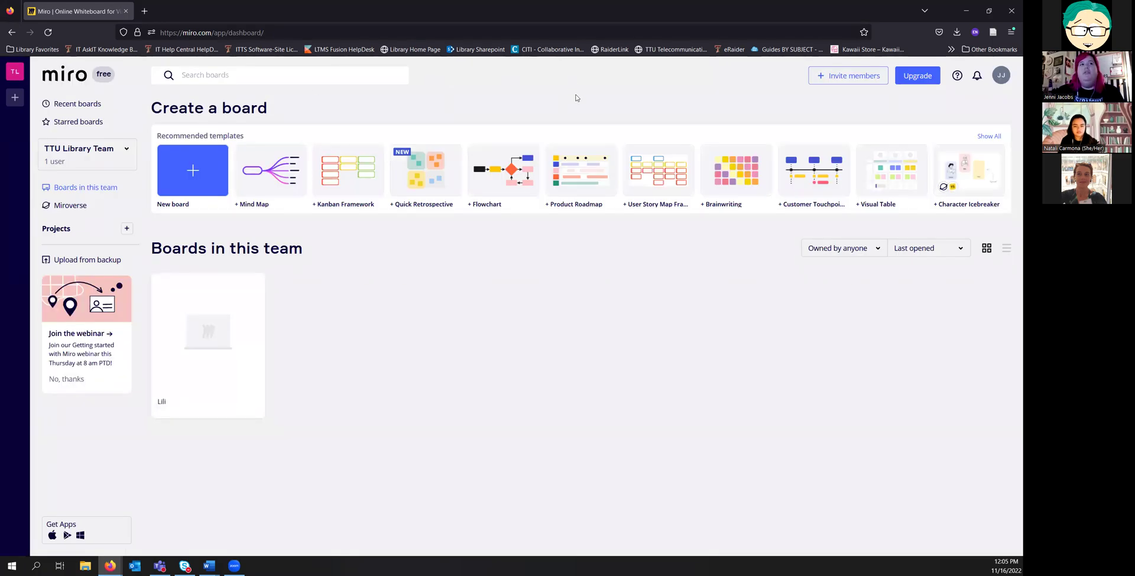
click(144, 11)
text(miro)
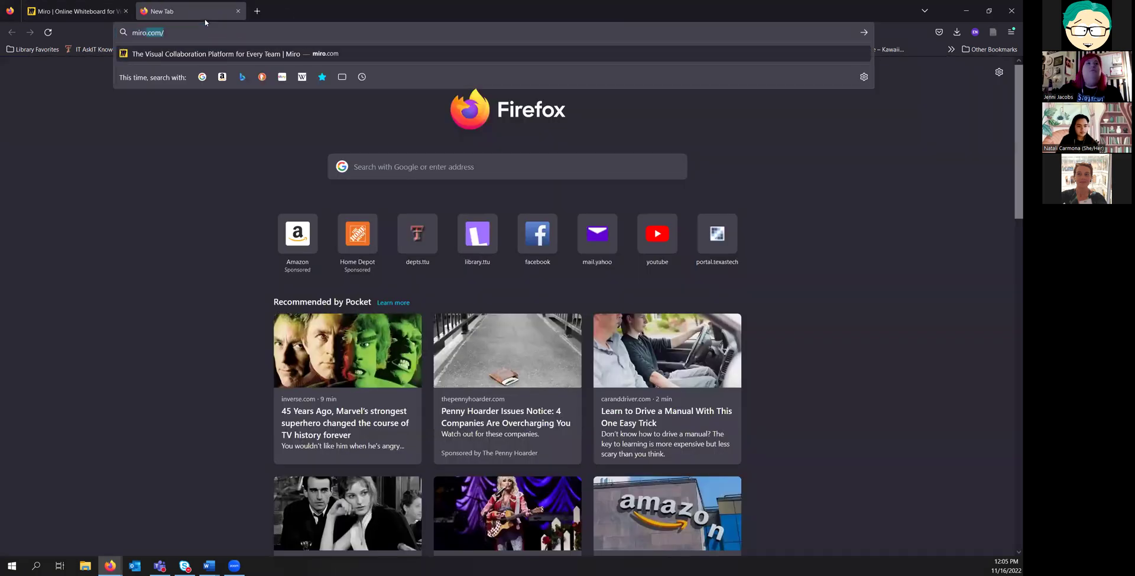
key(Return)
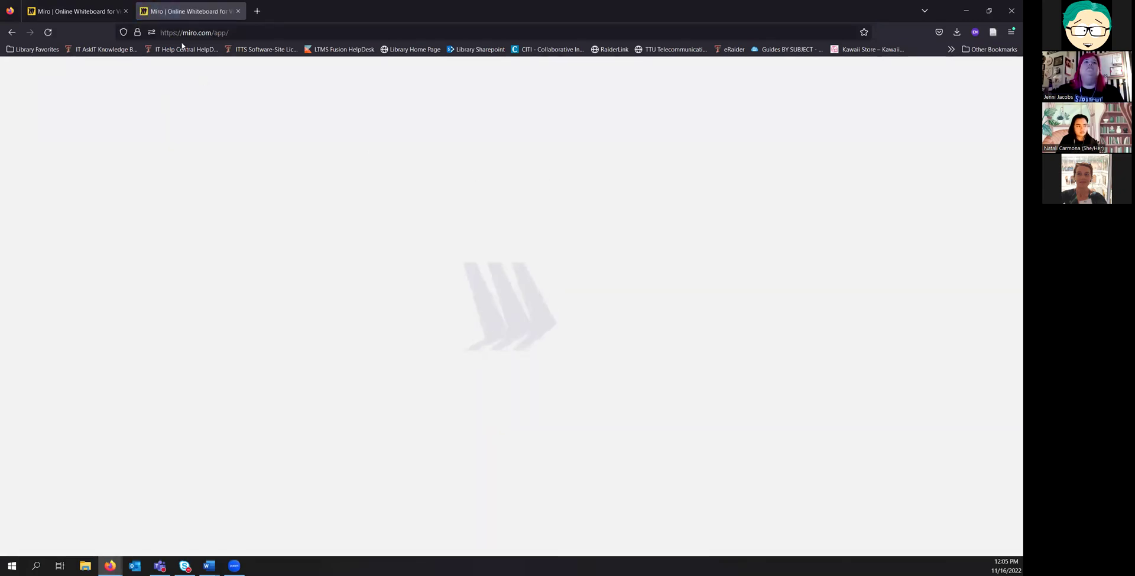
click(11, 32)
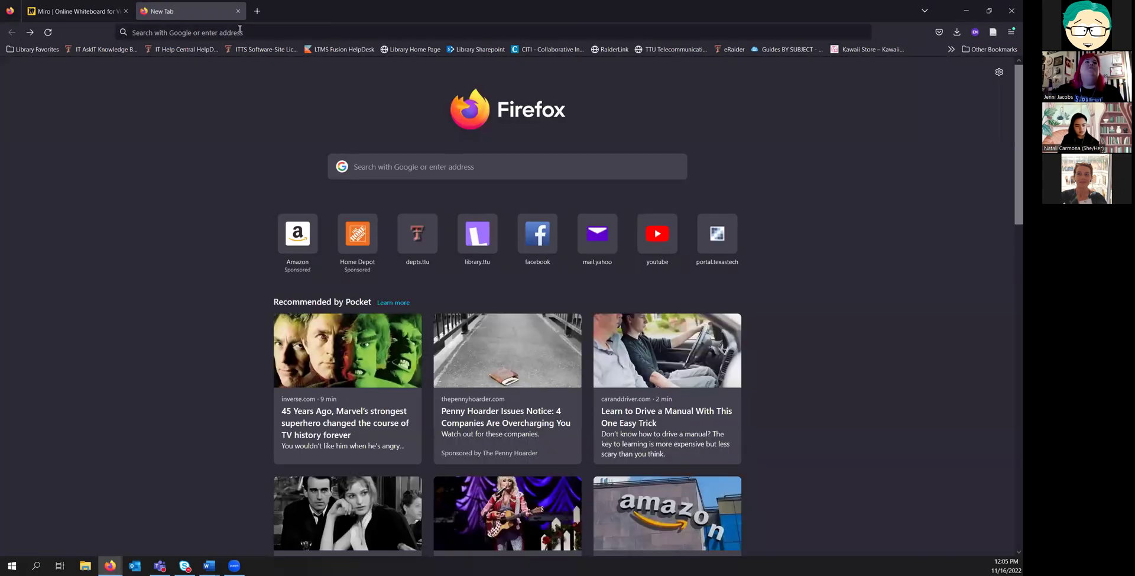
Step: Search Google for "miro" and open the official Miro website from the results
click(240, 31)
text(miro)
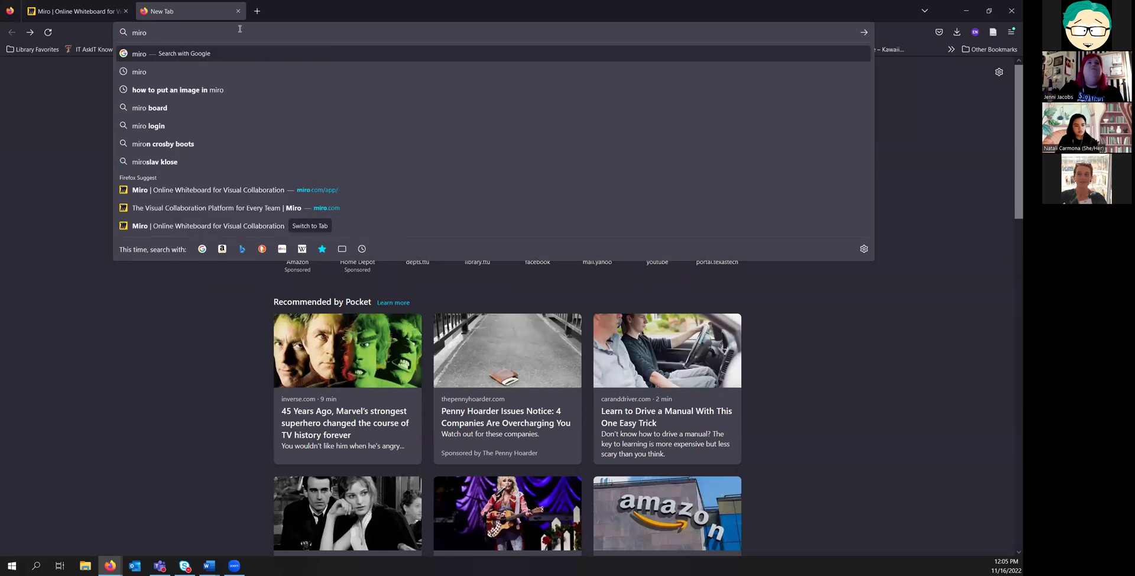
key(Return)
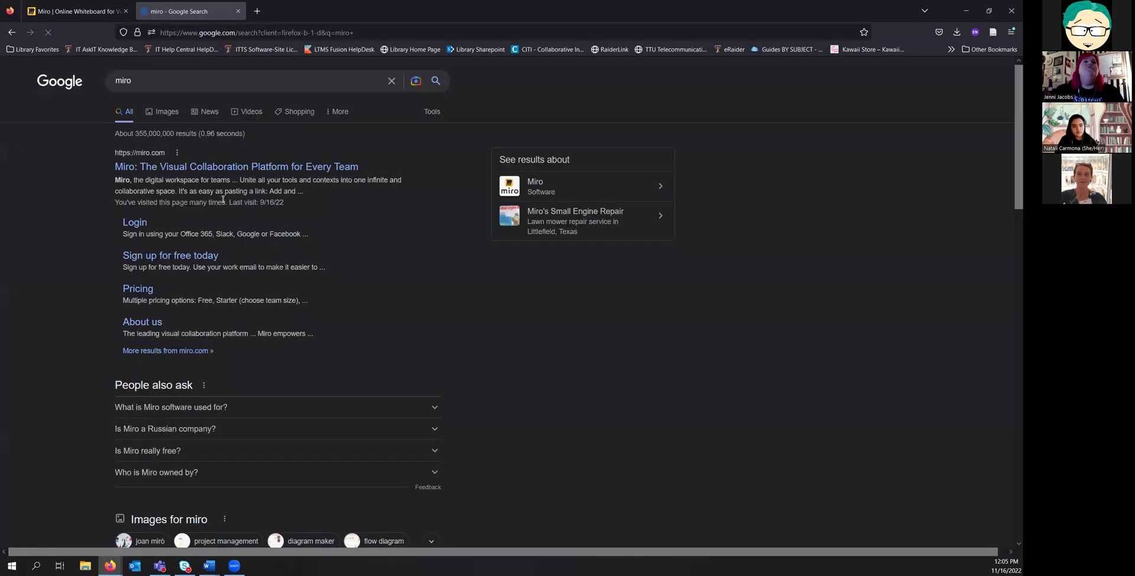
click(200, 171)
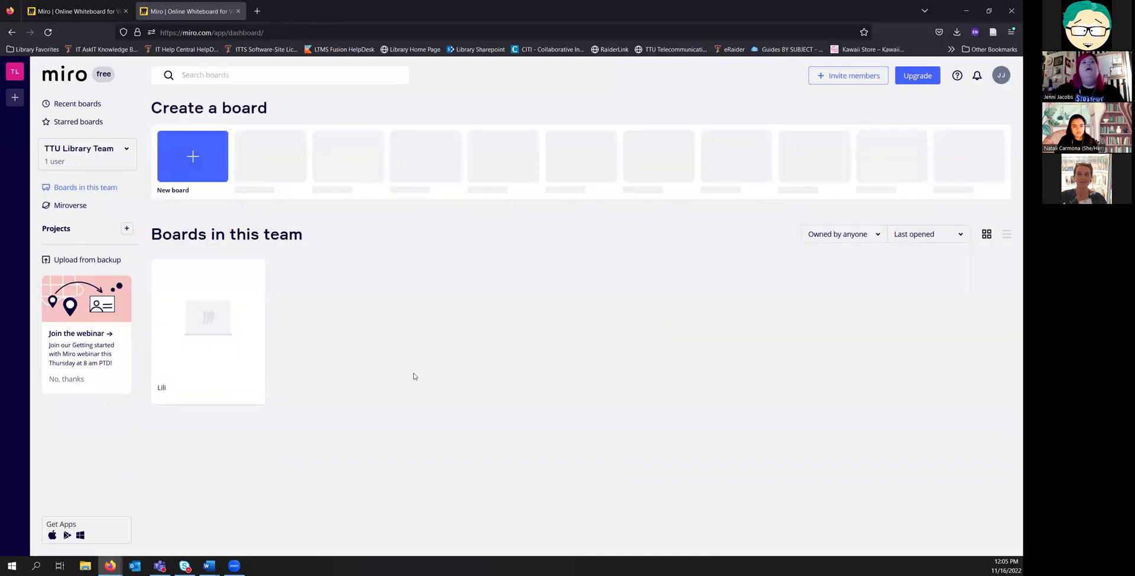
Step: Close the second browser tab and open the Lili board from the team's boards
click(238, 11)
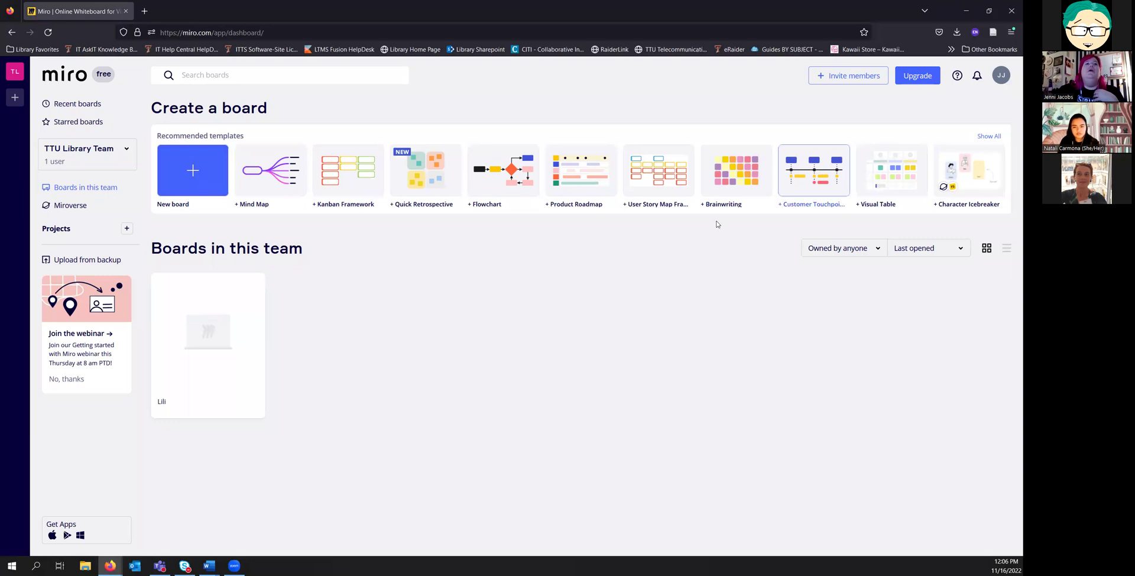
click(233, 319)
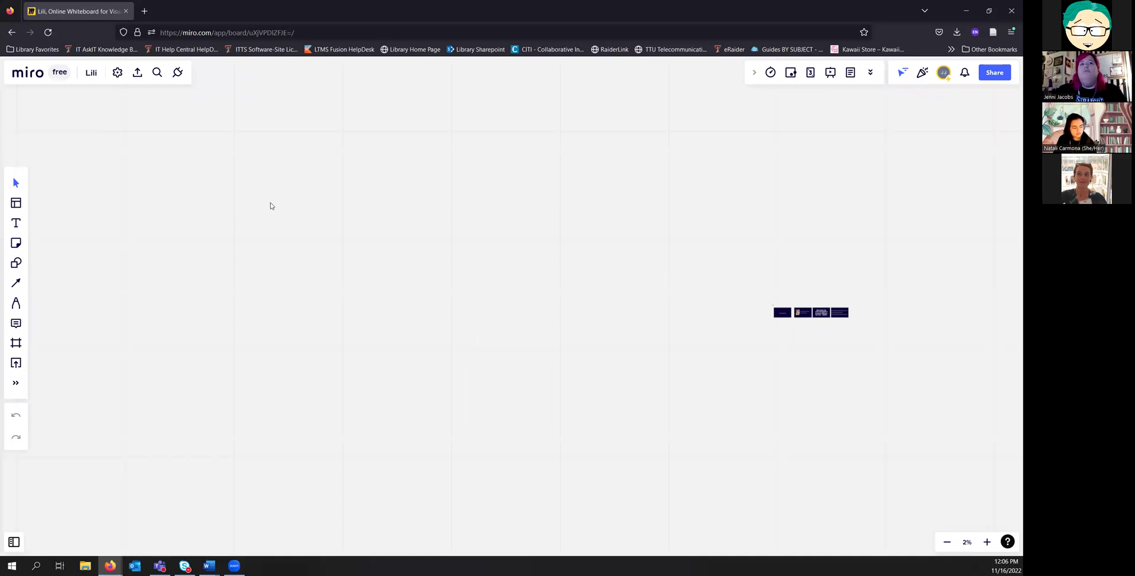
Step: Pan across the Lili board and zoom in and out around the four presentation frames
drag(270, 203, 548, 394)
mouse_move(292, 175)
mouse_down()
mouse_move(298, 269)
mouse_move(297, 195)
mouse_move(162, 211)
mouse_move(146, 247)
mouse_move(152, 274)
mouse_move(210, 307)
mouse_move(268, 306)
mouse_move(187, 248)
mouse_up()
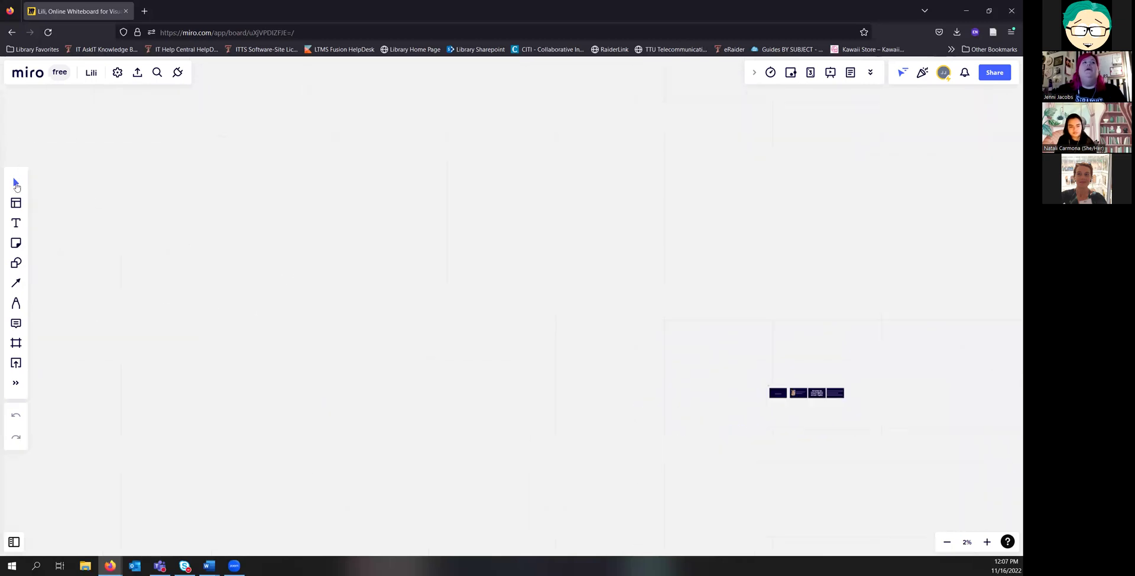
click(16, 185)
click(16, 183)
drag(263, 219, 178, 183)
drag(501, 298, 350, 263)
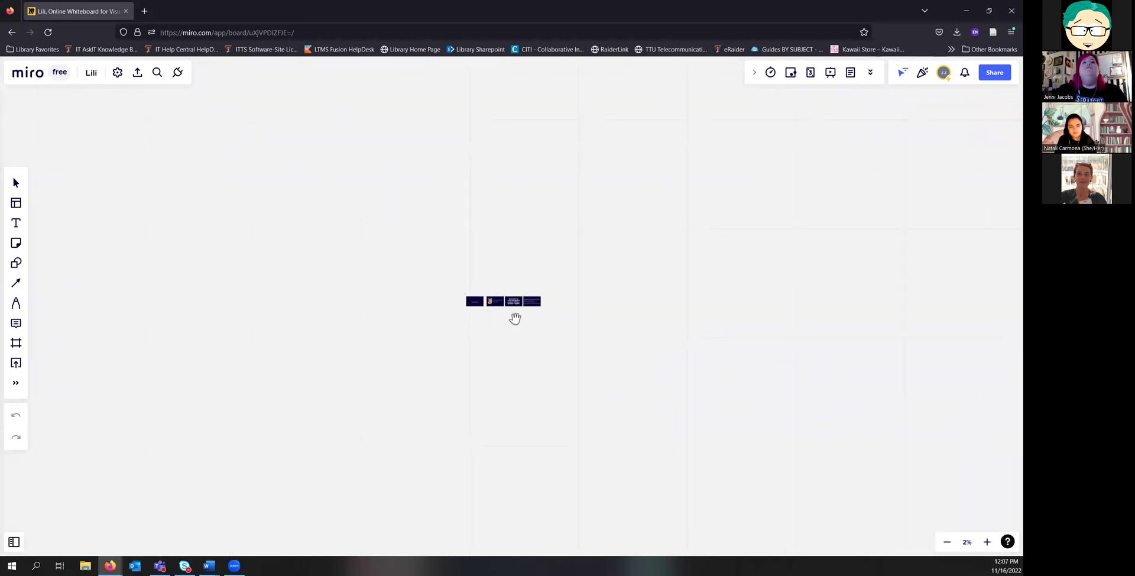
scroll(515, 318, up, 2)
scroll(515, 318, up, 5)
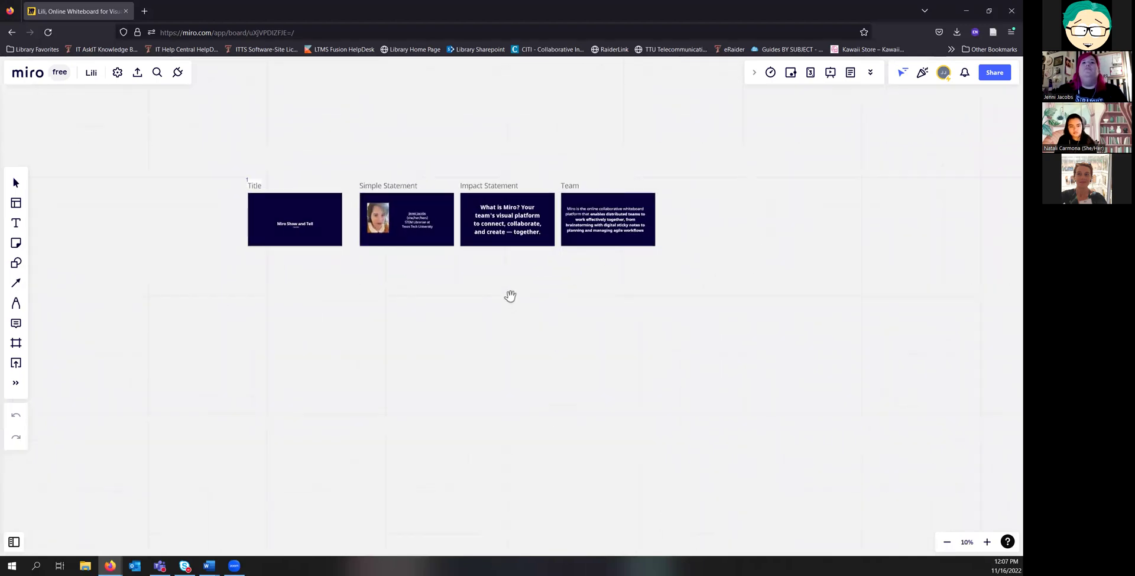
scroll(509, 297, down, 2)
scroll(515, 302, down, 2)
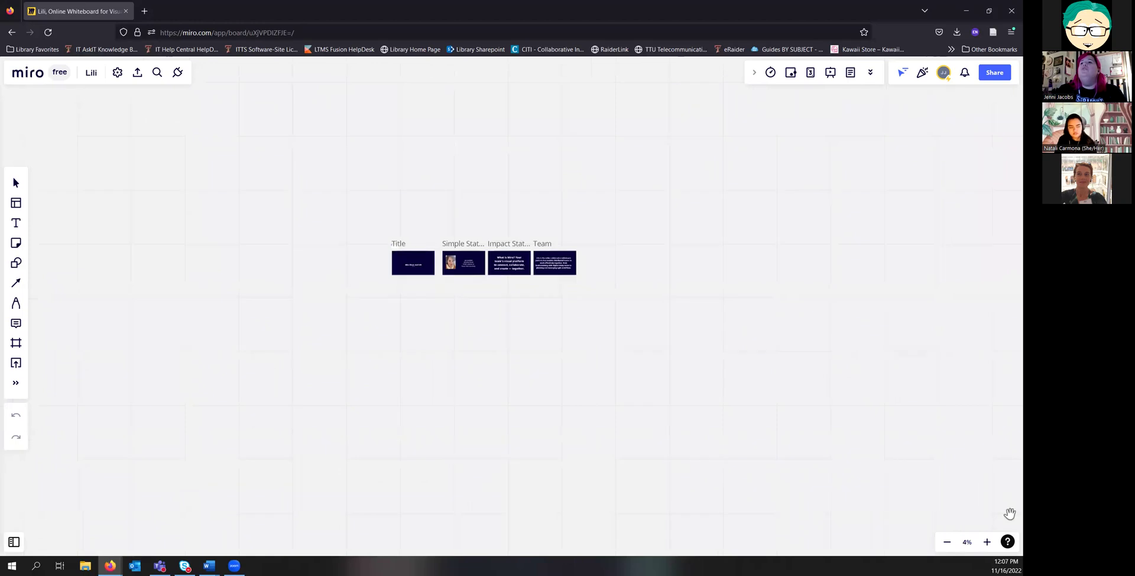
mouse_move(946, 542)
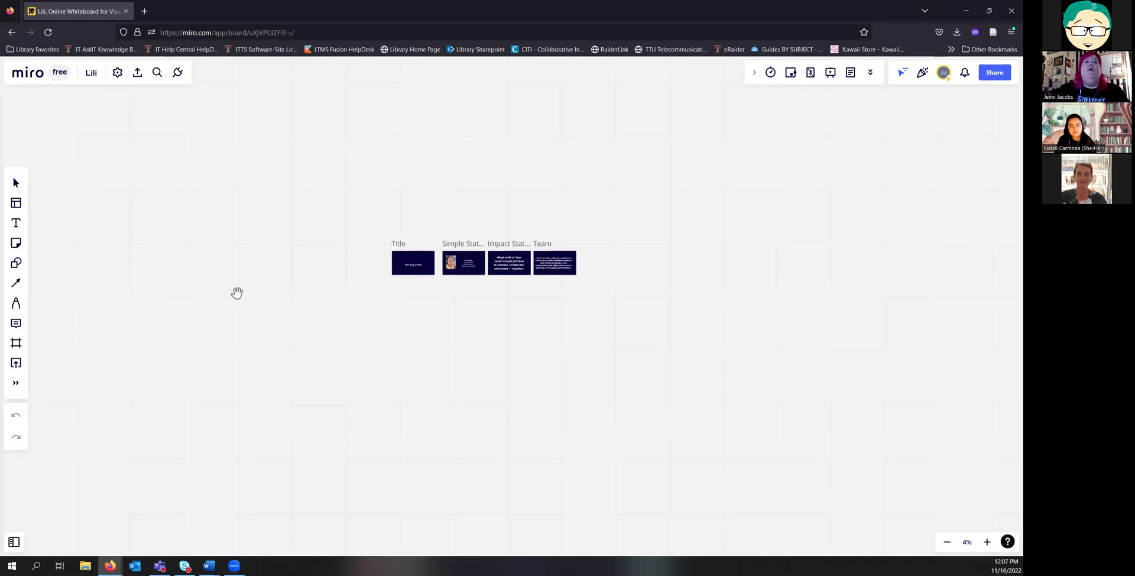
Step: Select the four presentation frames together, move them up and to the left on the board, and clear the selection
click(16, 185)
drag(341, 203, 641, 338)
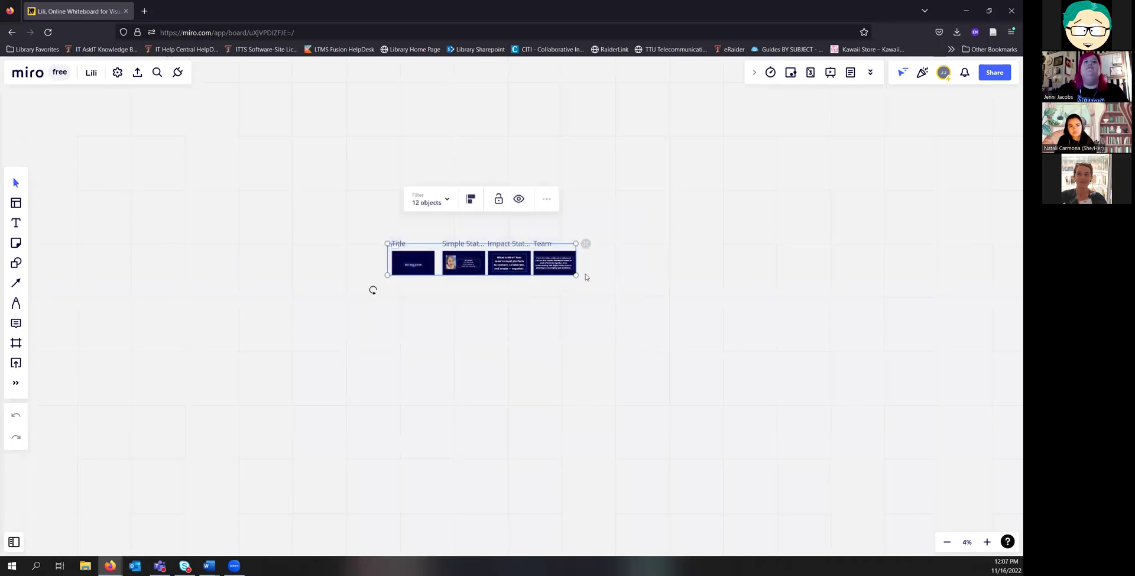
drag(569, 267, 384, 226)
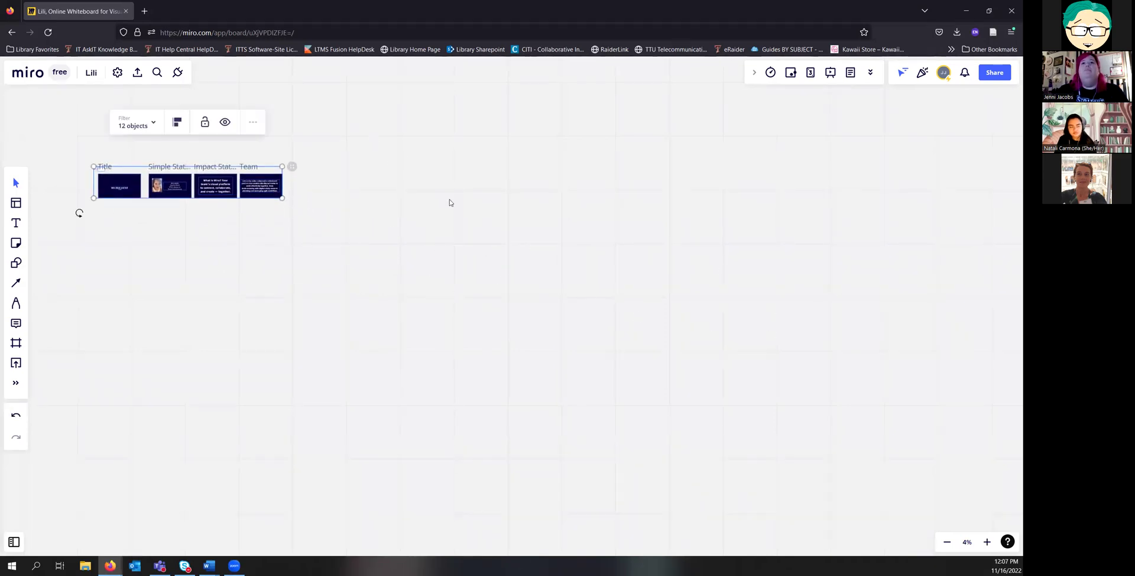
drag(419, 187, 602, 297)
click(89, 214)
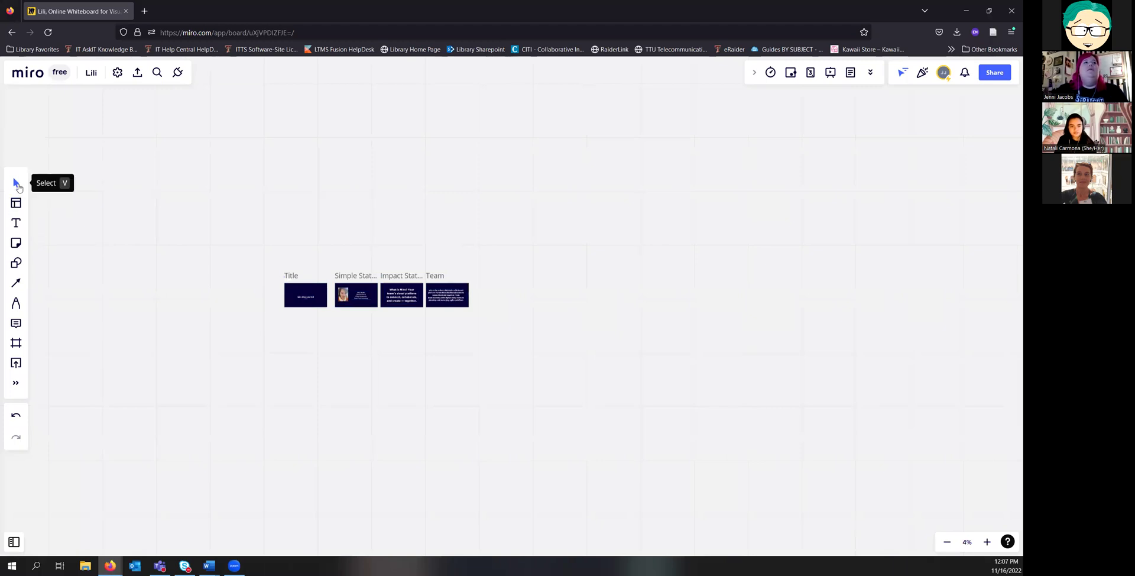
Step: Add a wide text box above the presentation frames containing "Lili show and tell"
click(17, 226)
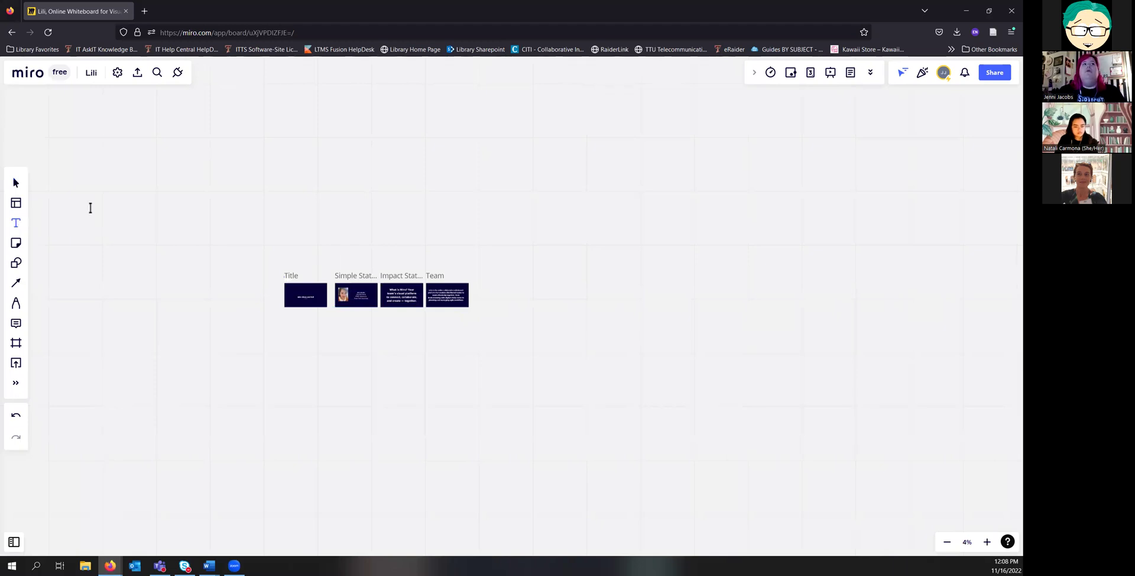
drag(283, 213, 324, 239)
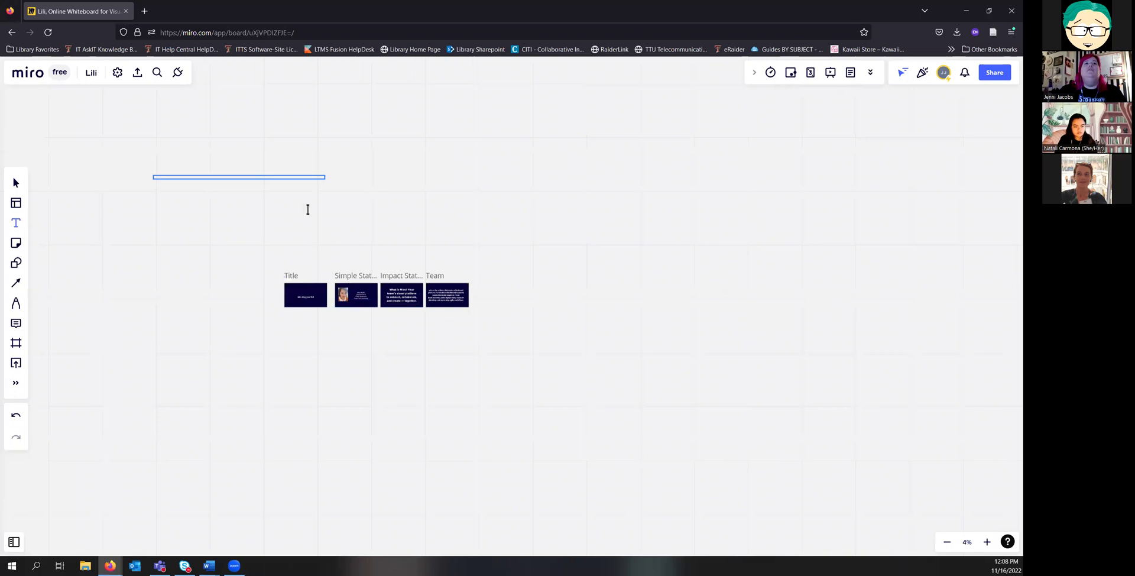
scroll(204, 171, up, 5)
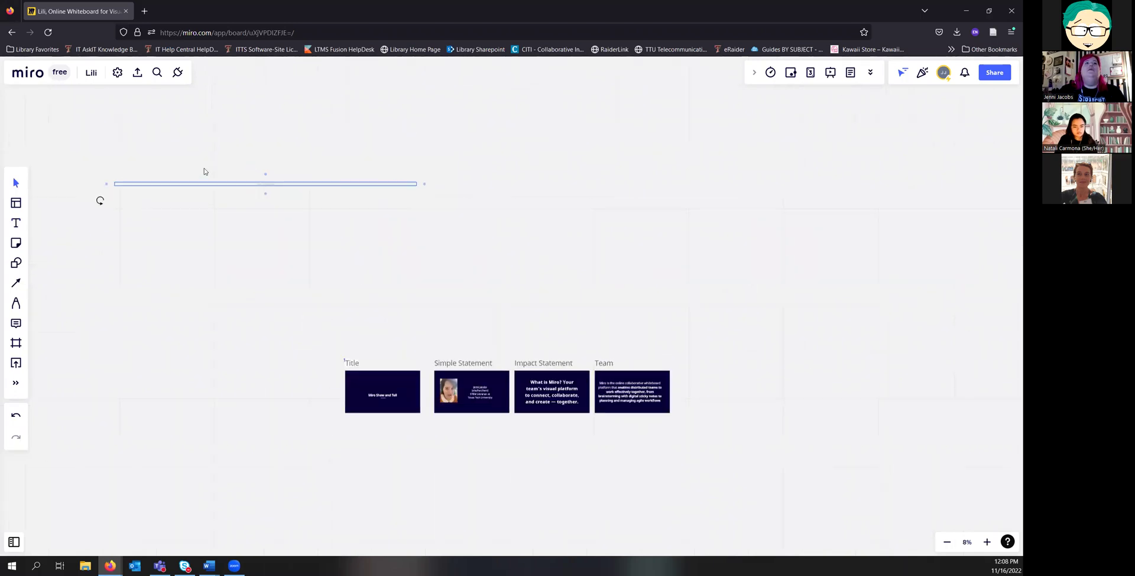
scroll(204, 172, up, 3)
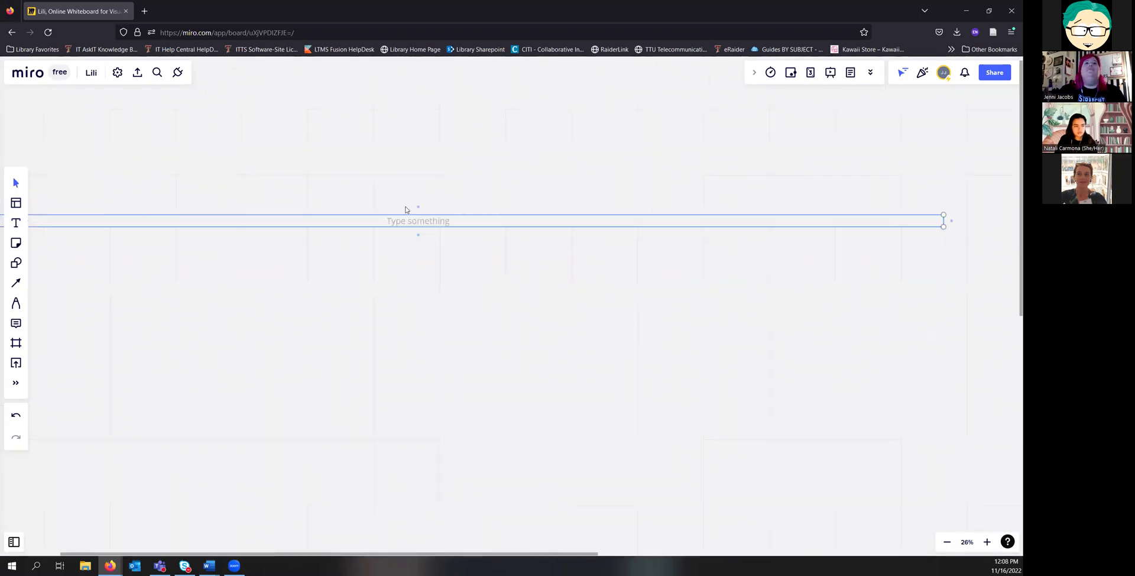
click(449, 227)
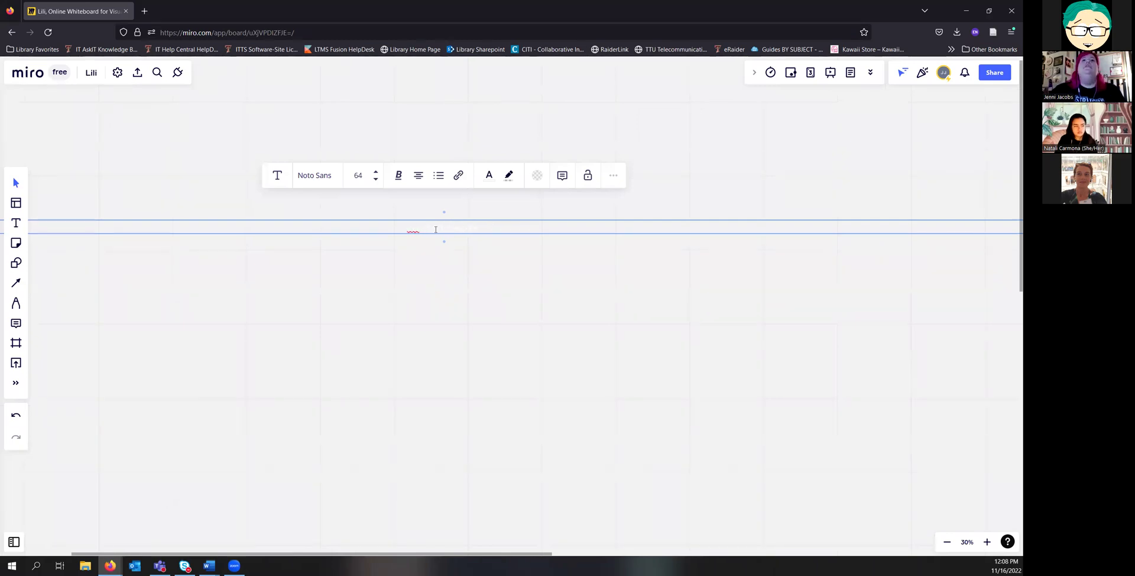
Step: Change the color of the "Lili show and tell" text to black
triple_click(436, 230)
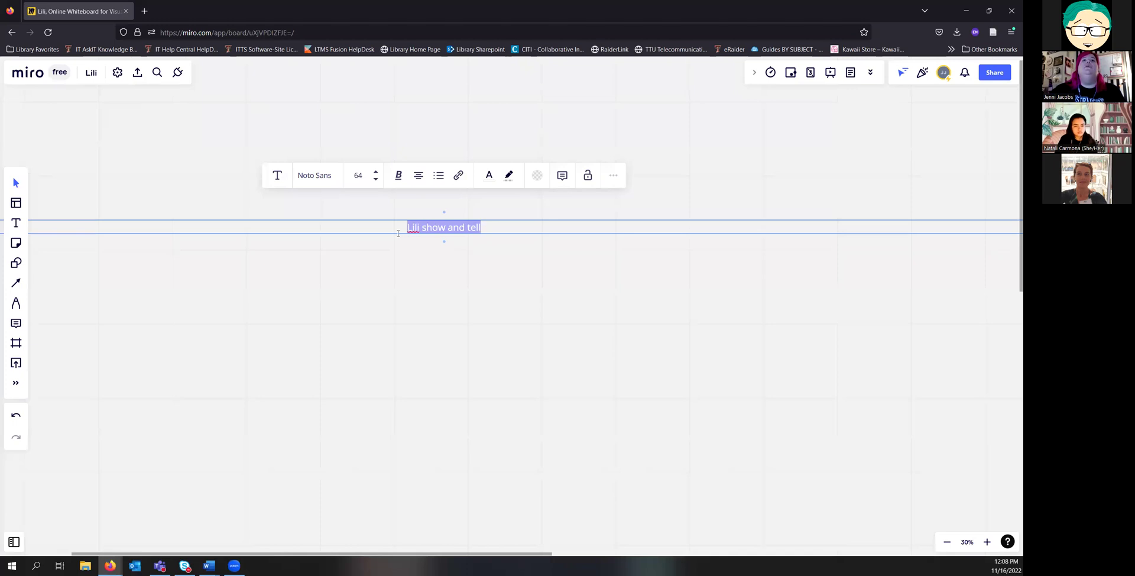
click(489, 176)
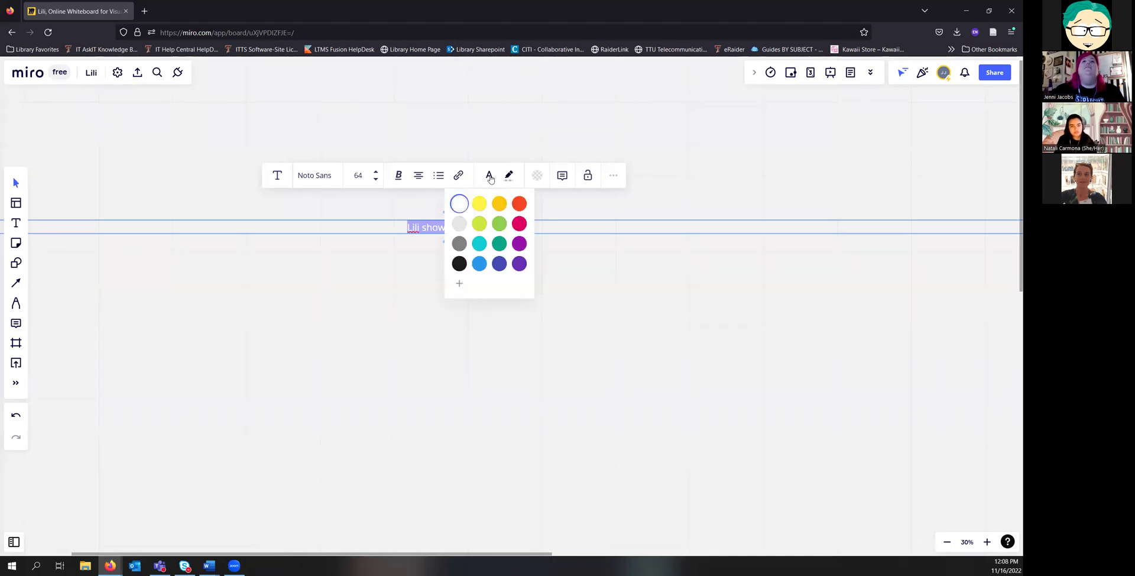
click(460, 264)
click(486, 223)
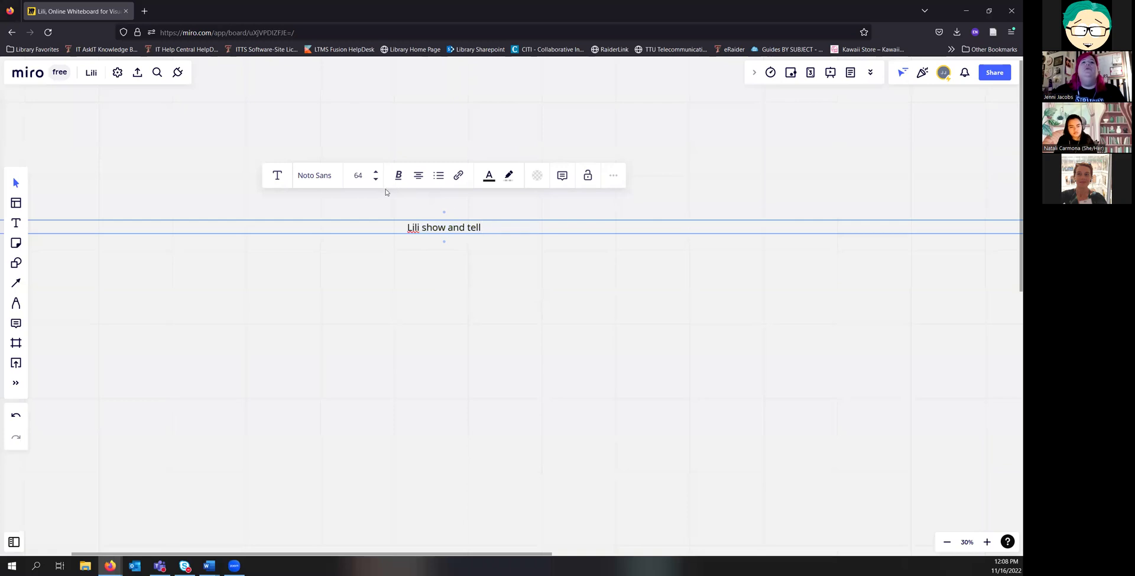
Step: Set the "Lili show and tell" text to the Bangers font at size 288
drag(505, 224, 283, 212)
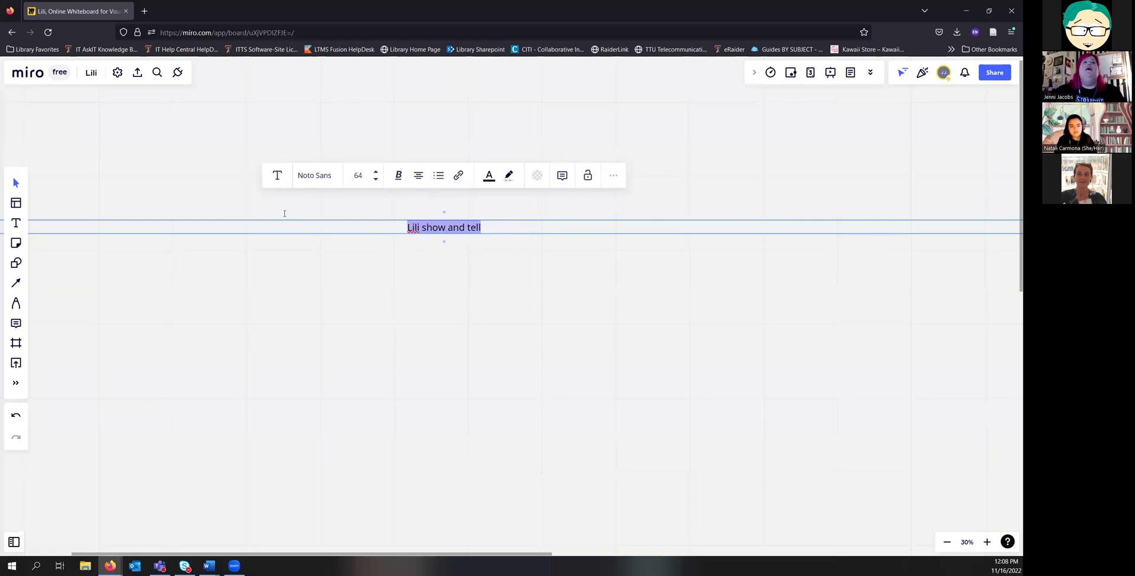
click(332, 180)
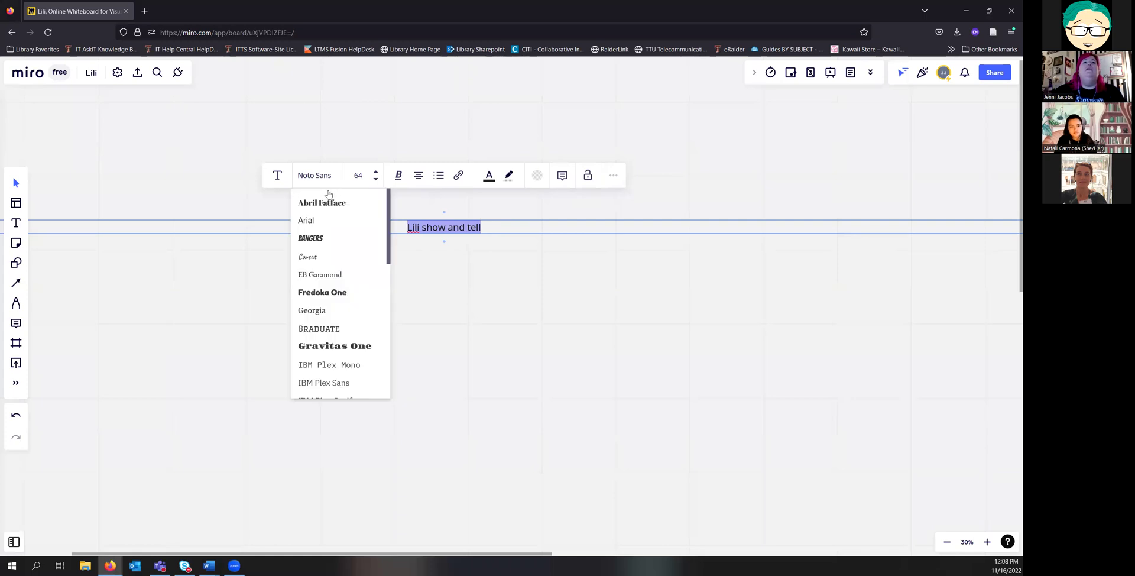
click(324, 240)
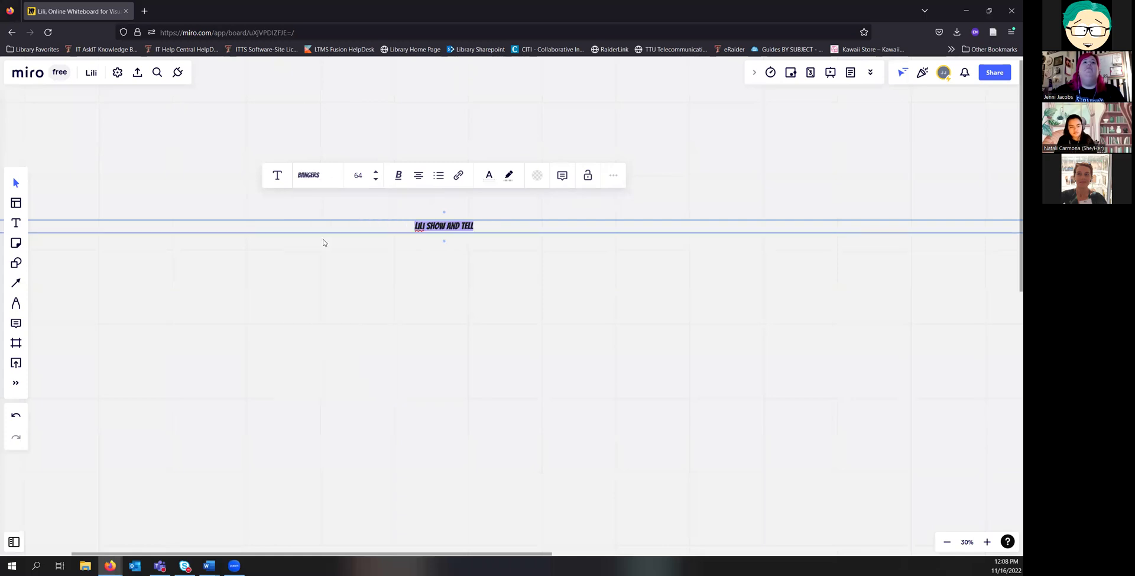
click(375, 172)
click(376, 173)
click(377, 173)
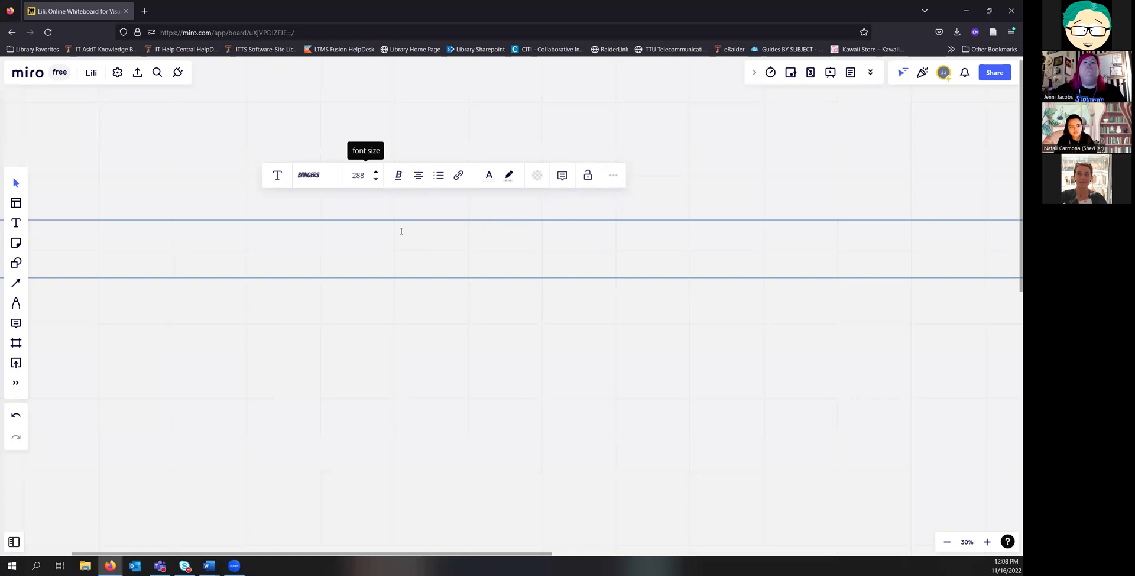
Step: Lock the "Lili show and tell" text on the board, try to move it, and dismiss the navigation hint
scroll(448, 267, down, 5)
drag(717, 315, 188, 303)
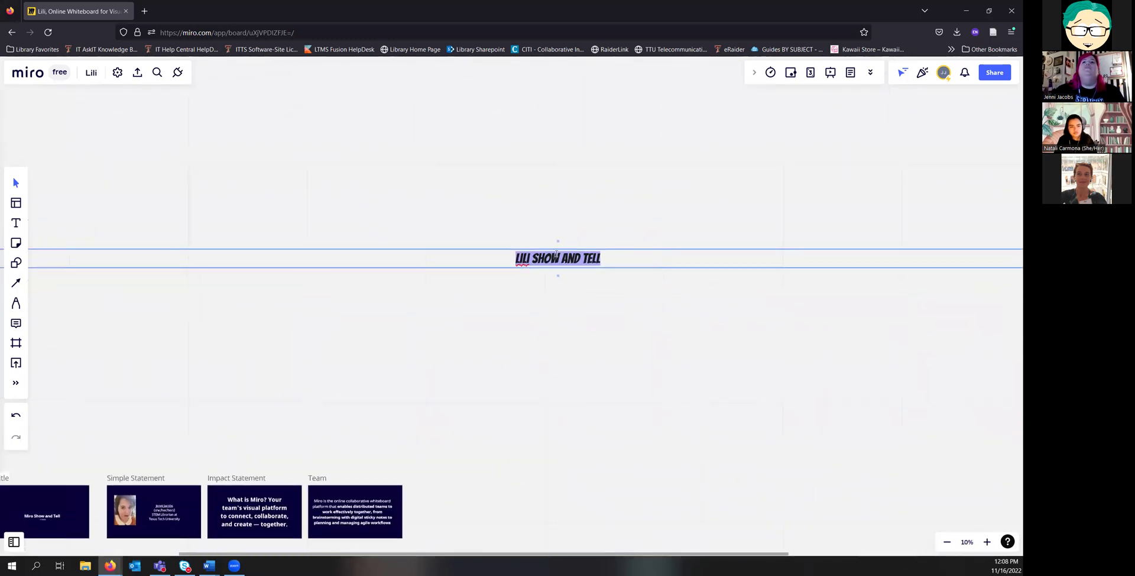
scroll(579, 305, up, 2)
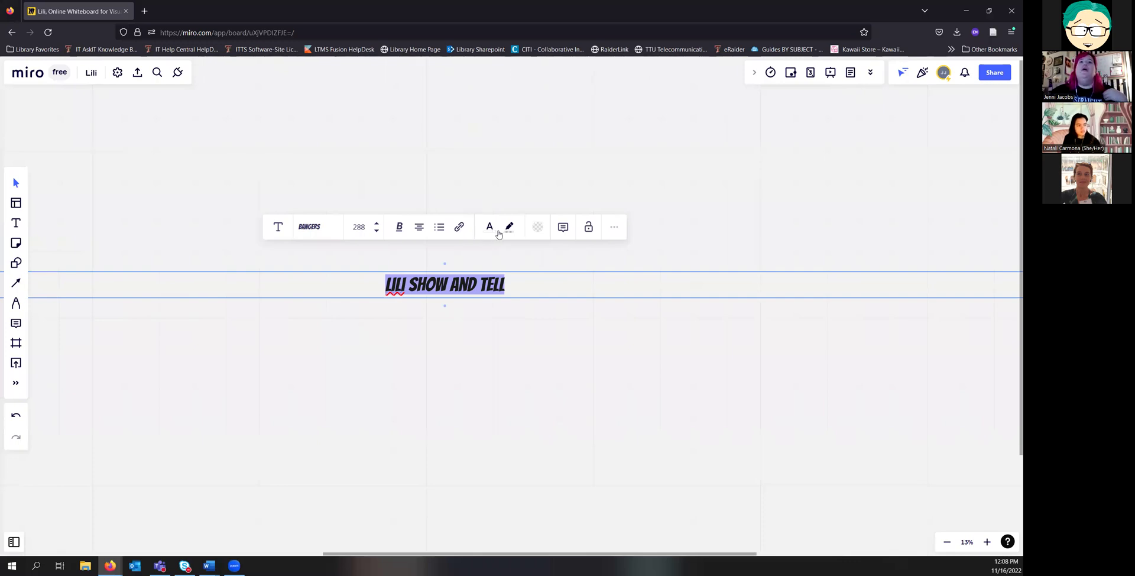
click(589, 230)
click(524, 320)
drag(481, 251, 522, 302)
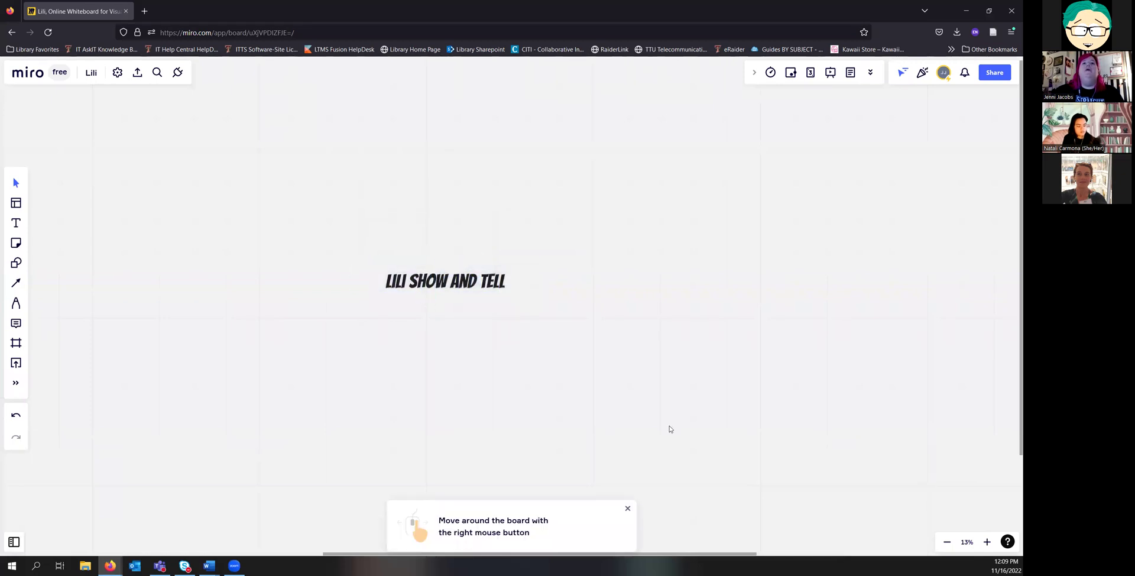
click(628, 509)
Step: Lock the Title frame and move its "Miro Show and Tell" text slightly upward
scroll(476, 402, down, 1)
drag(476, 402, 933, 184)
scroll(473, 256, left, 3)
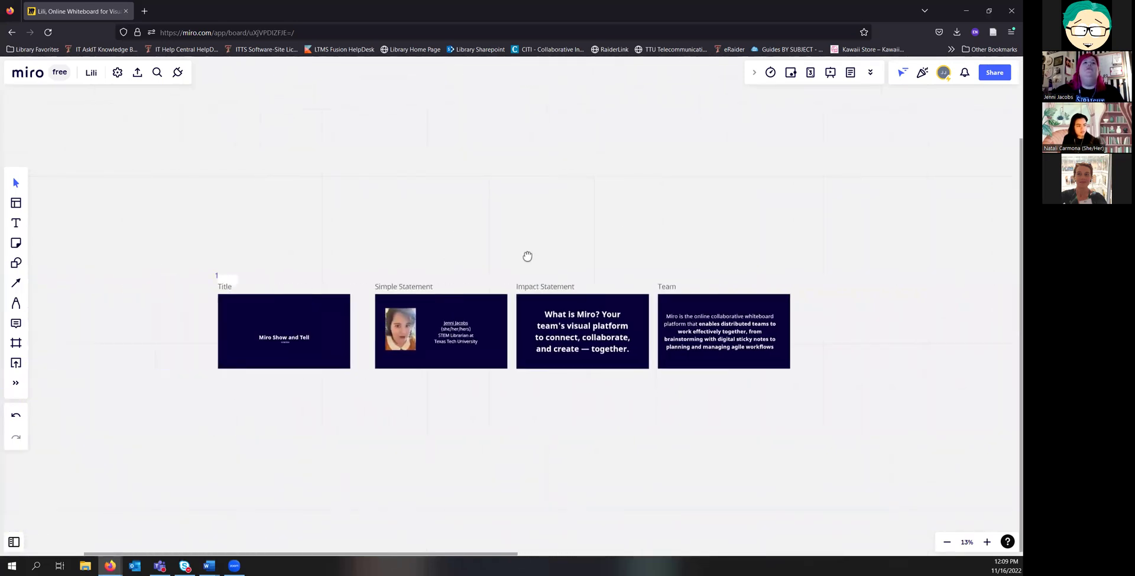
scroll(339, 328, up, 1)
scroll(339, 328, up, 3)
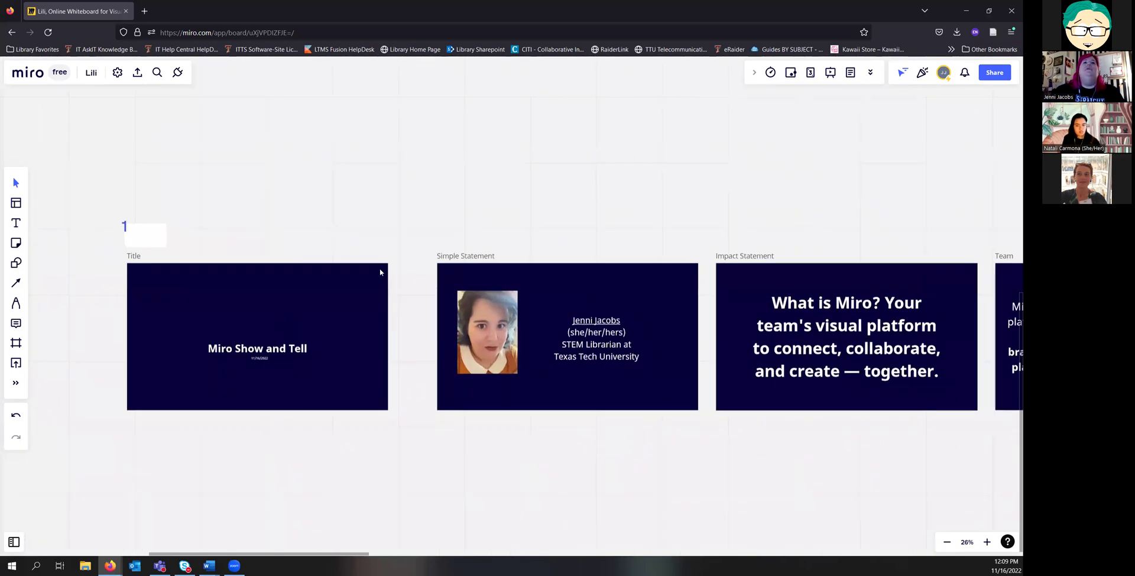
click(359, 274)
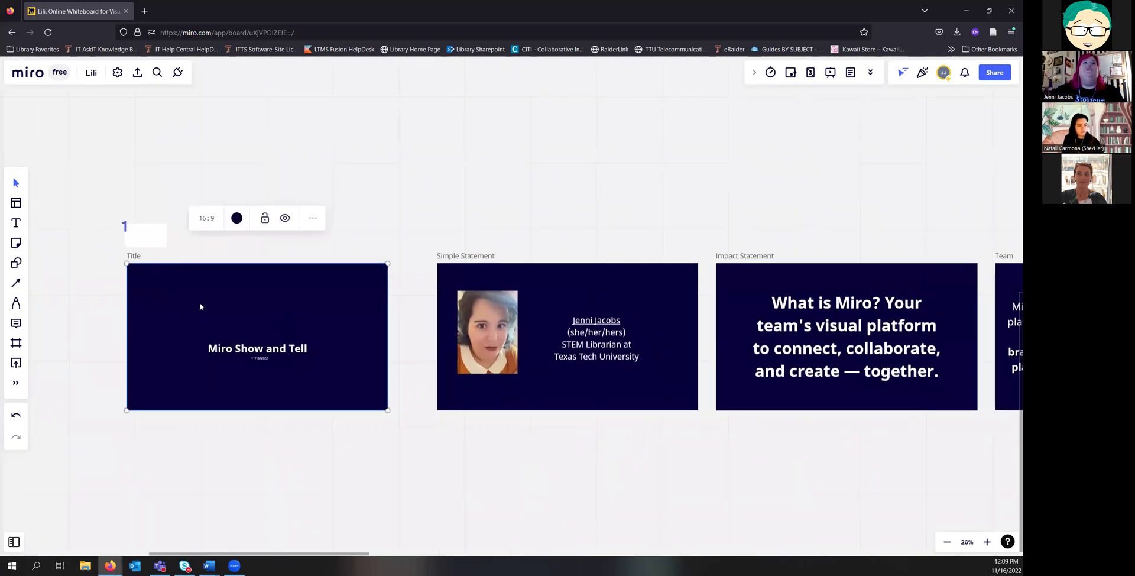
click(265, 218)
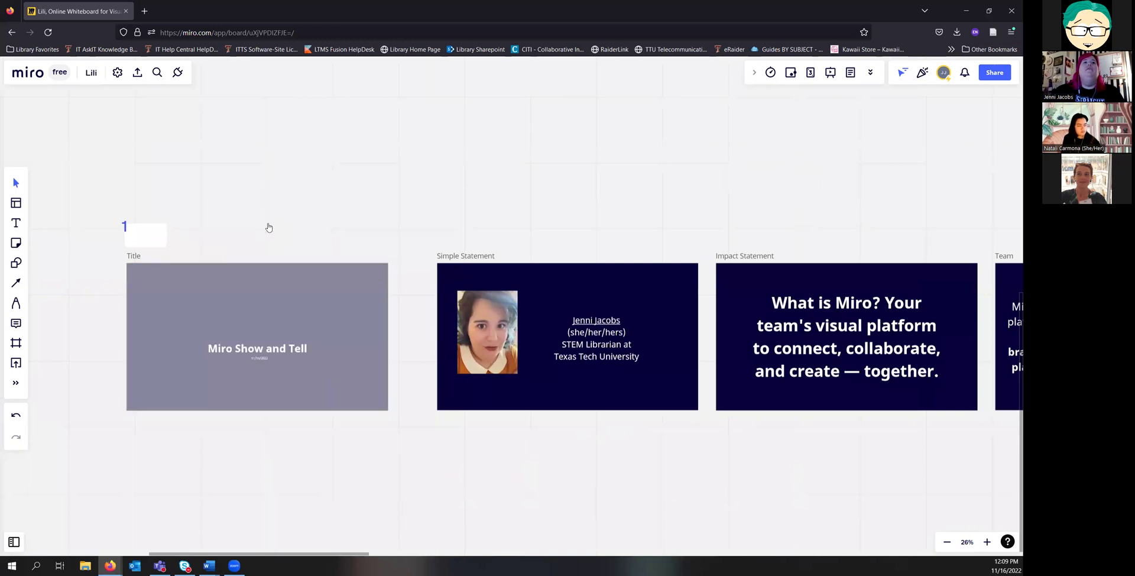
mouse_move(248, 349)
mouse_down()
mouse_move(247, 358)
mouse_move(251, 301)
mouse_move(249, 338)
mouse_up()
Step: Unlock the "Lili show and tell" text above the presentation frames and delete it from the board
drag(534, 188, 502, 276)
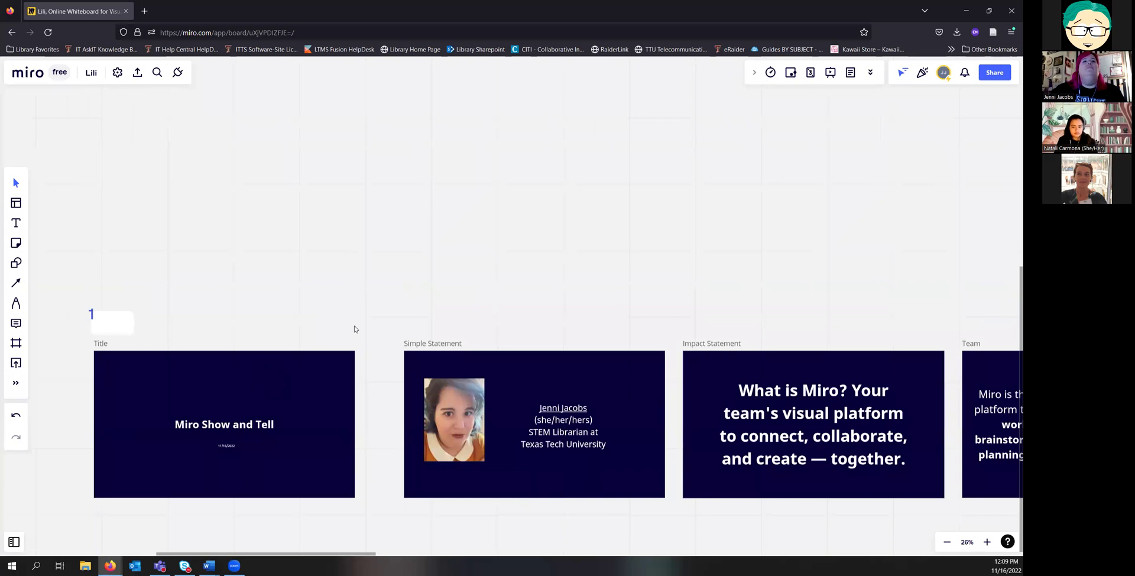
scroll(329, 344, up, 5)
scroll(329, 345, right, 5)
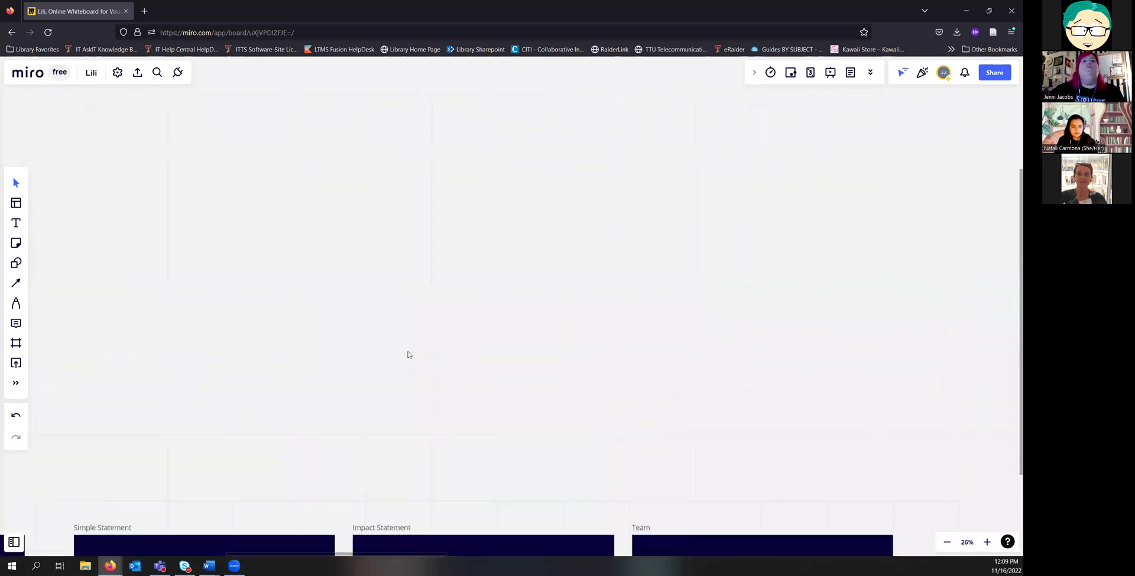
scroll(429, 351, down, 3)
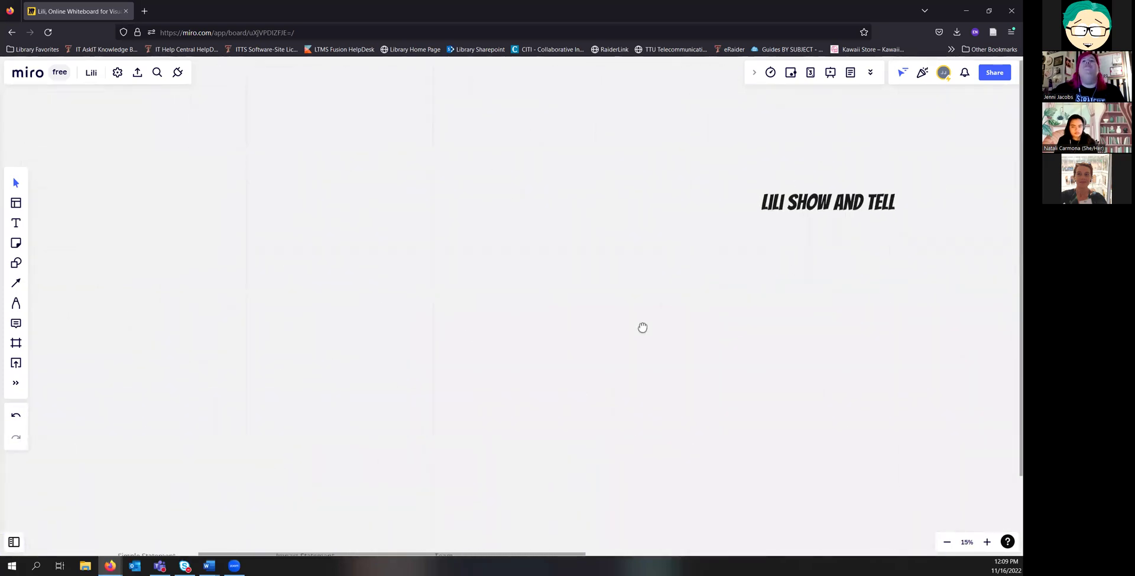
scroll(597, 343, right, 4)
scroll(597, 343, up, 2)
click(587, 300)
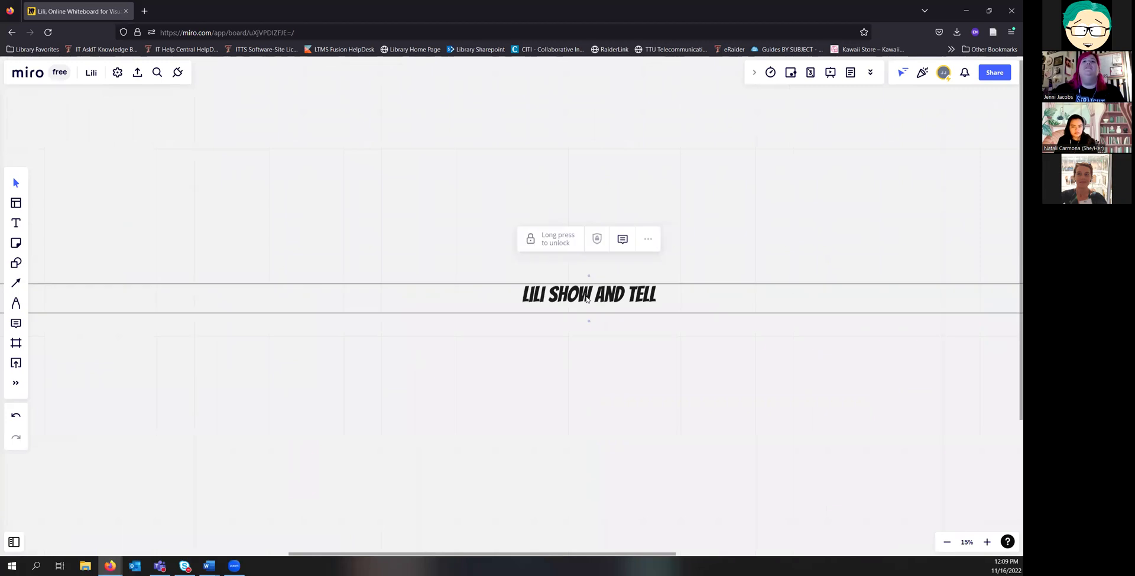
click(553, 247)
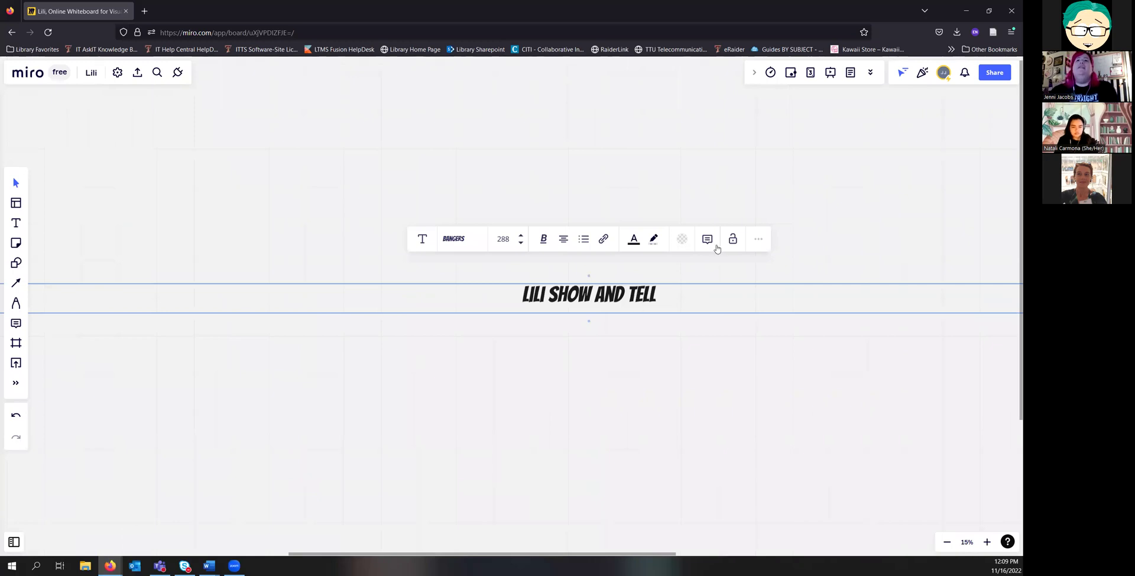
key(Delete)
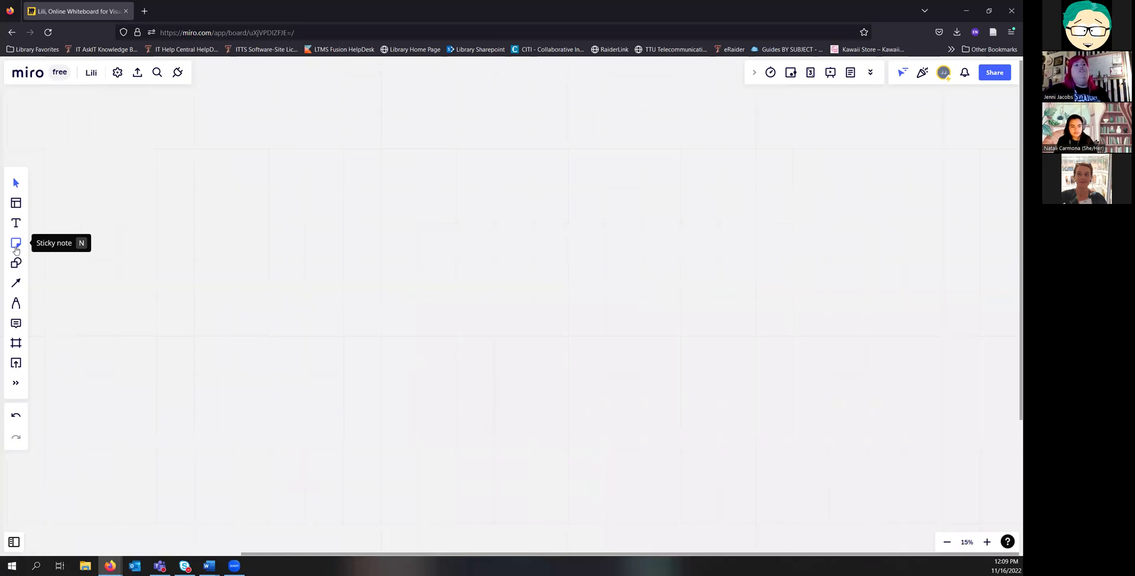
Step: Add a large green sticky note to the empty board area containing "Lili show and tell"
click(17, 250)
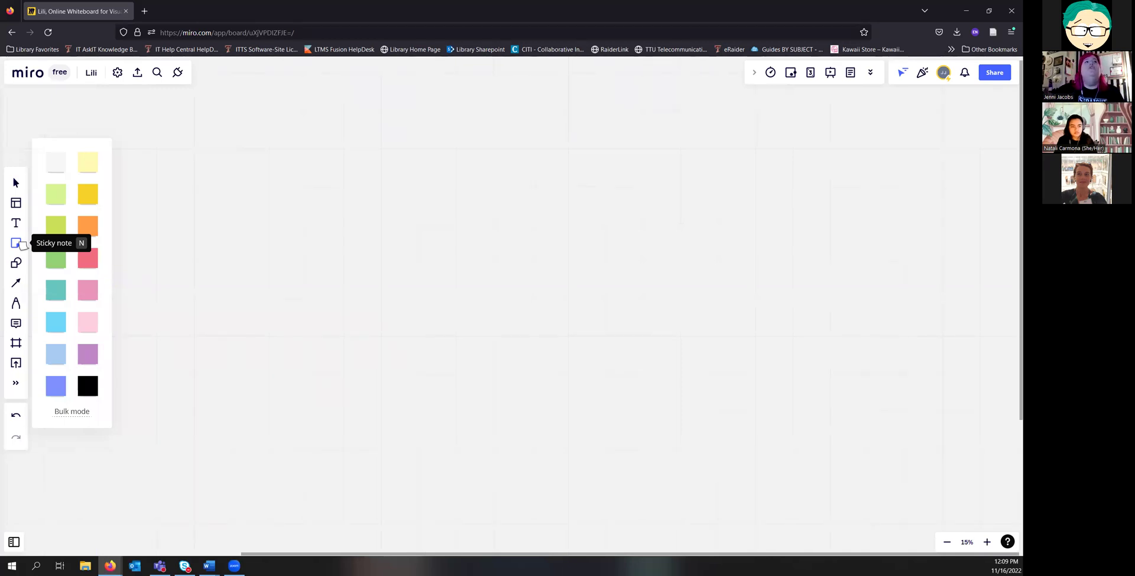
click(61, 263)
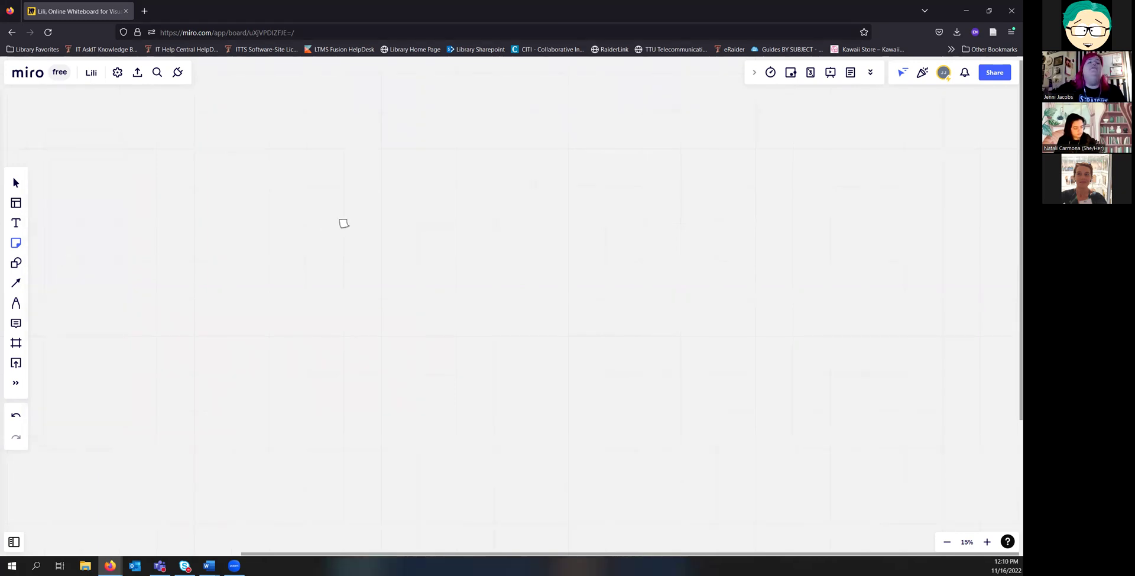
click(342, 223)
drag(357, 238, 444, 312)
text(Lili sho)
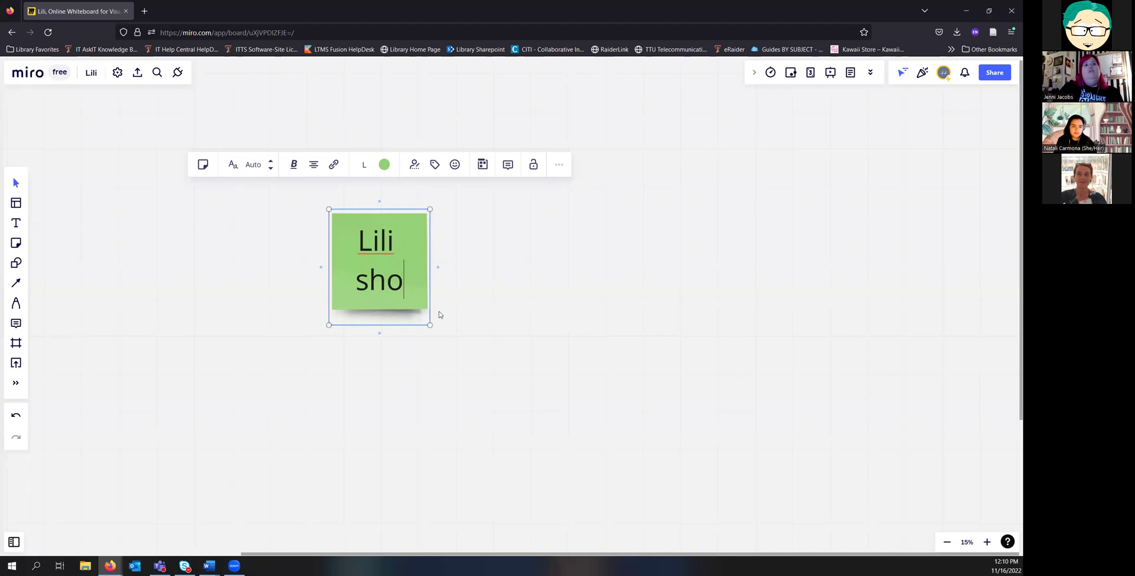
text(w and tell)
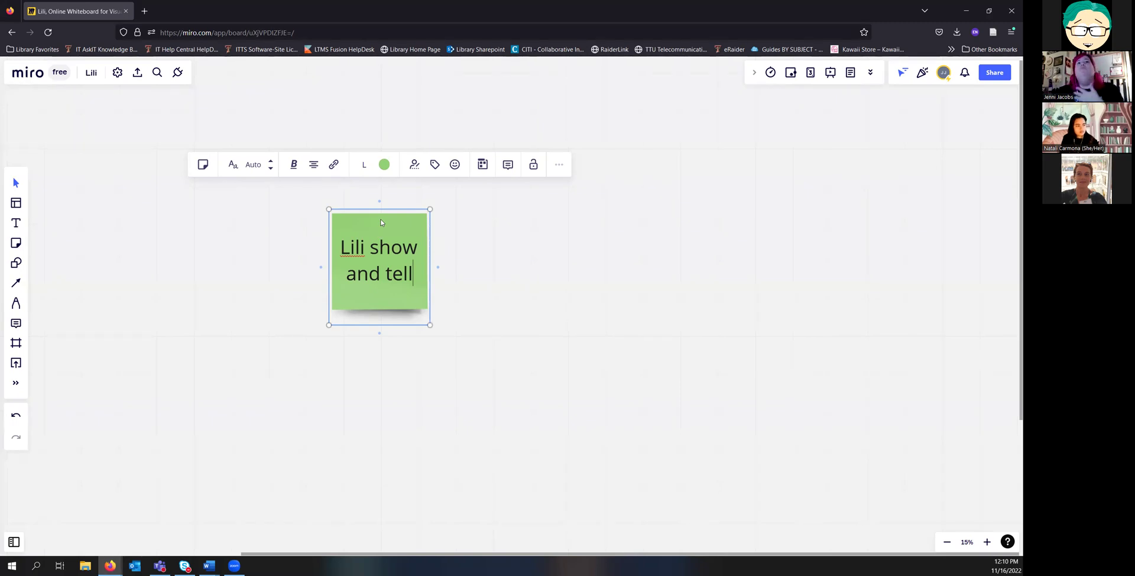
Step: Review the clustering options for the green sticky note without applying one, and reposition the note on the board
drag(383, 221, 375, 226)
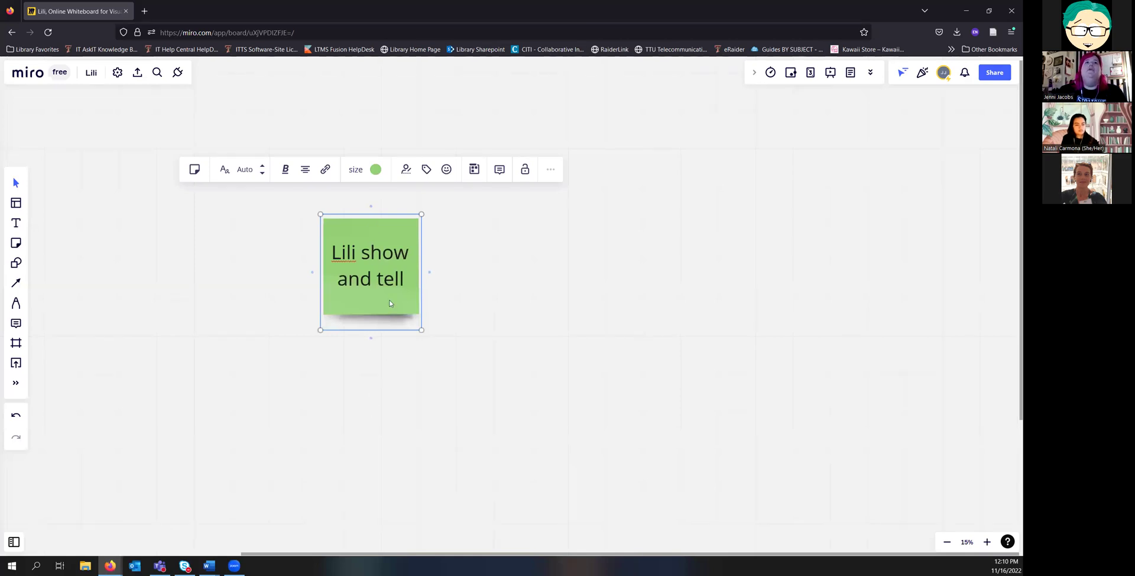
click(474, 172)
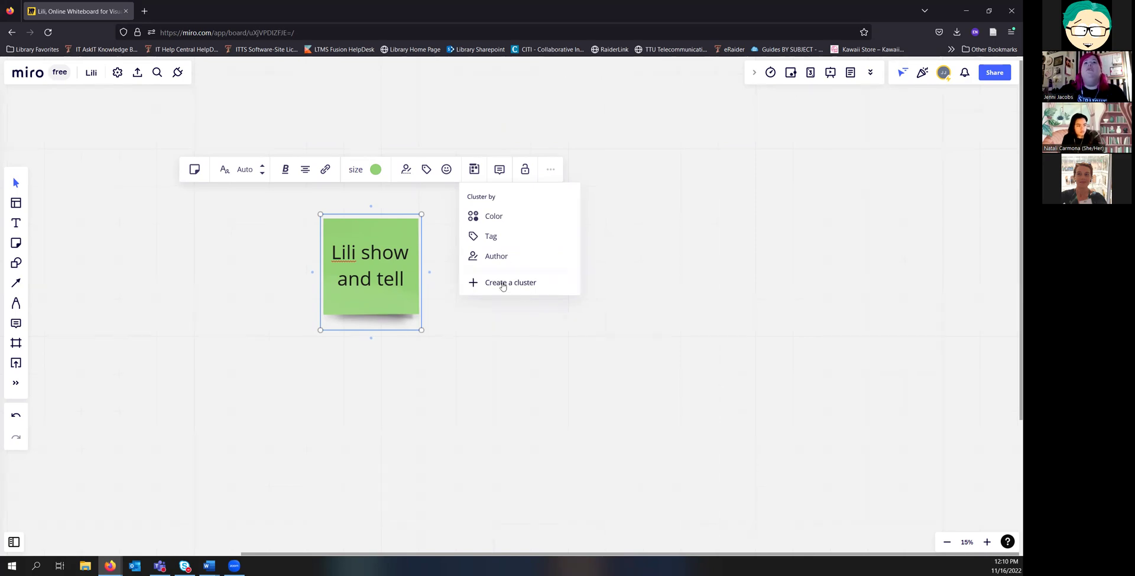
click(623, 258)
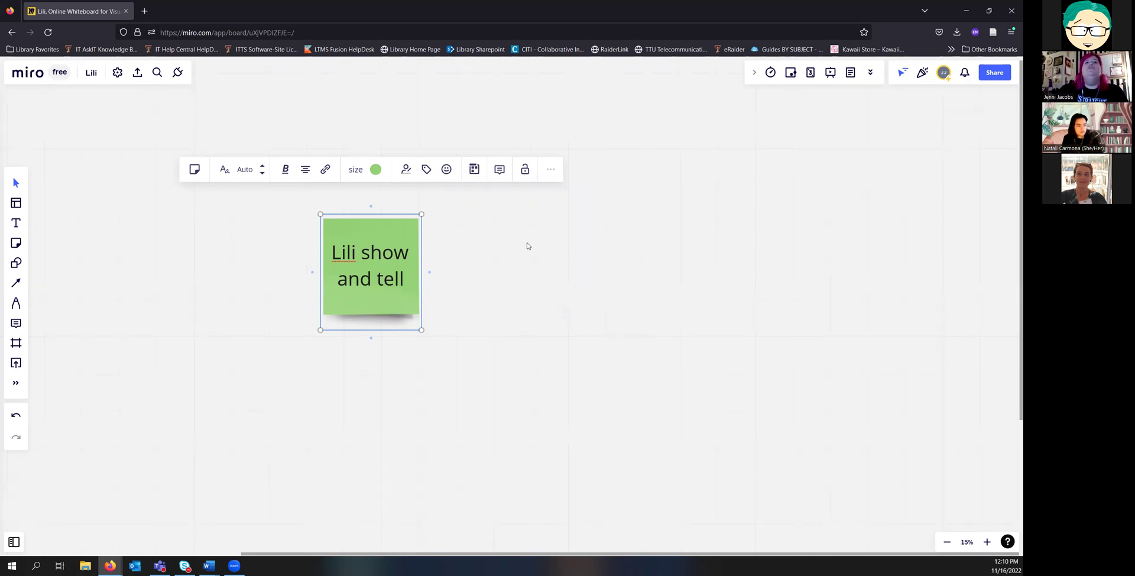
right_click(624, 255)
click(389, 241)
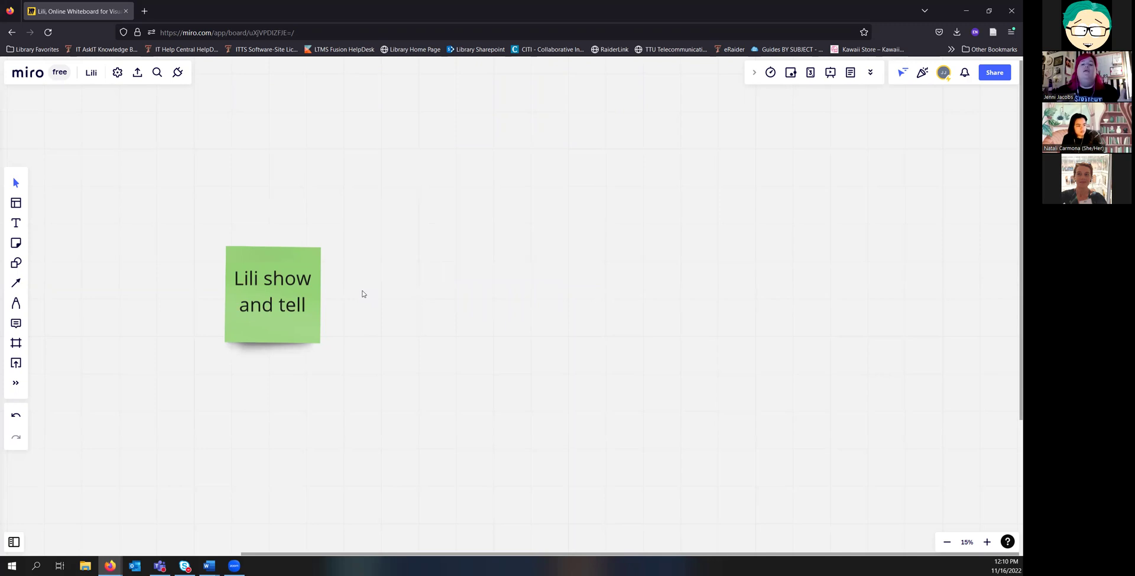
click(301, 258)
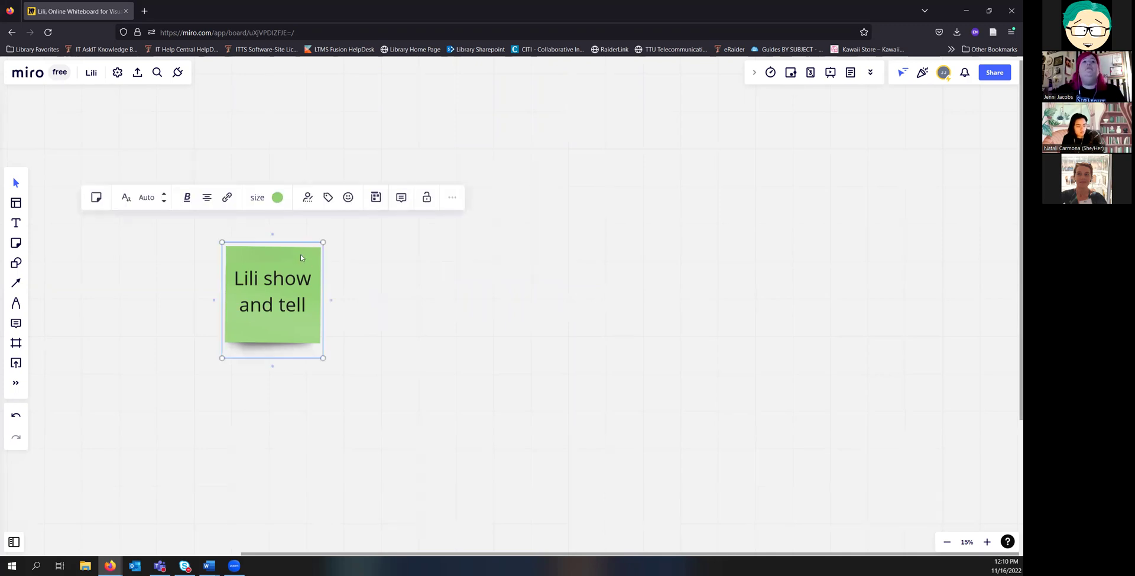
drag(311, 254, 336, 246)
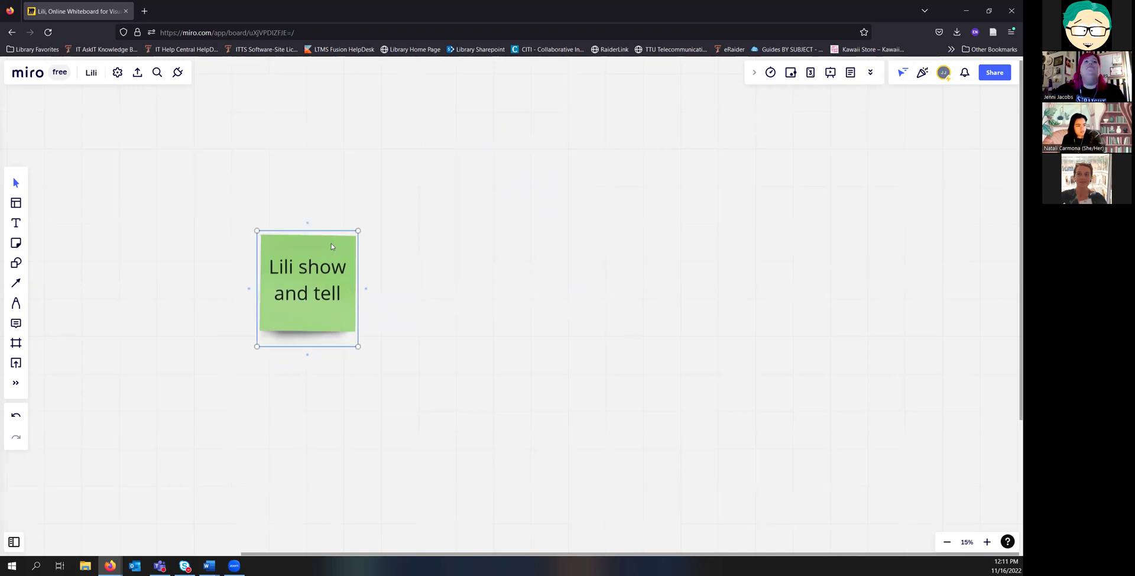
Step: Show the author's name on the green sticky note and add a red "presentation" tag
click(331, 246)
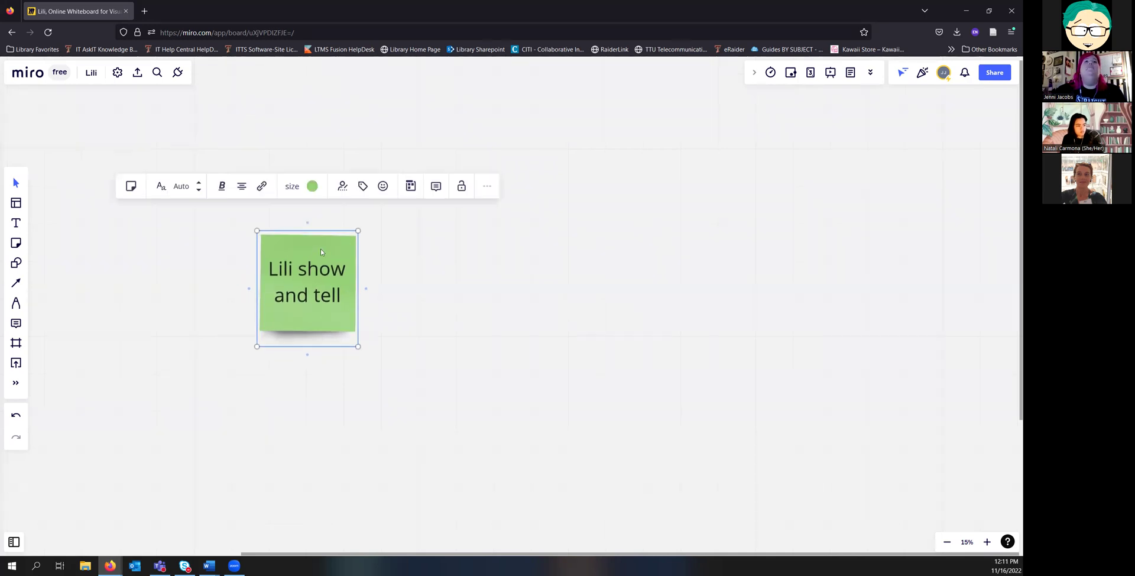
click(344, 189)
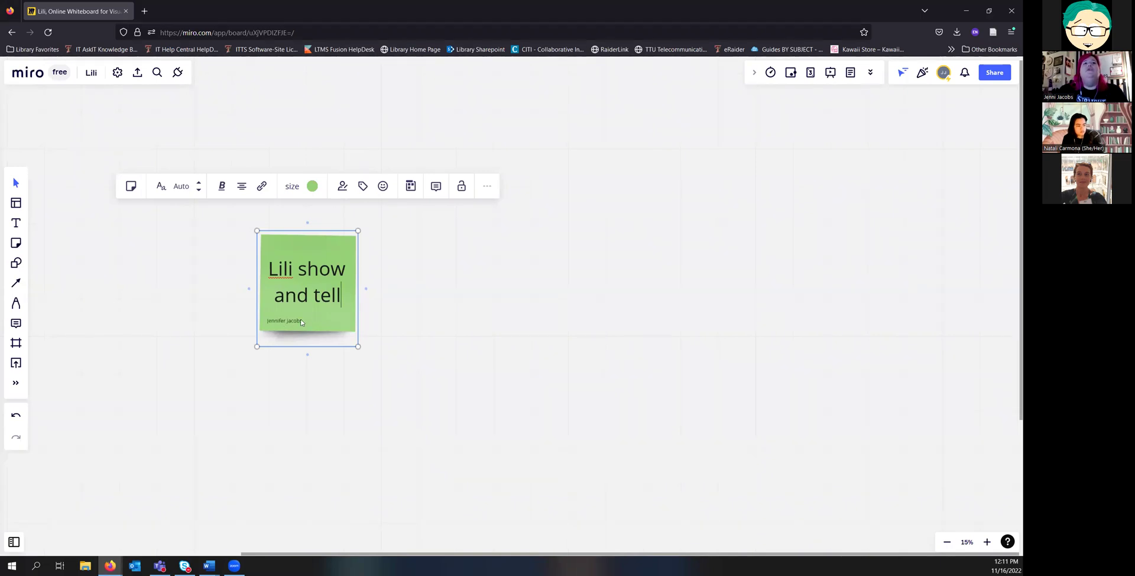
click(363, 187)
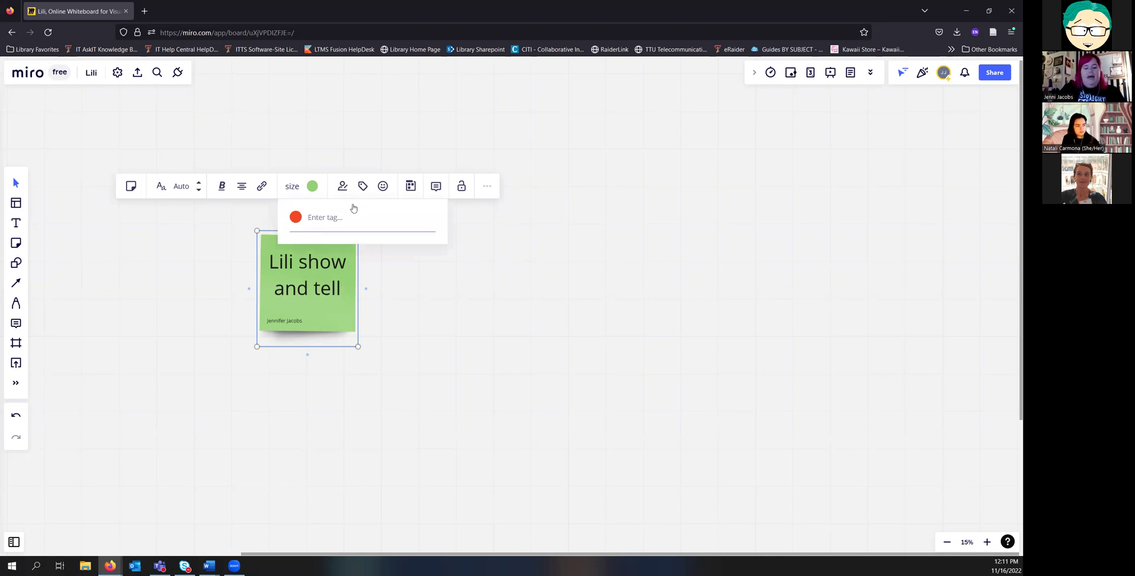
text(presentation)
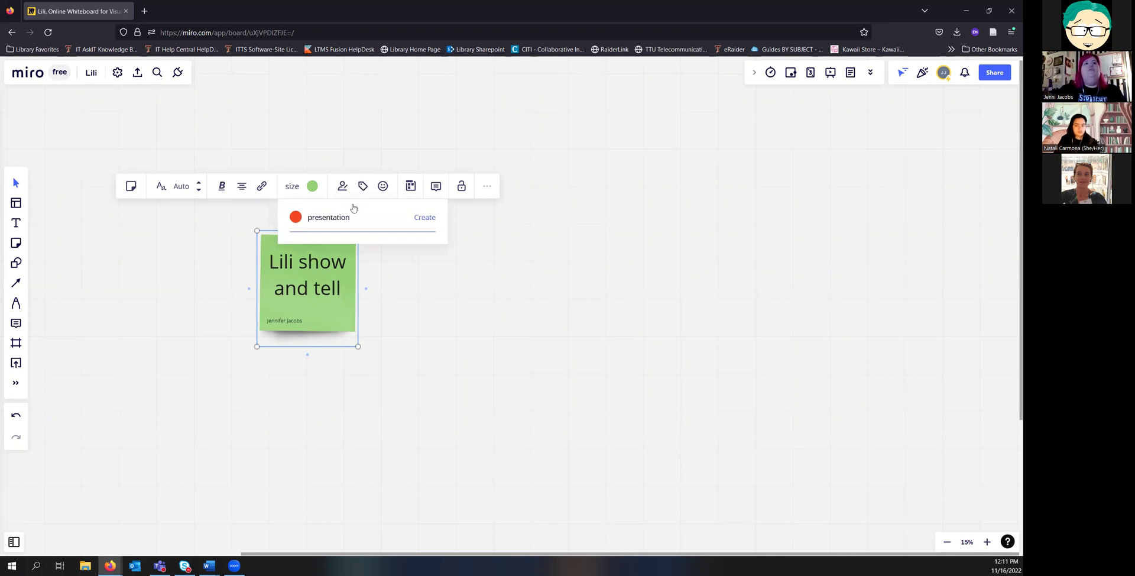
click(421, 217)
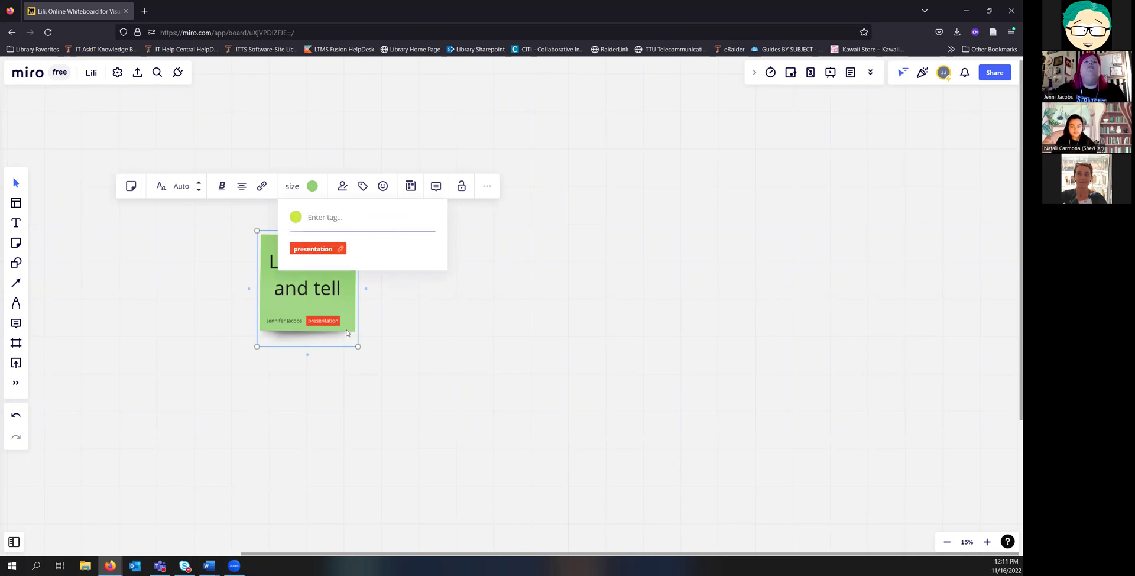
click(362, 314)
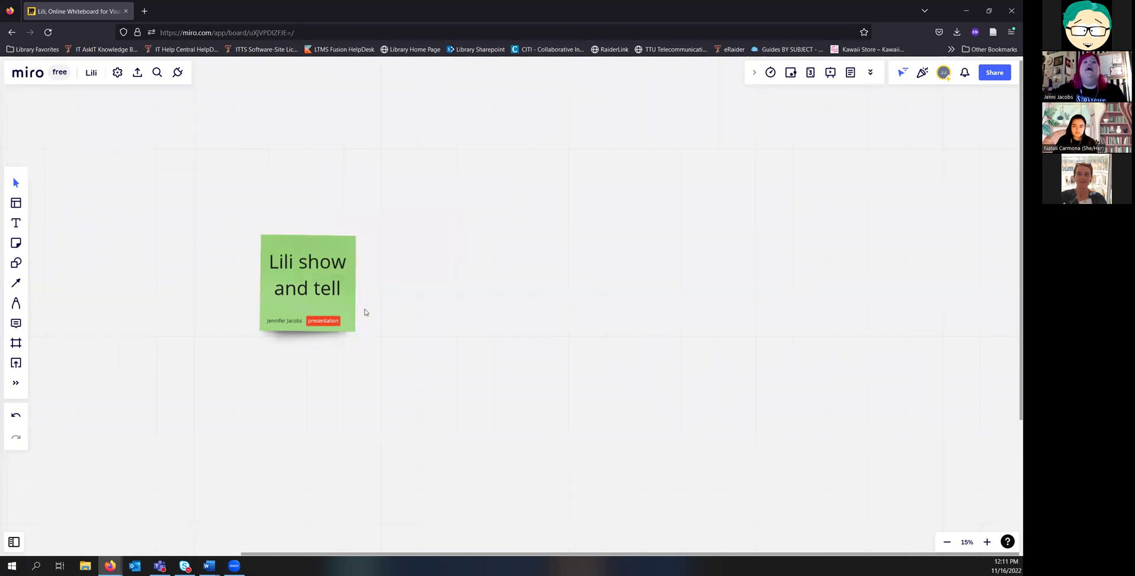
Step: Add a grimacing-face emoji reaction to the green sticky note
click(325, 326)
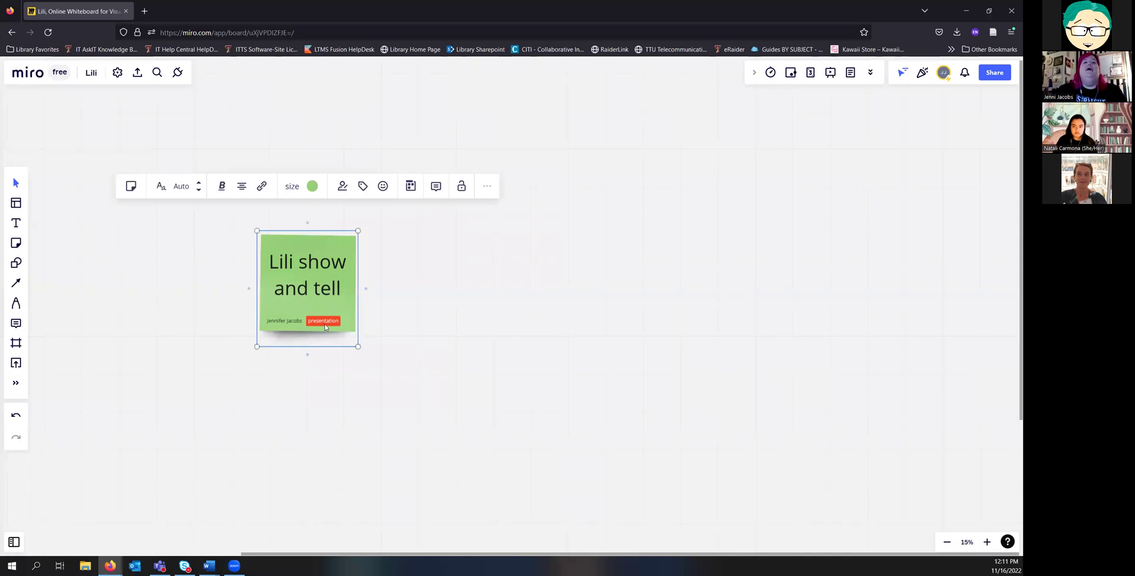
click(383, 187)
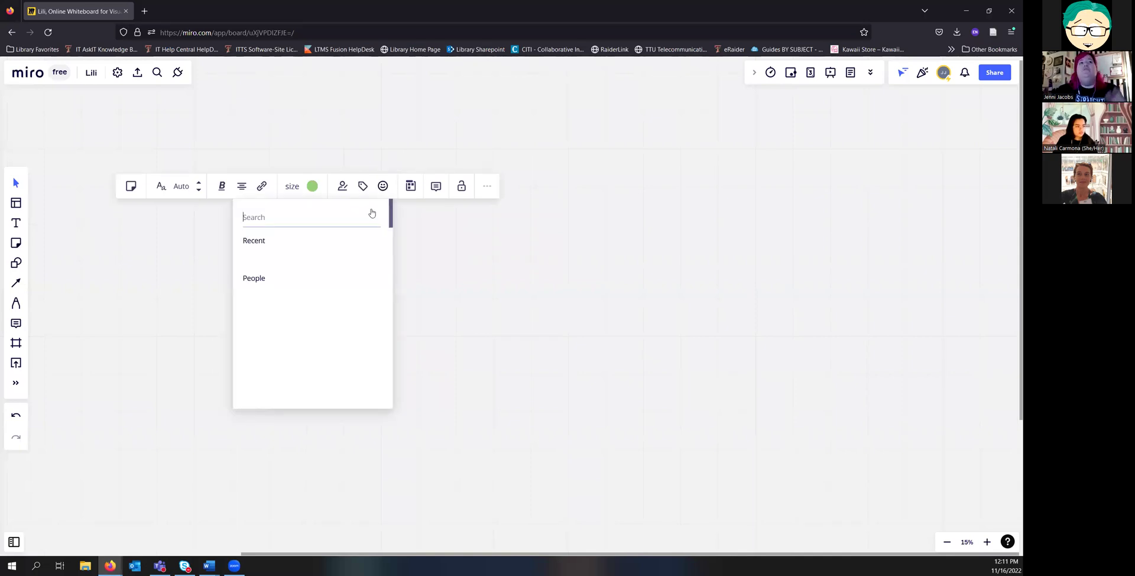
click(256, 260)
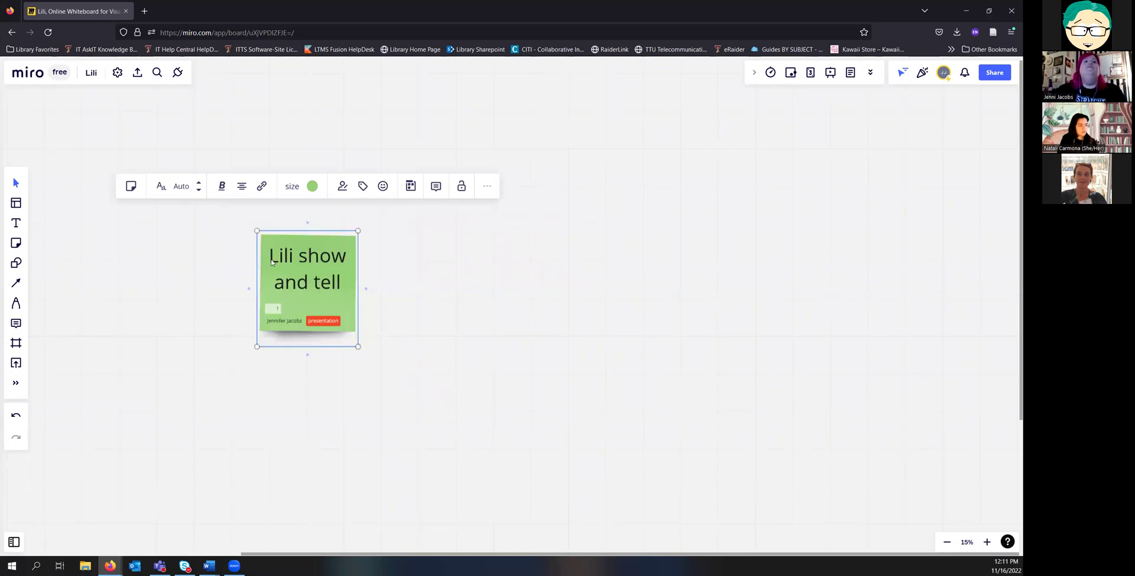
scroll(287, 313, up, 5)
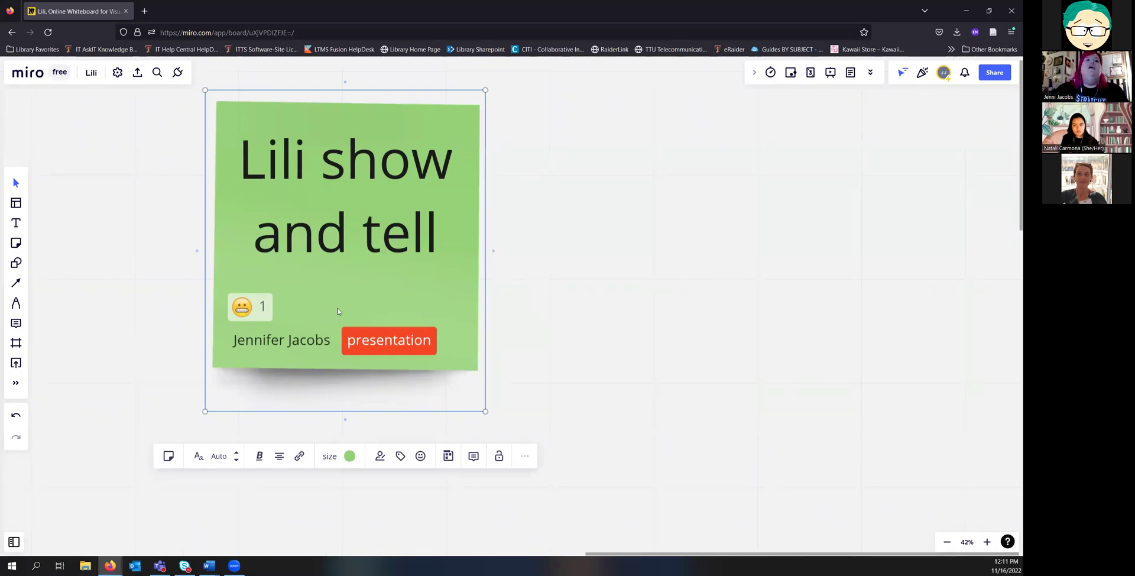
Step: Post the comment "I'm not sure about this" on the green sticky note and close the comment thread
click(472, 461)
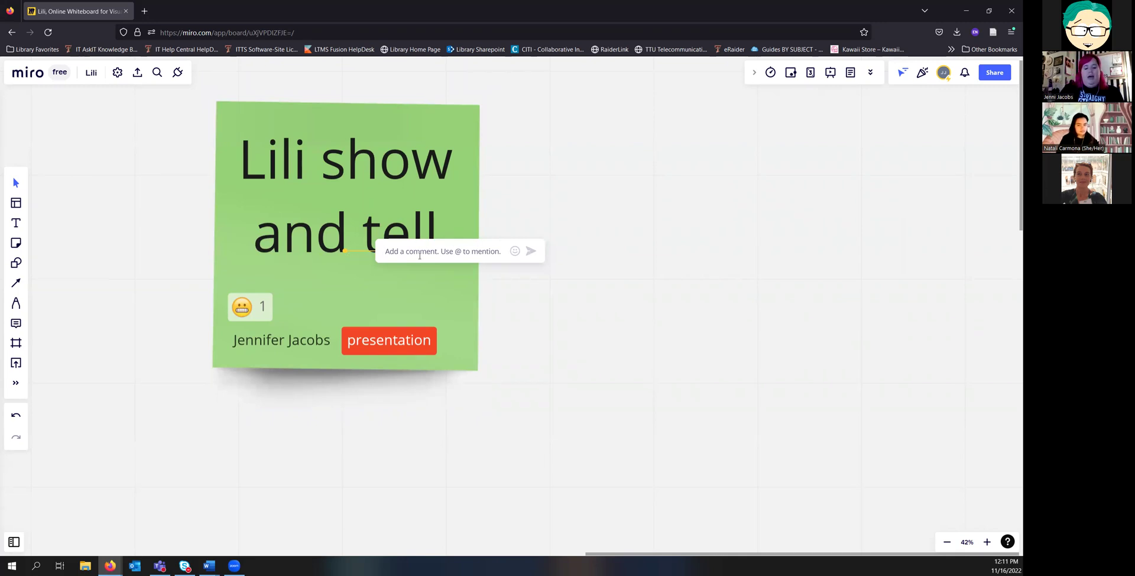
text(I'm not sure about this)
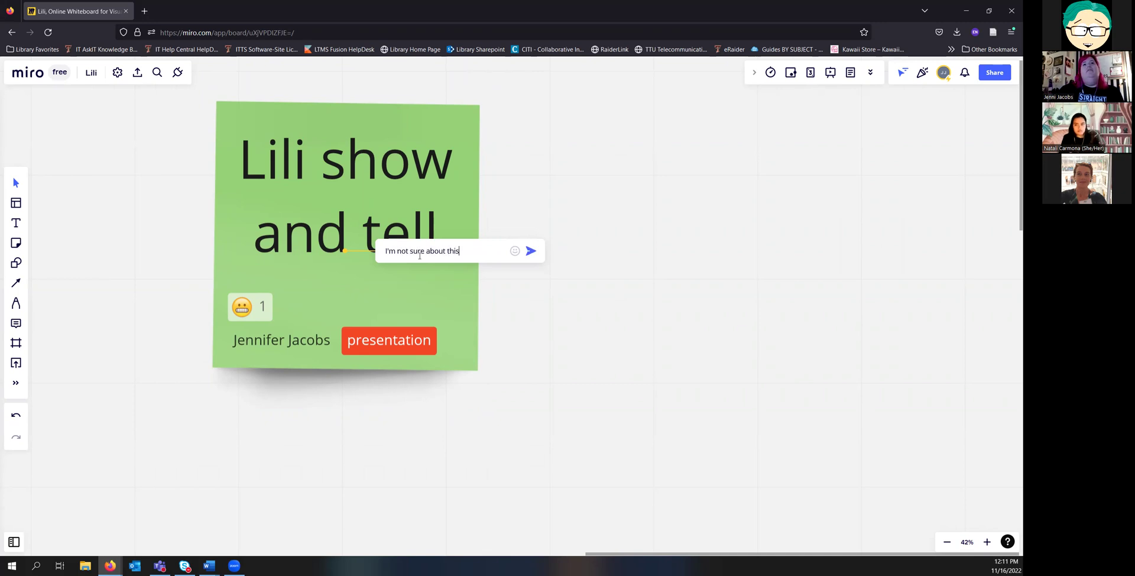
click(531, 250)
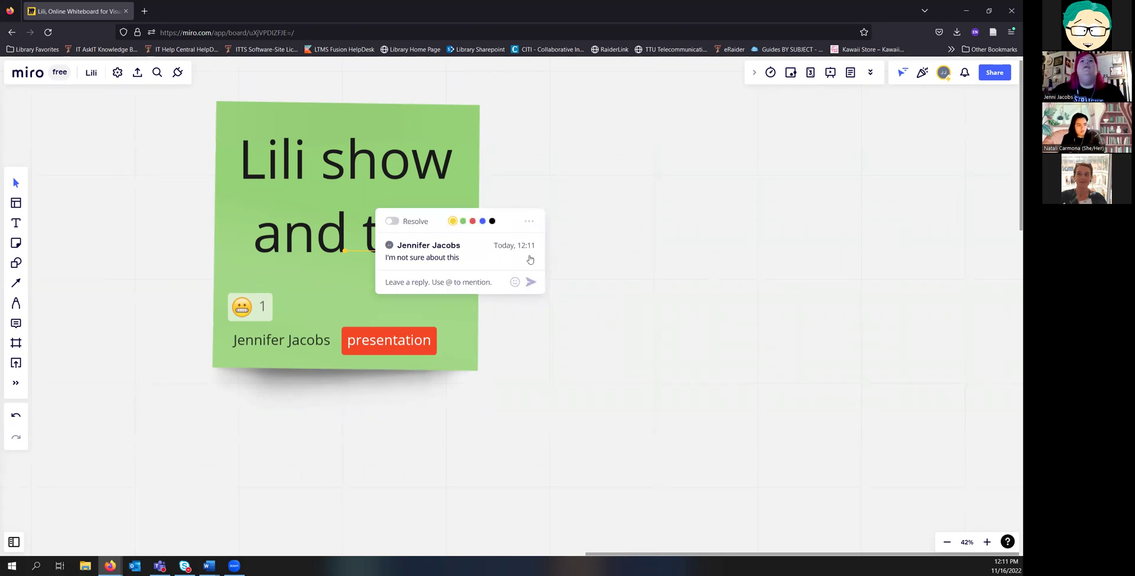
click(584, 280)
Step: Move the comment marker to the sticky note's upper-right corner and reopen its comment thread
mouse_move(347, 245)
mouse_down()
mouse_move(423, 258)
mouse_move(460, 237)
mouse_move(460, 125)
mouse_up()
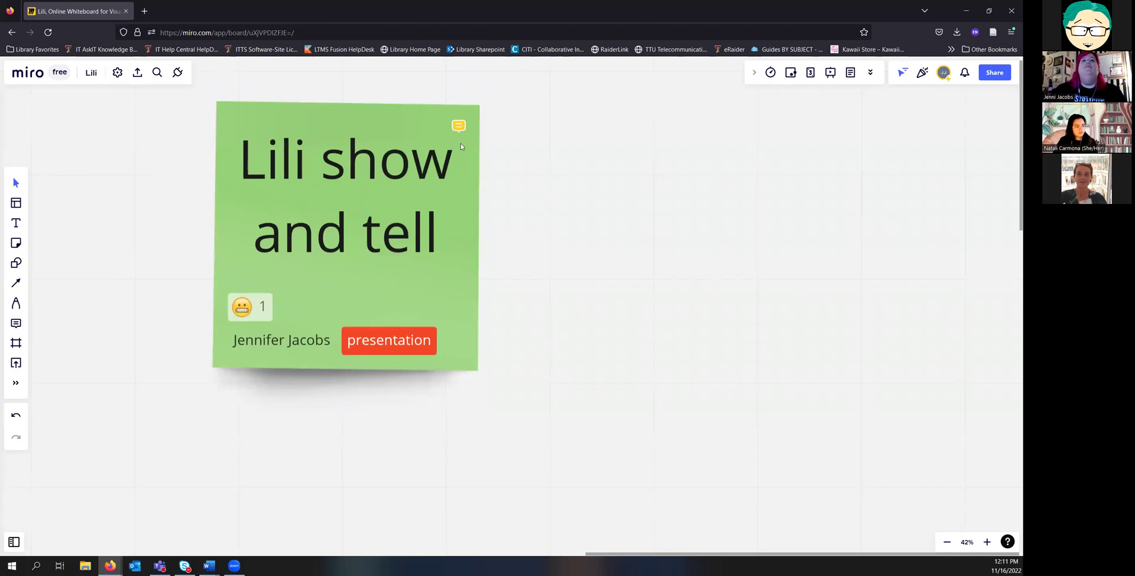
click(461, 129)
click(460, 128)
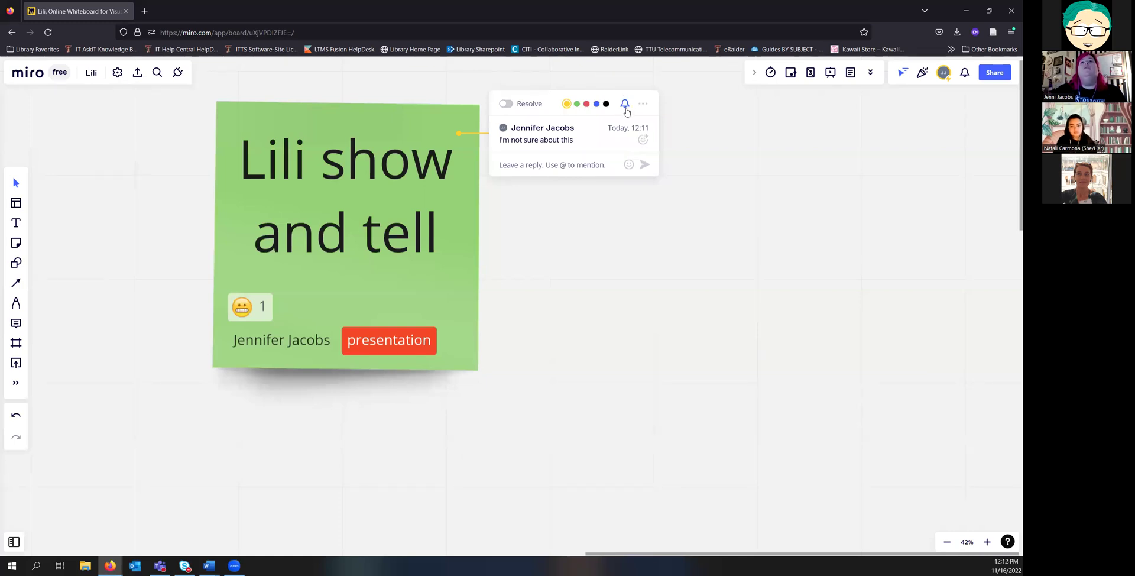
Step: View the additional options of the comment thread on the green sticky note, and close the thread
click(570, 170)
click(643, 105)
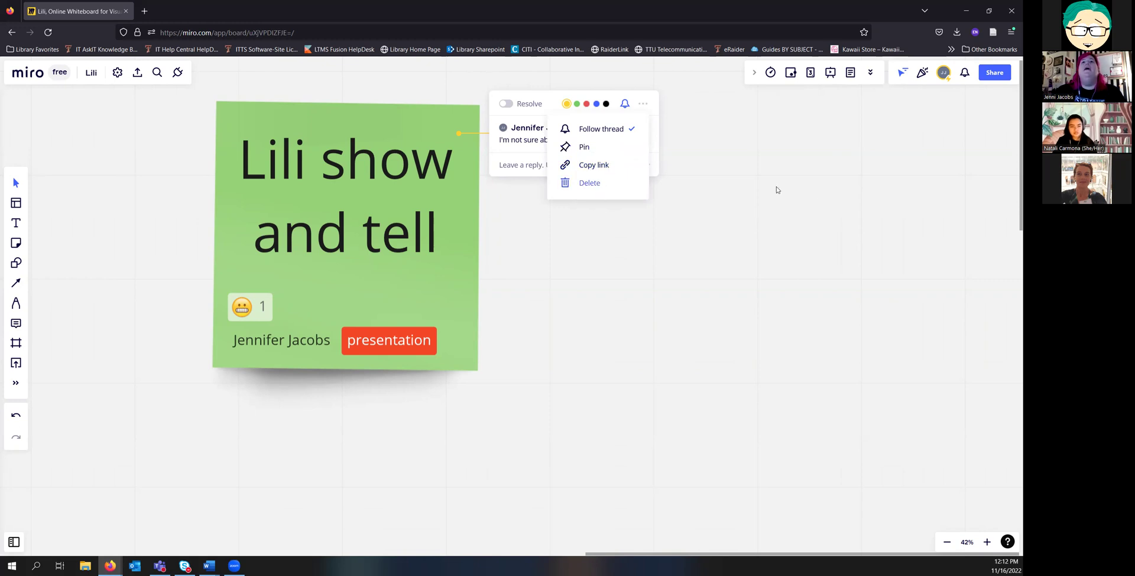
click(593, 288)
Step: Add four green sticky notes in bulk mode: "Lili presentation", "miro", the presenter's first name and "texas tech"
scroll(547, 235, down, 5)
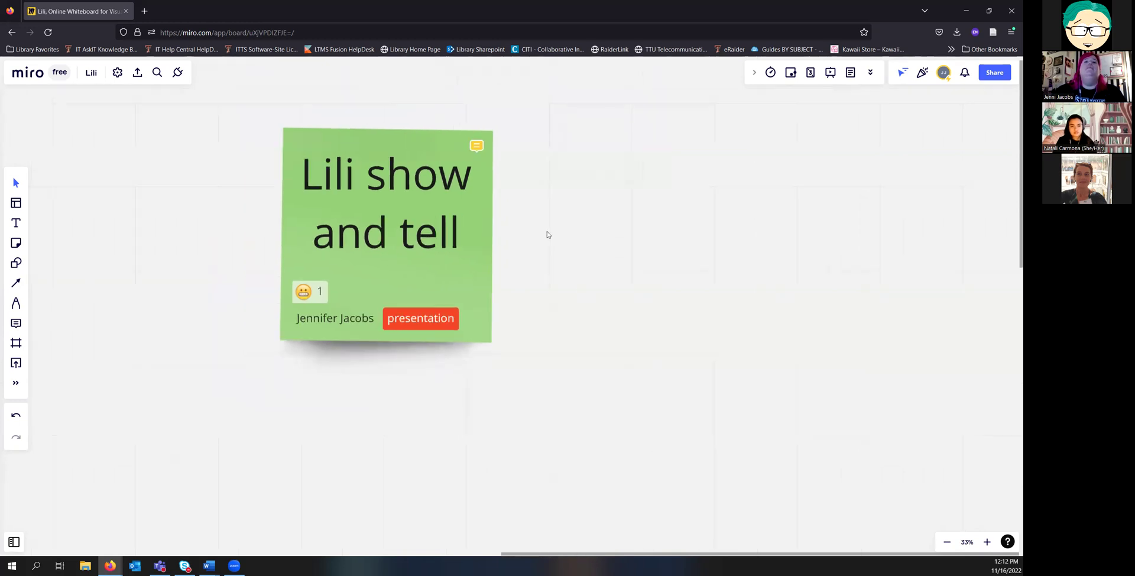
scroll(529, 294, up, 3)
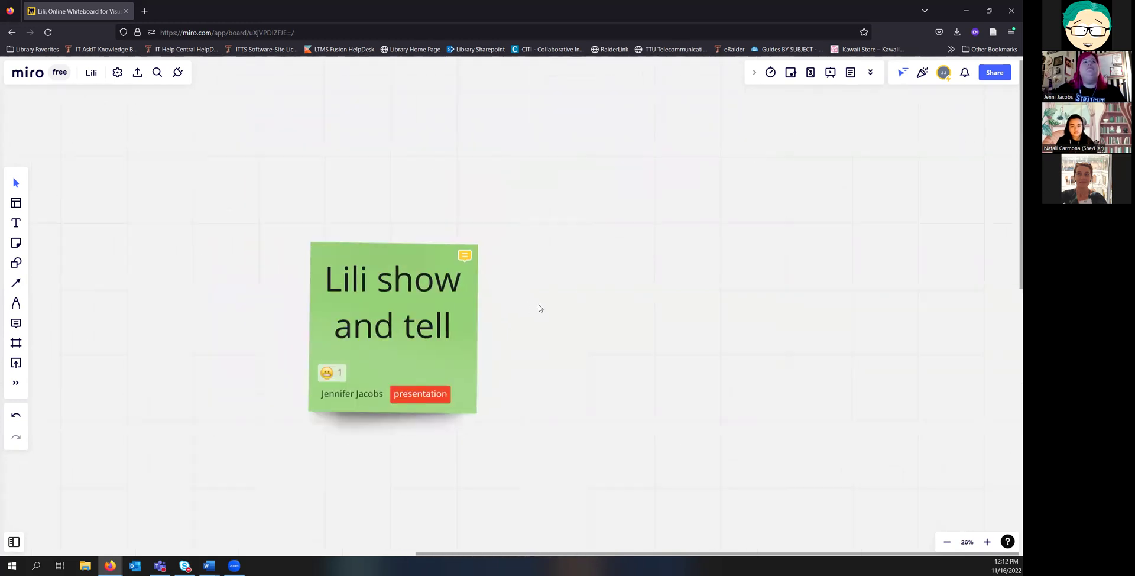
scroll(536, 309, down, 1)
click(16, 244)
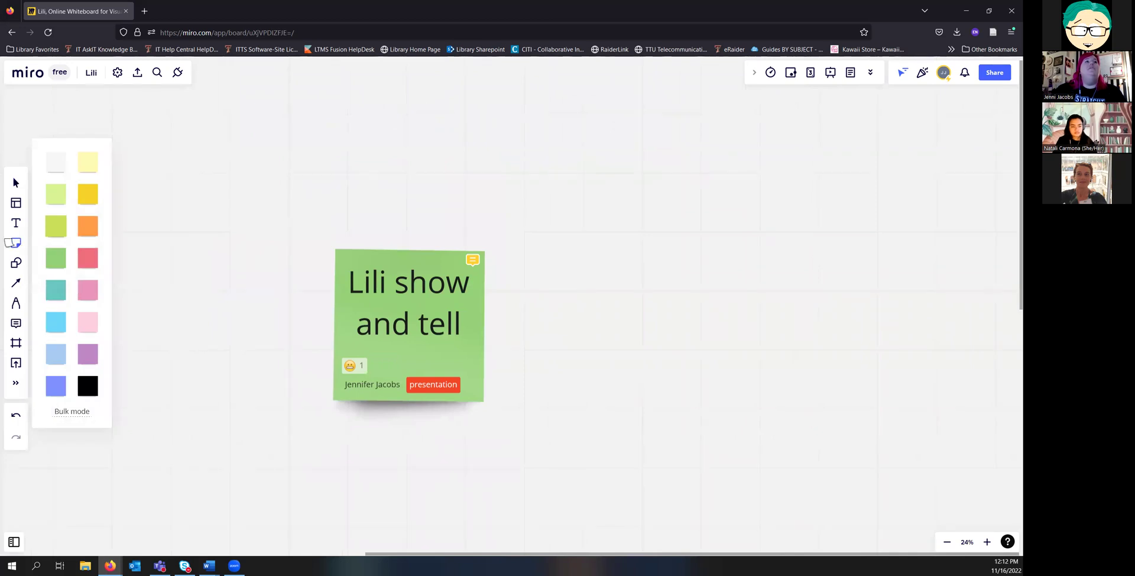
click(72, 412)
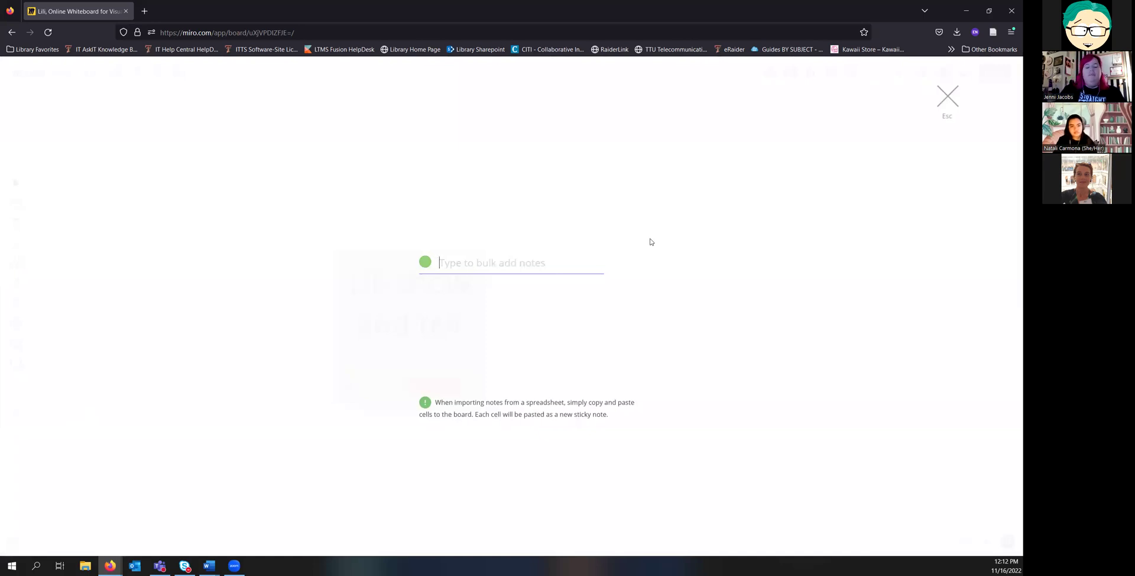
text(Lili presentation)
key(Return)
text(miro)
key(Return)
text(and)
key(Return)
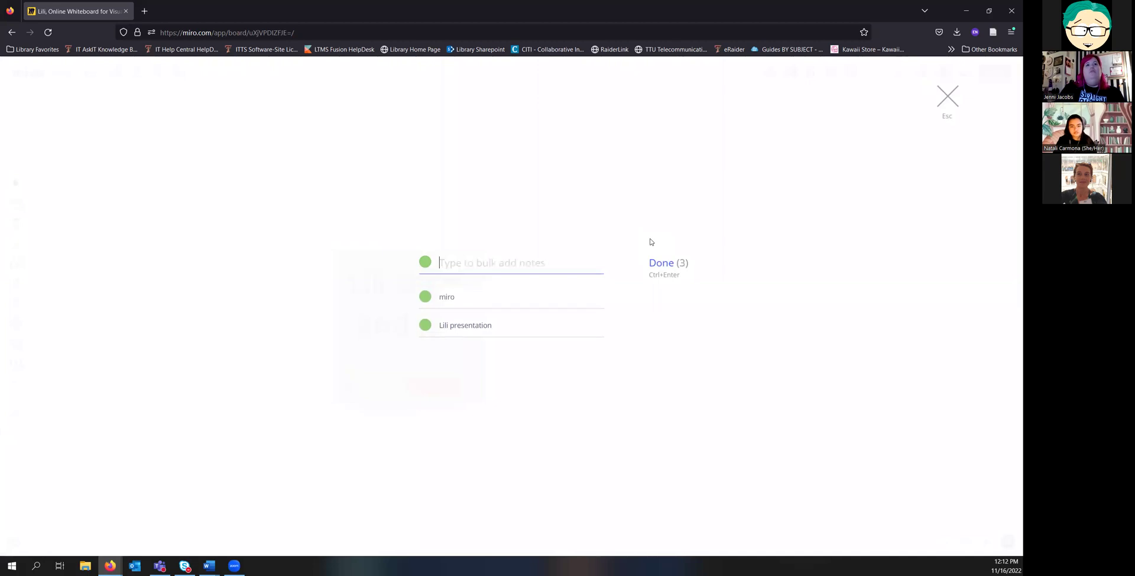
text(texas tech)
key(Return)
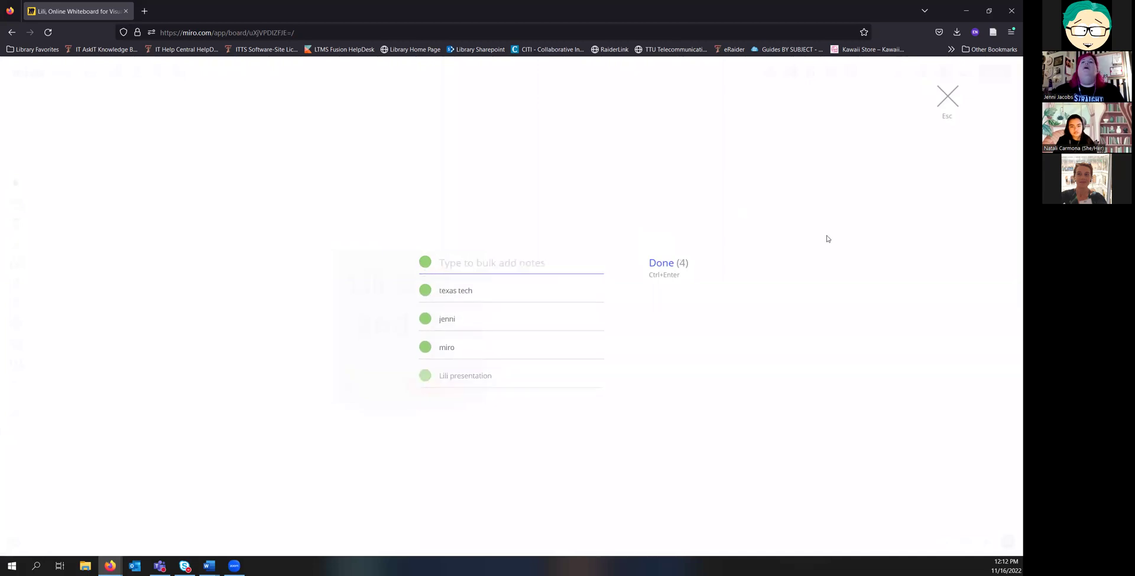
click(662, 263)
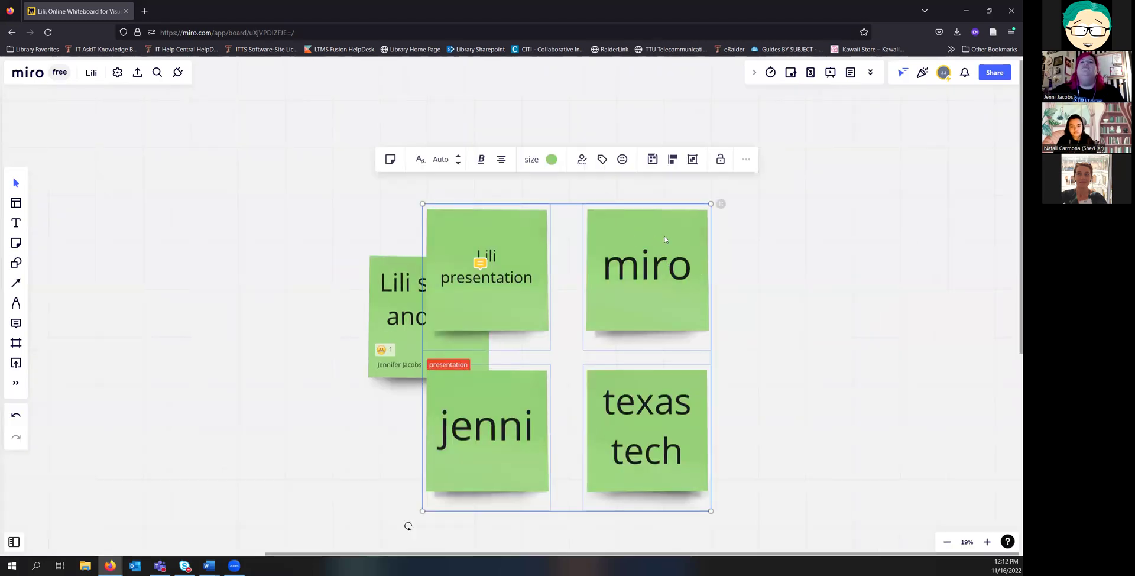
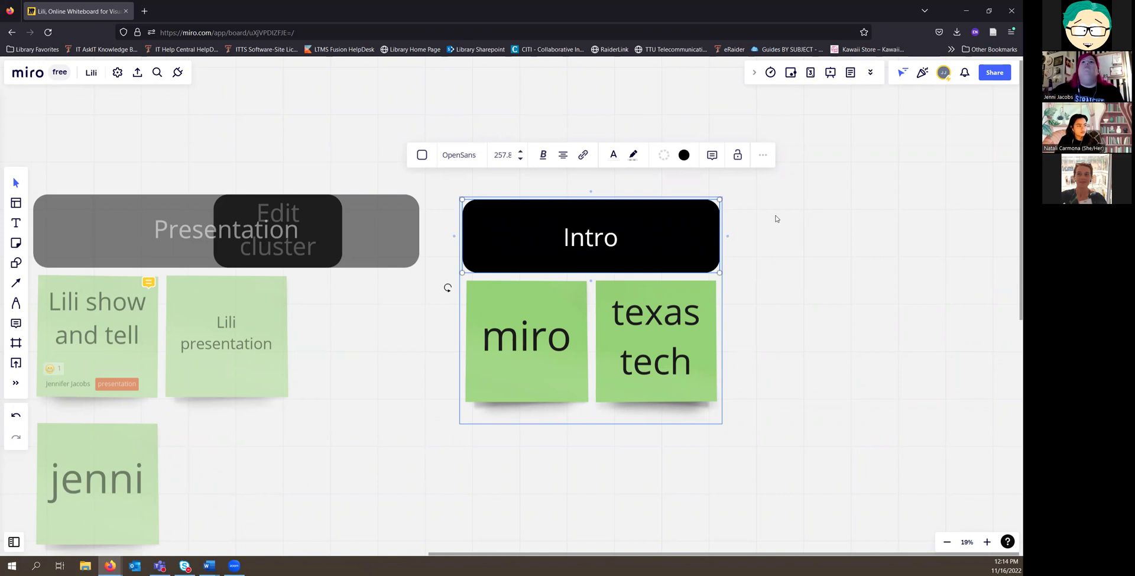
Step: Place a blank green sticky note between the Presentation and Intro clusters, open its additional options and delete it
drag(403, 429, 482, 390)
mouse_move(585, 204)
mouse_down()
mouse_move(573, 191)
mouse_move(565, 203)
mouse_up()
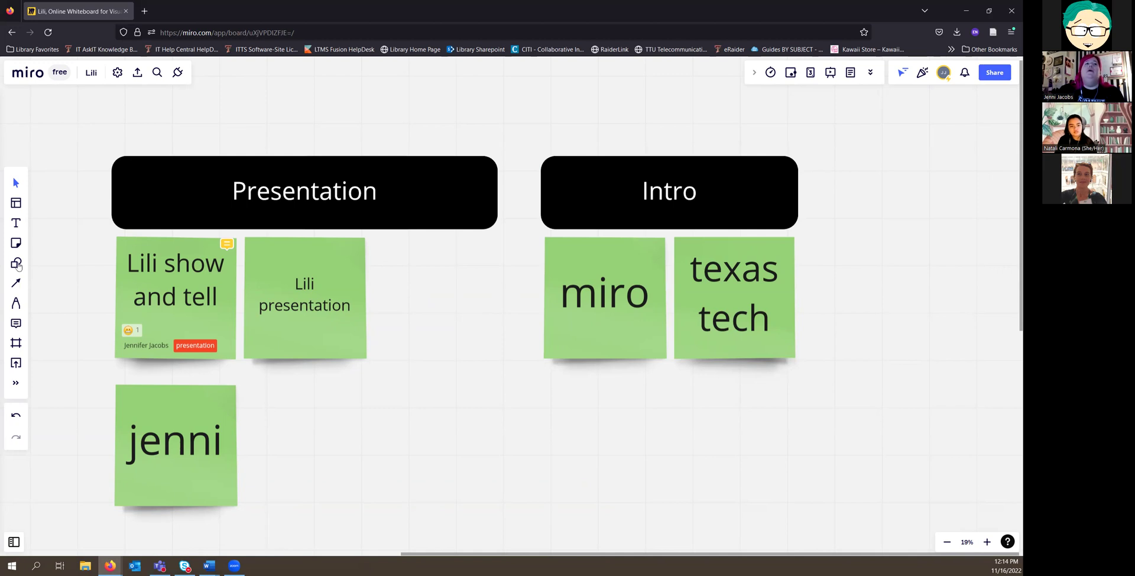
click(16, 245)
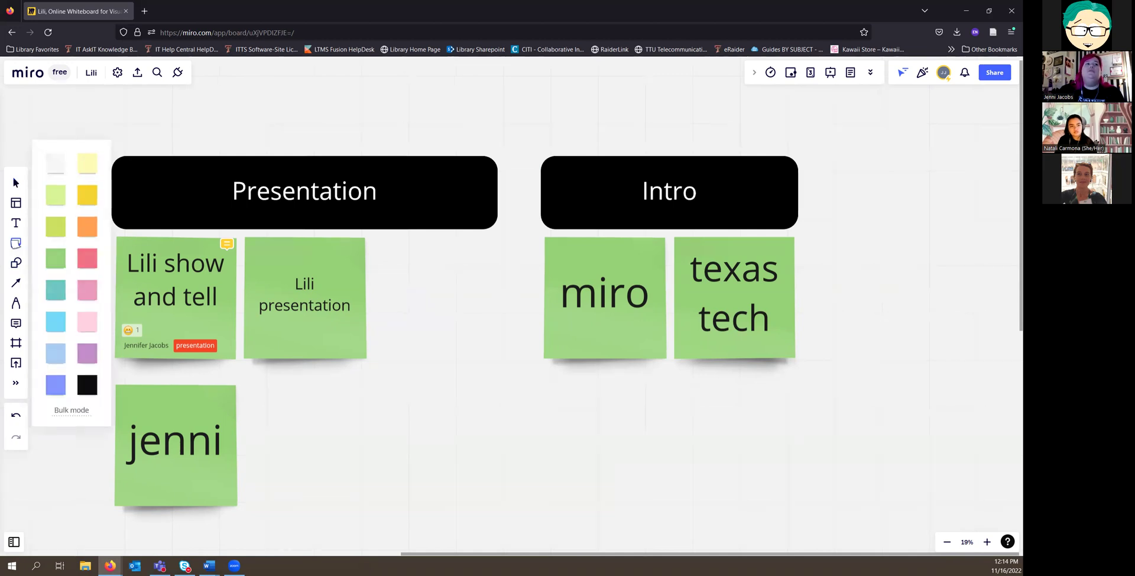
click(440, 401)
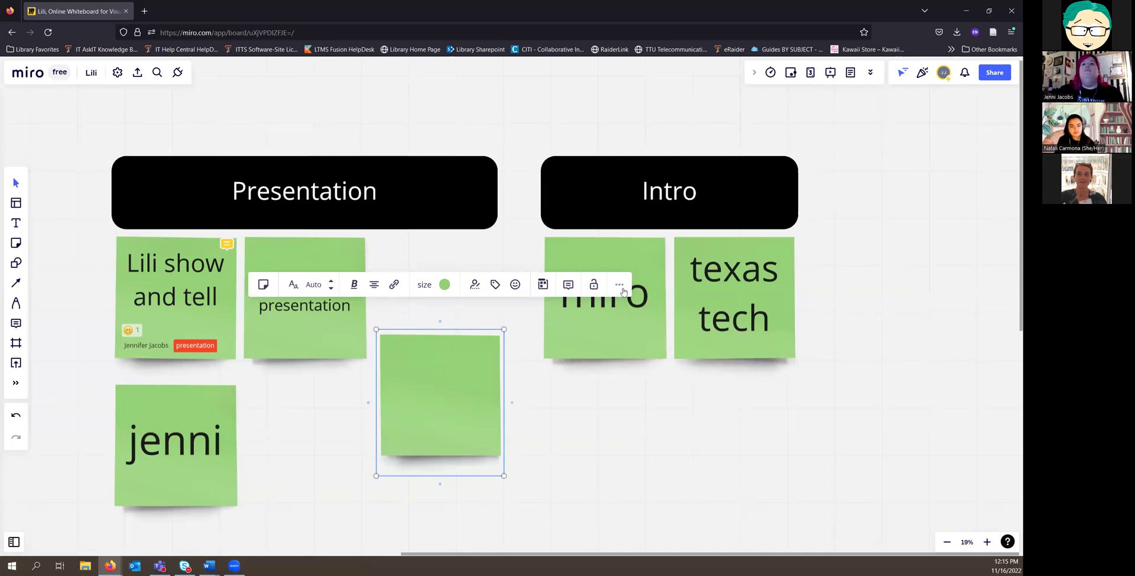
right_click(624, 323)
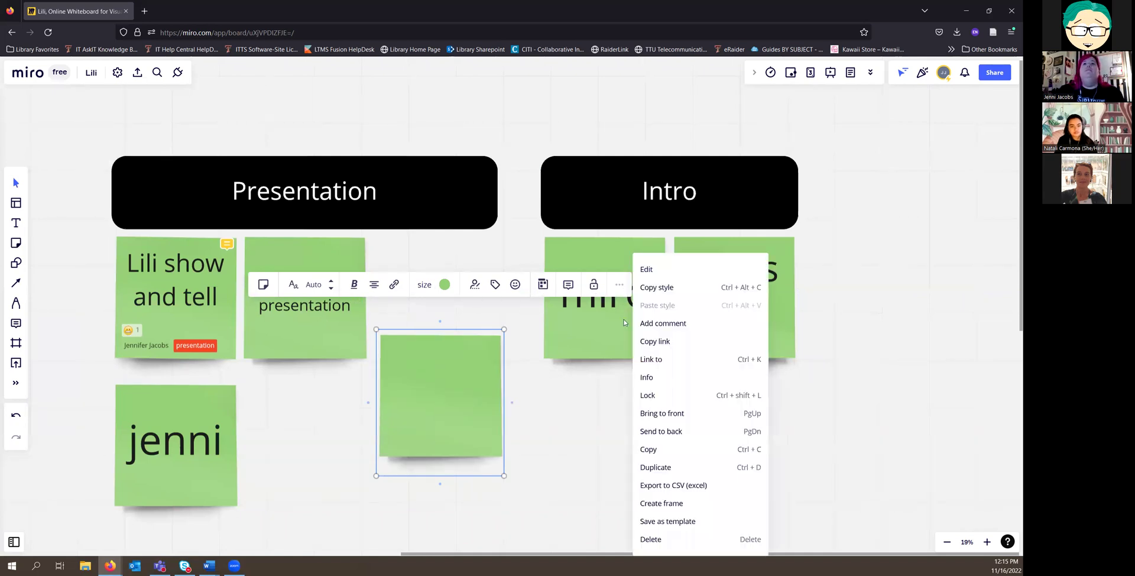
click(674, 540)
Step: Select both sticky-note clusters together with their Presentation and Intro headings and delete them all
drag(288, 234, 828, 464)
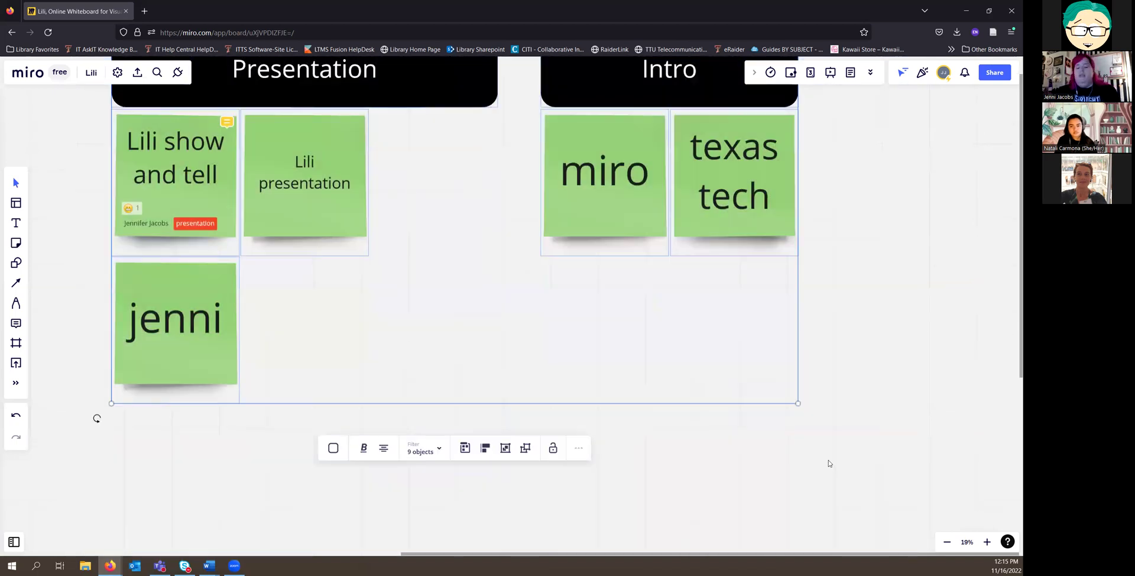
key(Delete)
drag(283, 234, 339, 268)
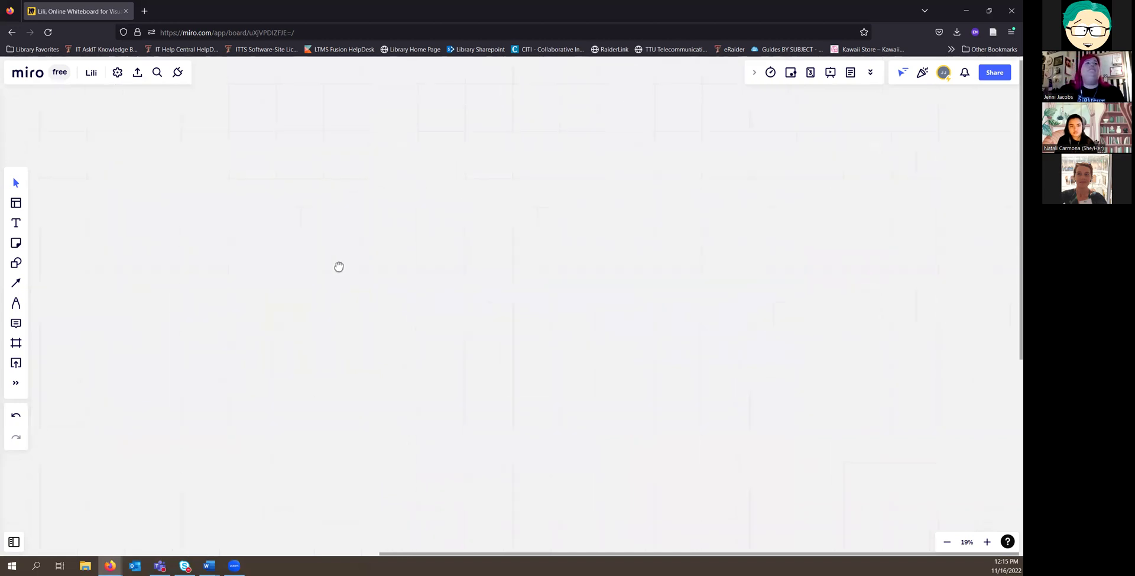
Step: Draw a large, upright rounded rectangle on the empty area of the board
click(17, 263)
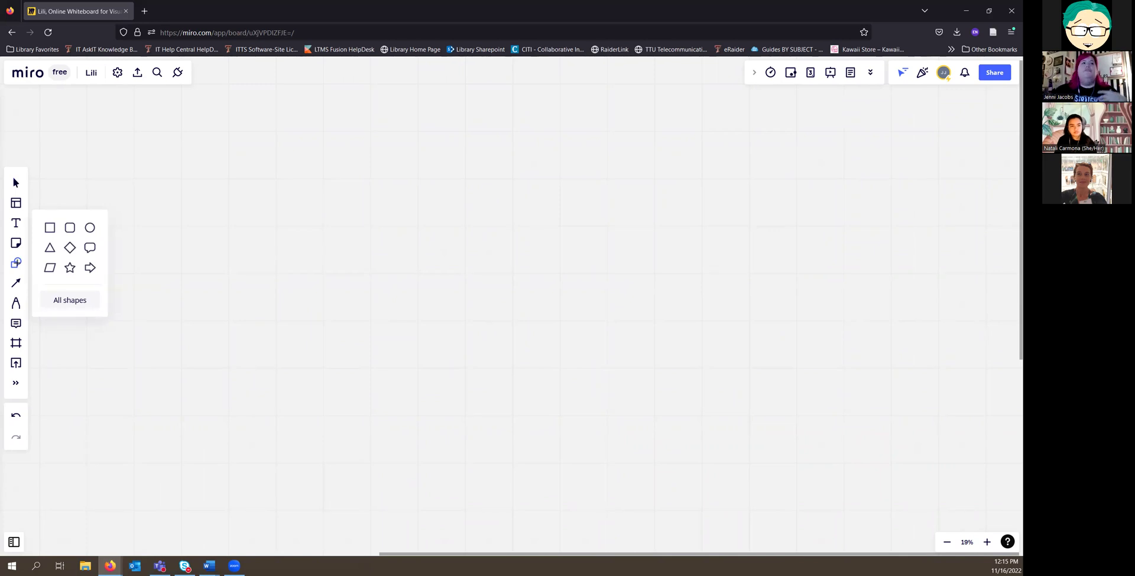
click(70, 228)
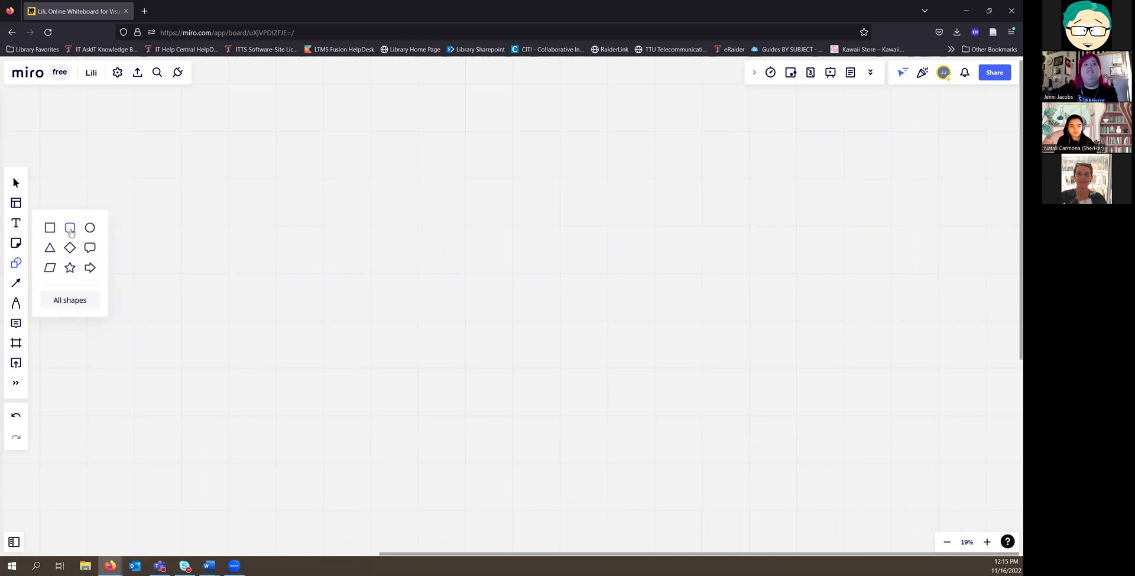
click(252, 231)
drag(244, 238, 417, 458)
click(441, 280)
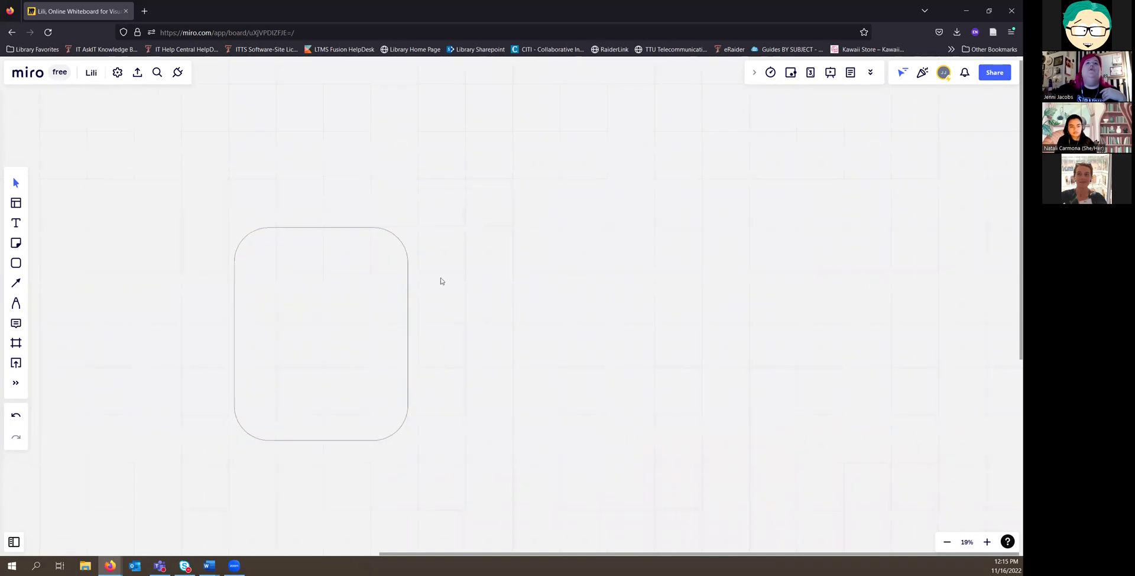
Step: Convert the rounded rectangle into a card and bring the whole card into view
click(326, 272)
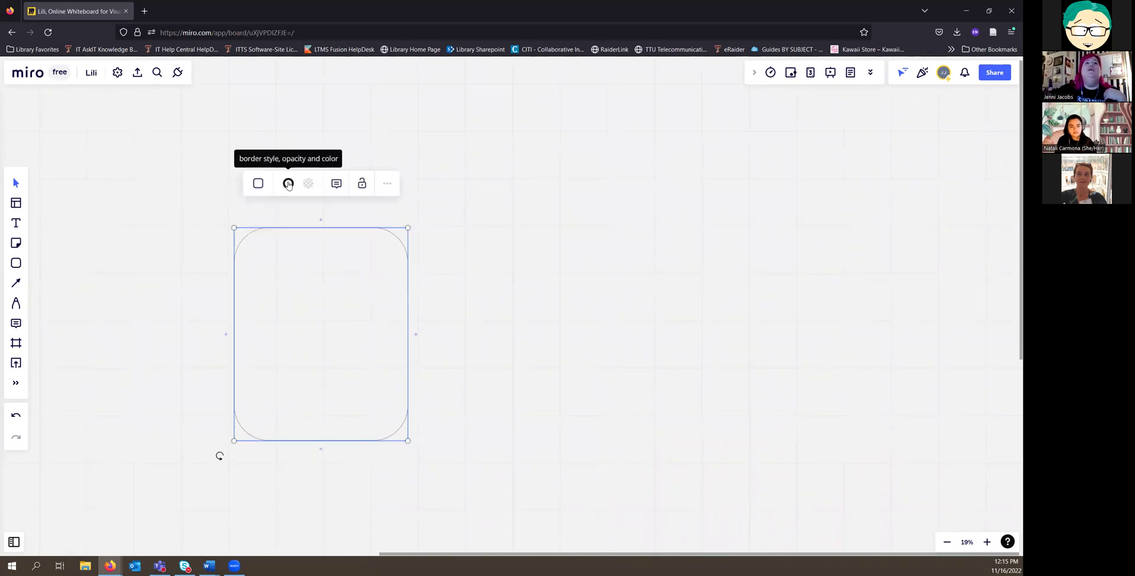
click(258, 186)
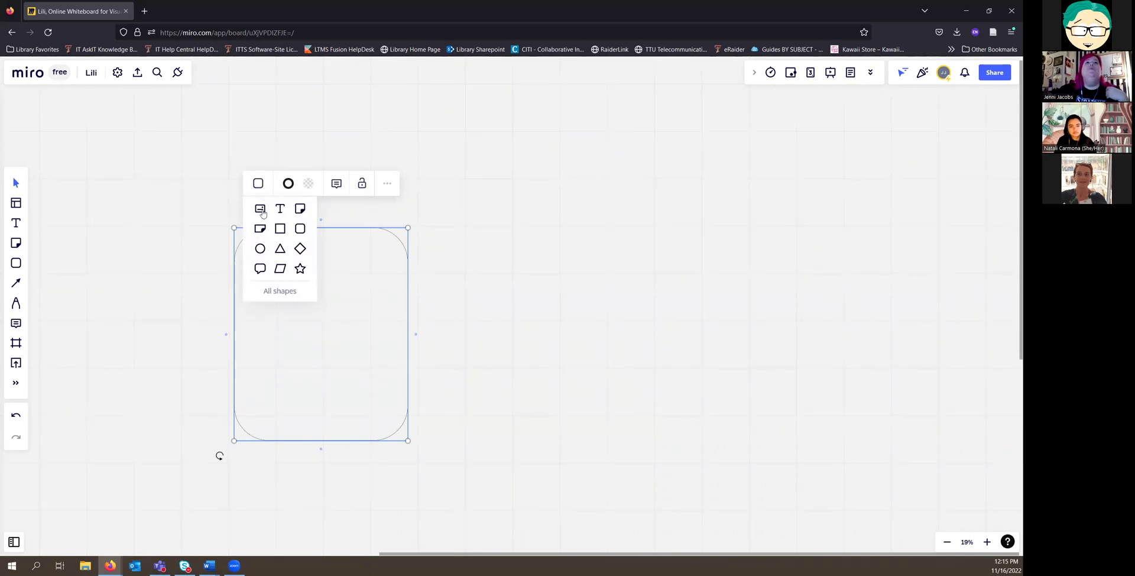
click(261, 210)
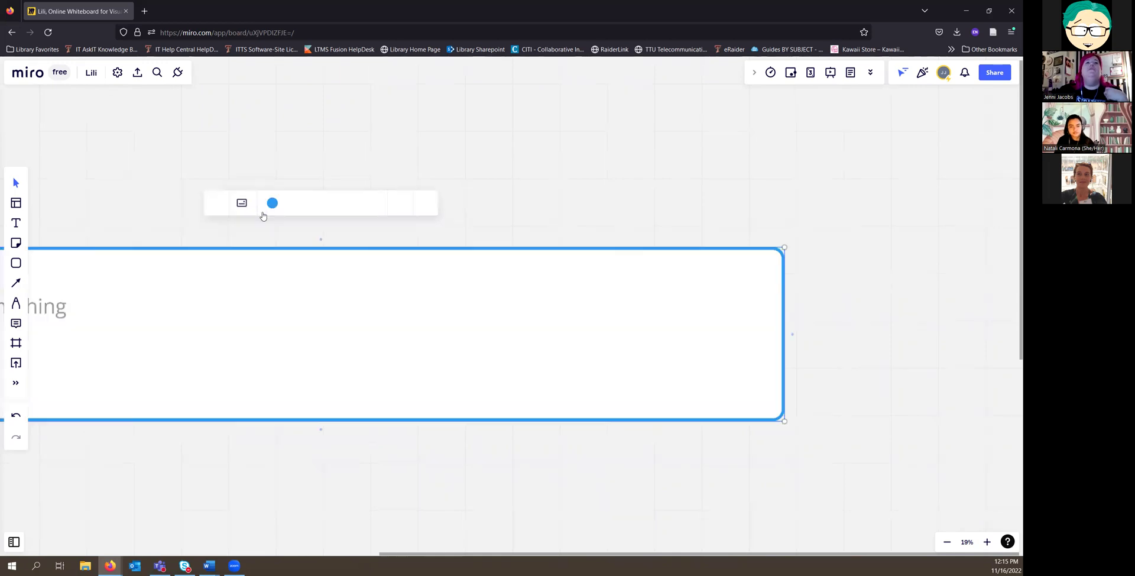
scroll(349, 252, down, 3)
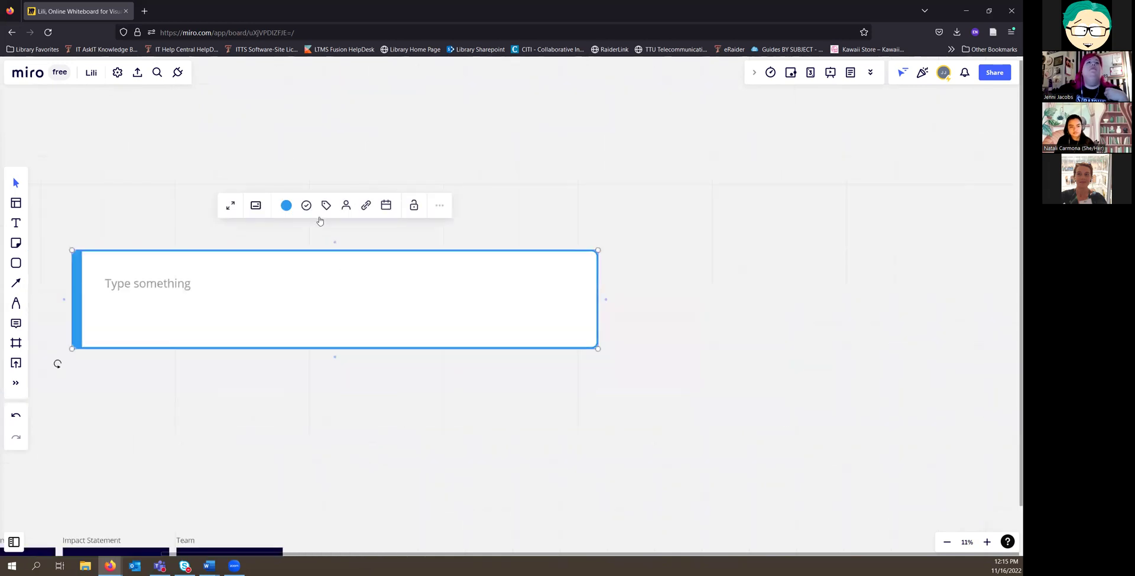
drag(287, 238, 353, 243)
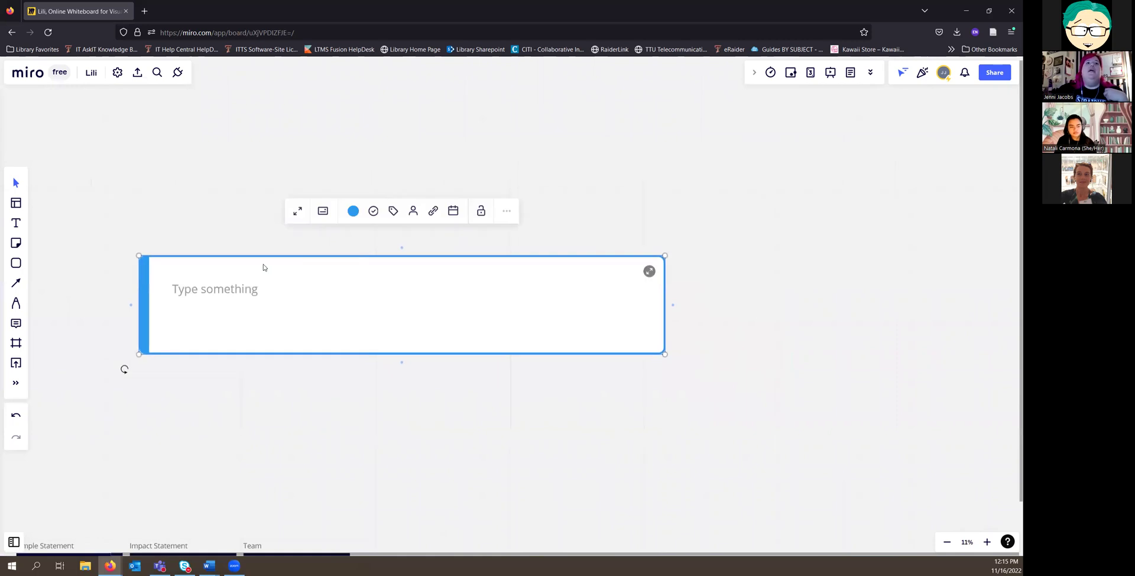
Step: Open the card's details and title it "Presentation", correcting the spelling
click(649, 271)
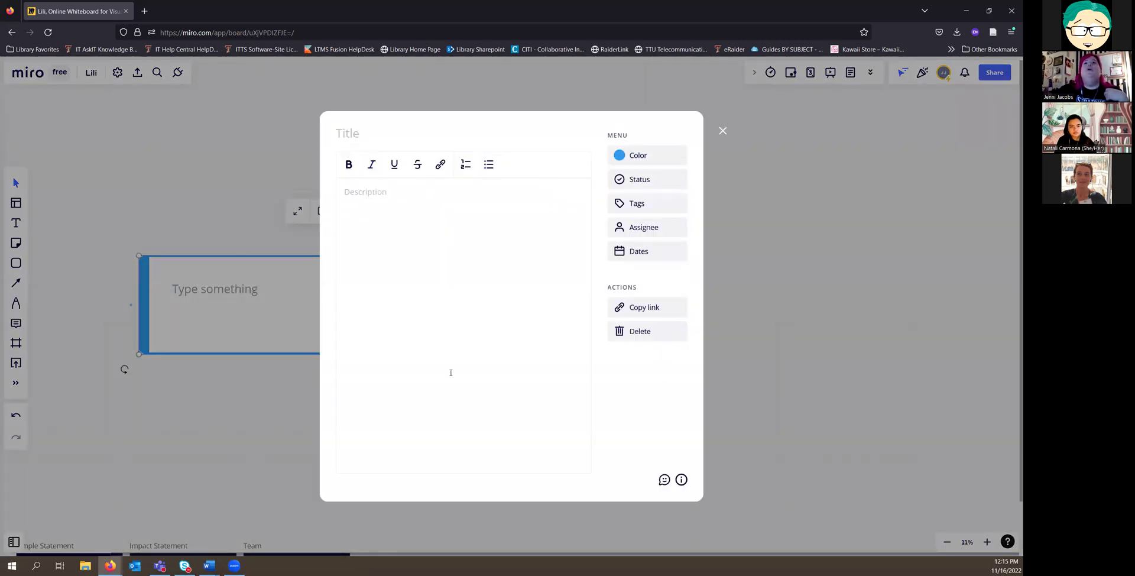
click(655, 180)
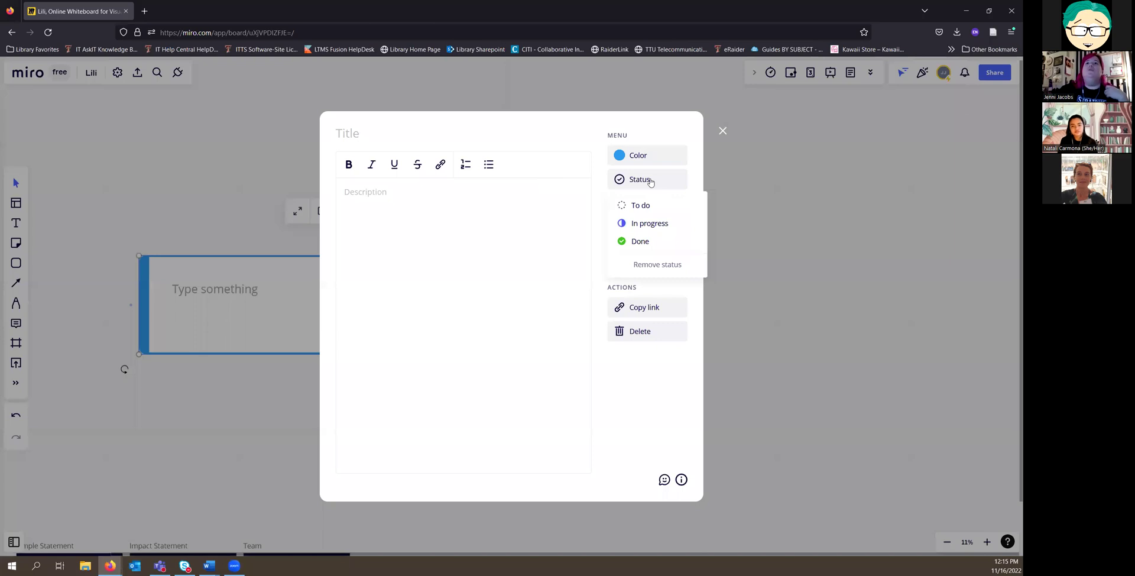
click(365, 135)
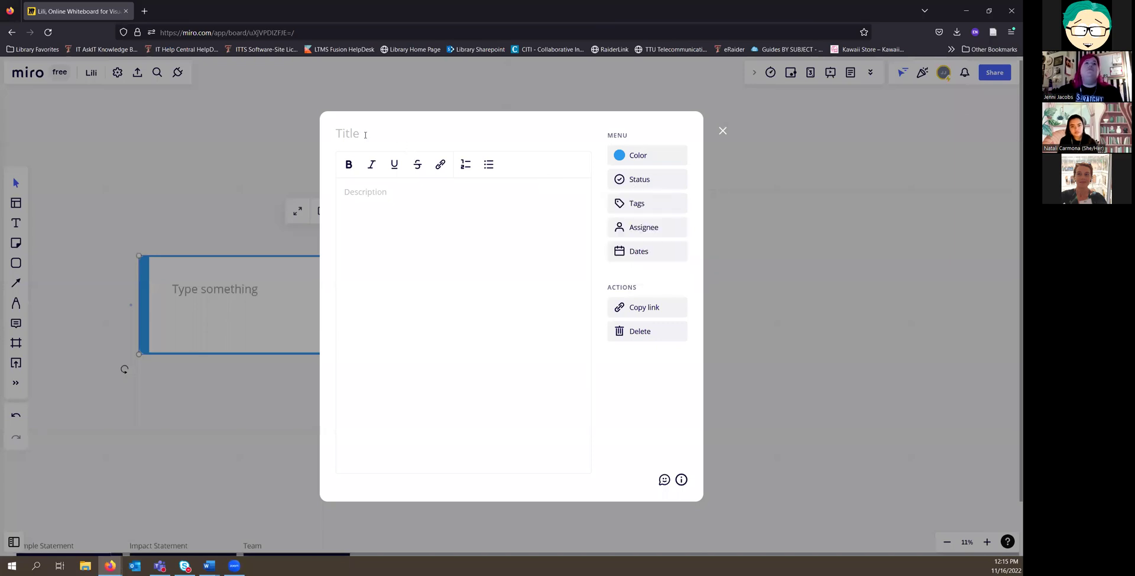
text(Presetnation)
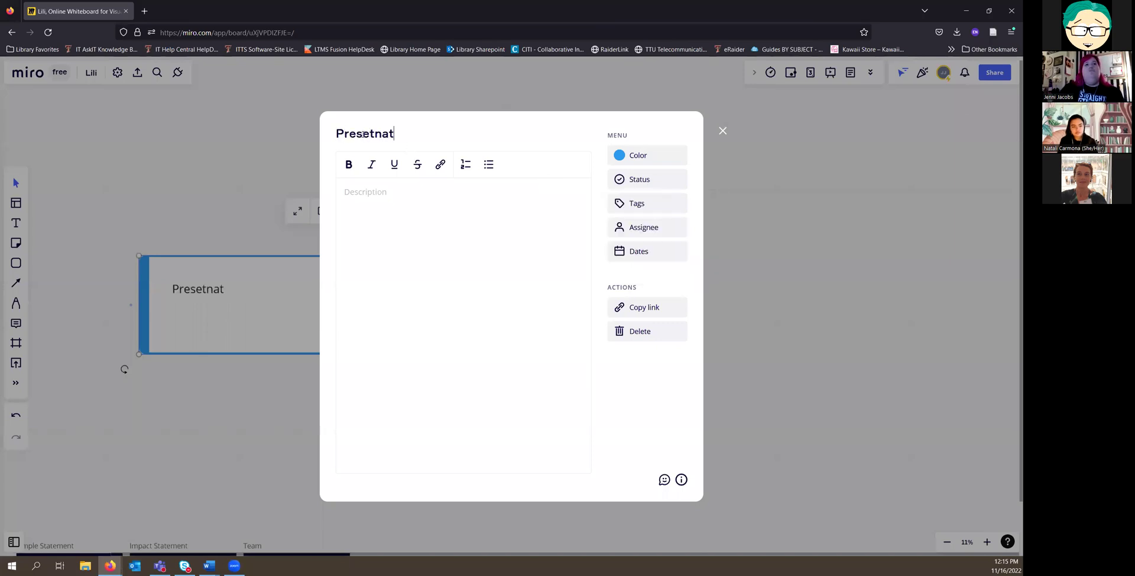
click(433, 192)
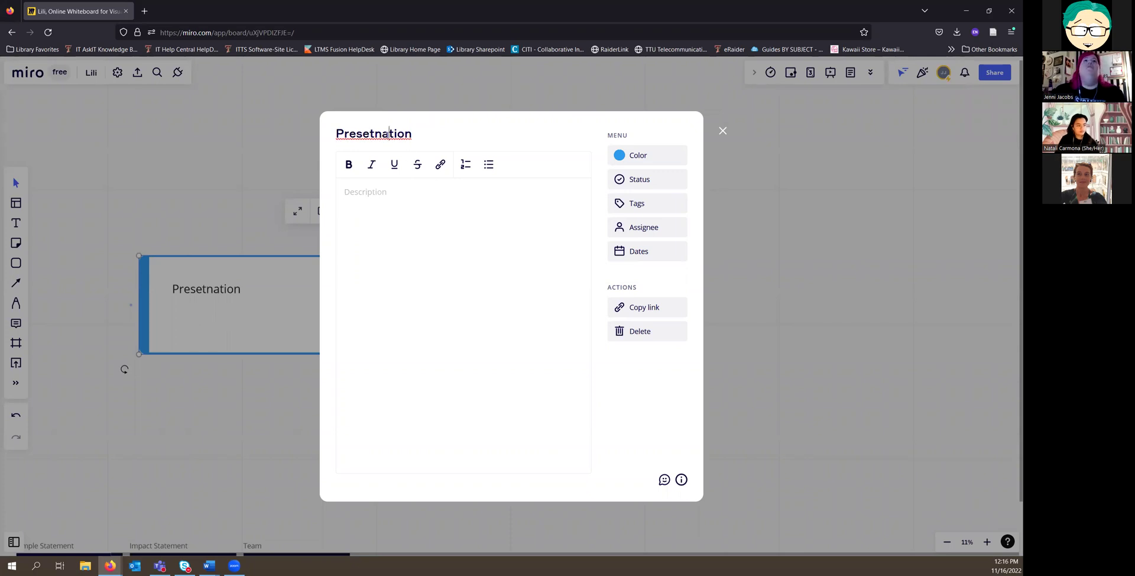
right_click(388, 133)
click(414, 146)
Step: Fill the card's description with "Get ready" and "Create presentation for webinar" on separate lines, and set its status to Done
click(393, 208)
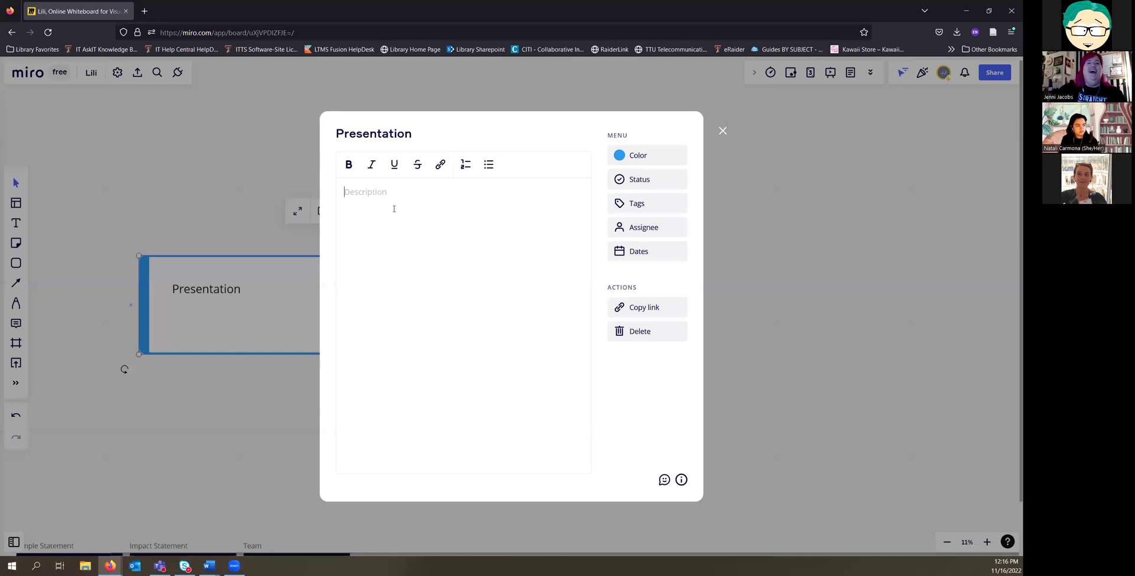
text(Get ready)
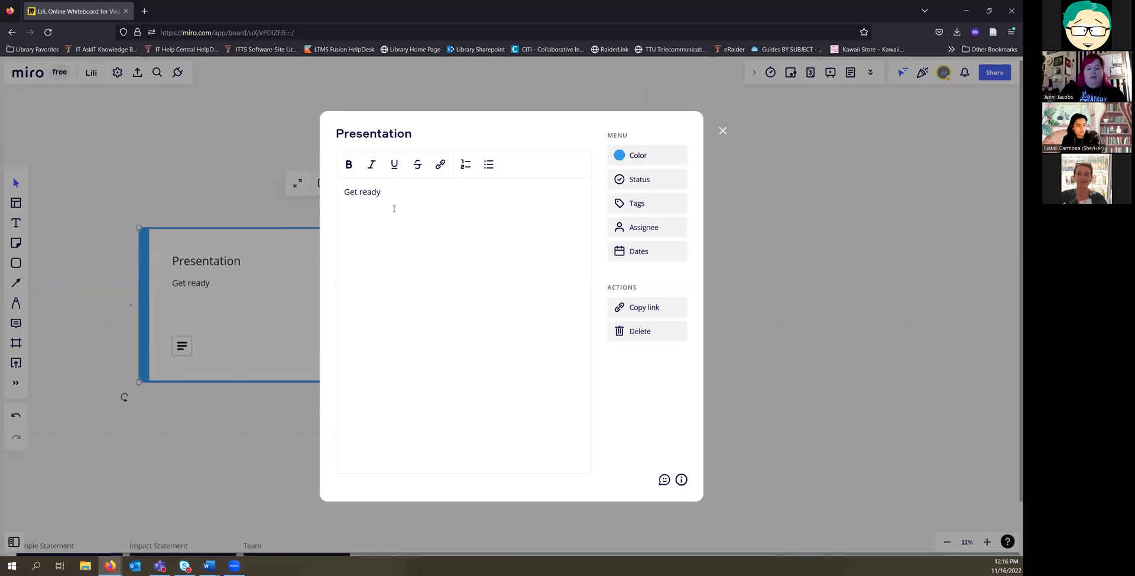
key(Return)
text(Creat present)
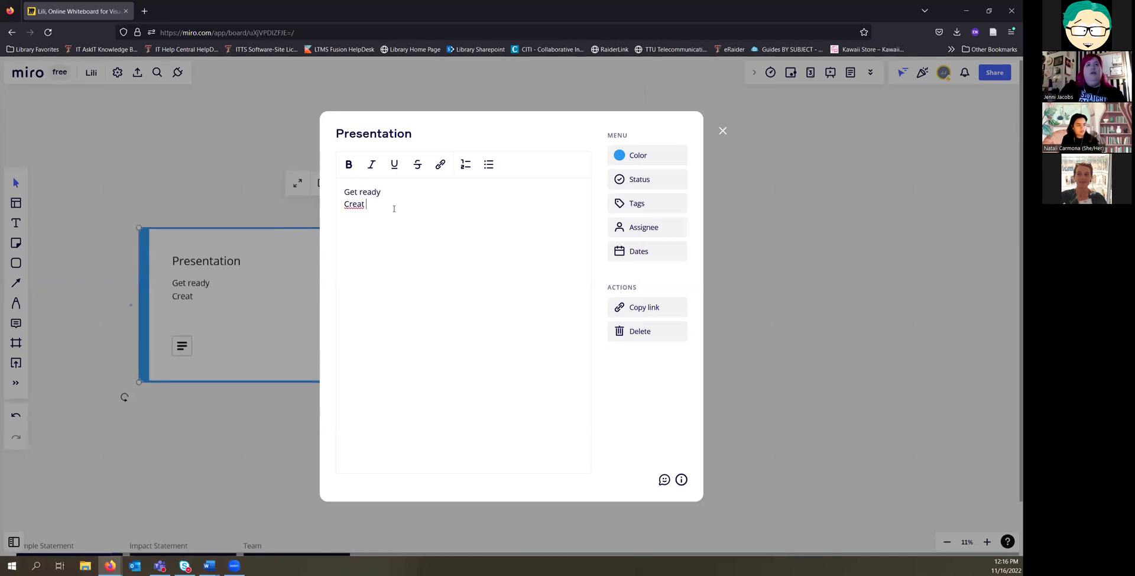
key(BackSpace)
key(BackSpace)
key(BackSpace)
key(BackSpace)
key(BackSpace)
key(BackSpace)
key(BackSpace)
text(e presentatio)
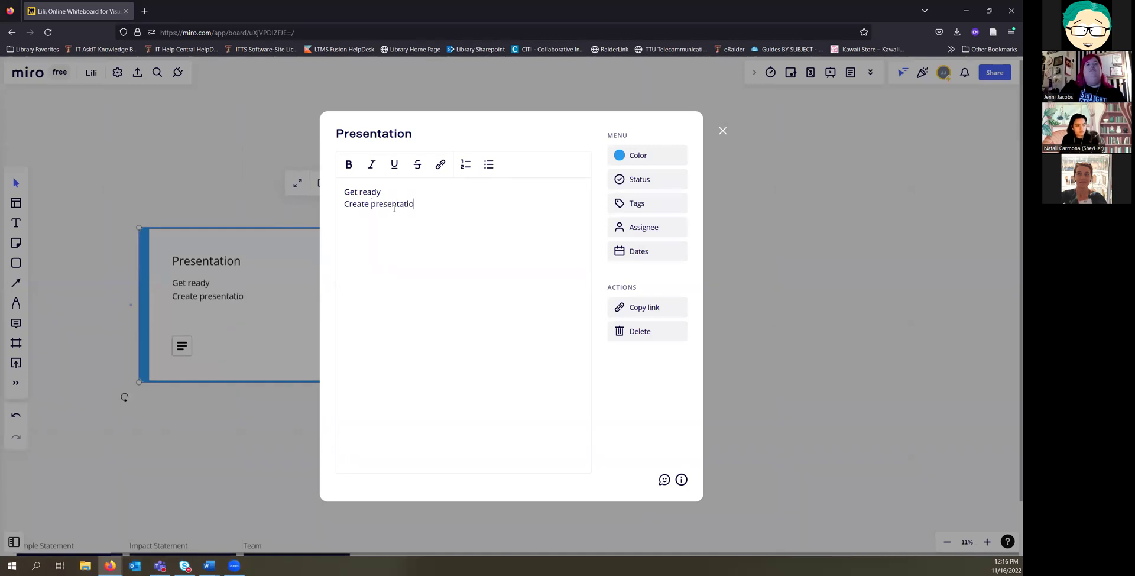
text(n for we)
key(BackSpace)
text(webinar)
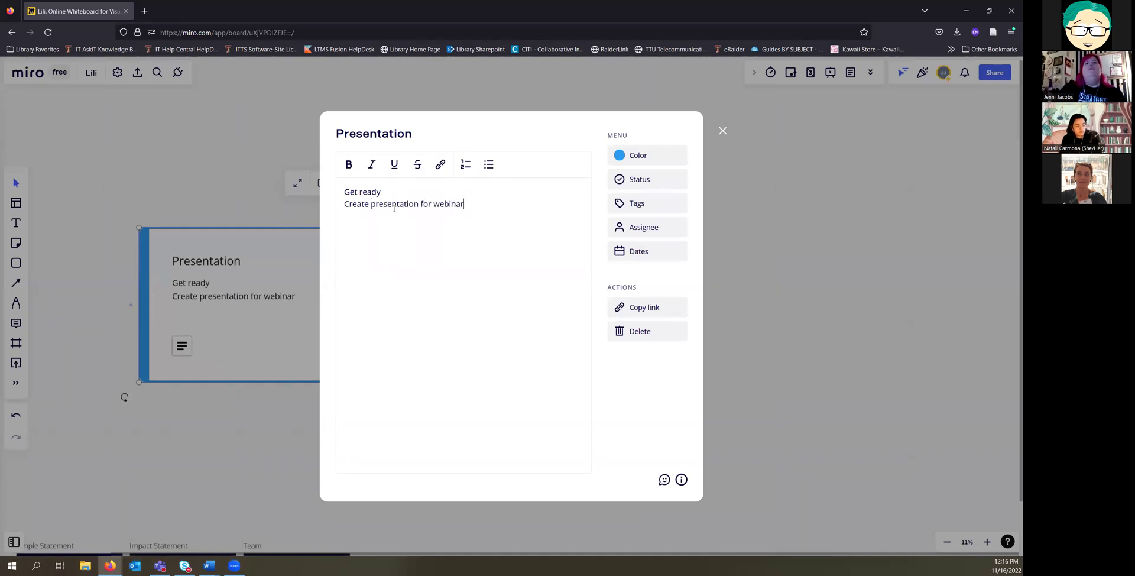
click(642, 181)
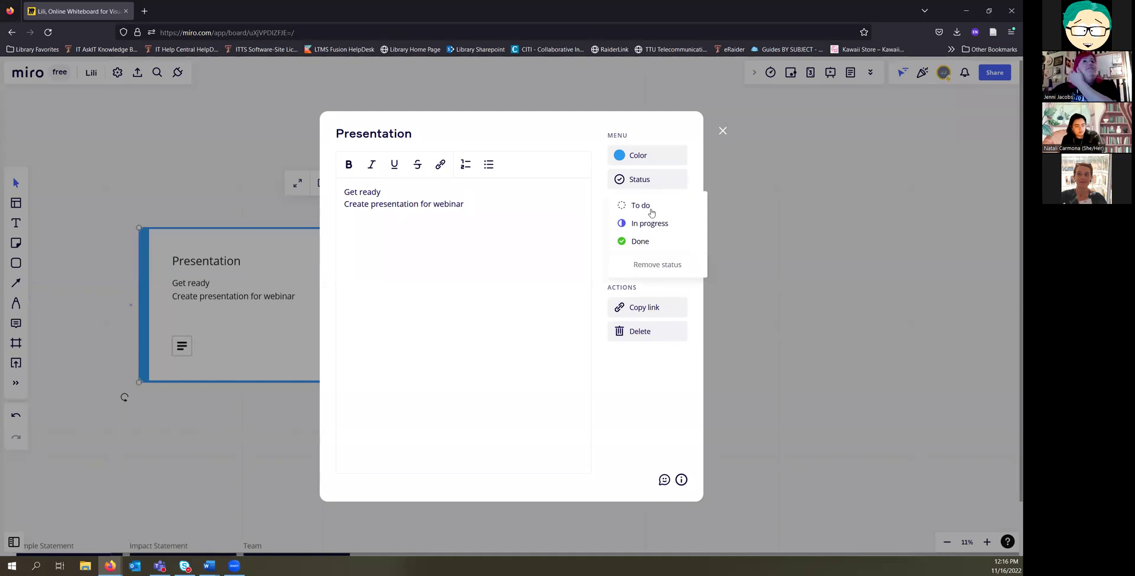
click(648, 243)
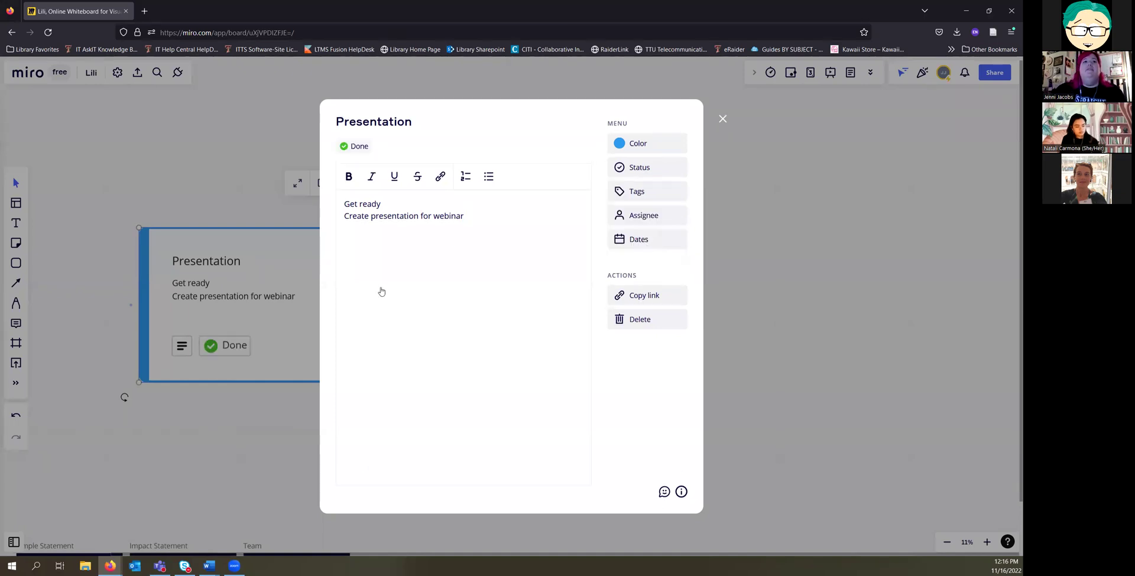
Step: Assign the Presentation card to the listed board member and open its start and due date settings
click(637, 217)
click(619, 279)
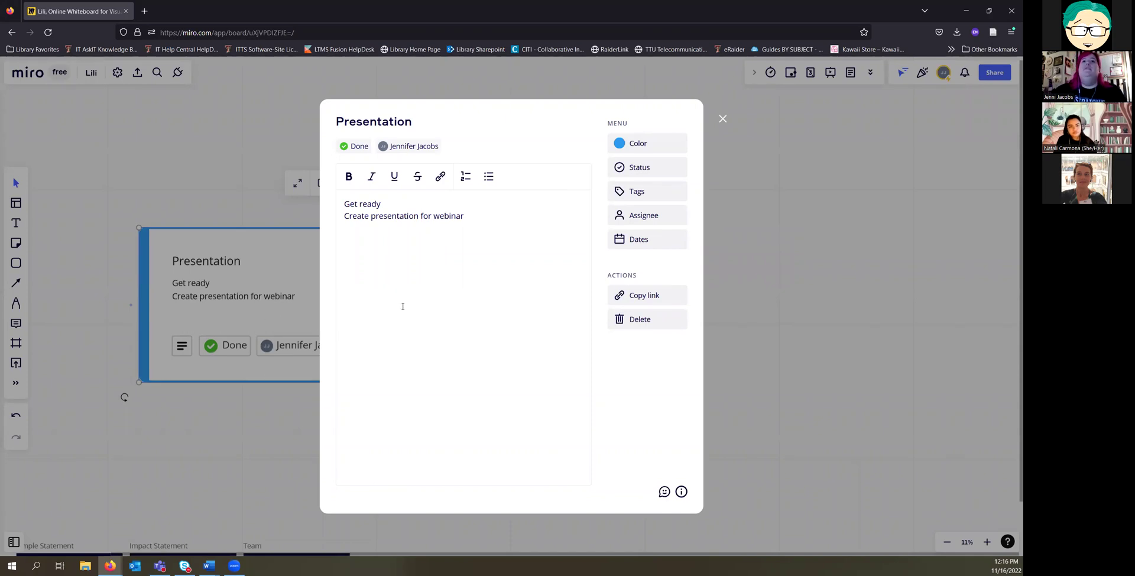
click(644, 246)
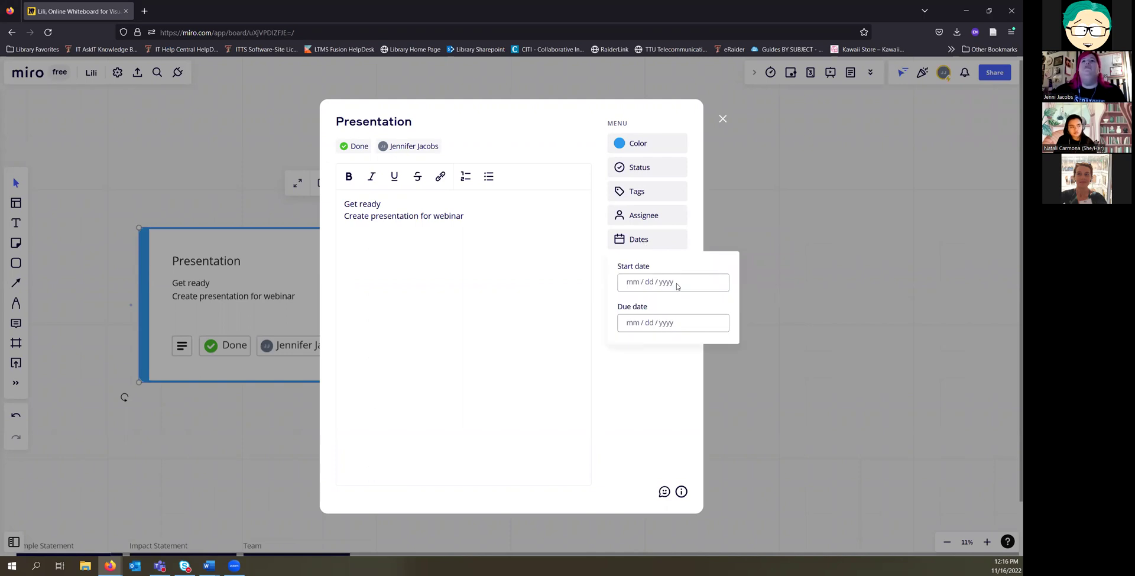
Step: Try red and green as the Presentation card's color, settle on red, and close the card's details
click(665, 153)
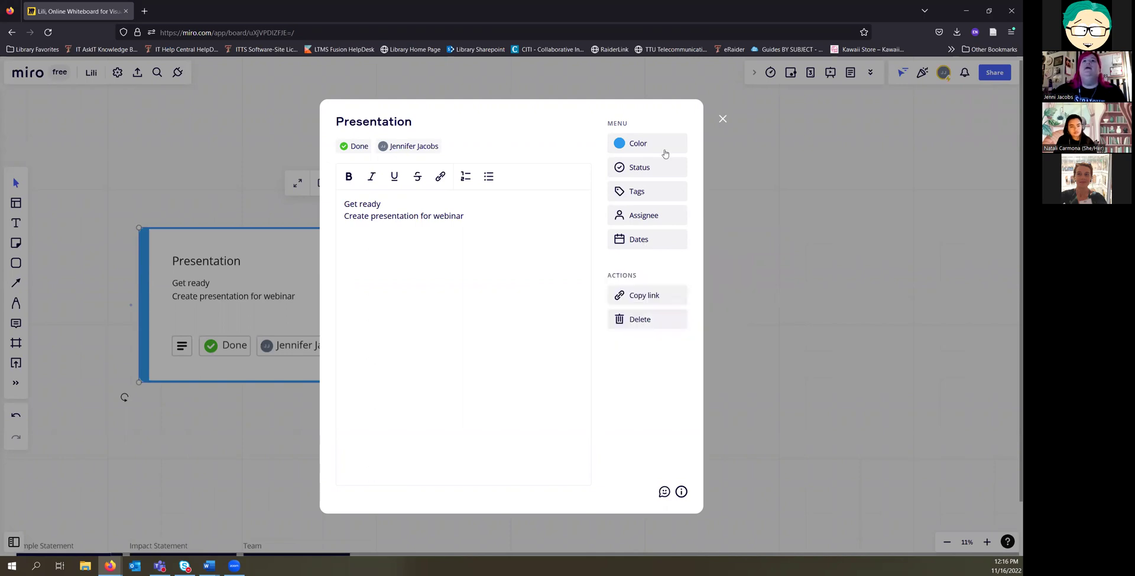
click(682, 169)
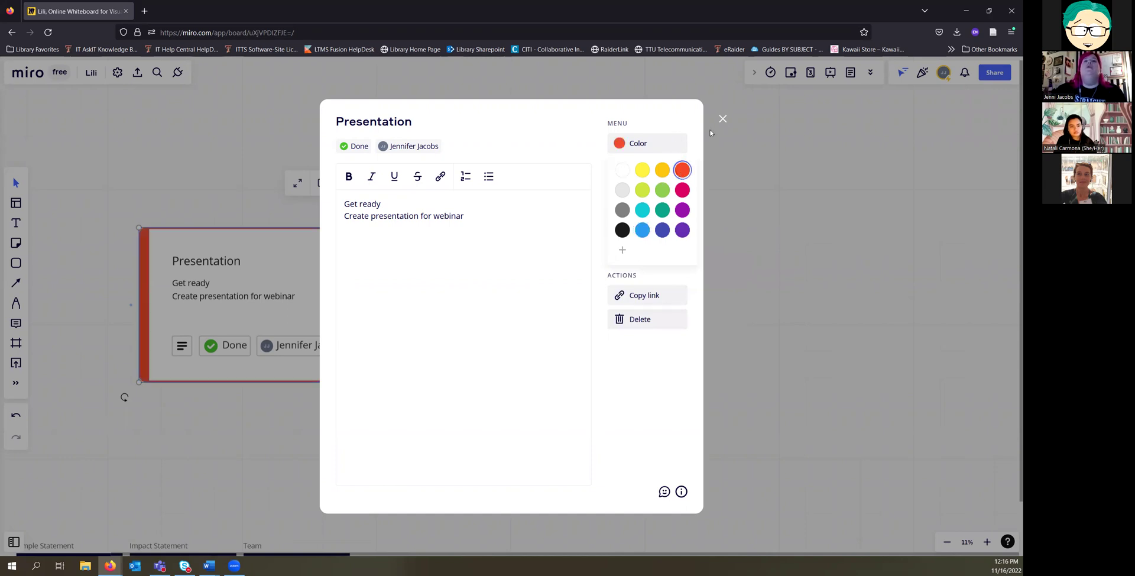
click(664, 195)
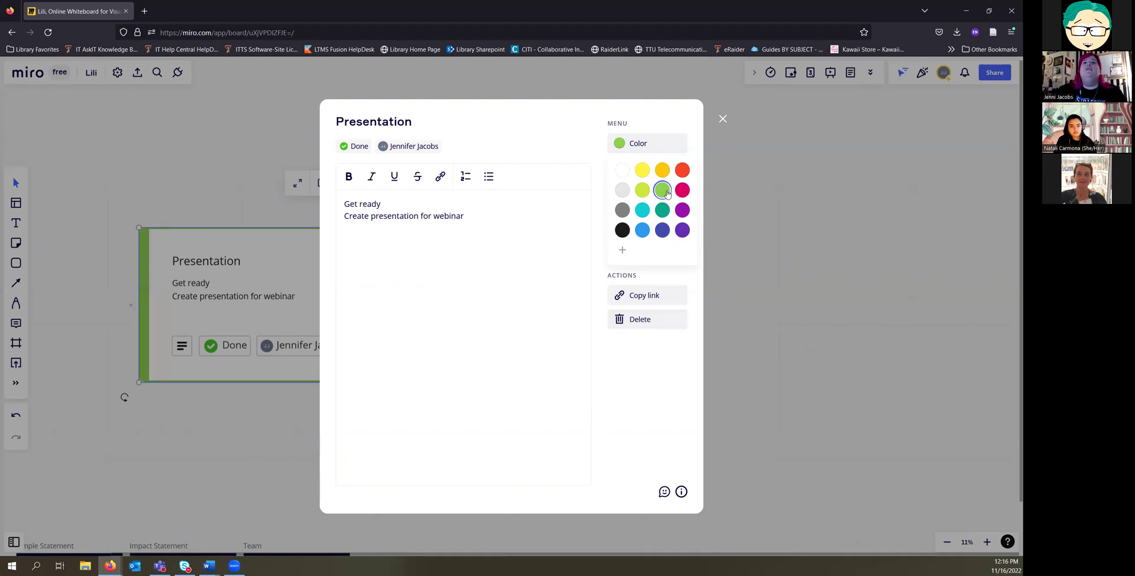
click(686, 171)
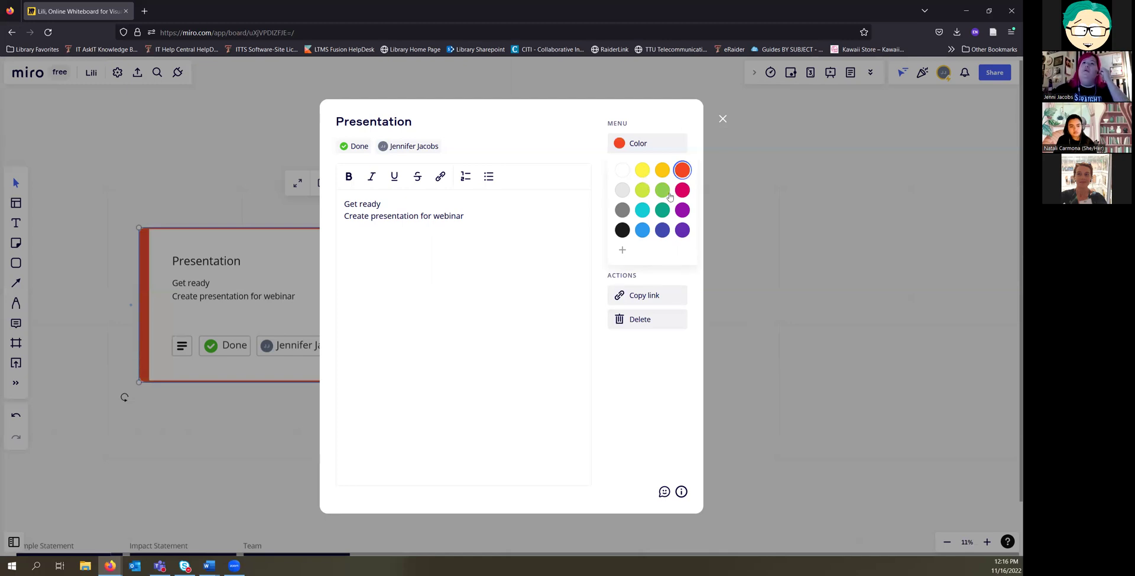
click(722, 120)
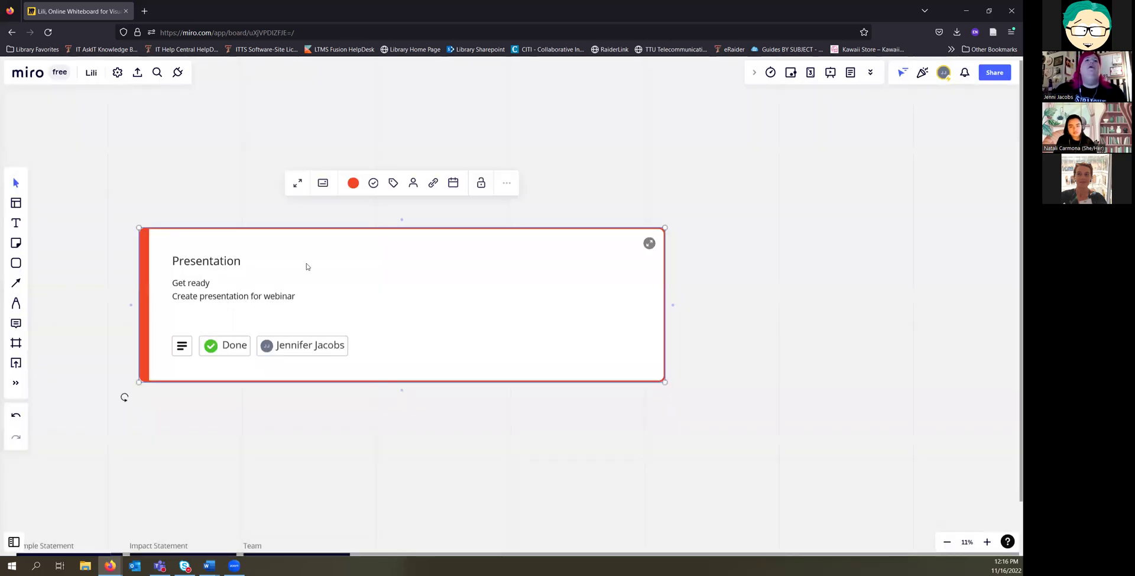
Step: Convert the Presentation card into a wide rectangular sticky note and move it slightly up and to the left on the board
click(324, 185)
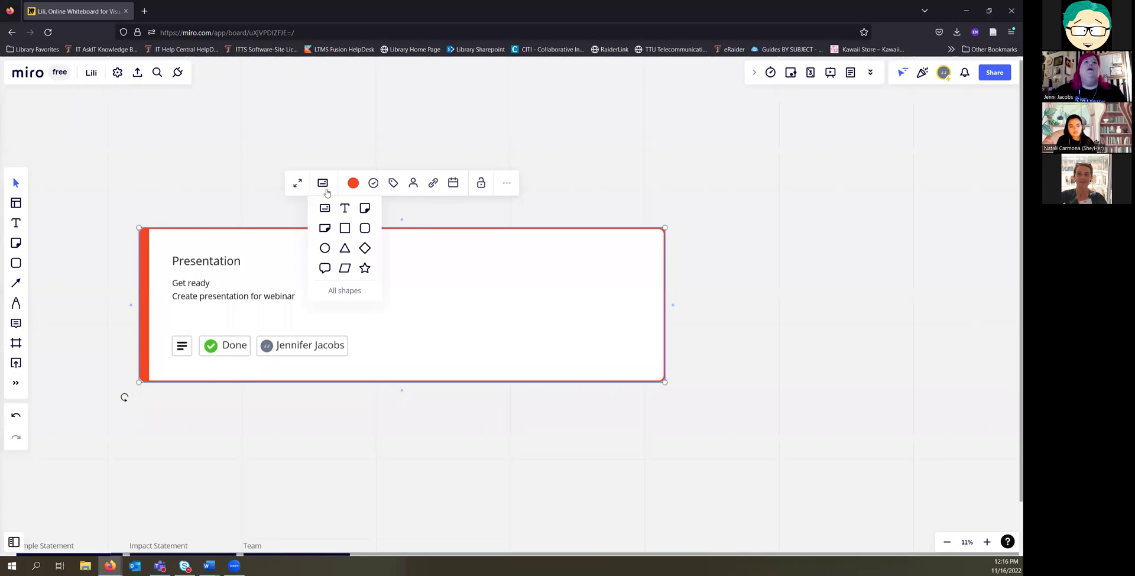
click(323, 230)
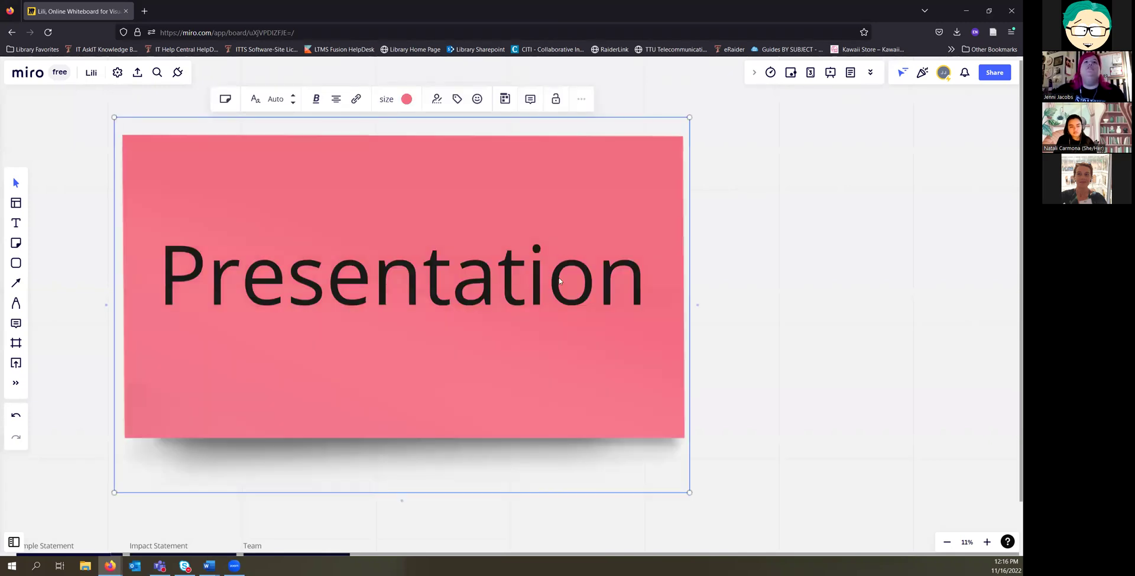
scroll(605, 301, down, 3)
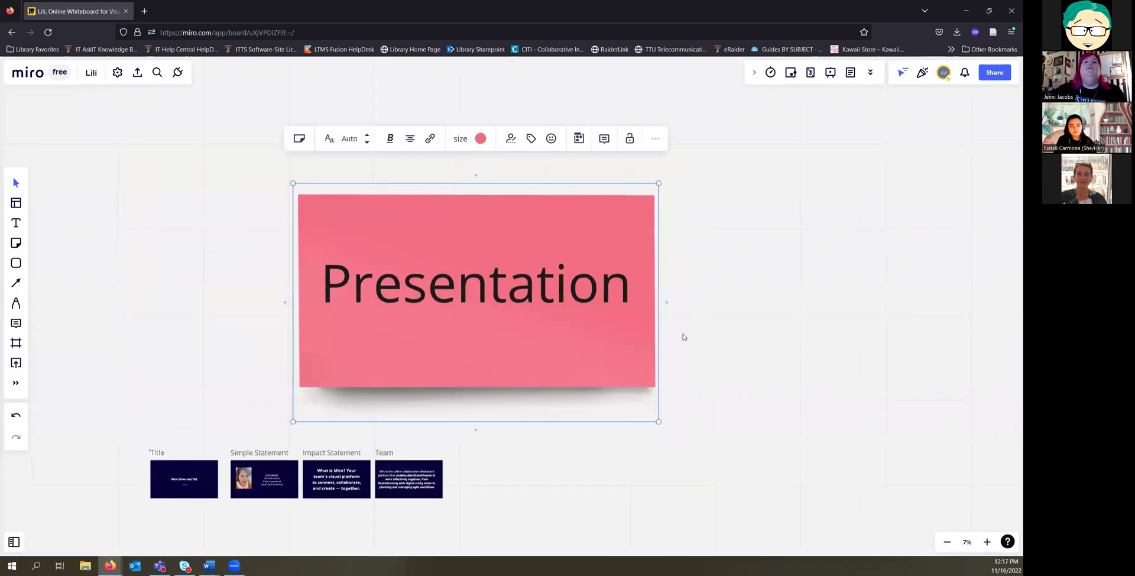
click(537, 235)
drag(538, 235, 496, 195)
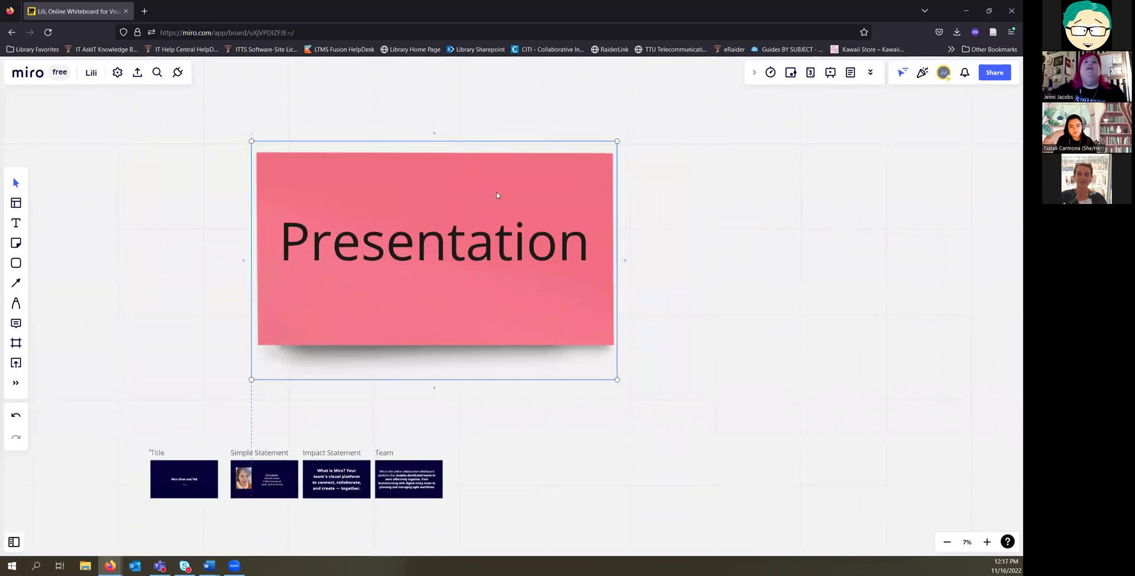
Step: Convert the Presentation sticky note into a star shape and delete it from the board
click(443, 183)
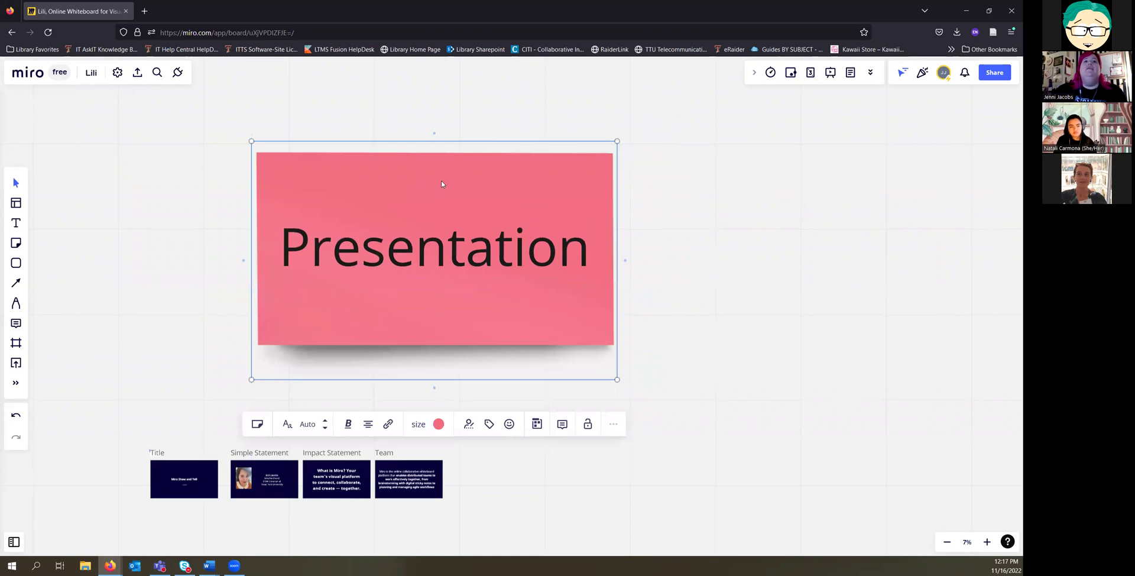
click(257, 425)
click(300, 508)
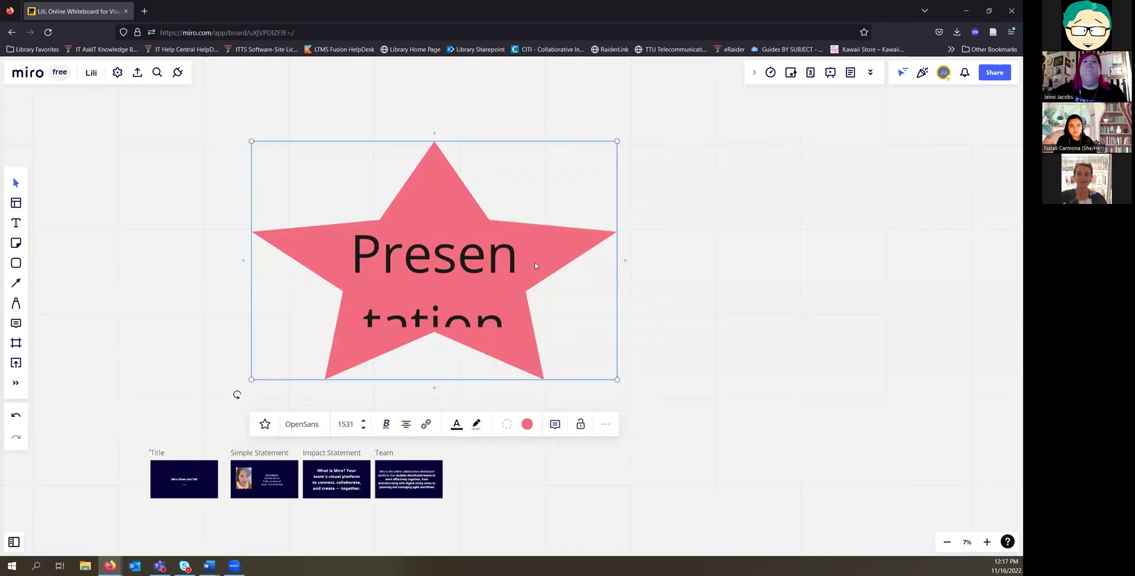
drag(213, 133, 650, 365)
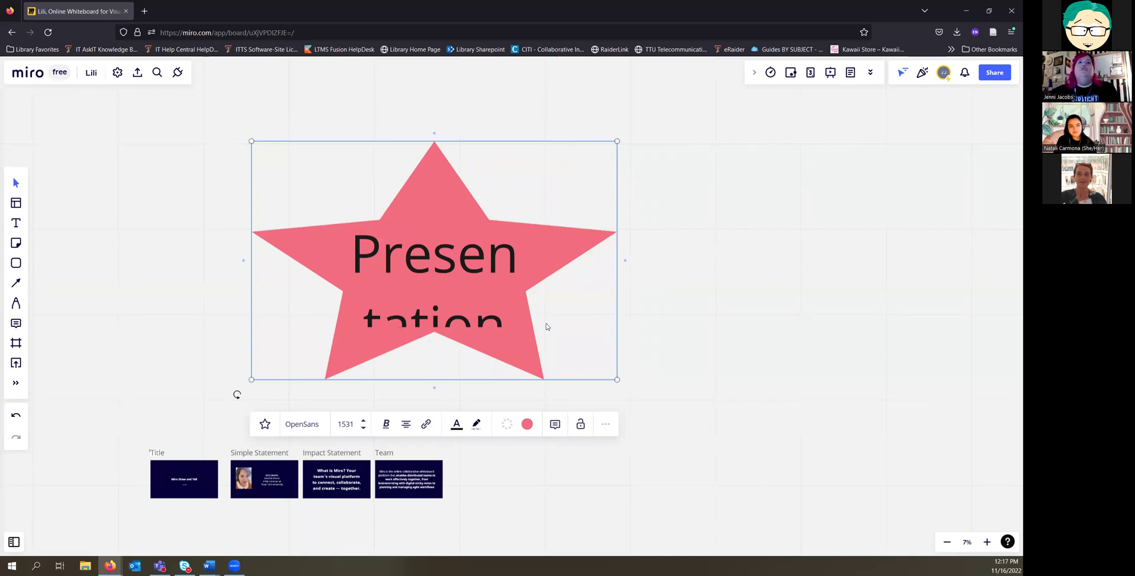
key(Delete)
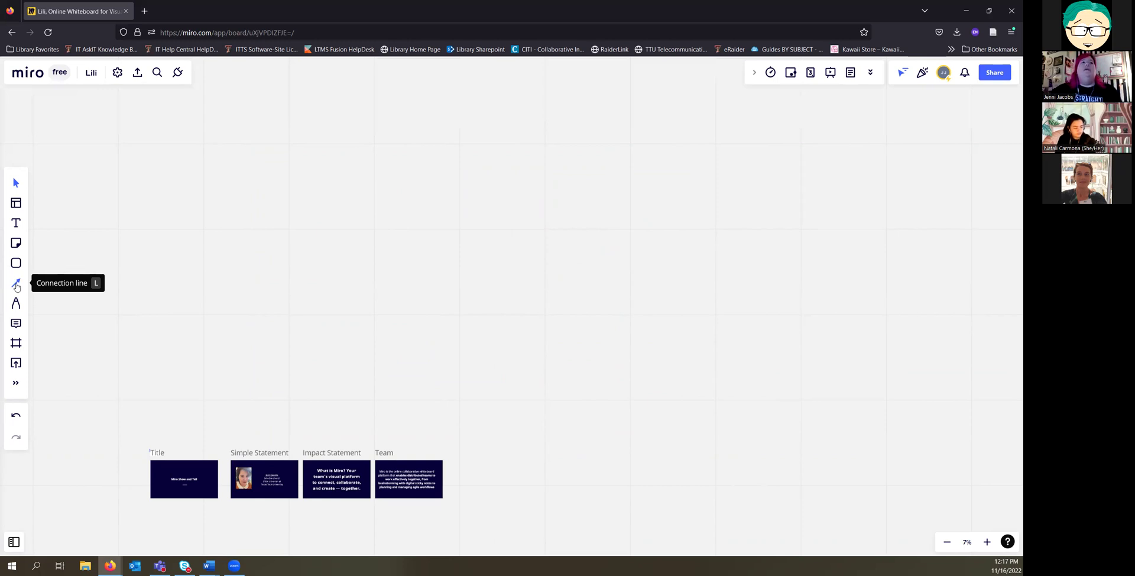
Step: Place an orange square sticky note reading "Research Question" on the empty area above the slide frames
drag(258, 305, 283, 314)
drag(260, 302, 340, 306)
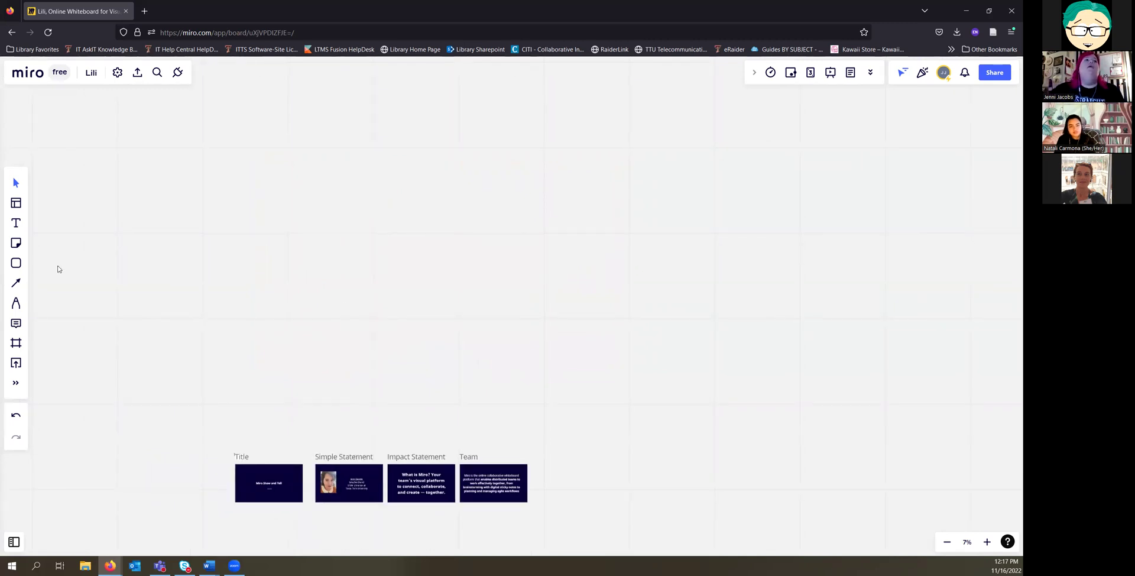
click(18, 264)
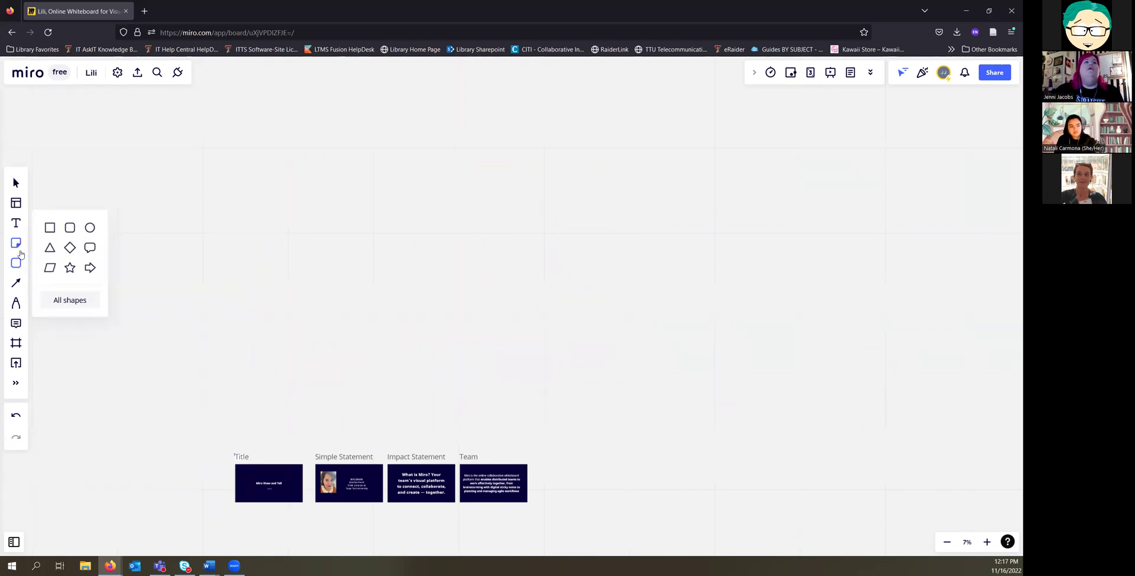
click(16, 244)
click(77, 229)
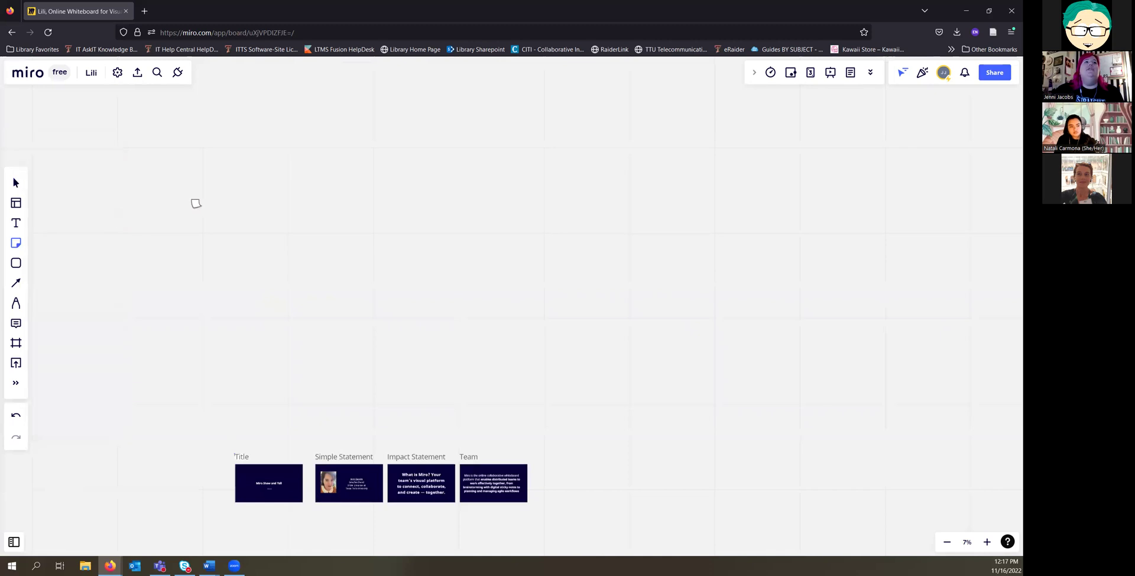
click(276, 270)
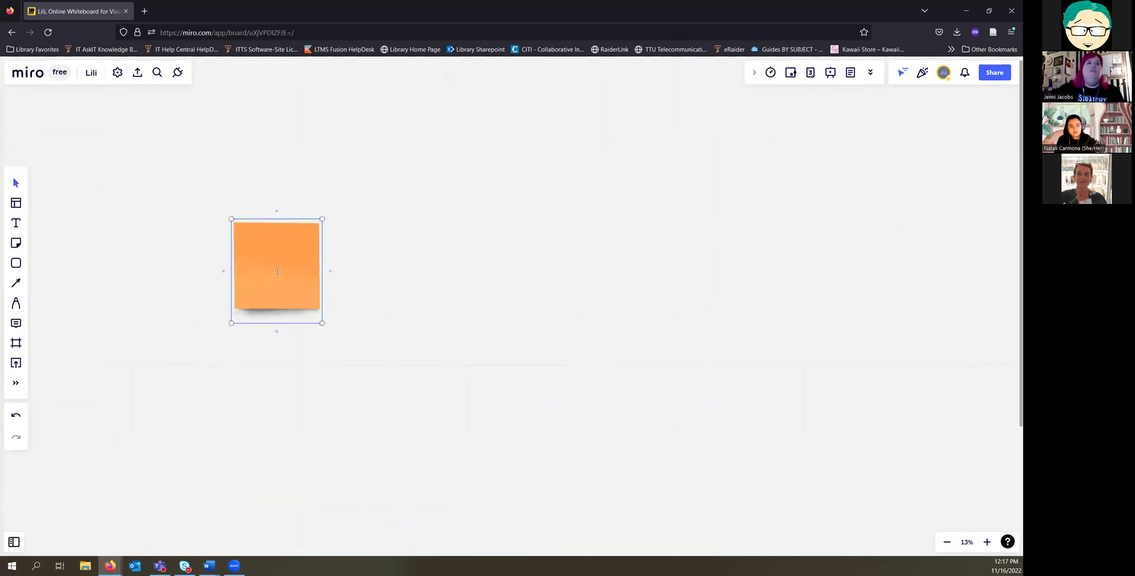
text(Research Question)
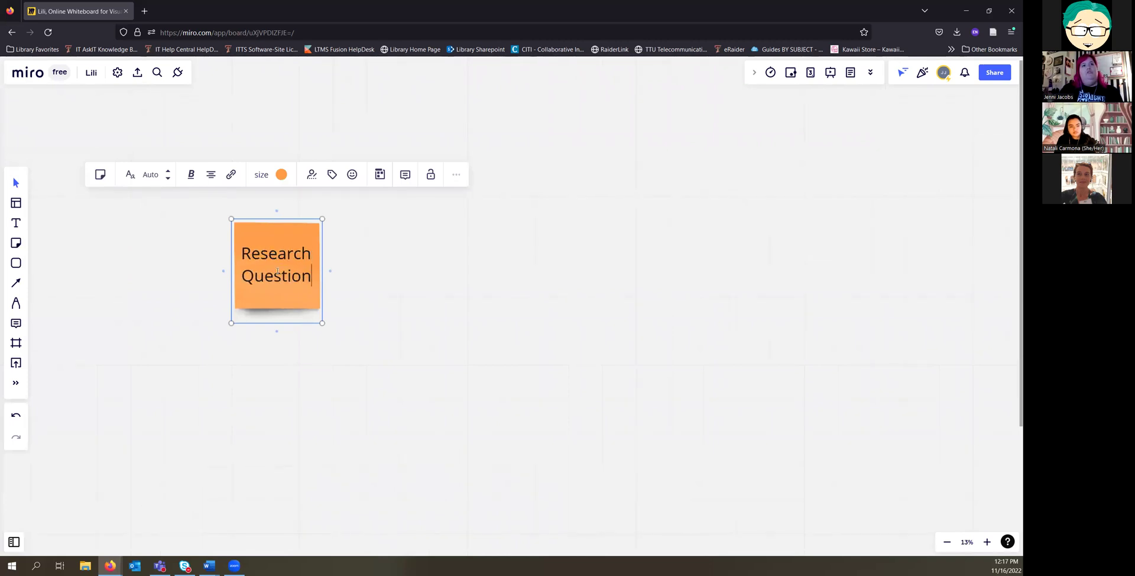
Step: Draw an elbow connector from the Research Question note to a new sticky note reading "Keywords", up and to its right
click(17, 286)
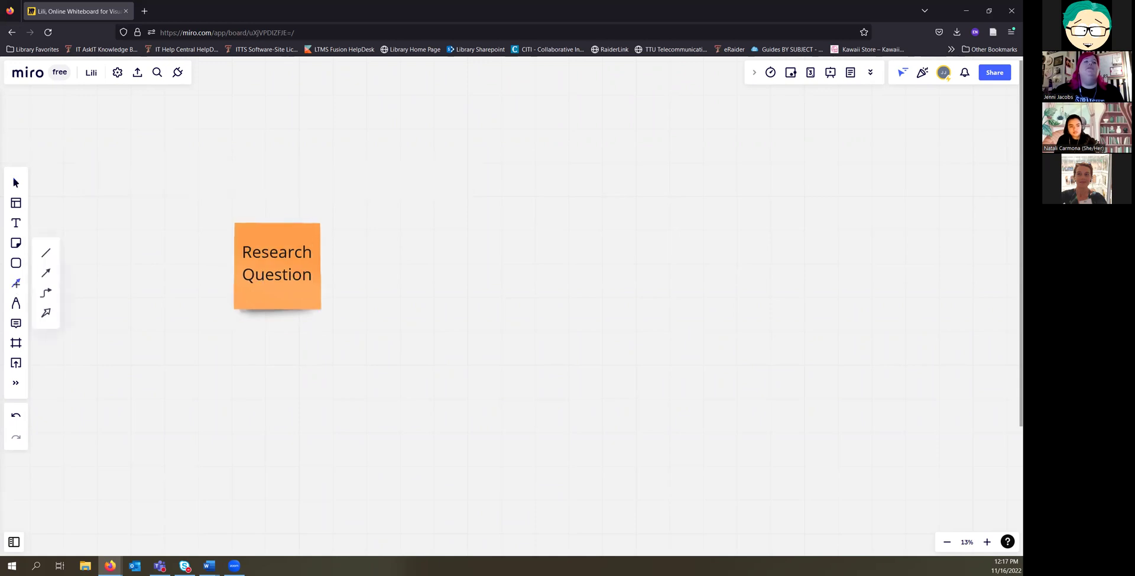
click(47, 296)
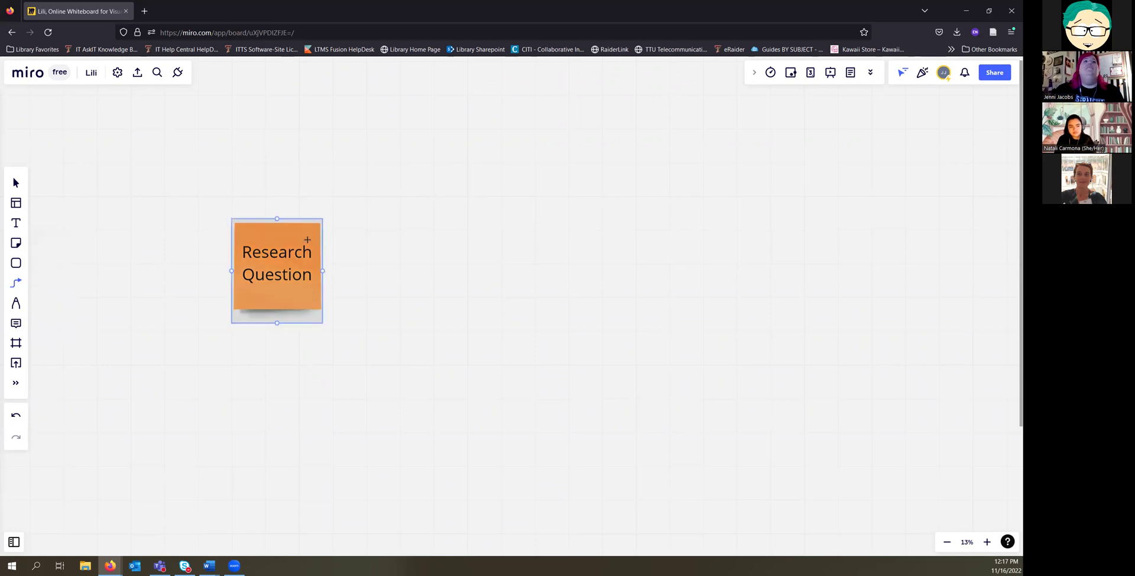
drag(352, 233, 490, 198)
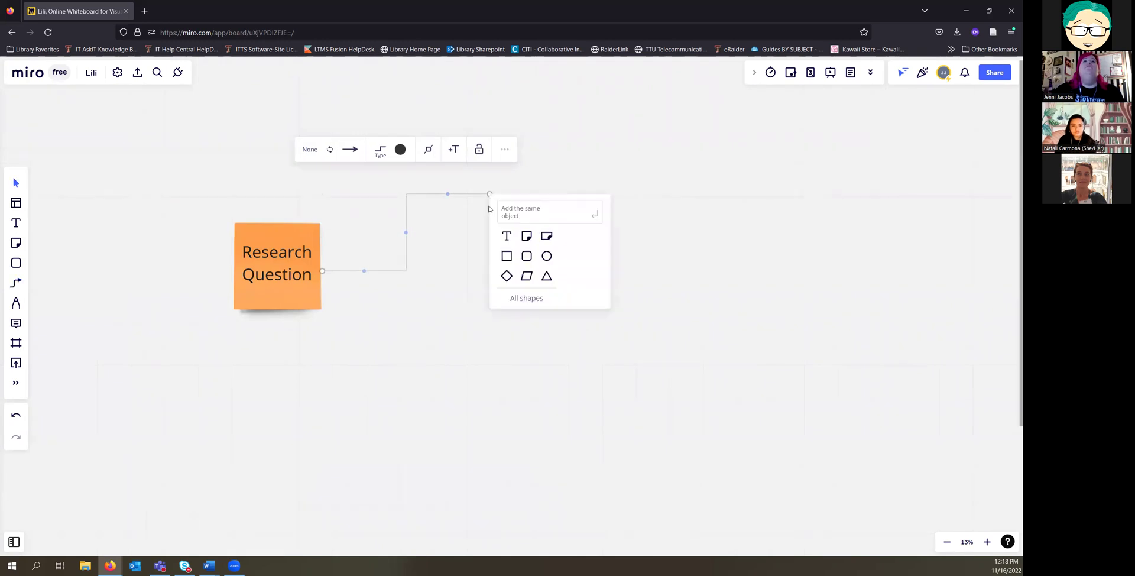
click(526, 237)
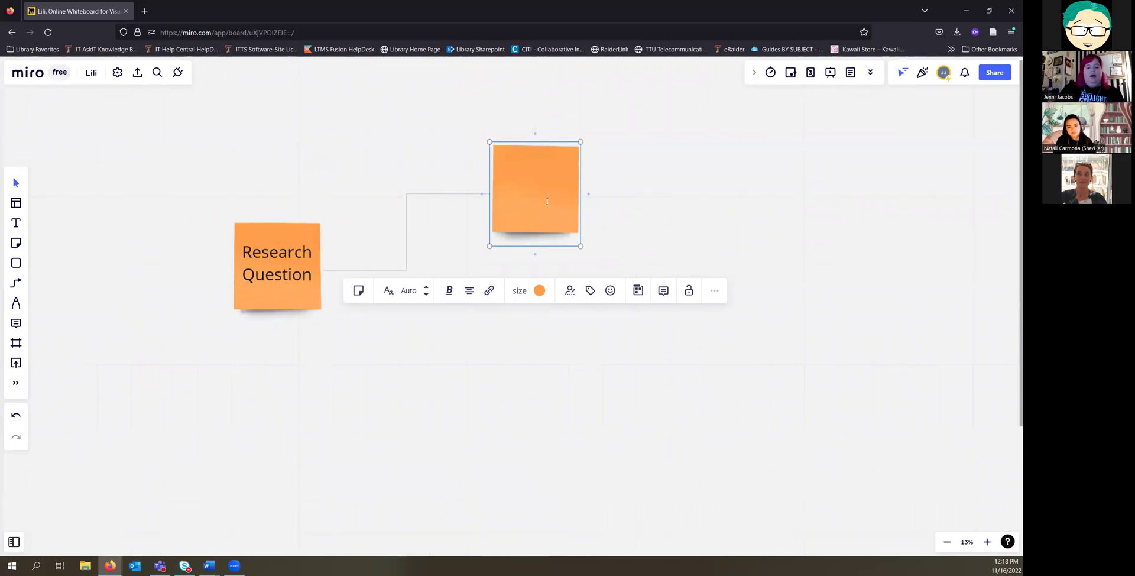
text(Keywords)
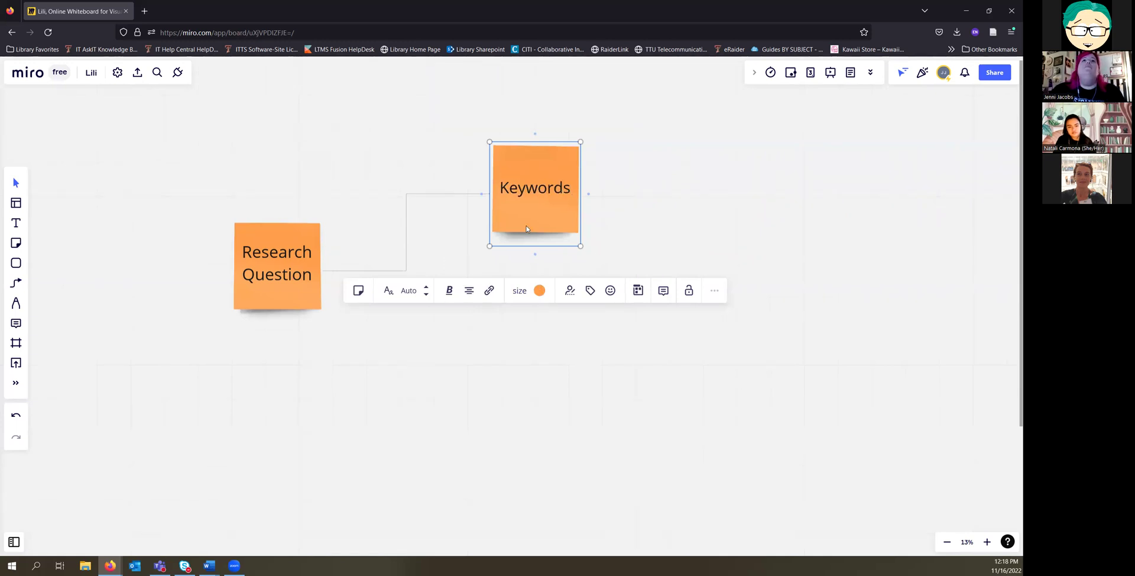
key(Escape)
Step: Draw an elbow connector from the Keywords note to a new sticky note reading "presentation", down and to its right
click(16, 283)
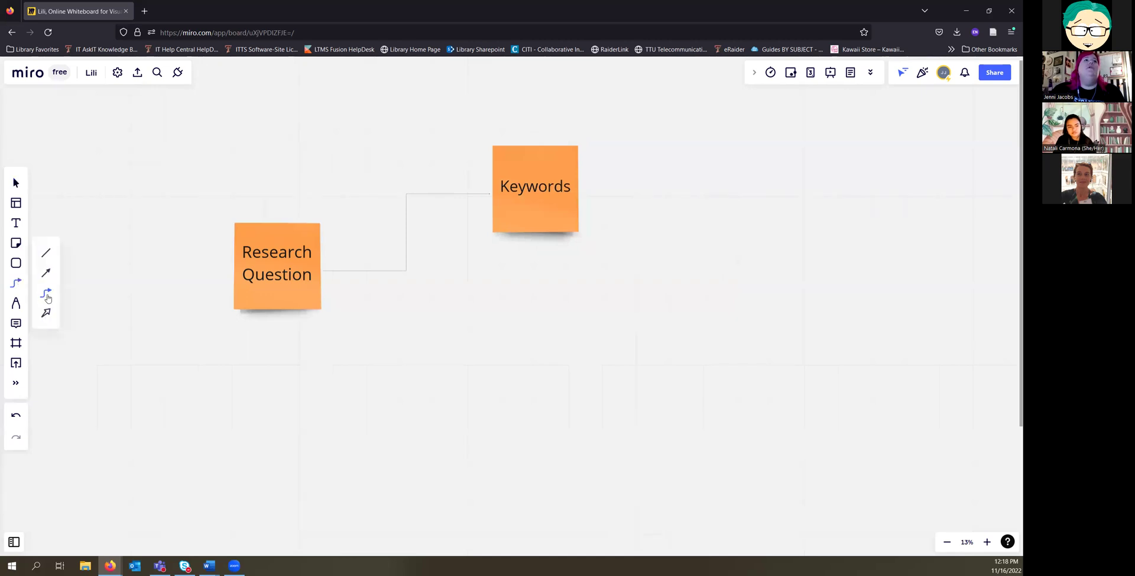
click(47, 295)
drag(551, 159, 722, 274)
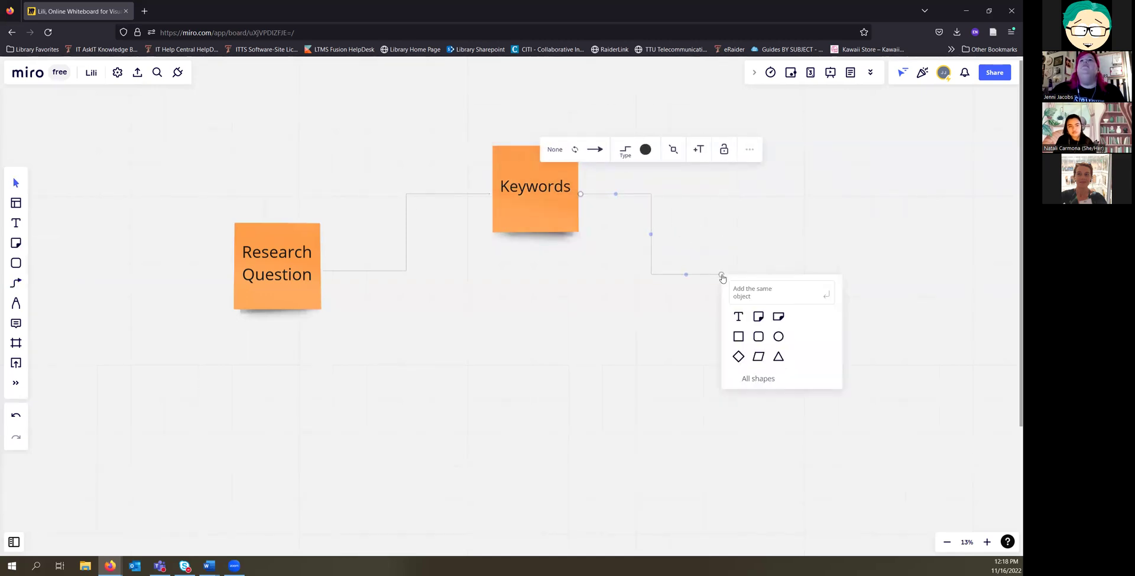
click(759, 317)
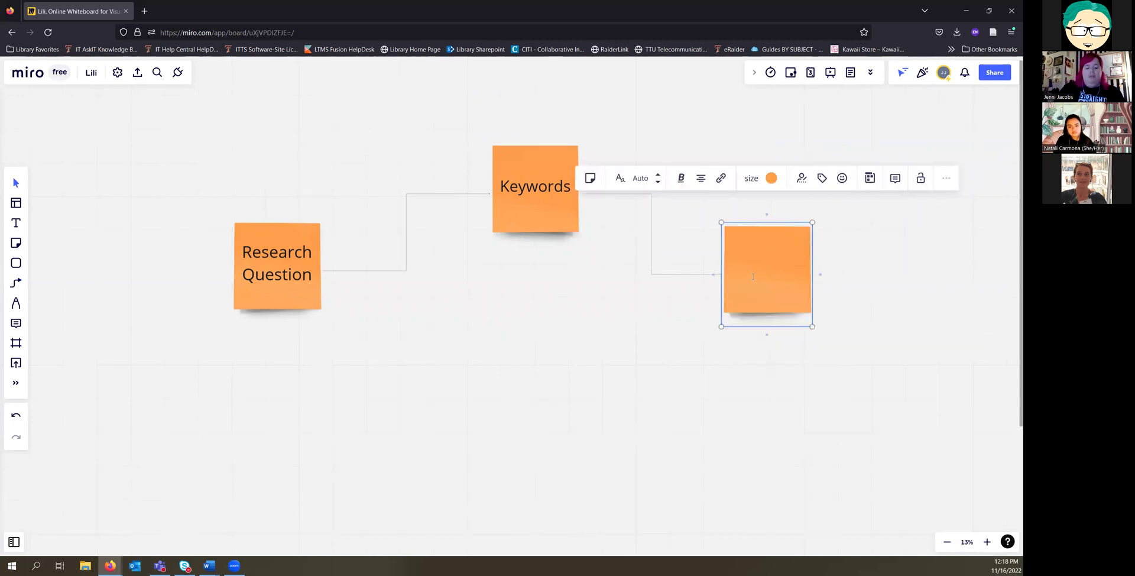
text(presentation)
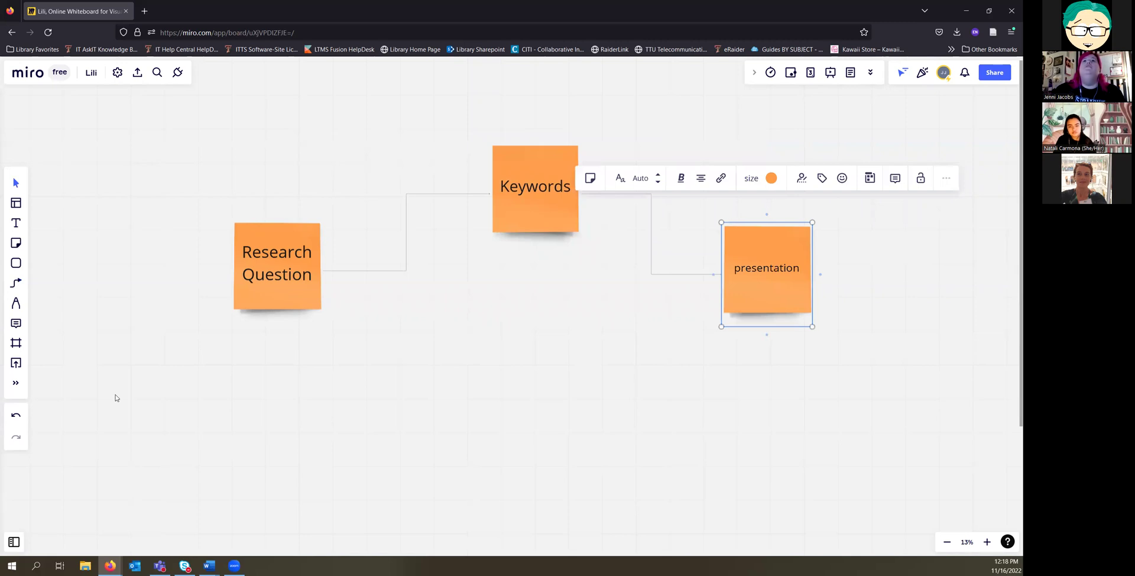
Step: Draw a second elbow connector from the Keywords note to a new blank sticky note above the presentation note
click(16, 284)
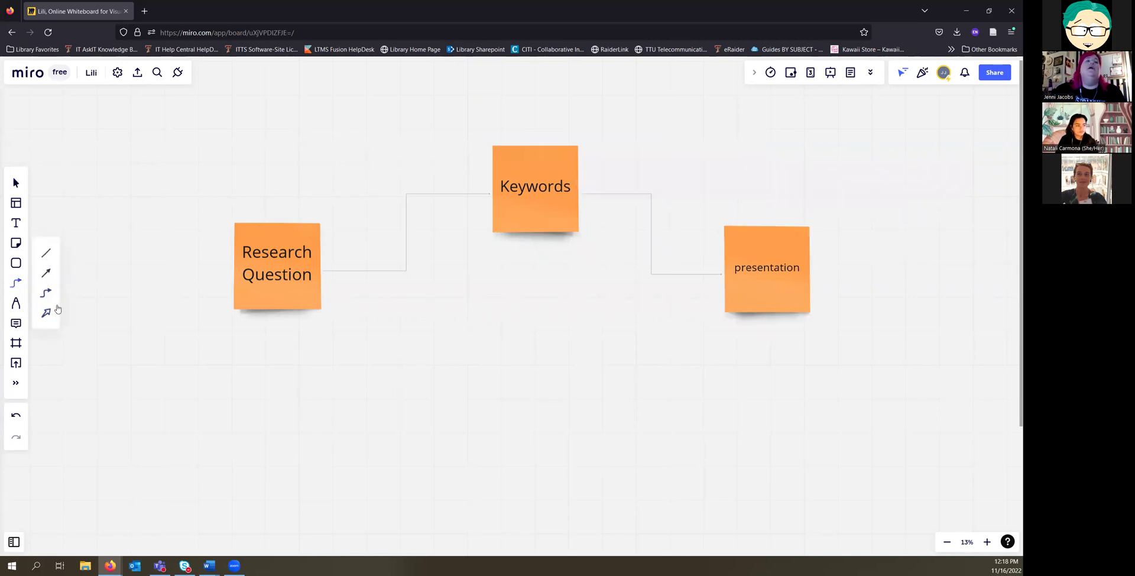
click(47, 296)
drag(570, 158, 720, 125)
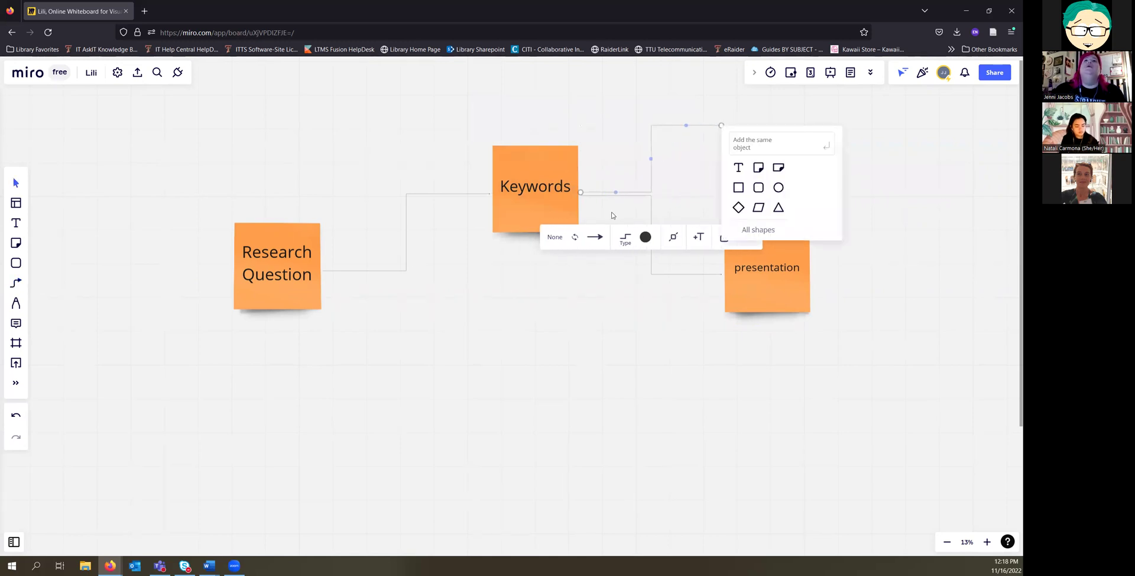
click(757, 169)
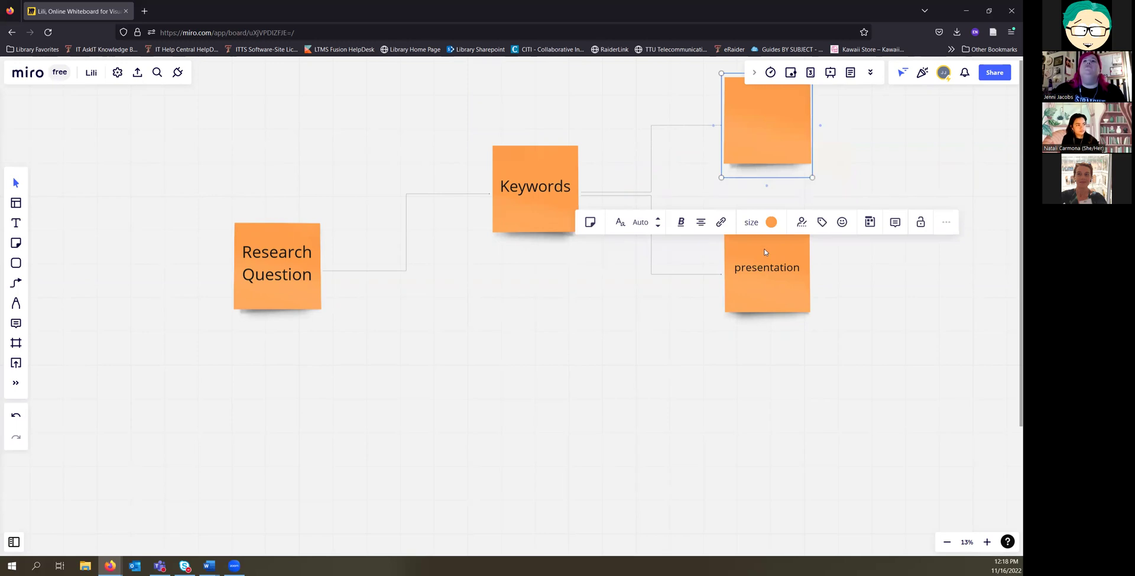
click(384, 293)
Step: Change the connector between the Research Question and Keywords notes from an elbow line to a curved line
drag(454, 338, 403, 375)
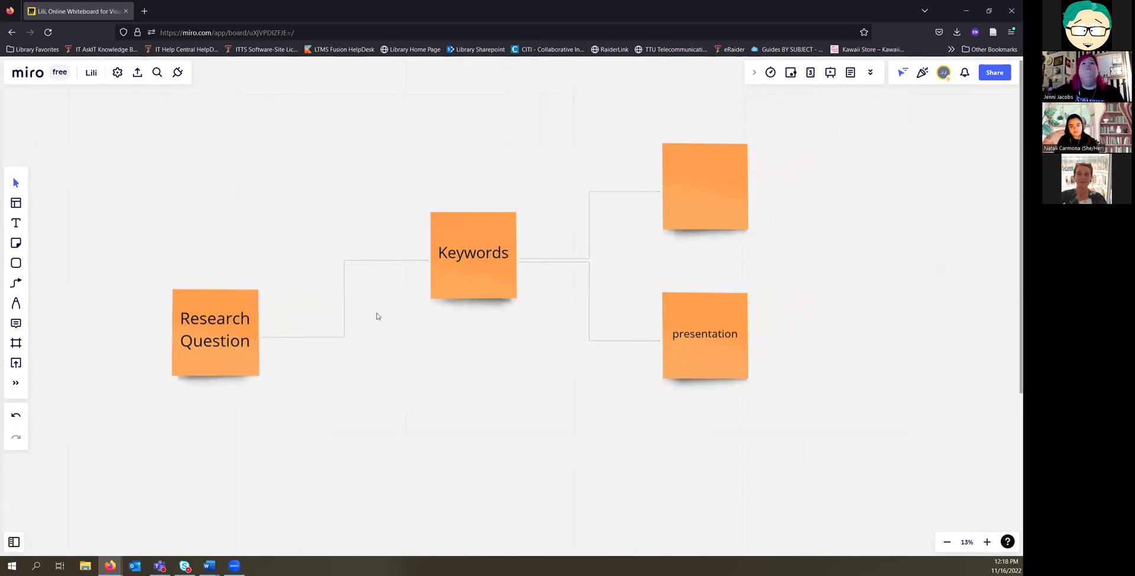
click(344, 290)
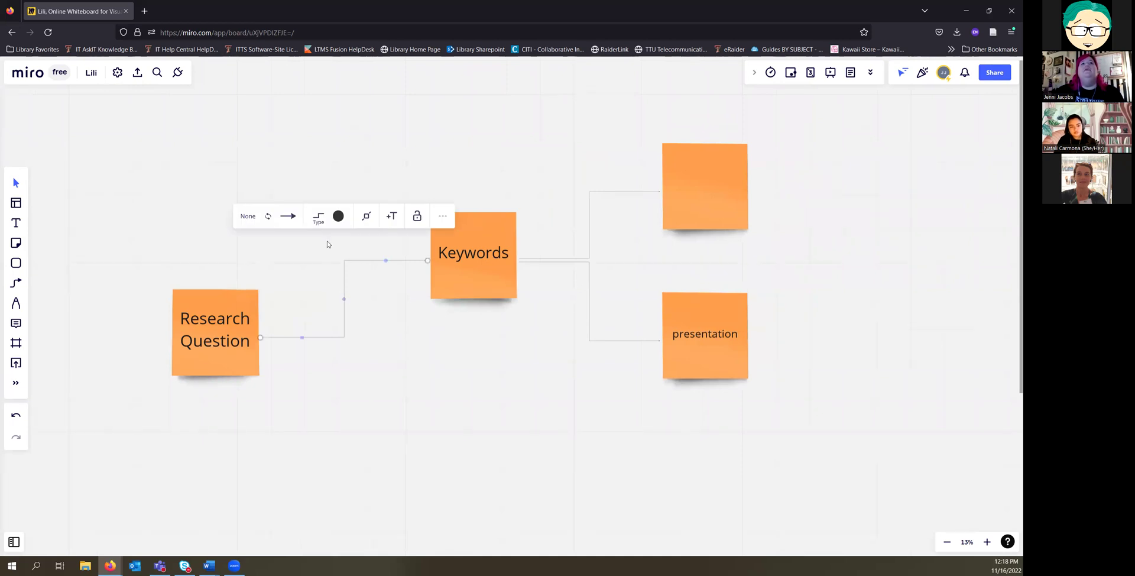
click(319, 218)
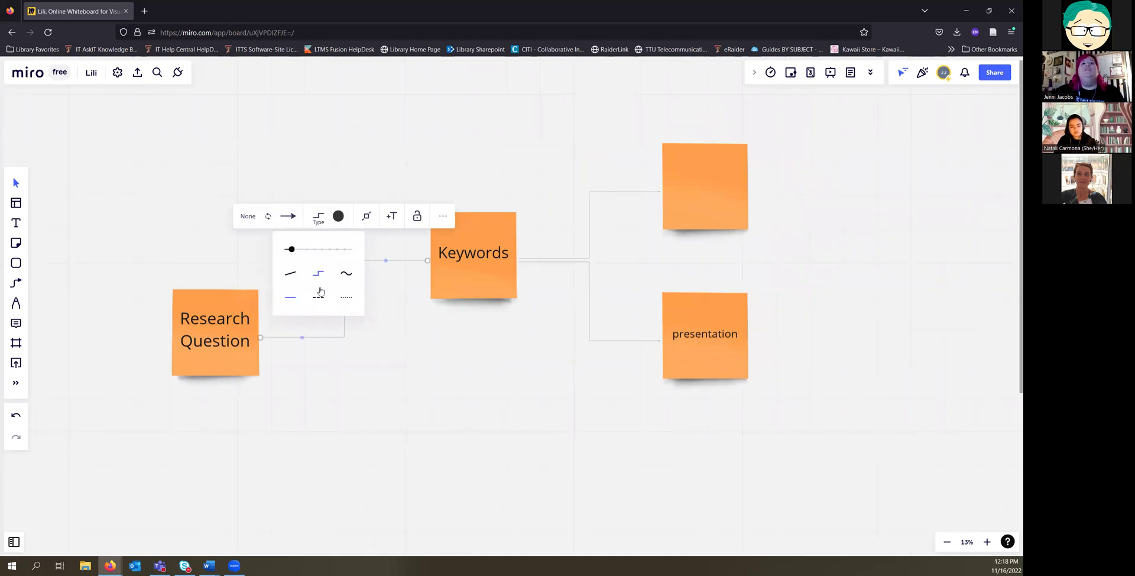
click(348, 275)
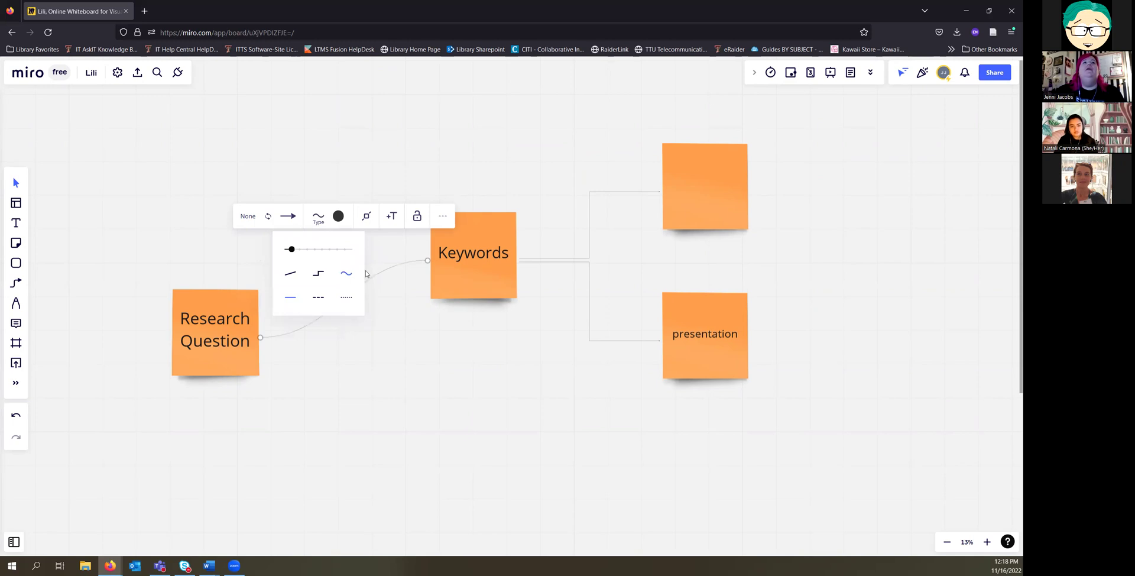
click(397, 307)
click(397, 307)
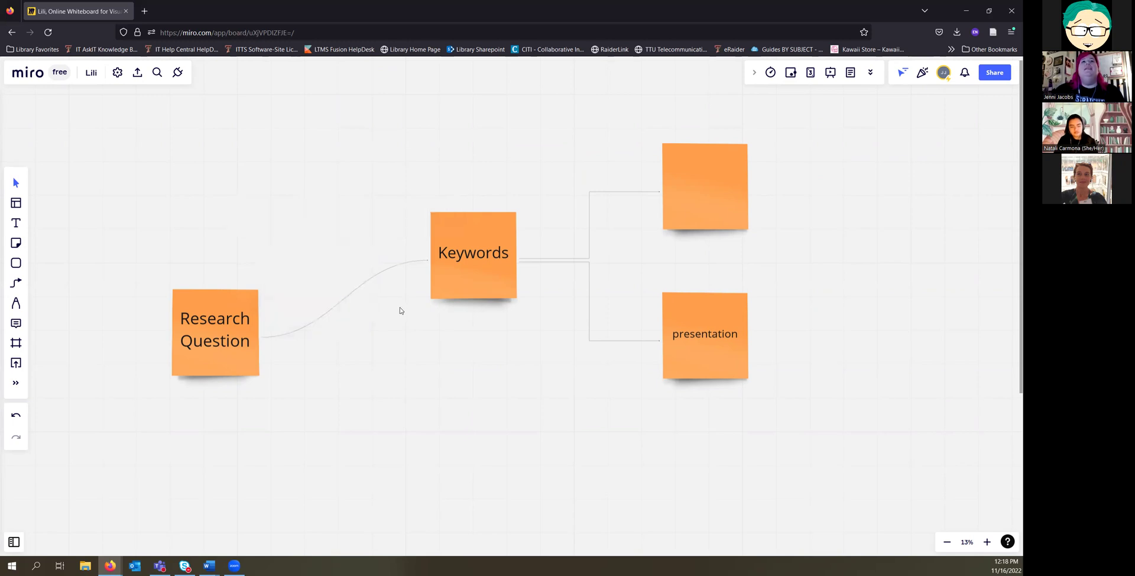
click(356, 292)
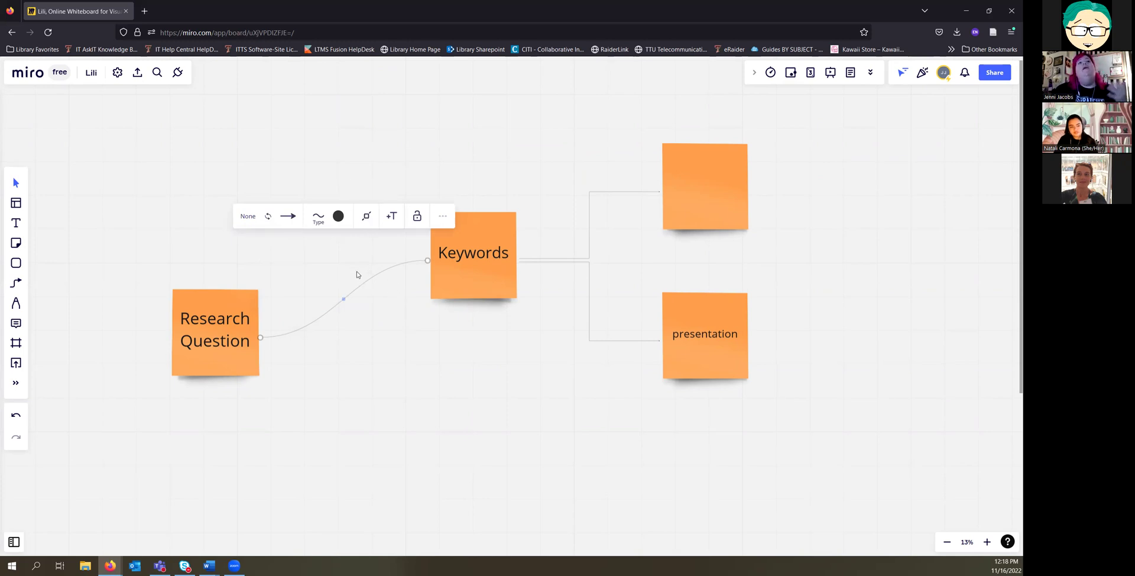
Step: Move the Keywords note below the Research Question note, and bring the presentation and blank notes in beside it
drag(469, 242, 281, 509)
drag(295, 463, 272, 457)
drag(687, 315, 403, 492)
drag(722, 173, 473, 355)
Step: Draw an elbow connector from the Research Question note to a new blank sticky note, and place that note farther right
click(16, 283)
drag(217, 296, 449, 161)
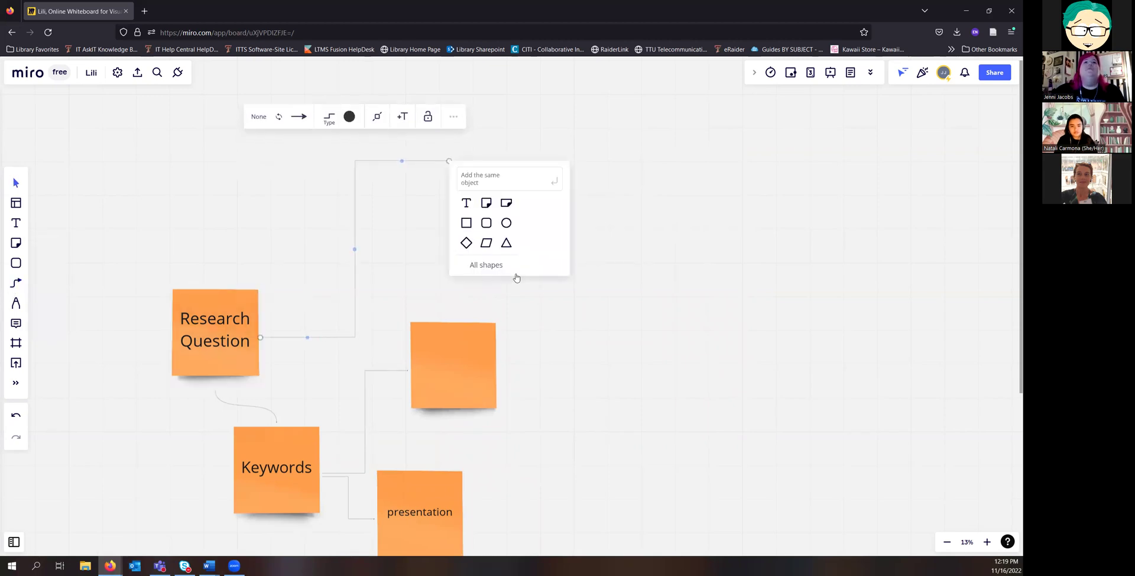
click(492, 207)
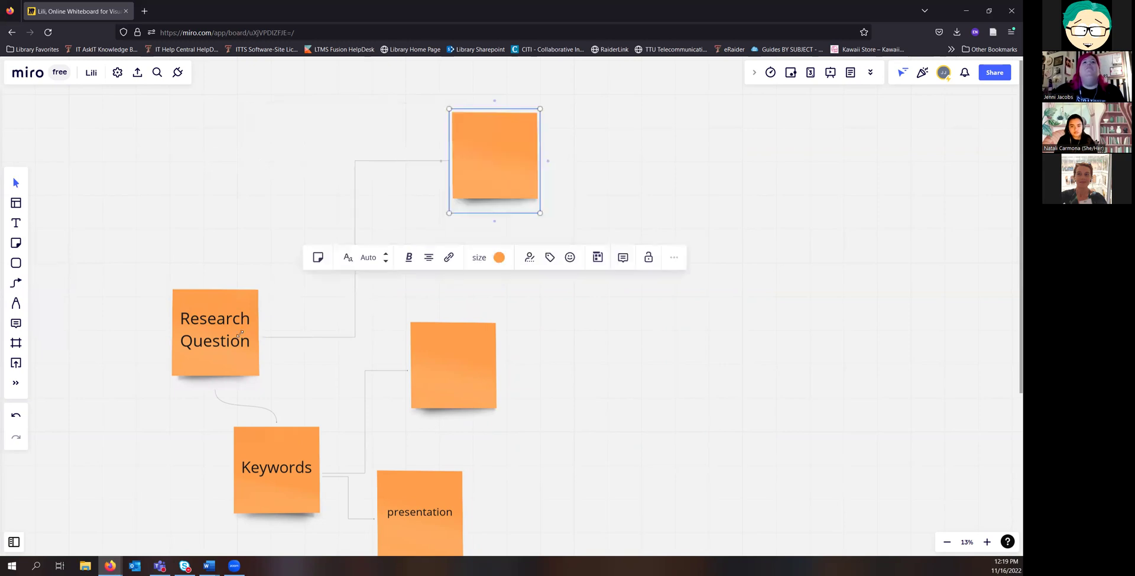
drag(512, 155, 469, 406)
drag(612, 371, 651, 258)
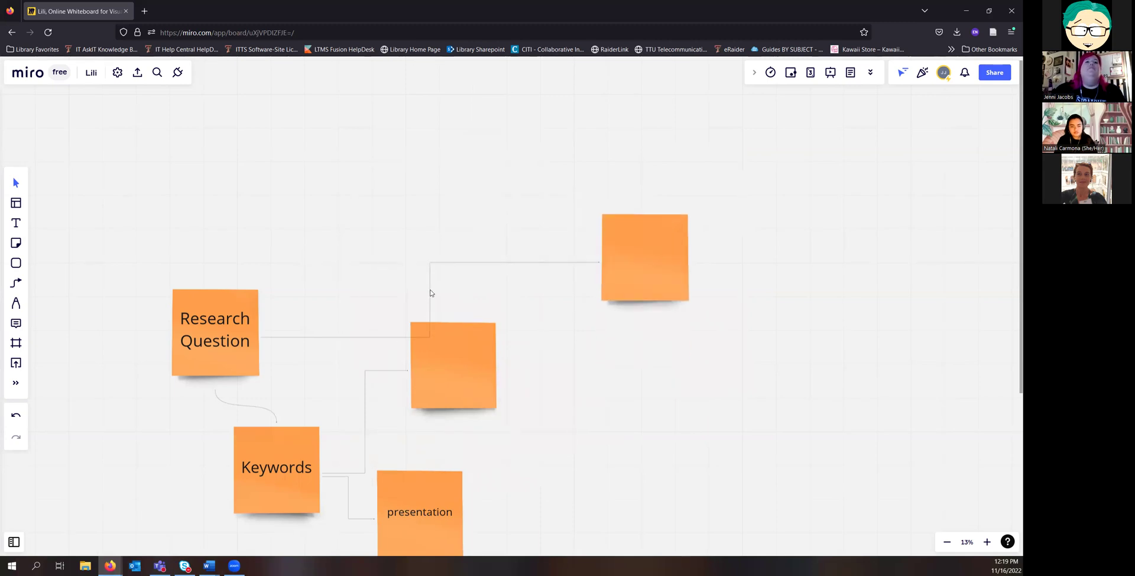
Step: Delete the connector leading directly from Research Question to the far-right blank note, along with that note
click(430, 293)
click(529, 218)
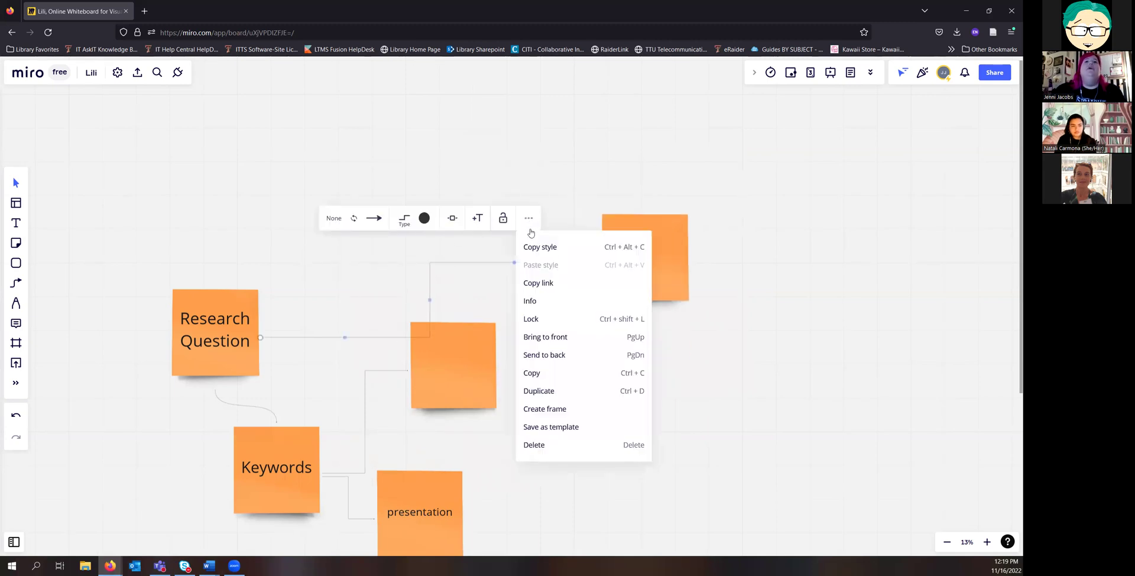
click(543, 447)
click(637, 263)
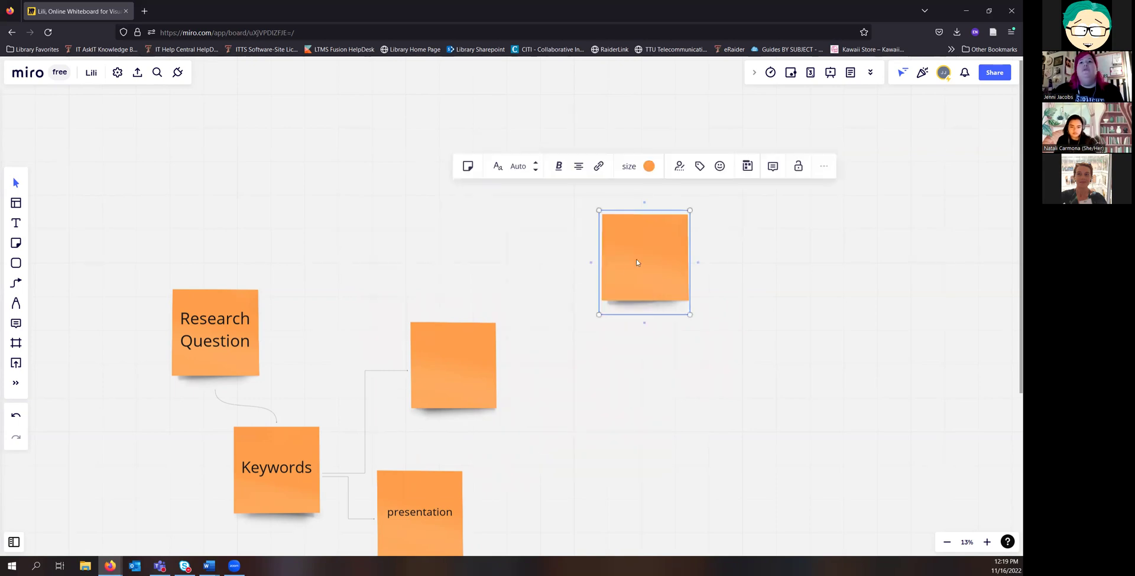
key(Delete)
Step: Shift the remaining blank note slightly left, and delete all four sticky notes together with their connectors
scroll(631, 301, down, 3)
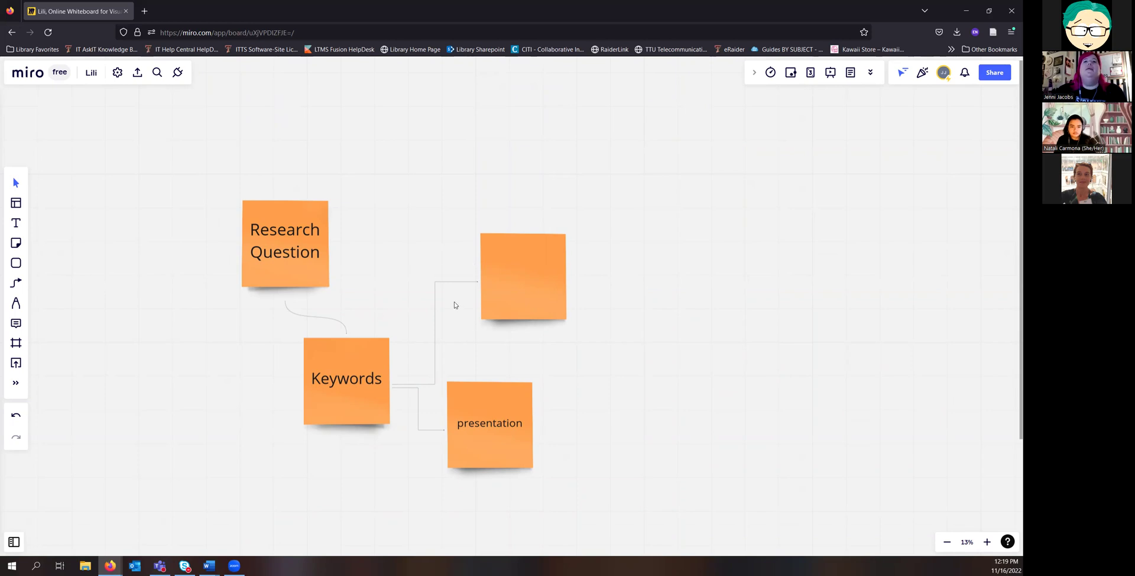
drag(570, 263, 513, 284)
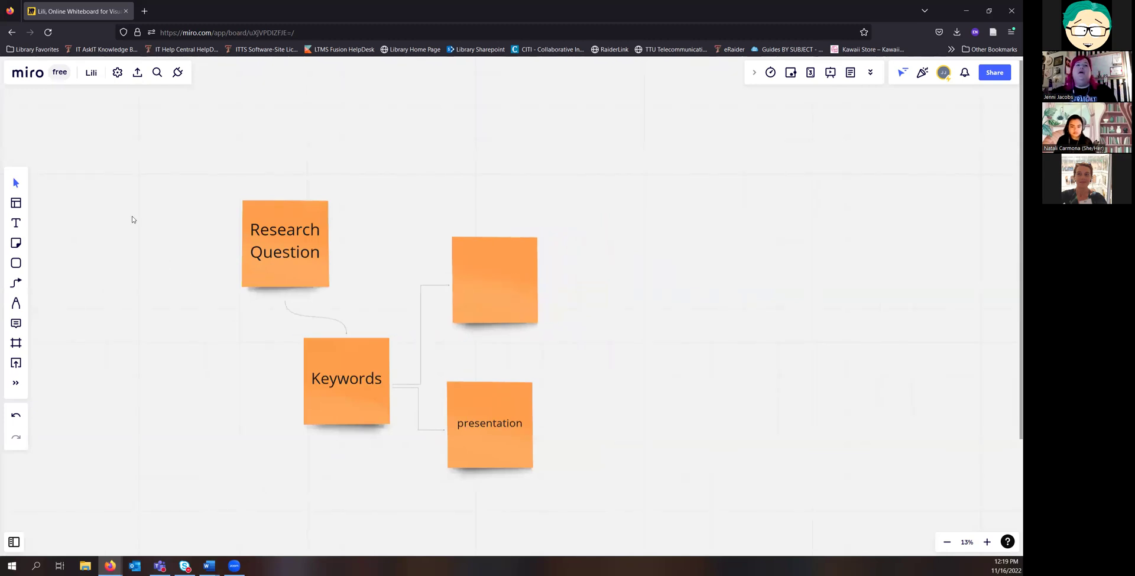
drag(132, 202, 583, 496)
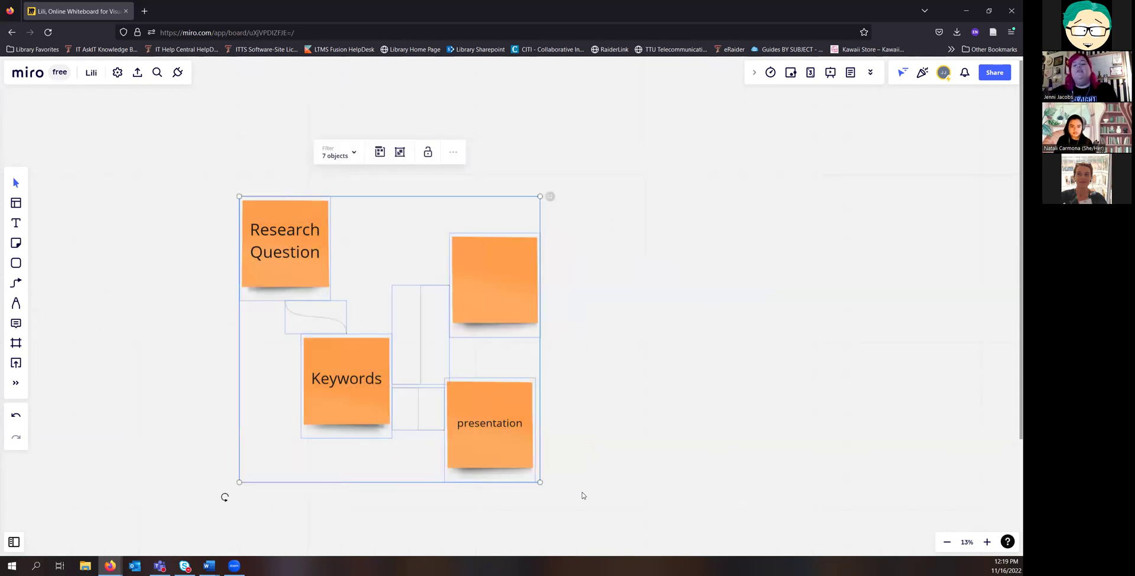
key(Delete)
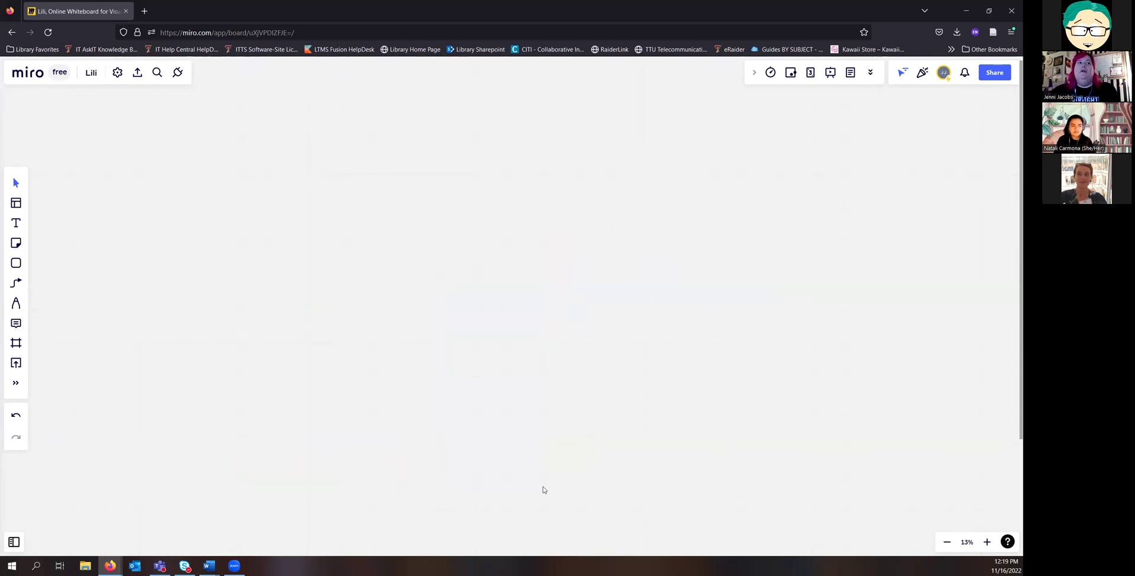
Step: Handwrite a first name with the Pen in the empty area, and draw a straight yellow Highlighter line across it
click(16, 305)
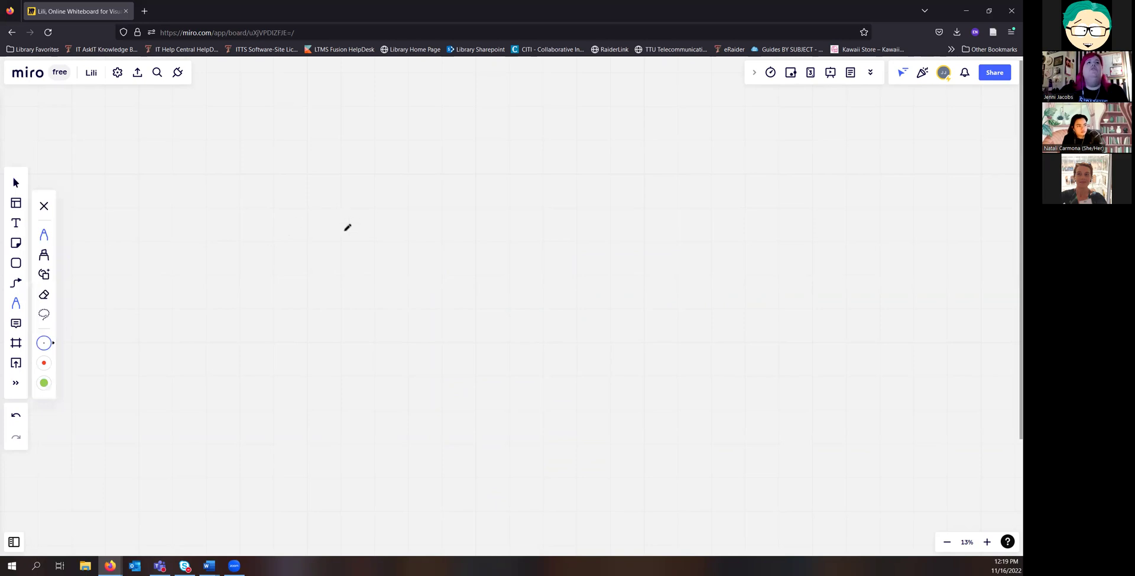
drag(349, 218, 269, 270)
drag(369, 282, 433, 306)
drag(435, 269, 473, 303)
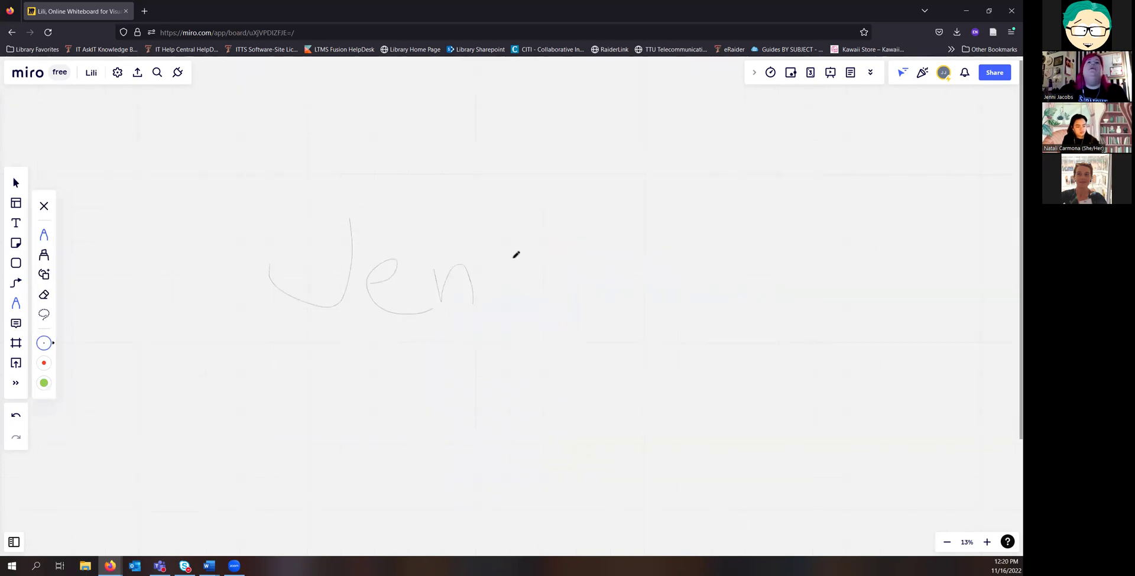
drag(538, 262, 539, 282)
click(44, 254)
drag(513, 255, 634, 254)
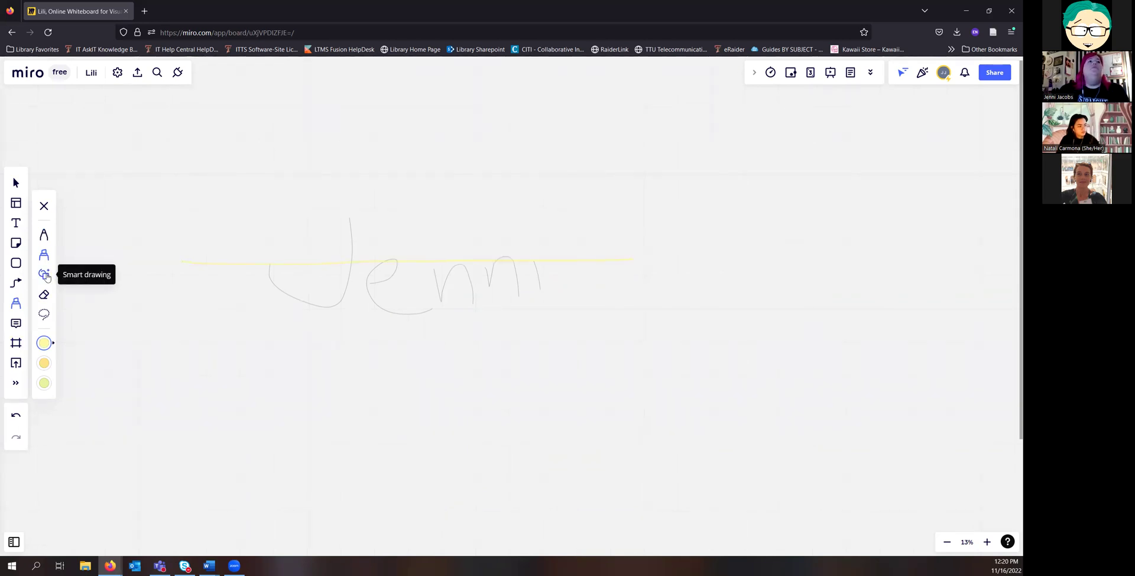
Step: Sketch a five-pointed star below the handwritten name using Smart drawing
click(45, 275)
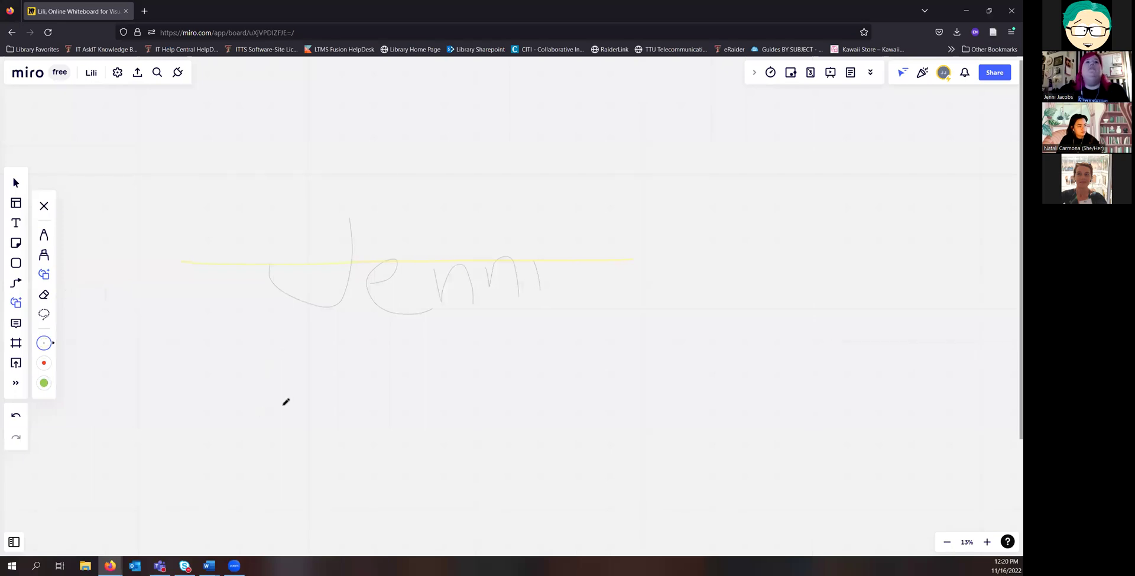
mouse_move(283, 470)
mouse_down()
mouse_move(309, 421)
mouse_move(327, 460)
mouse_move(417, 463)
mouse_up()
drag(390, 530, 339, 506)
mouse_move(269, 541)
mouse_down()
mouse_move(281, 502)
mouse_move(198, 443)
mouse_move(283, 472)
mouse_up()
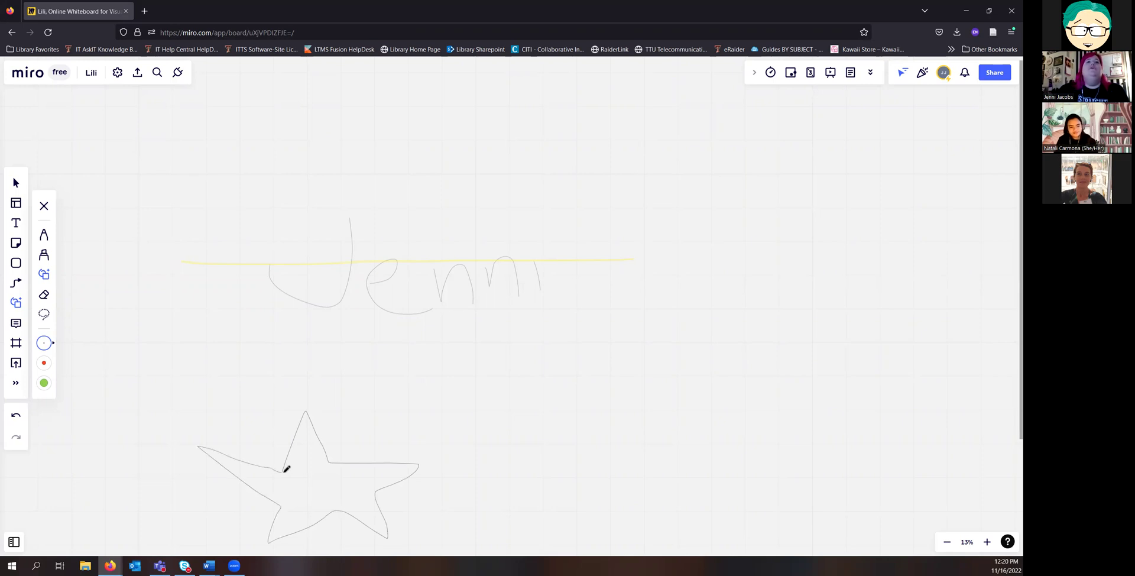
scroll(461, 474, down, 5)
scroll(437, 337, up, 5)
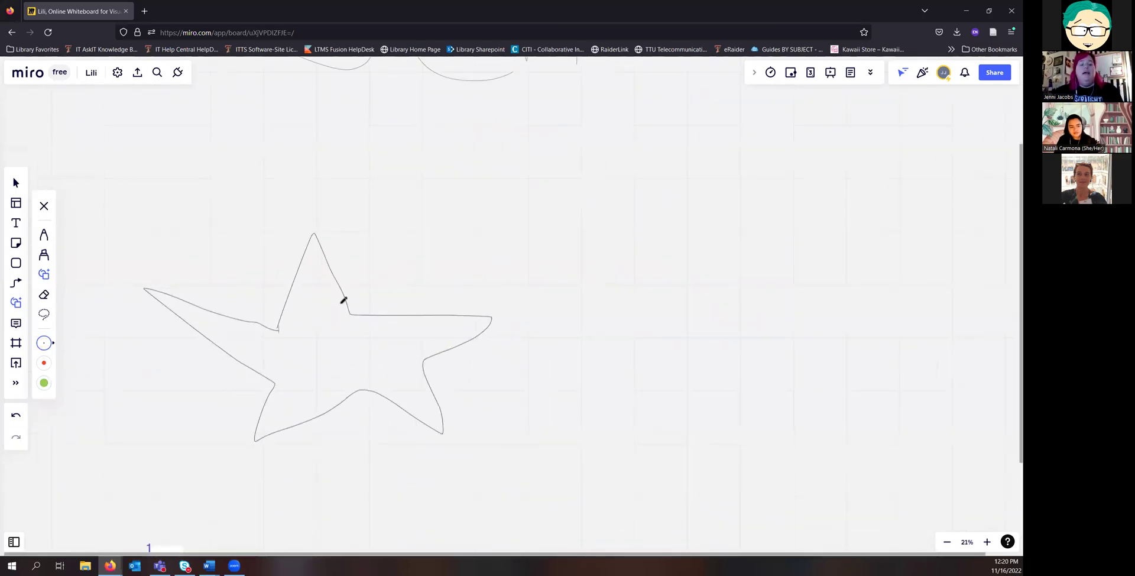
Step: Leave drawing mode and delete the freehand star
click(45, 211)
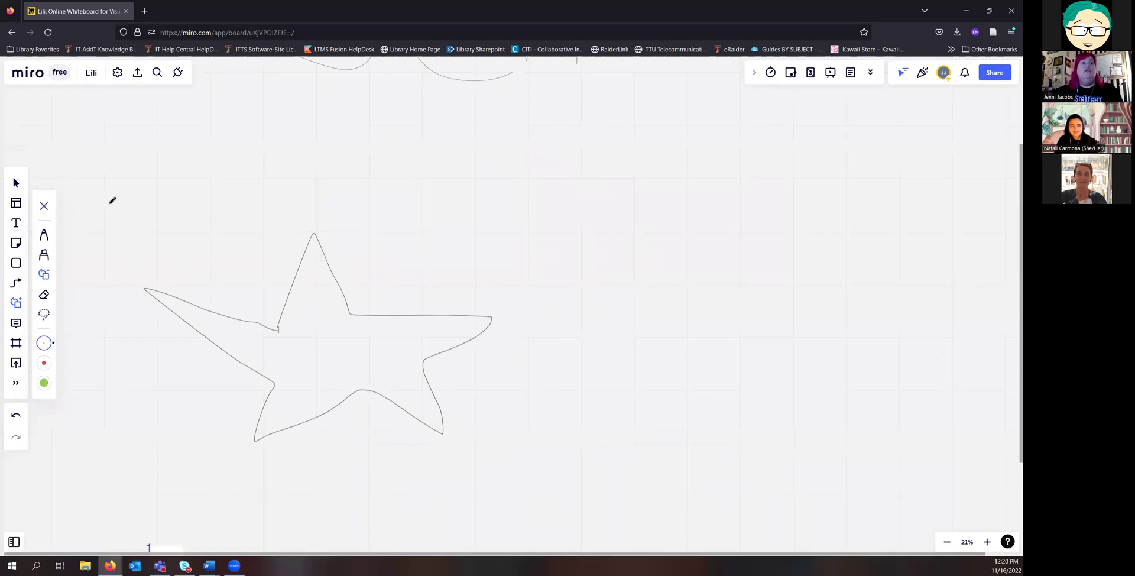
scroll(529, 423, left, 6)
scroll(294, 274, right, 5)
drag(157, 220, 655, 482)
key(Delete)
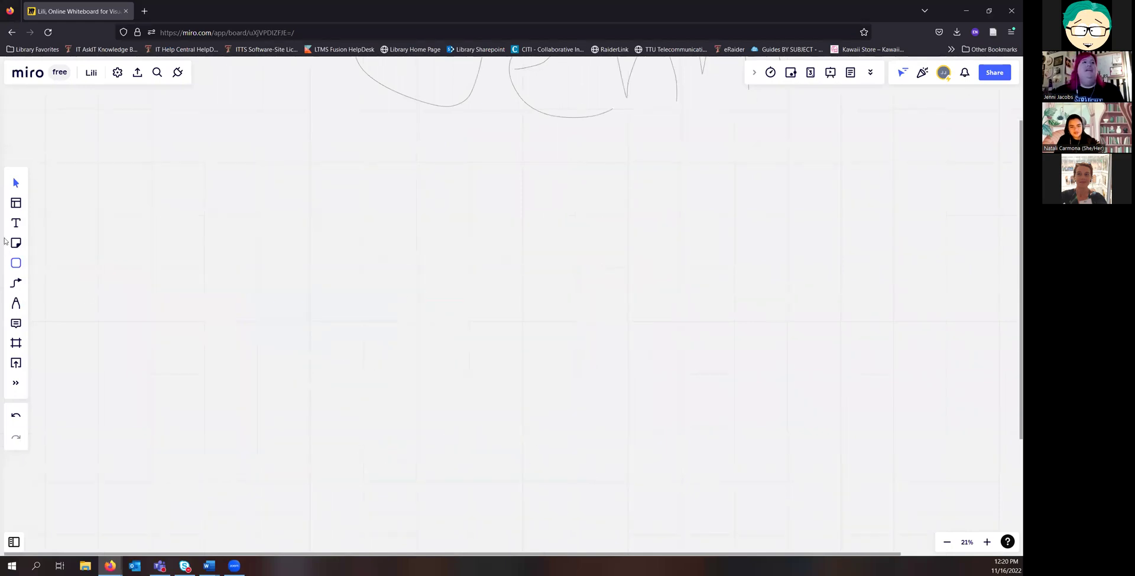
Step: Use Smart drawing to sketch a large rectangle below the handwritten name and an ellipse to its upper left
click(16, 304)
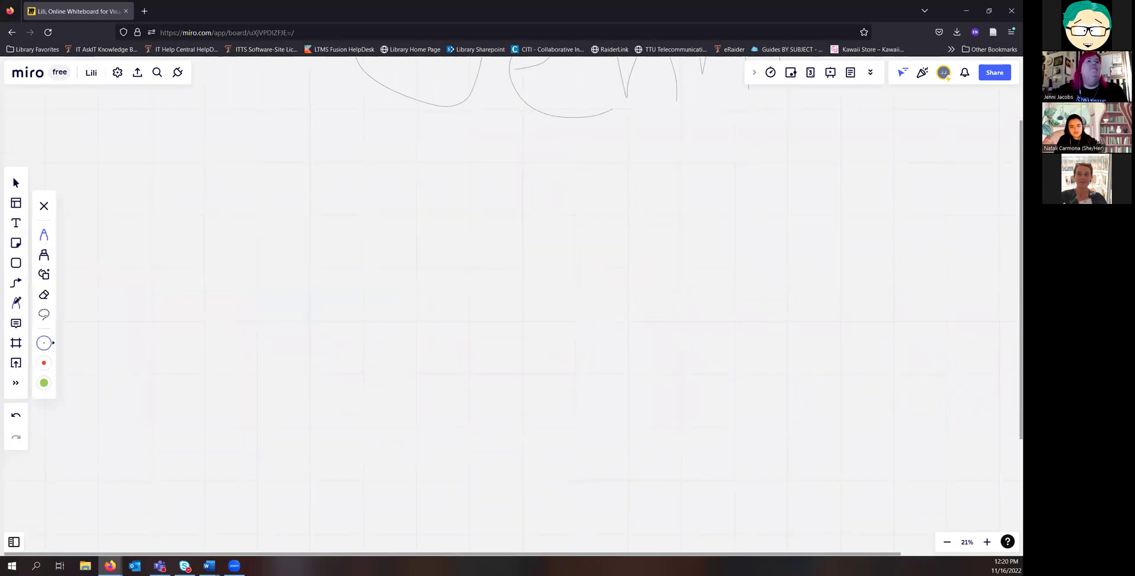
click(46, 278)
mouse_move(307, 244)
mouse_down()
mouse_move(562, 241)
mouse_move(621, 405)
mouse_move(321, 400)
mouse_move(312, 245)
mouse_up()
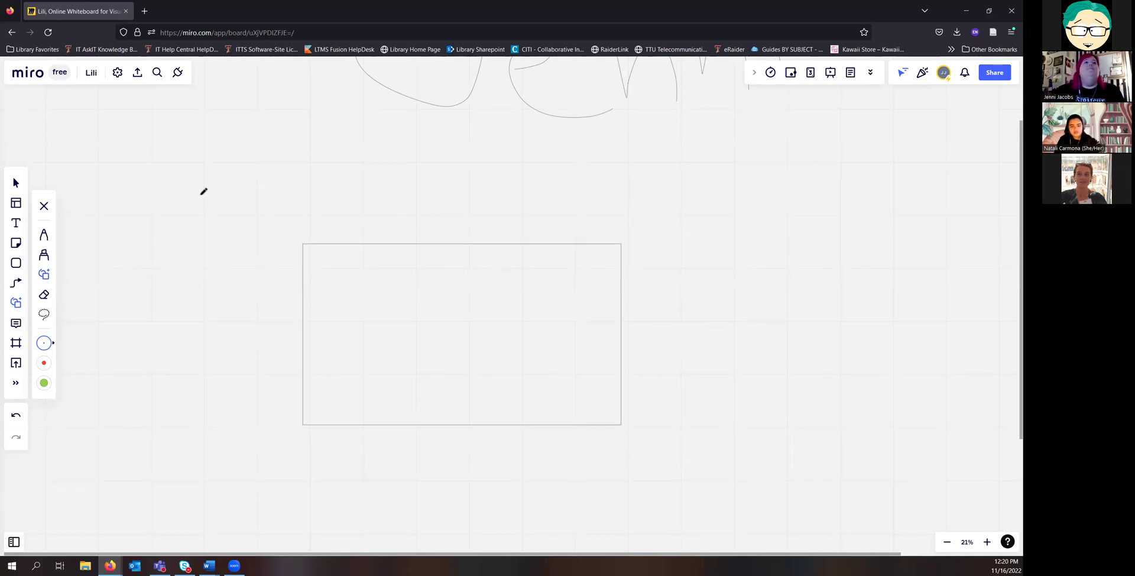
mouse_move(172, 213)
mouse_down()
mouse_move(236, 306)
mouse_move(271, 220)
mouse_move(212, 204)
mouse_up()
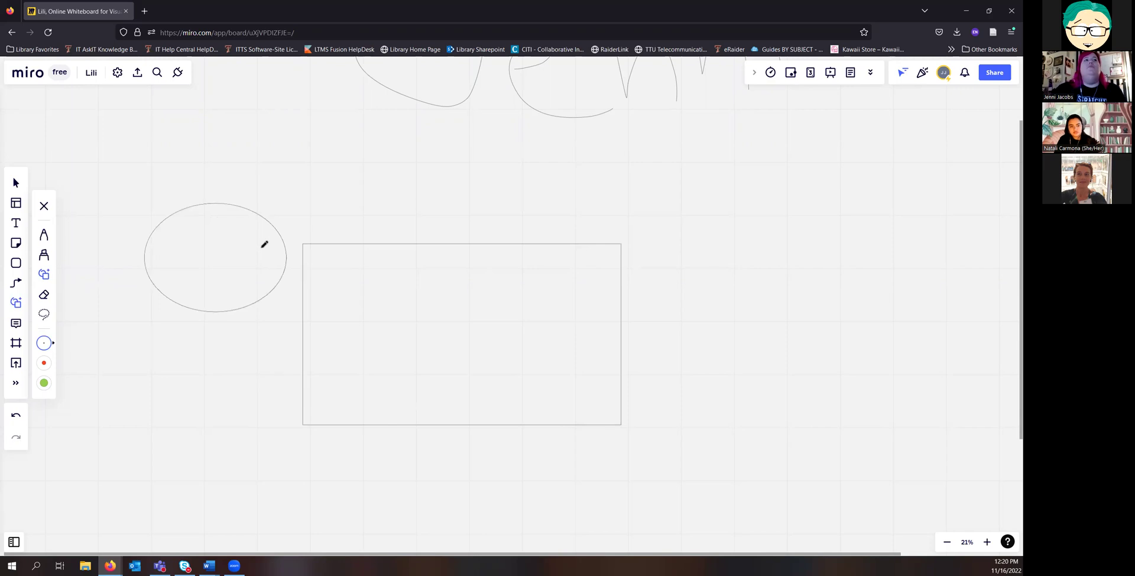
Step: Try the Eraser on the ellipse, and erase the handwritten name with its yellow highlight line
click(44, 294)
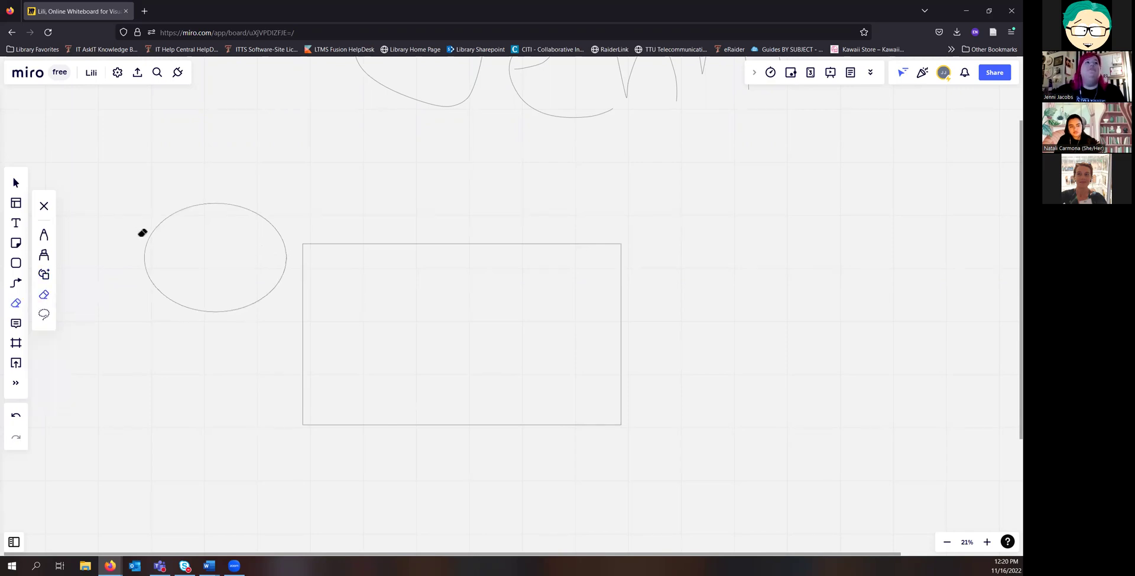
drag(152, 287, 199, 200)
scroll(308, 197, up, 3)
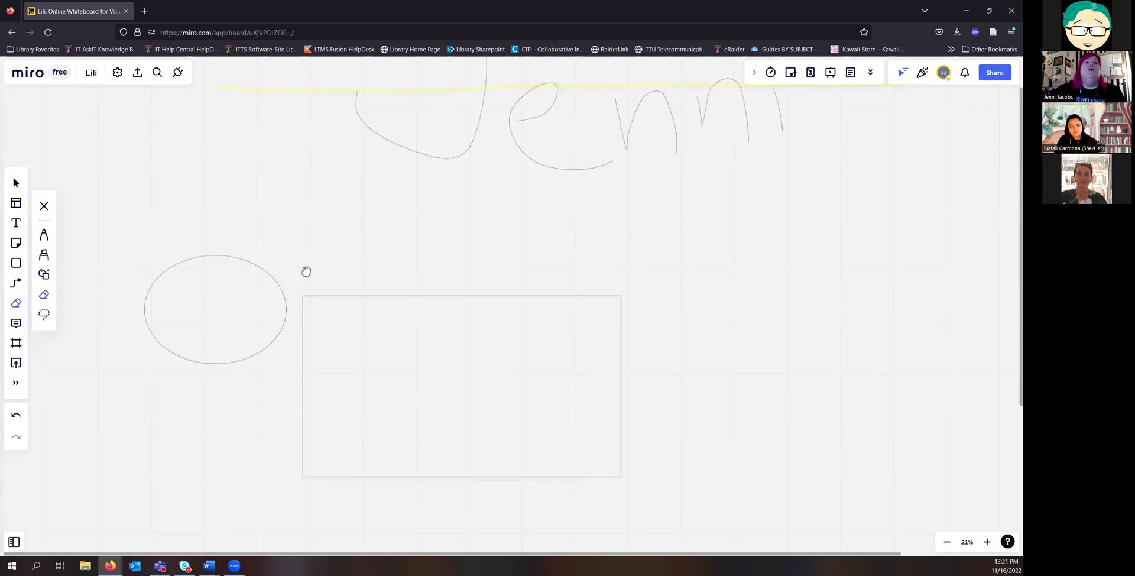
mouse_move(205, 93)
mouse_down()
mouse_move(818, 111)
mouse_move(616, 131)
mouse_up()
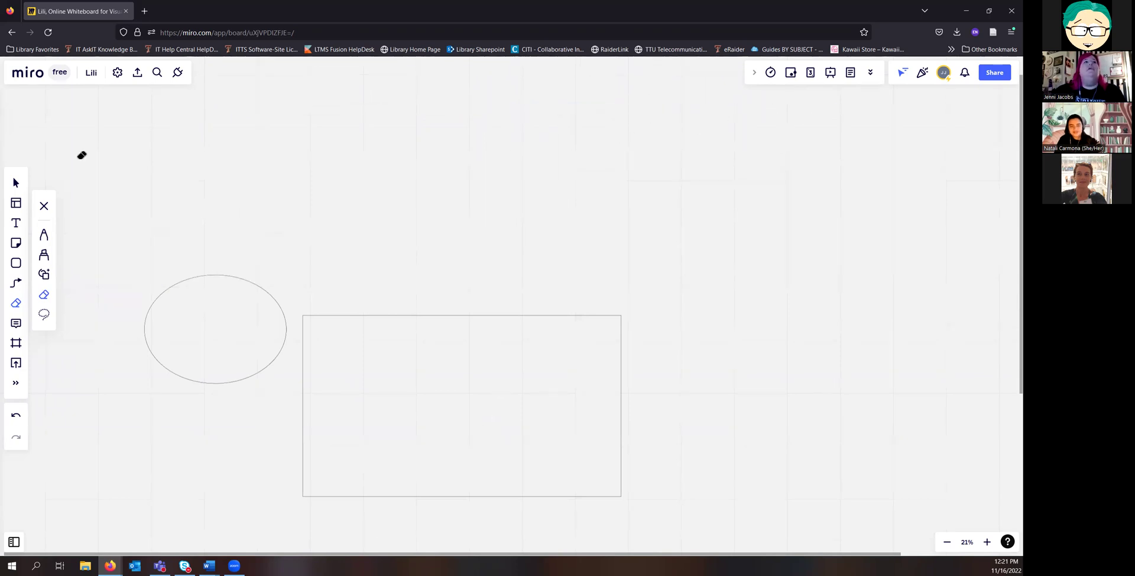
Step: Leave drawing mode and delete the rectangle and the ellipse
click(44, 207)
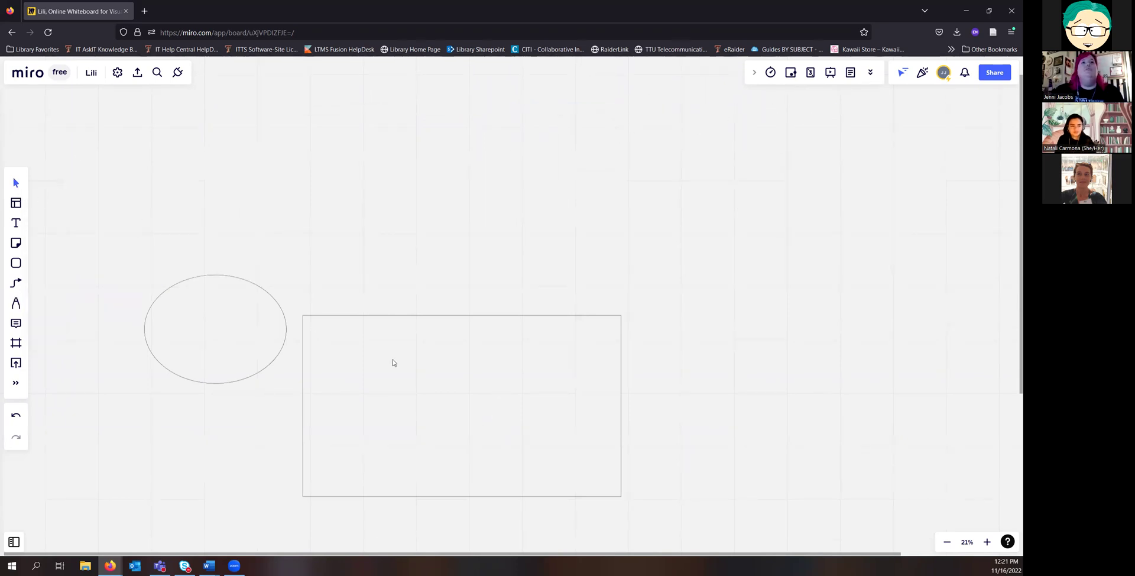
click(393, 341)
key(Delete)
click(237, 333)
key(Delete)
Step: Handwrite a few letters with the Pen in the empty area, and remove them with the Eraser
click(17, 302)
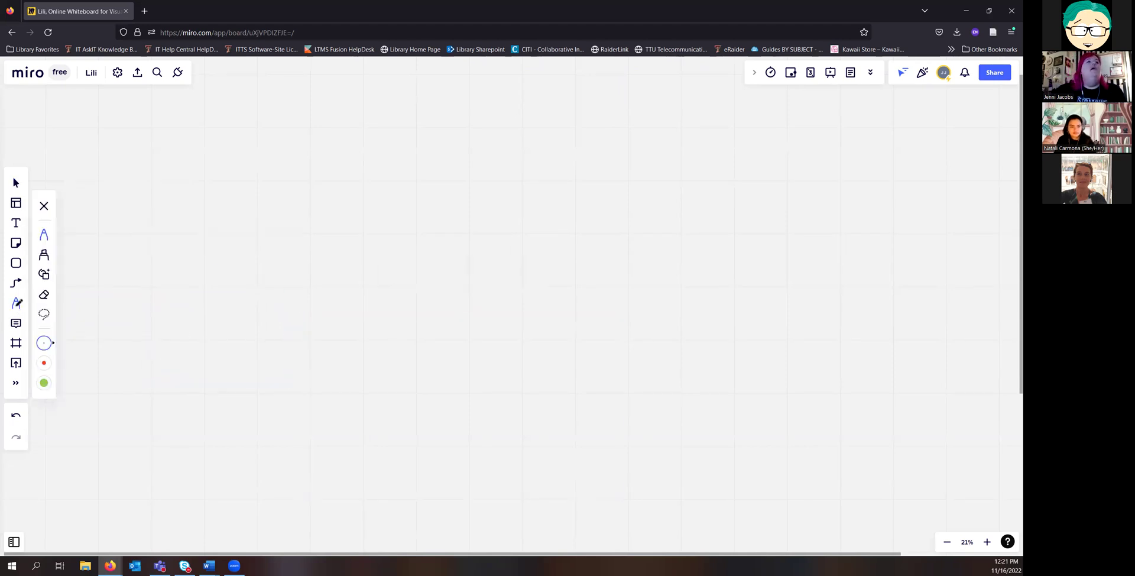
drag(289, 261, 250, 310)
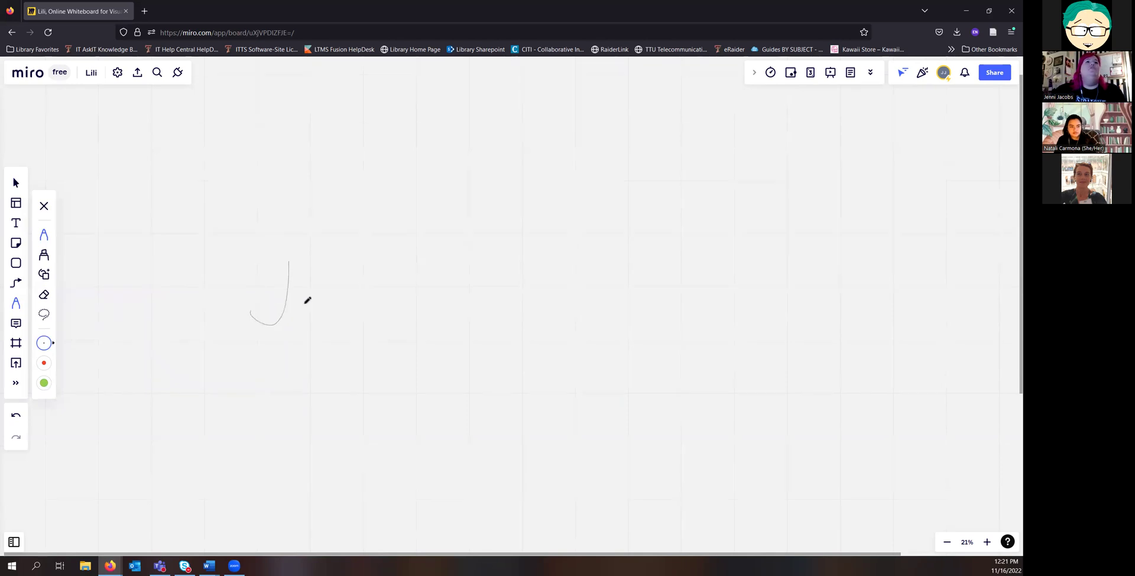
drag(331, 305, 327, 311)
drag(337, 316, 377, 314)
click(46, 299)
drag(301, 297, 396, 309)
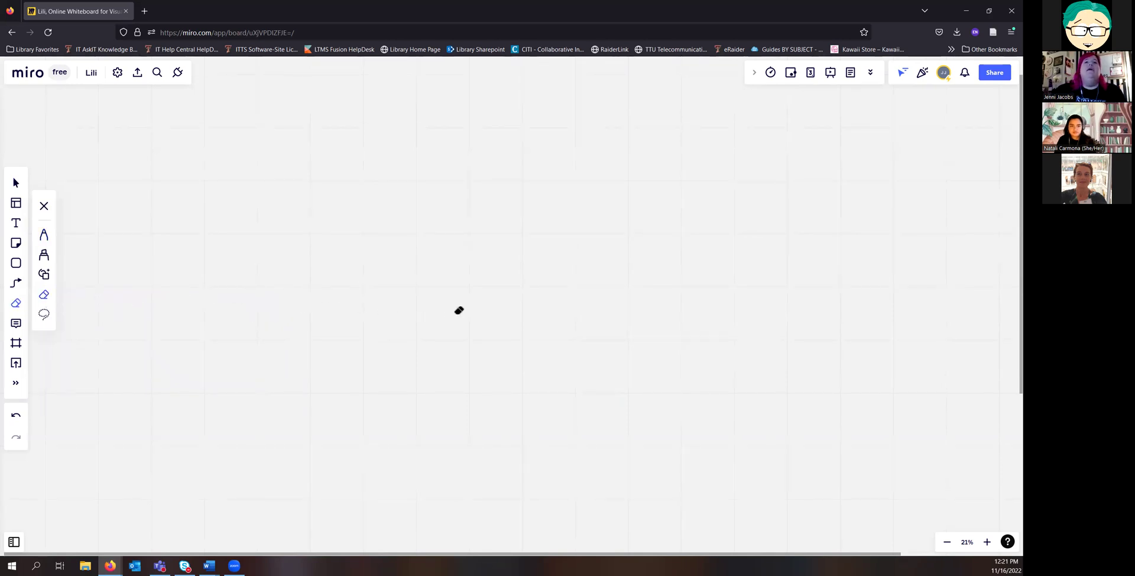
Step: Try out the Lasso tool by drawing freehand selection loops across the empty area
click(44, 314)
drag(417, 230, 316, 233)
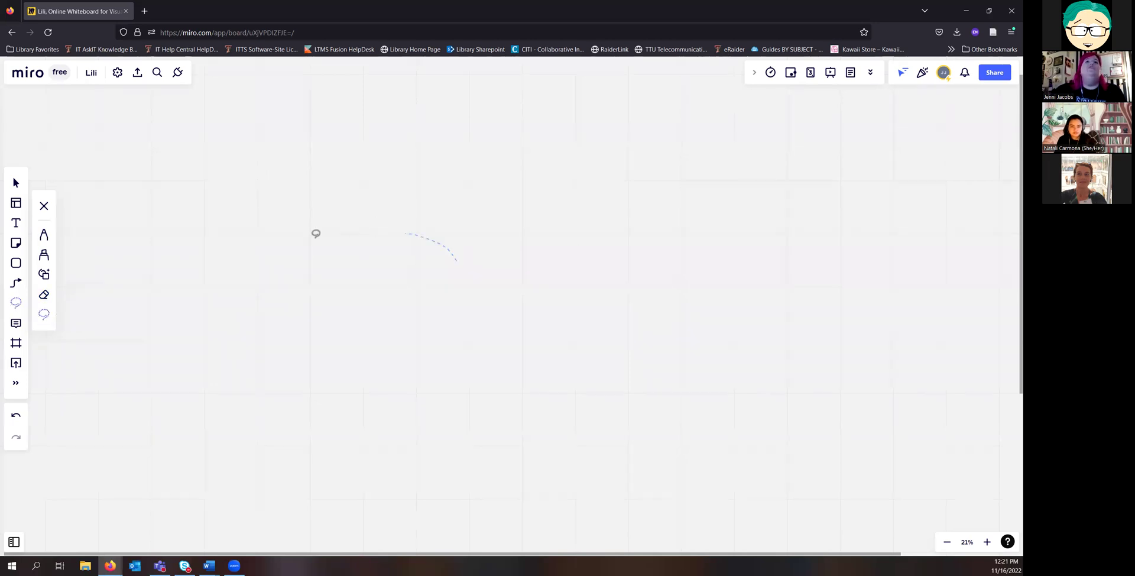
drag(371, 475, 508, 354)
drag(453, 252, 469, 251)
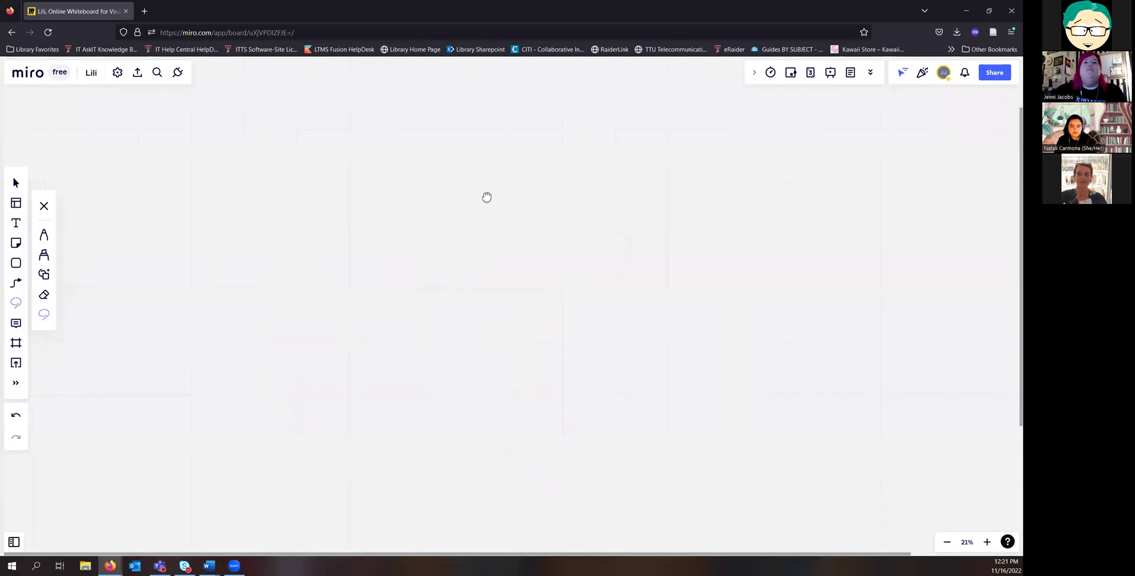
Step: Use the Lasso tool to select the Title and Simple Statement frames with a freehand loop
scroll(510, 359, down, 5)
scroll(510, 359, down, 5)
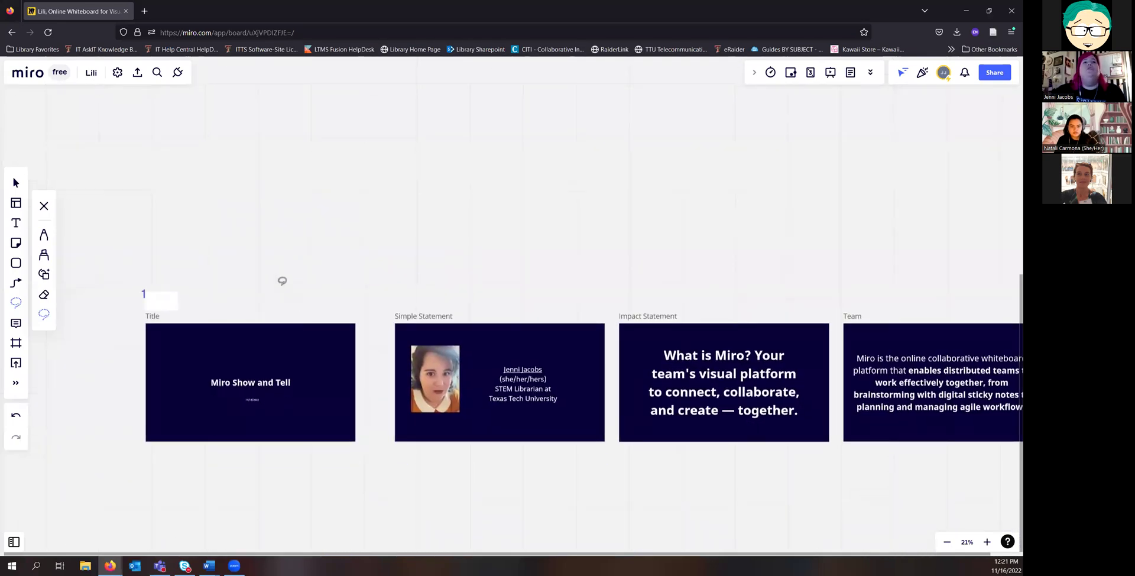
drag(101, 393, 421, 509)
drag(245, 266, 246, 266)
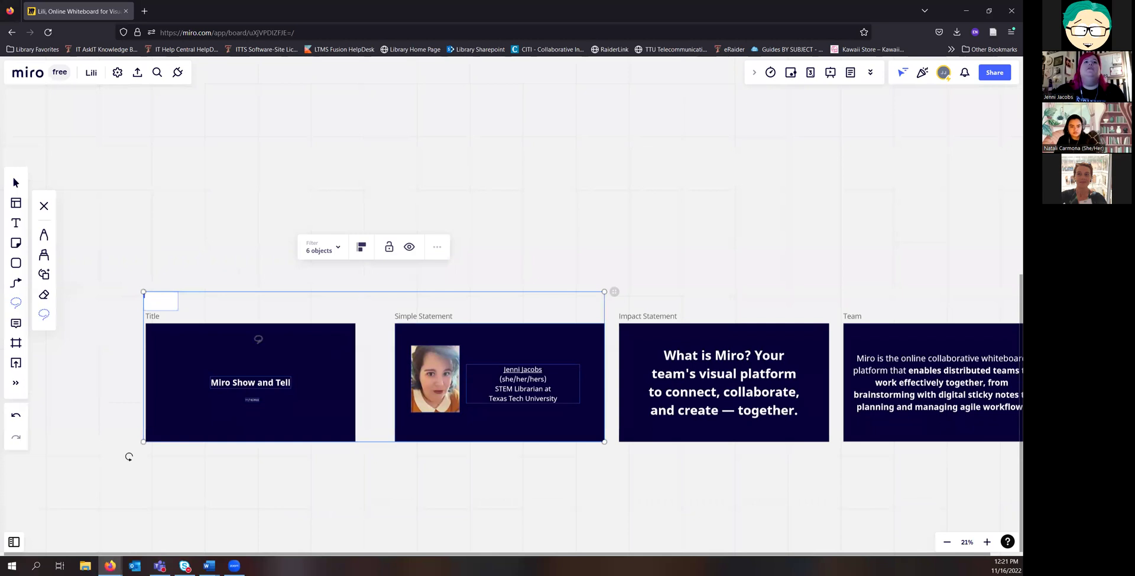
Step: Return to the selection tool, and try a rectangular selection around the Title and Simple Statement frames
click(15, 183)
mouse_move(268, 339)
mouse_down()
mouse_move(253, 299)
mouse_move(264, 353)
mouse_move(268, 342)
mouse_up()
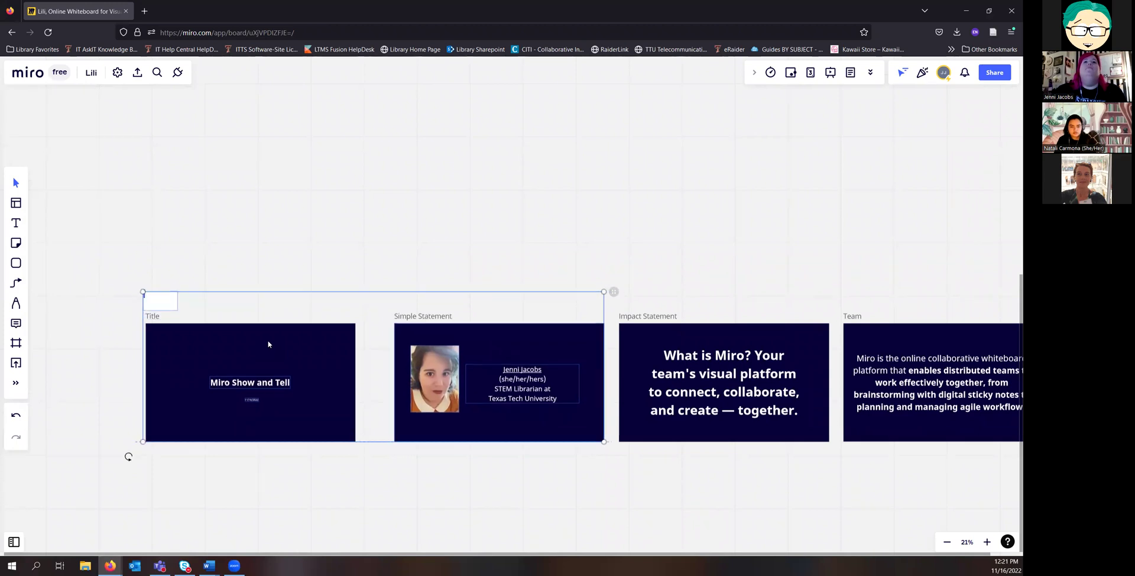
click(260, 256)
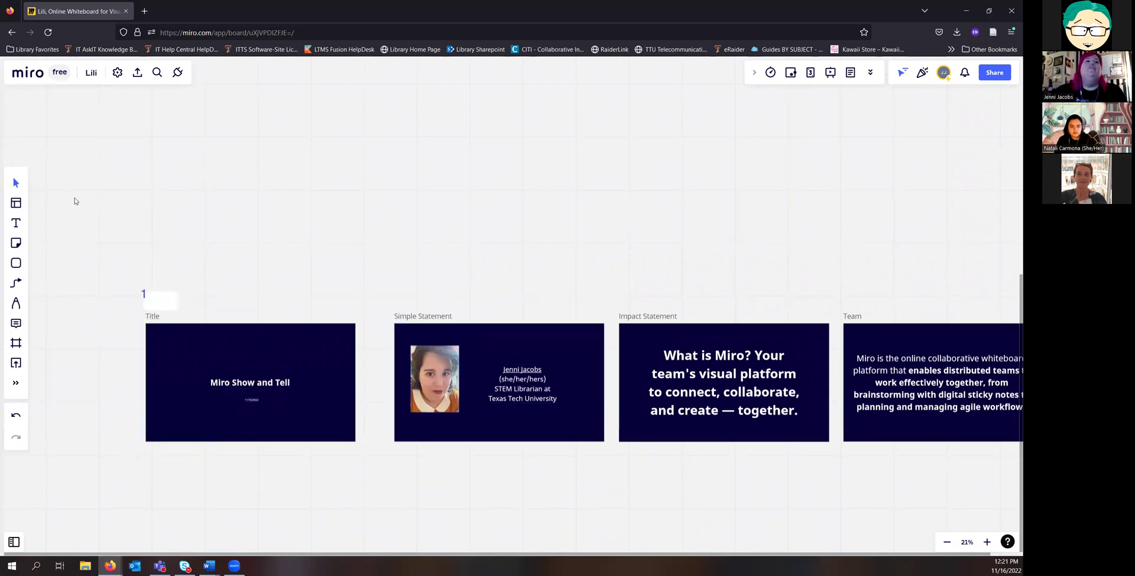
drag(74, 198, 621, 523)
click(311, 203)
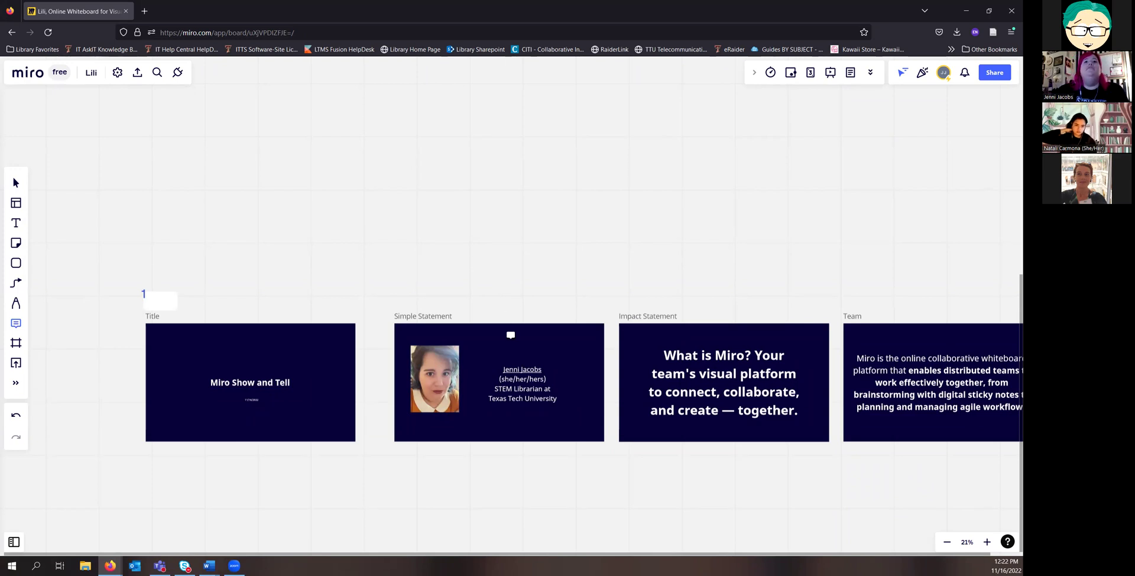
Step: Add the comment "Not great picture" to the Simple Statement frame above the name text
click(511, 338)
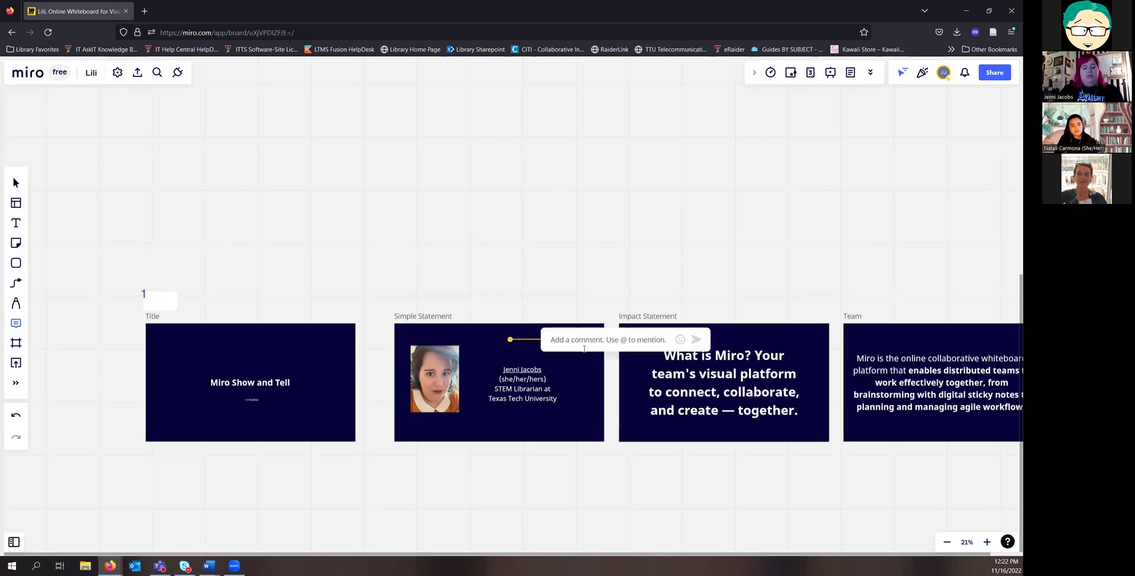
text(Not great picture)
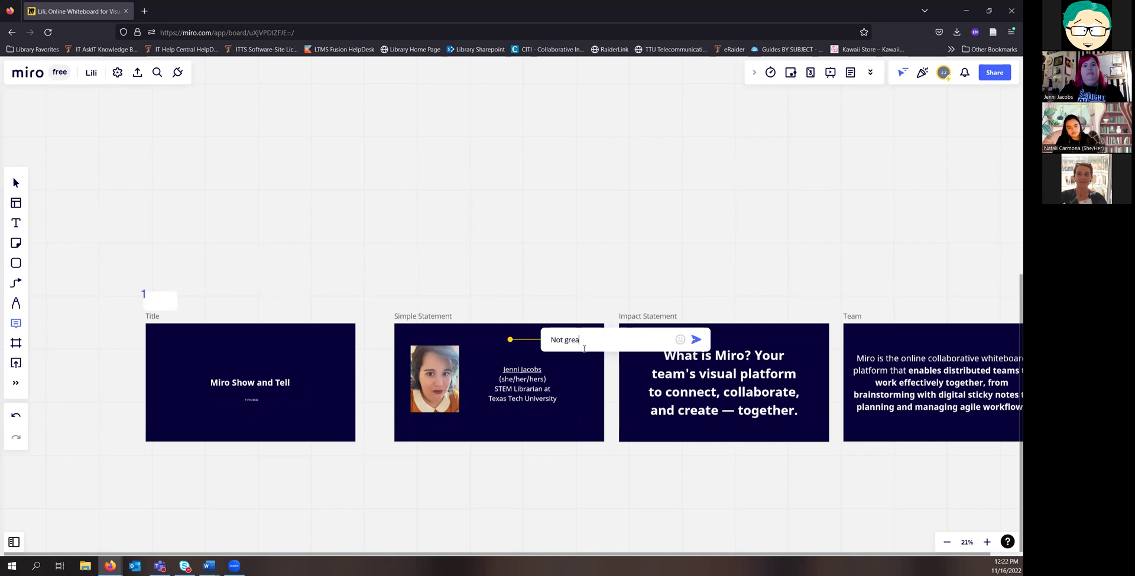
click(696, 339)
click(567, 242)
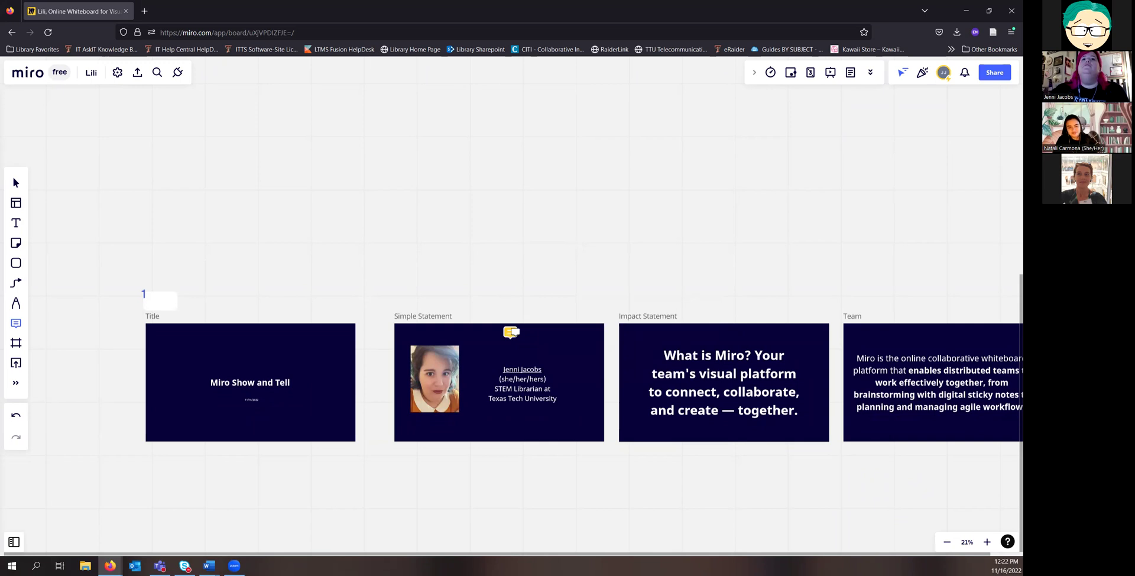
Step: Mark the comment on the Simple Statement frame as resolved and close its thread
click(510, 332)
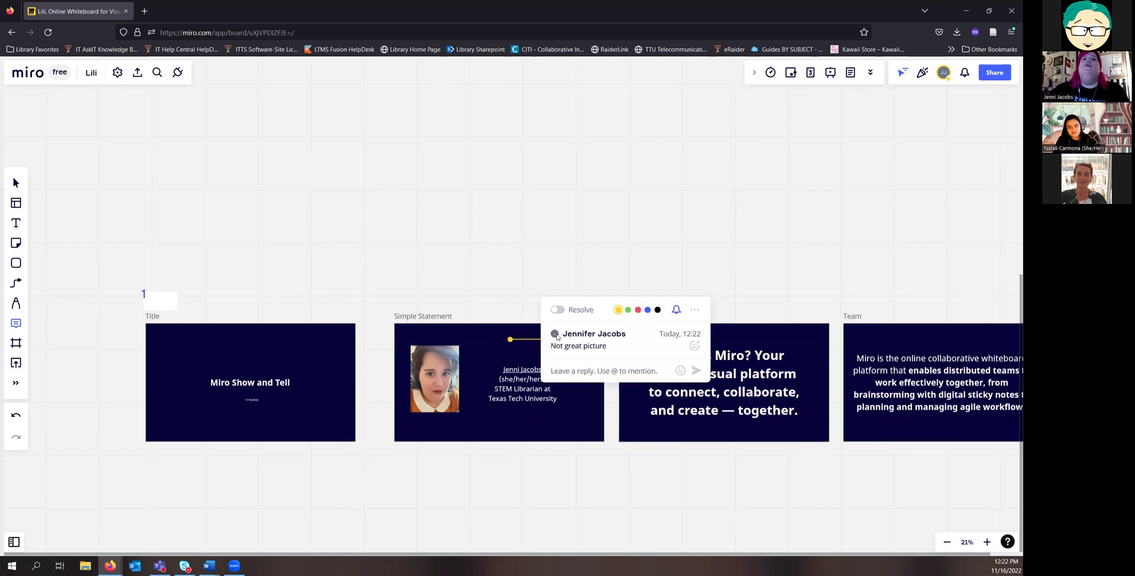
click(558, 309)
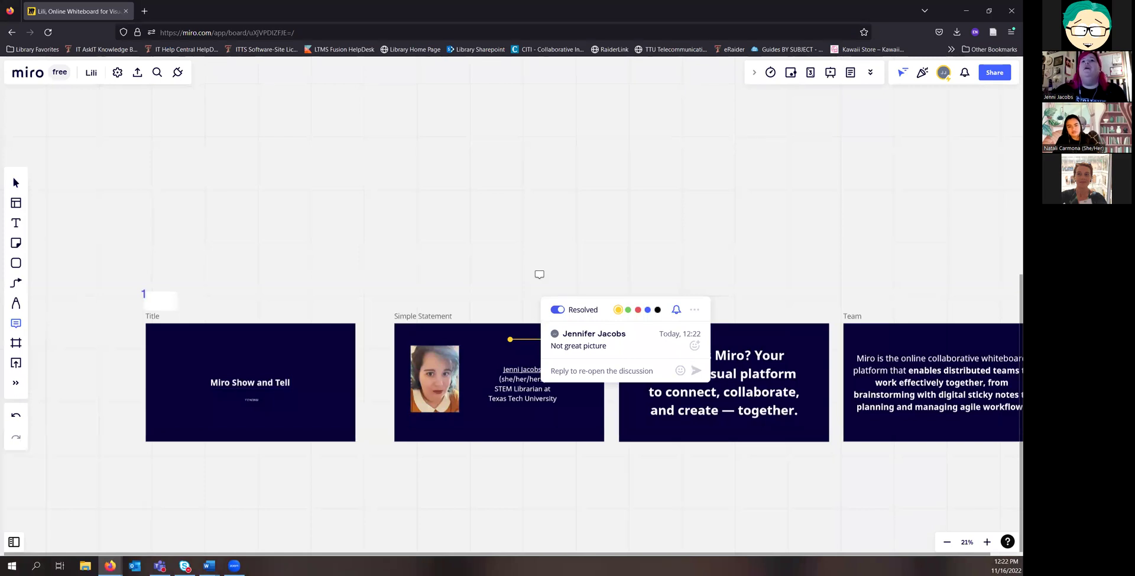
click(540, 278)
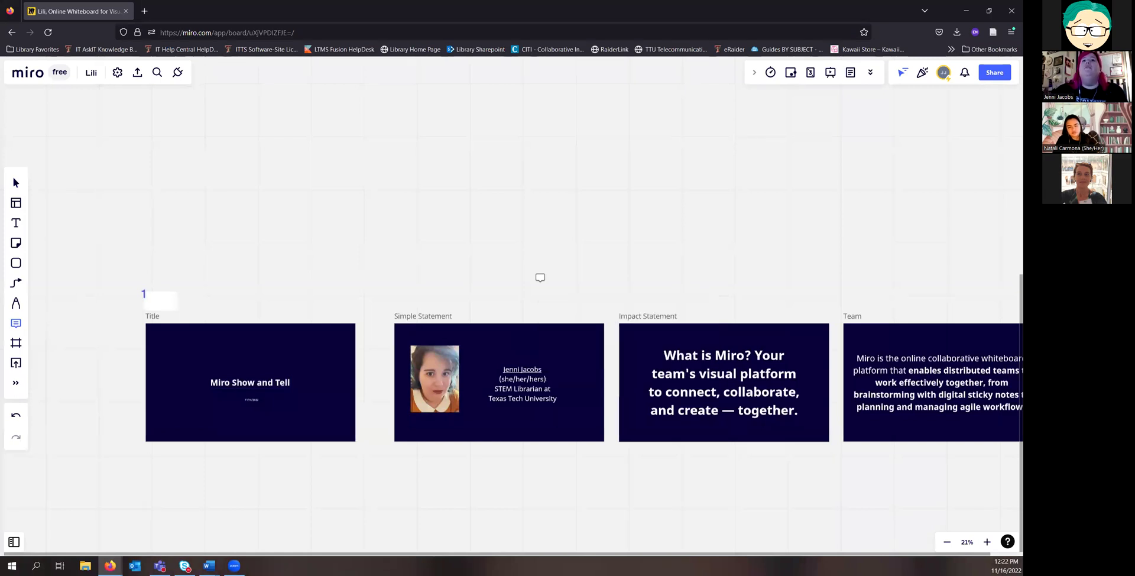
Step: Post the comment "fdasfdsafdsa" in the upper-right corner of the Title frame
click(286, 344)
click(655, 335)
click(344, 338)
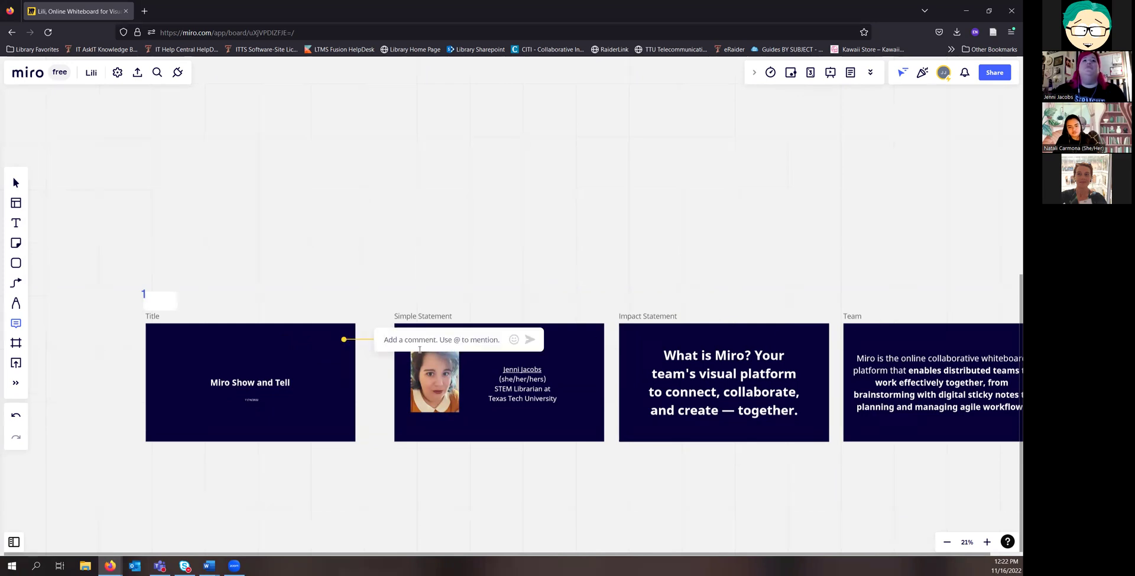
text(sdfsdfsdfsa)
key(Return)
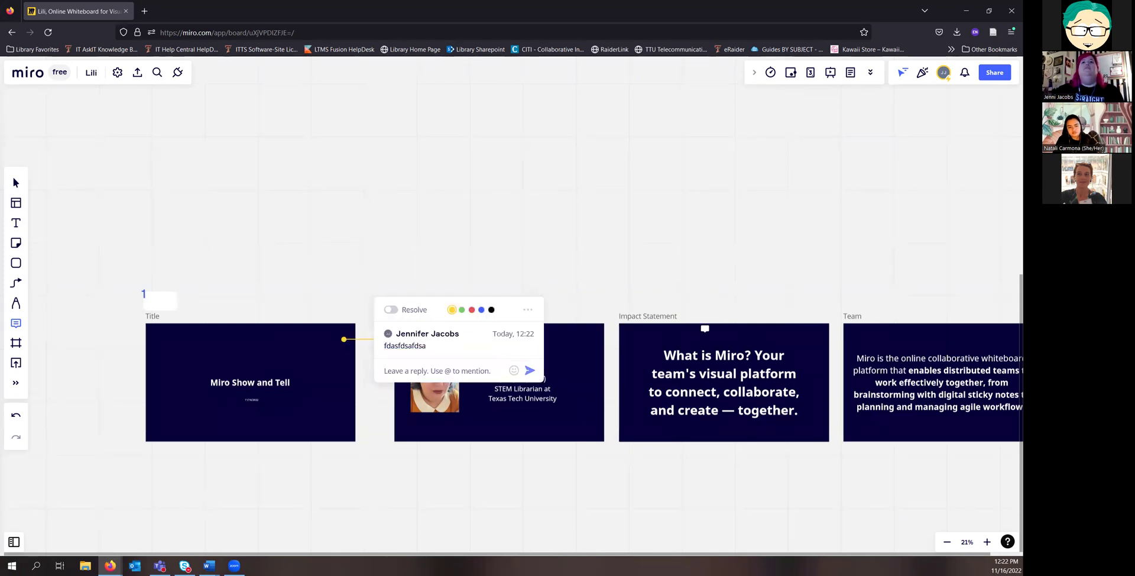
Step: Post the comment "fdasfdsafdsafds" at the upper edge of the Impact Statement frame, and leave commenting mode
click(704, 330)
click(719, 335)
text(fdasfdsafdsafds)
key(Return)
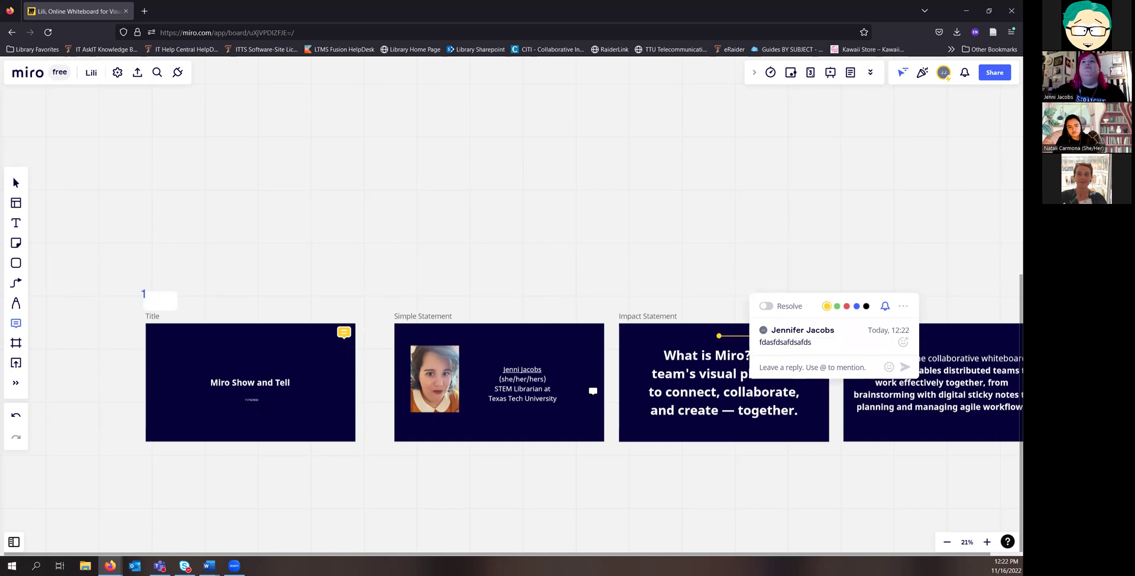
click(17, 188)
key(Escape)
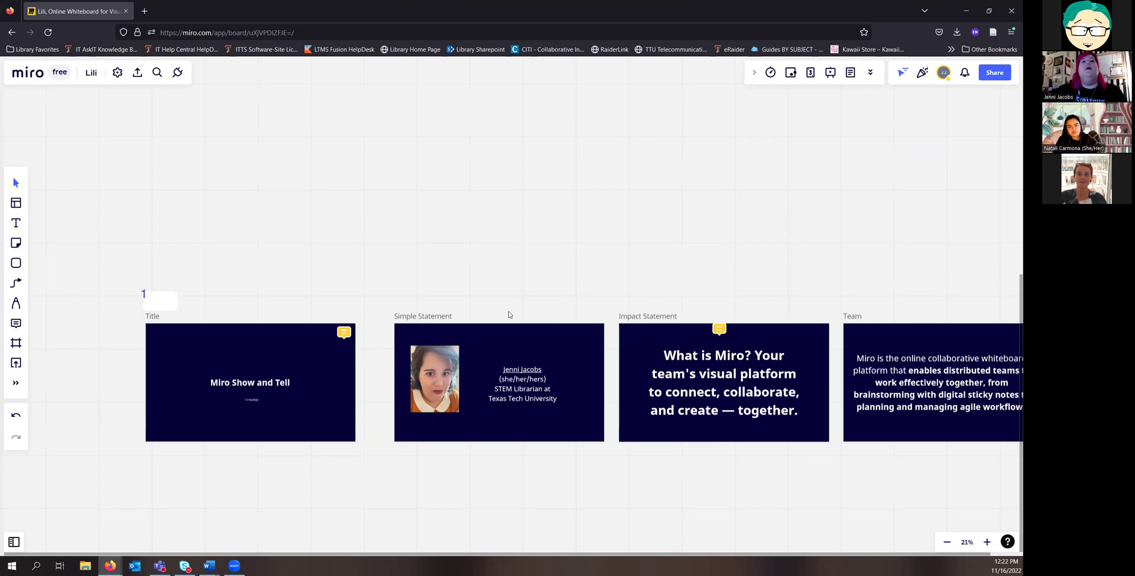
scroll(524, 319, up, 2)
drag(451, 291, 507, 438)
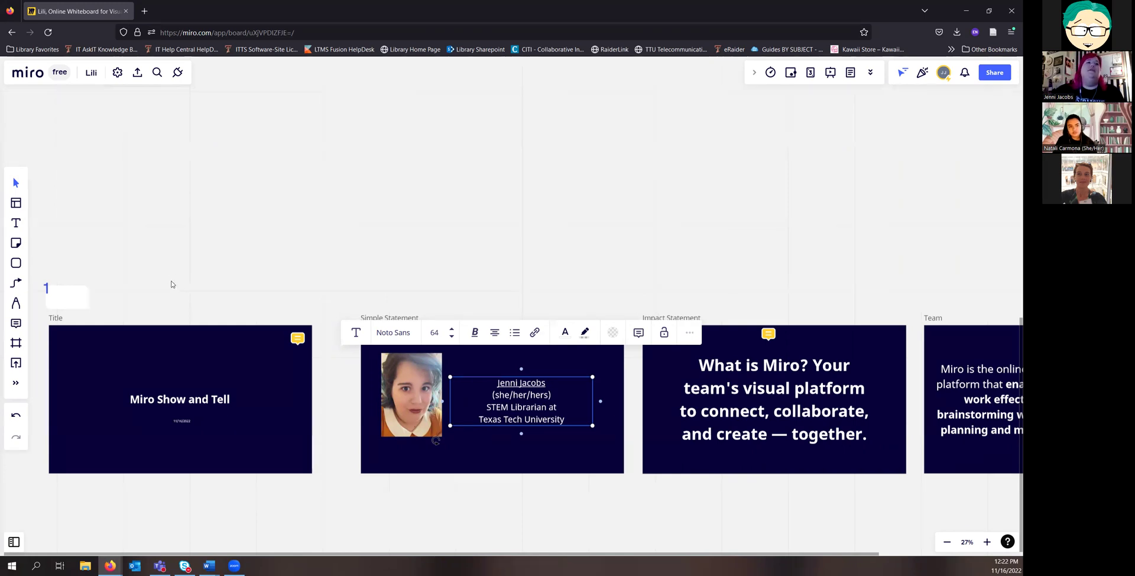
click(261, 281)
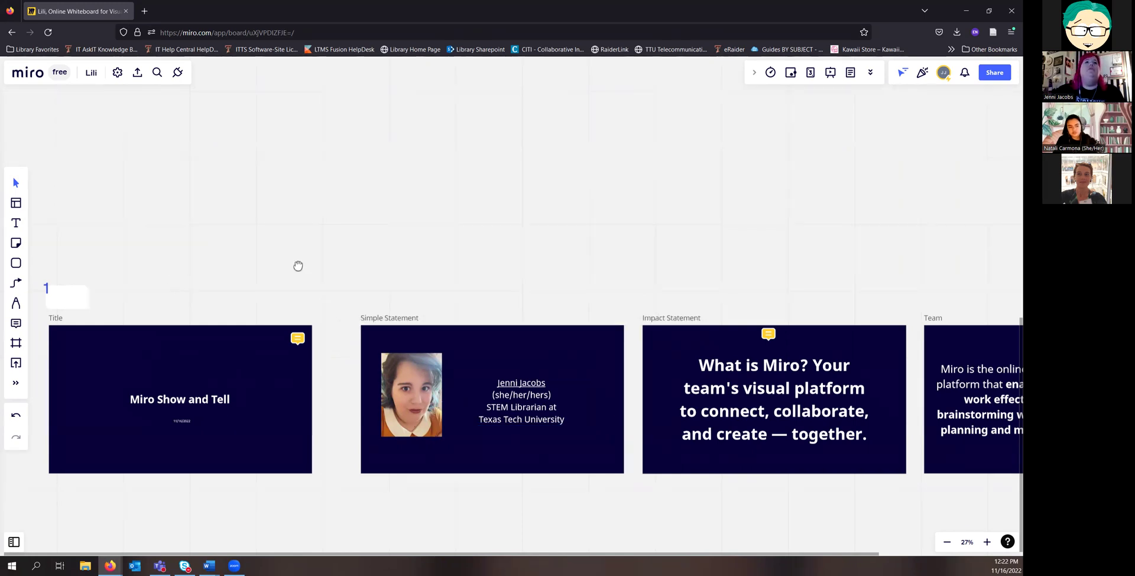
Step: Add an empty frame at the end of the row, after the Team frame
scroll(296, 264, left, 3)
scroll(296, 264, down, 1)
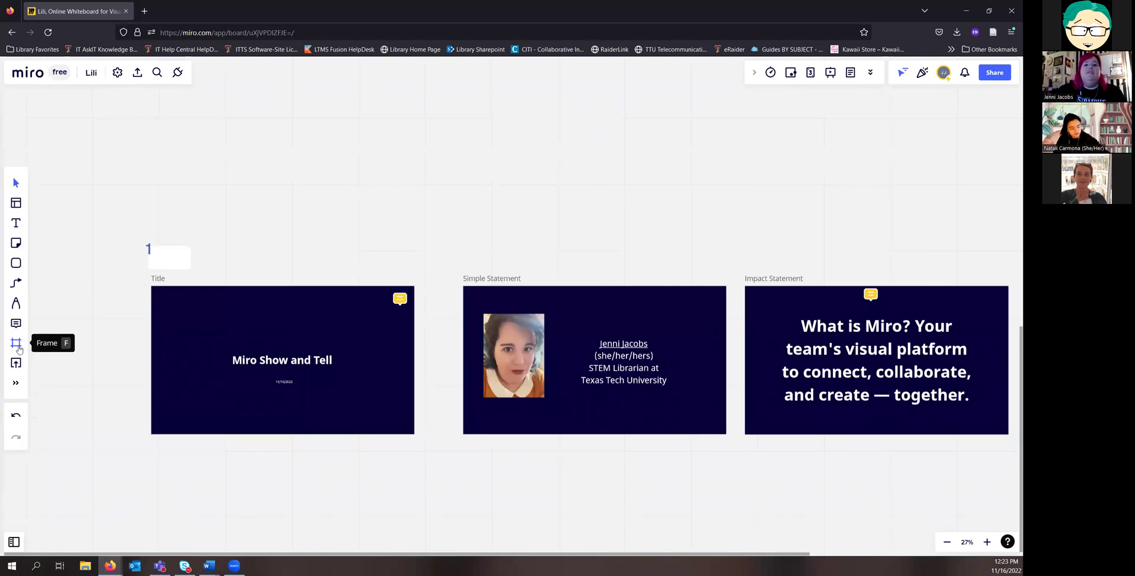
click(16, 344)
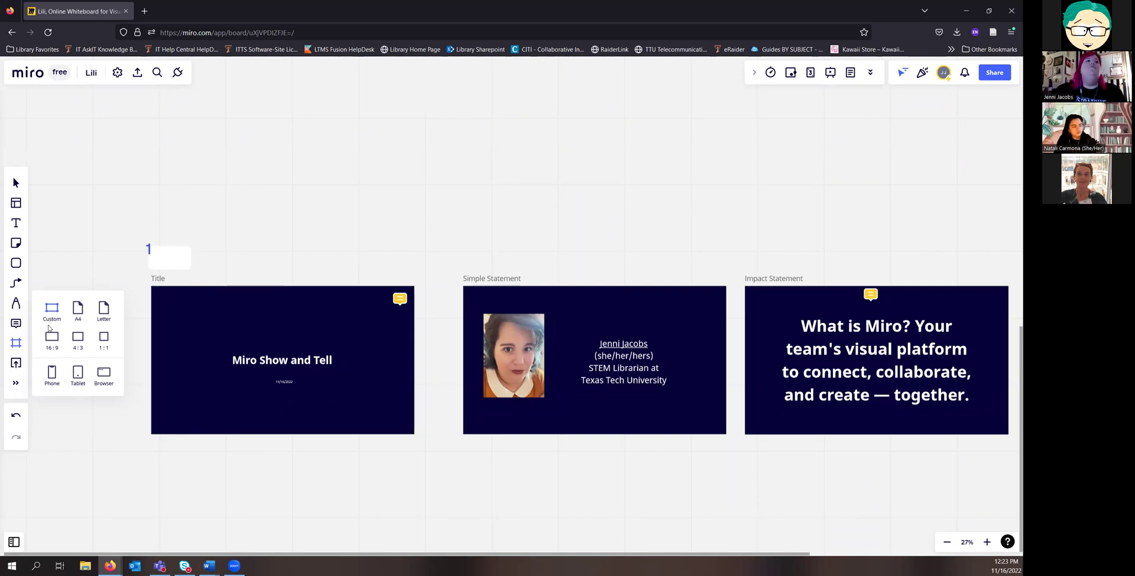
click(237, 227)
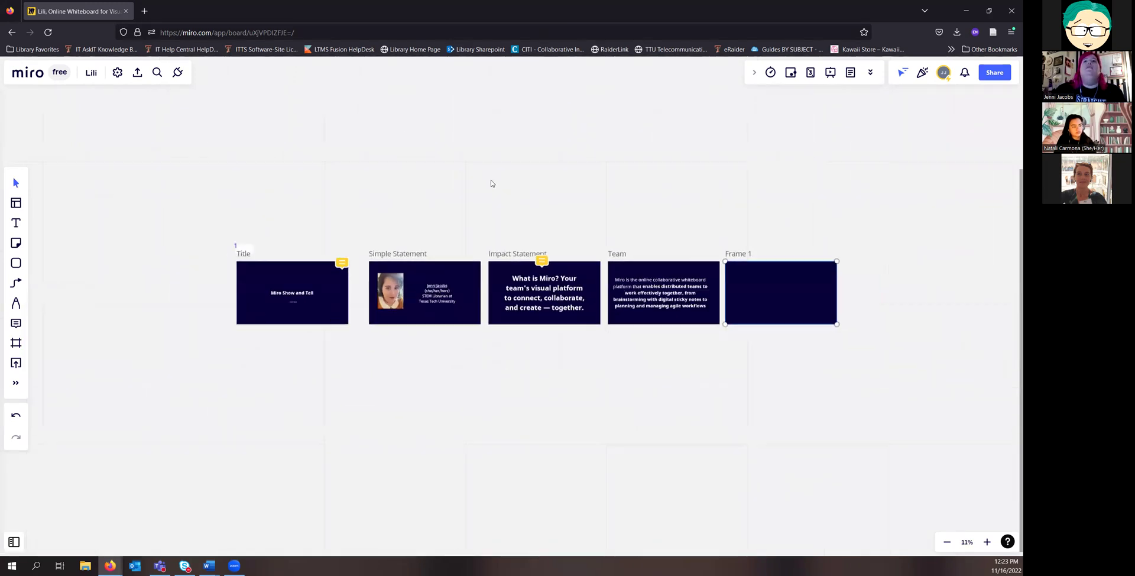
click(505, 195)
Step: Add a second empty frame with the Custom ratio to the end of the row, after Frame 1
drag(521, 249, 530, 371)
click(16, 343)
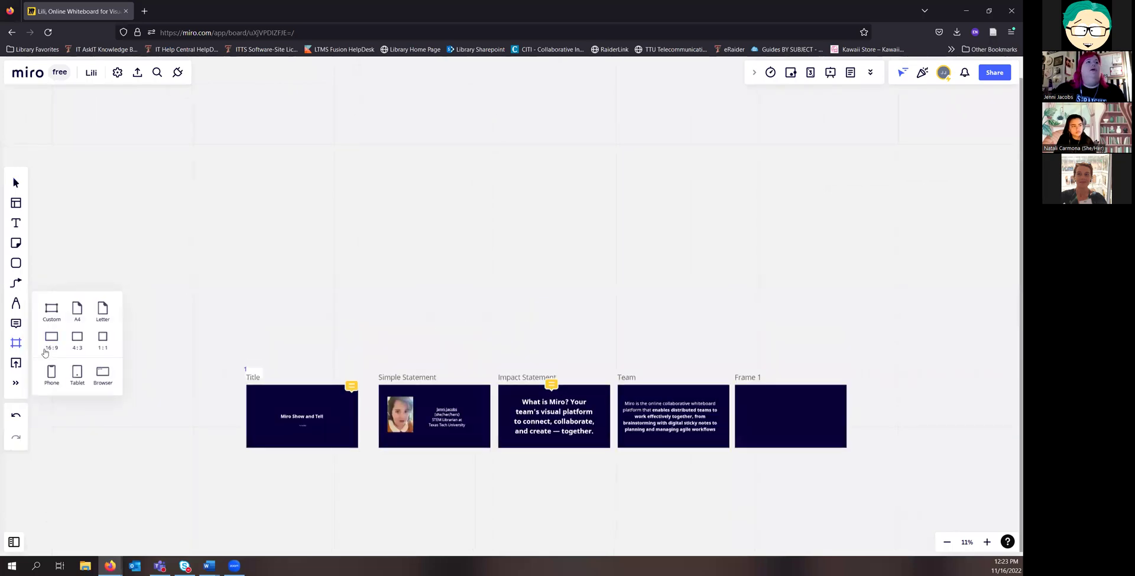
click(52, 309)
drag(184, 130, 255, 170)
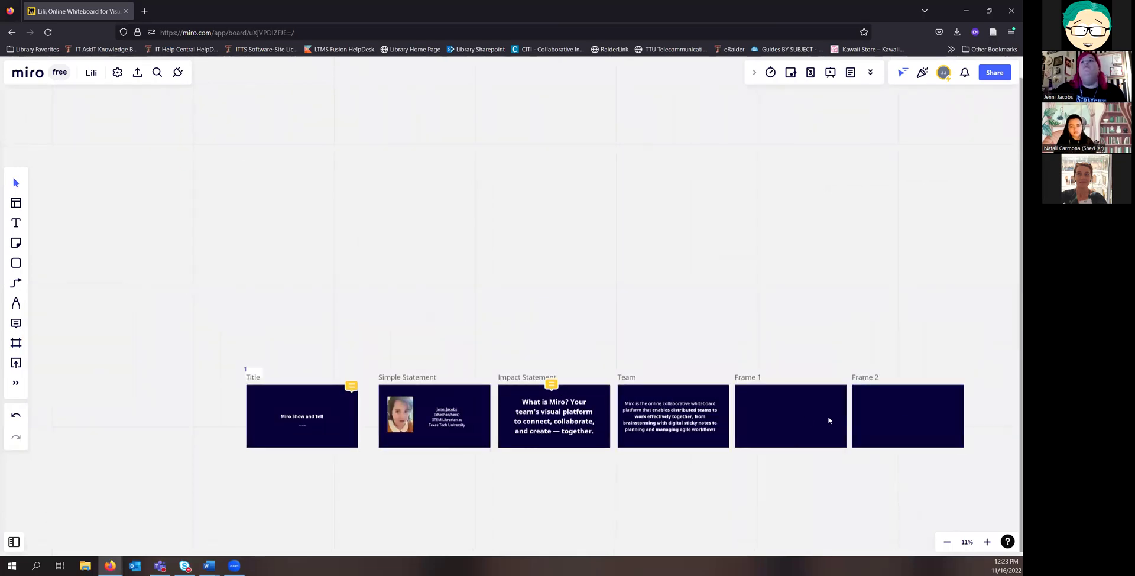
right_click(806, 415)
click(607, 231)
Step: Add a third empty frame with the Custom ratio to the end of the row, after Frame 2
drag(373, 190, 441, 219)
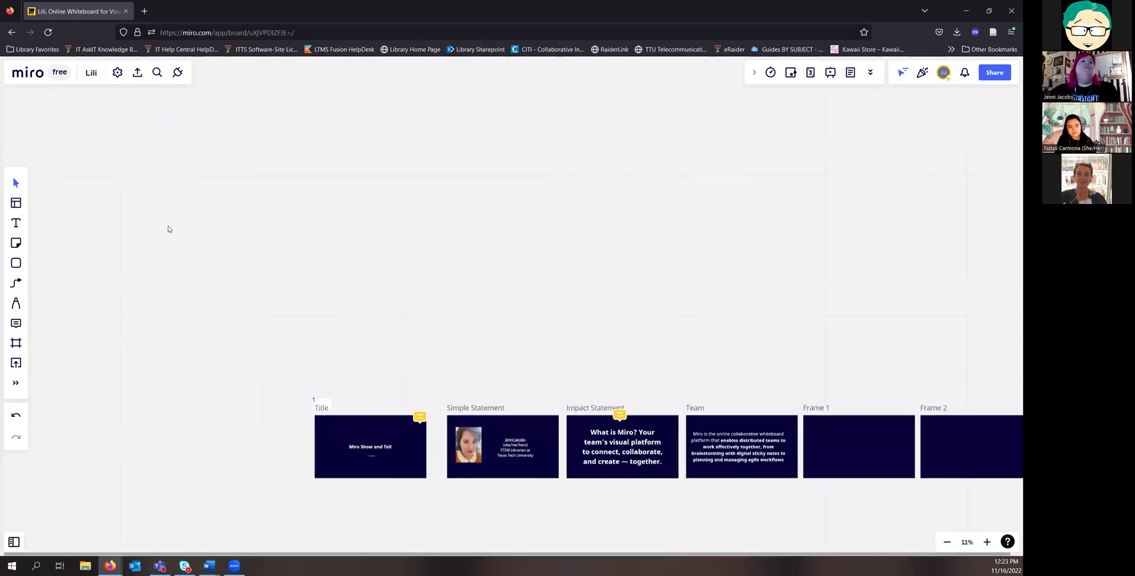
drag(180, 228, 800, 252)
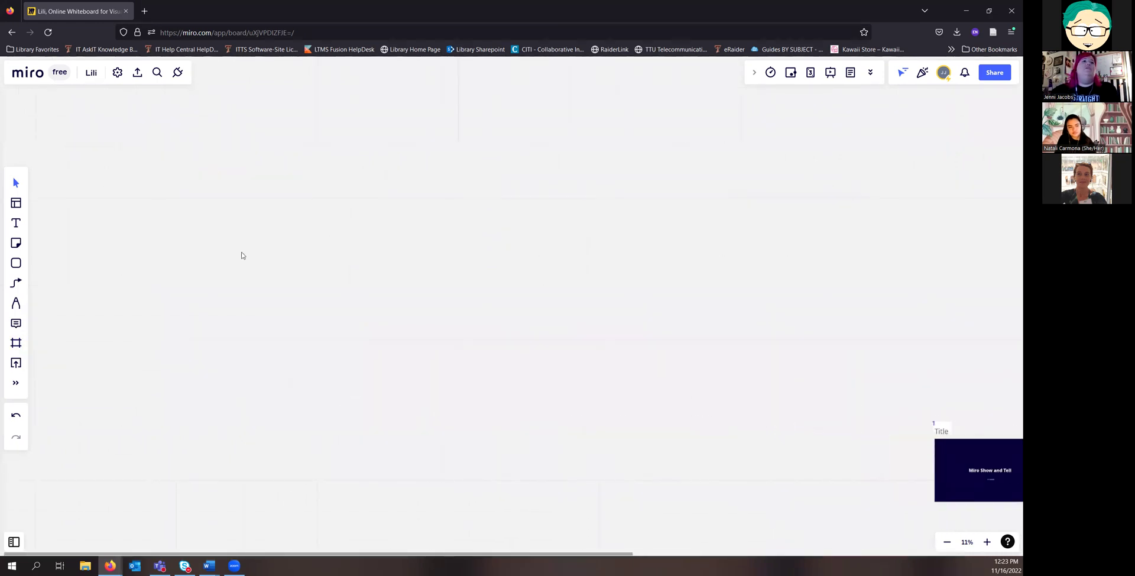
click(14, 349)
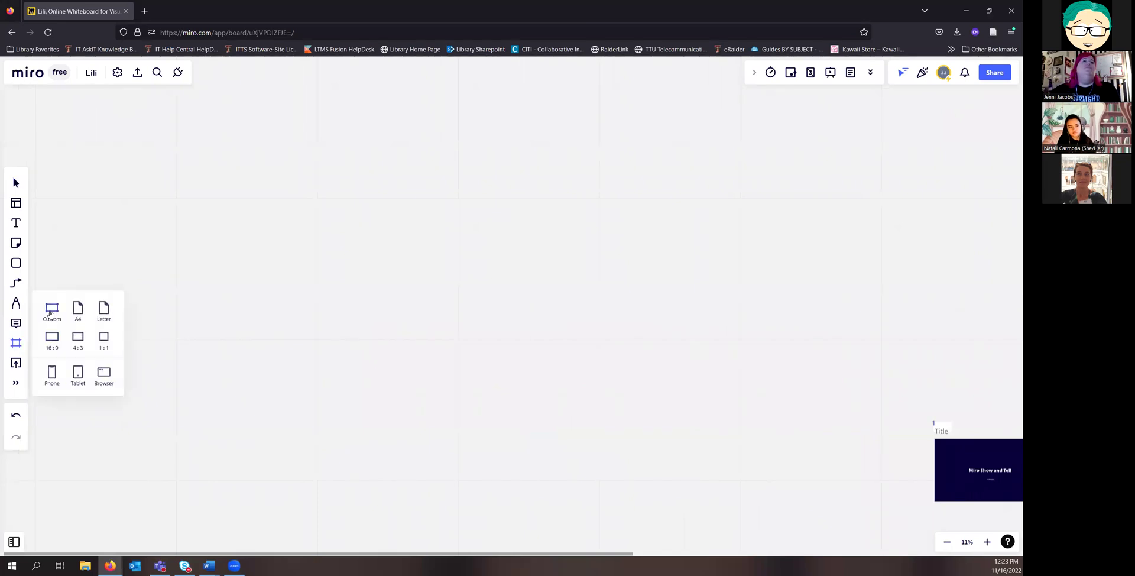
click(51, 311)
drag(833, 456, 637, 430)
scroll(763, 380, up, 5)
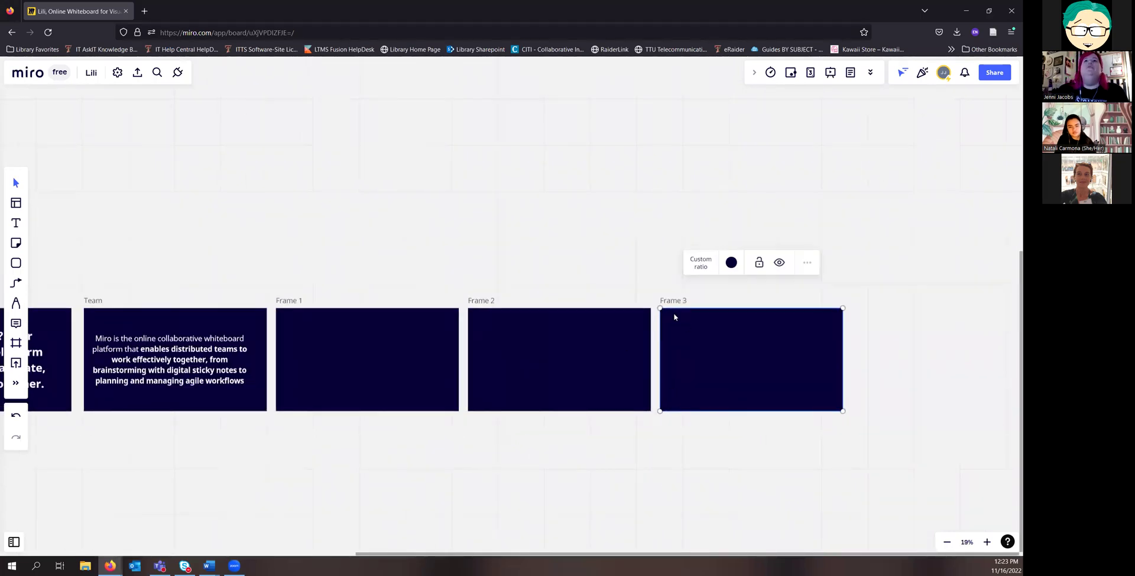
Step: Try making Frame 3 taller and narrower, and bring it back level with its neighbours
drag(660, 307, 671, 288)
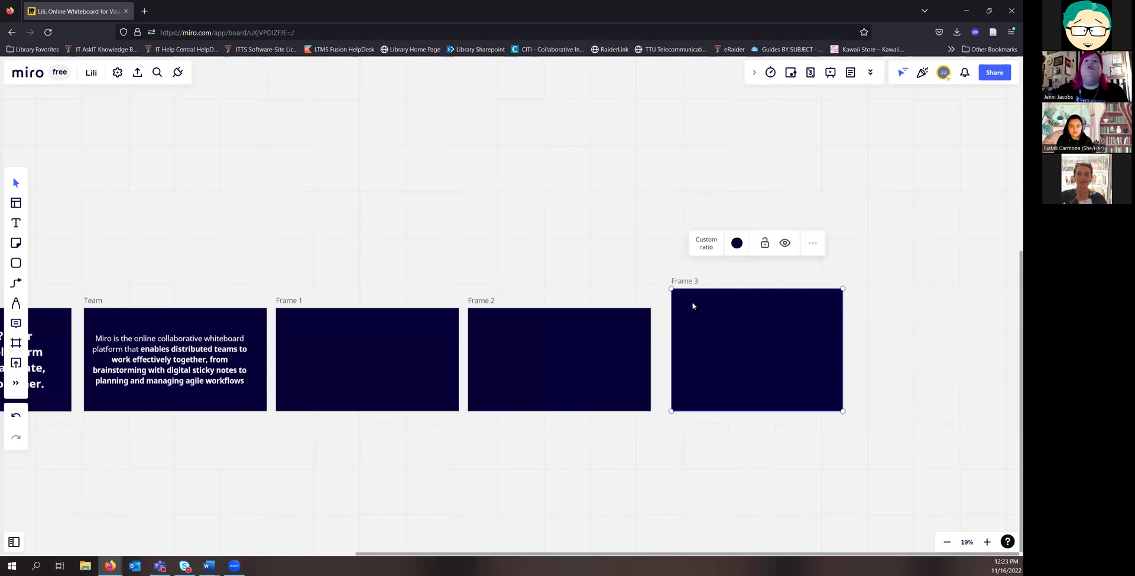
drag(671, 288, 659, 307)
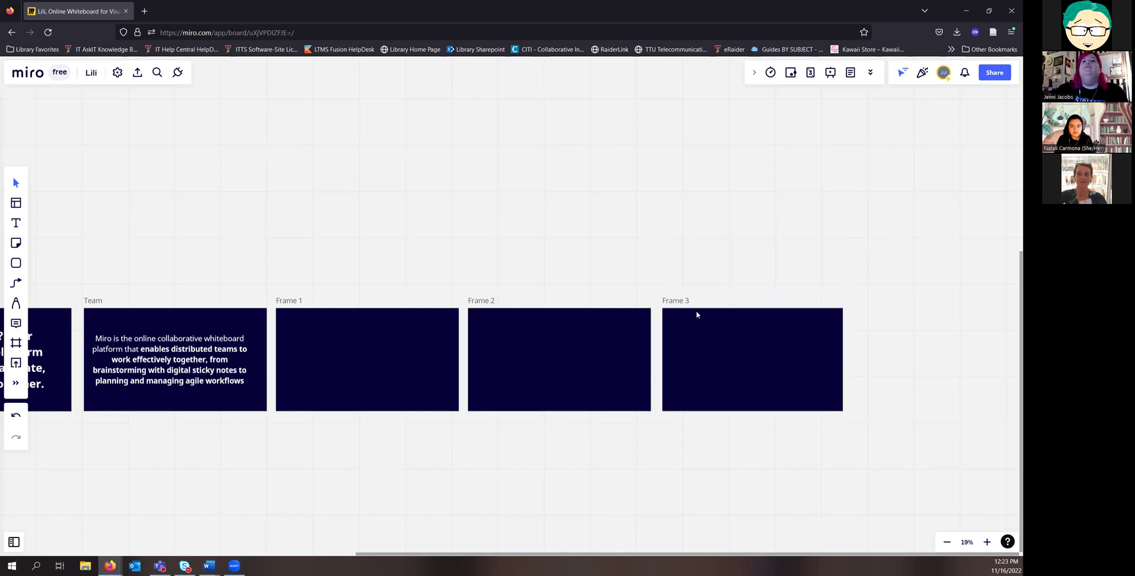
Step: Make Frame 3's background transparent, and enlarge the frame so that it encloses Frame 2
click(680, 301)
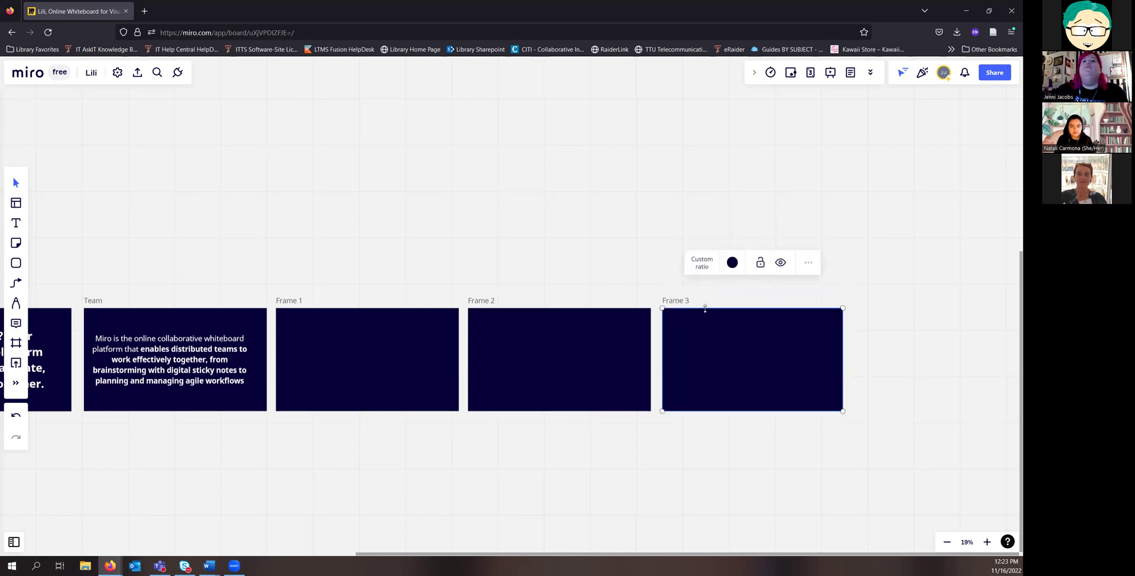
click(733, 263)
click(701, 291)
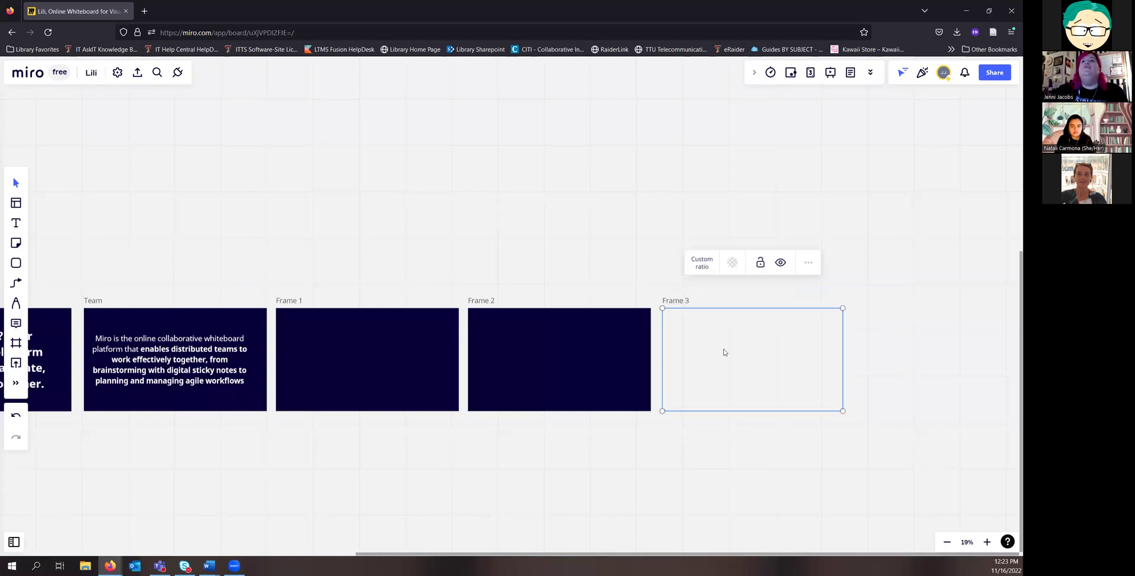
drag(619, 308, 465, 291)
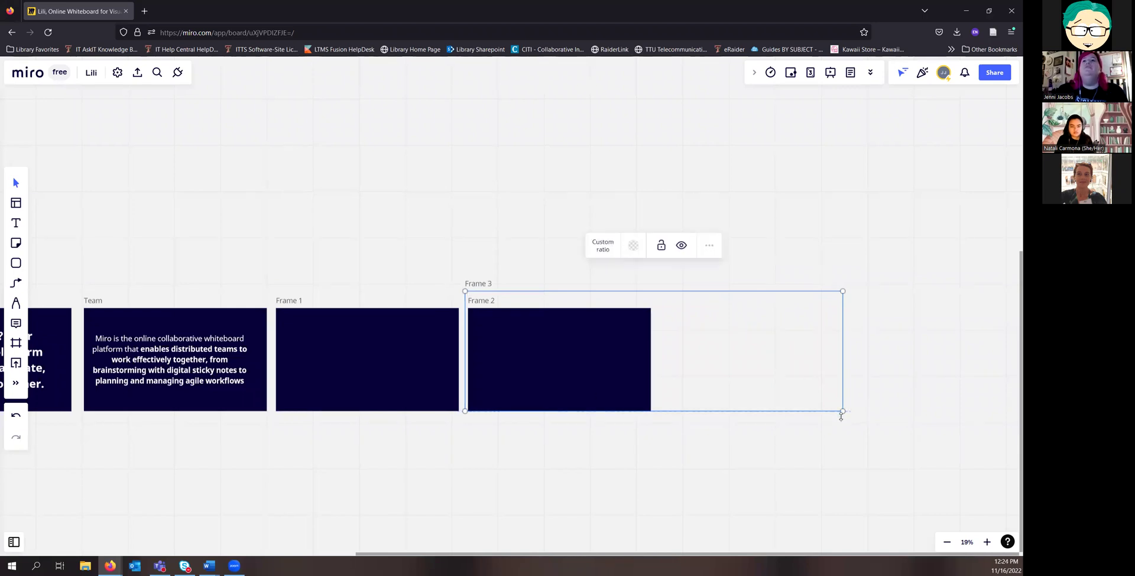
drag(842, 412, 842, 416)
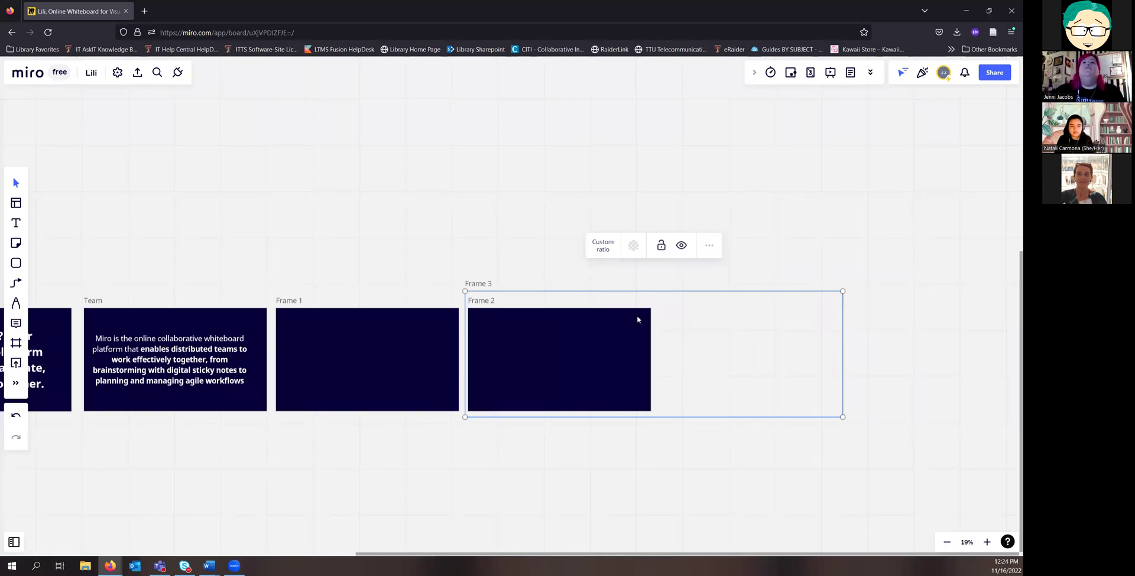
Step: Present the frames as slides, flip back and forth between the last two, and go back to the Team slide
click(831, 74)
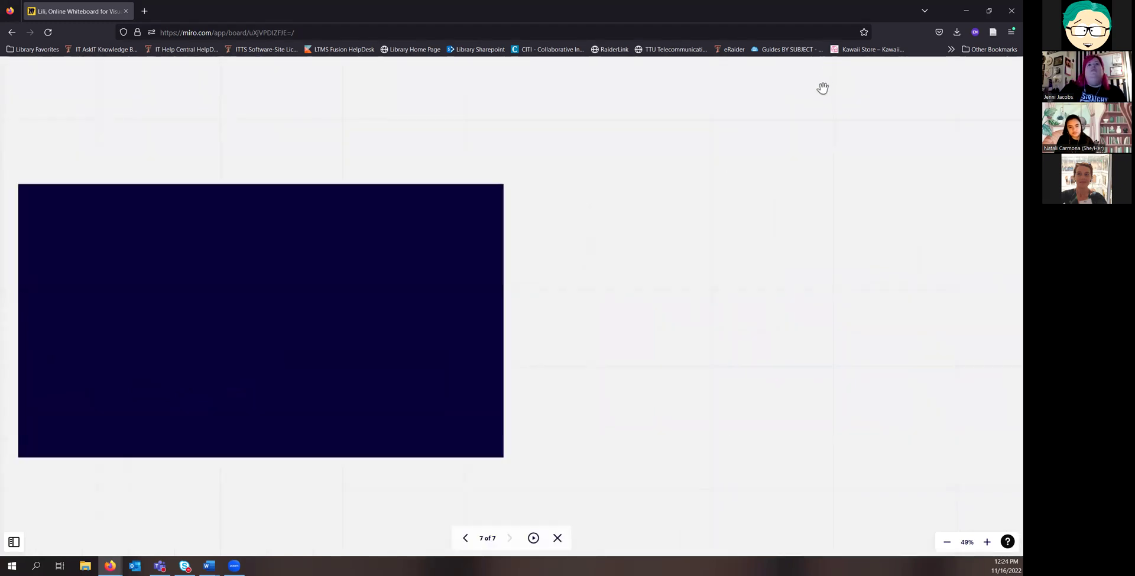
key(Left)
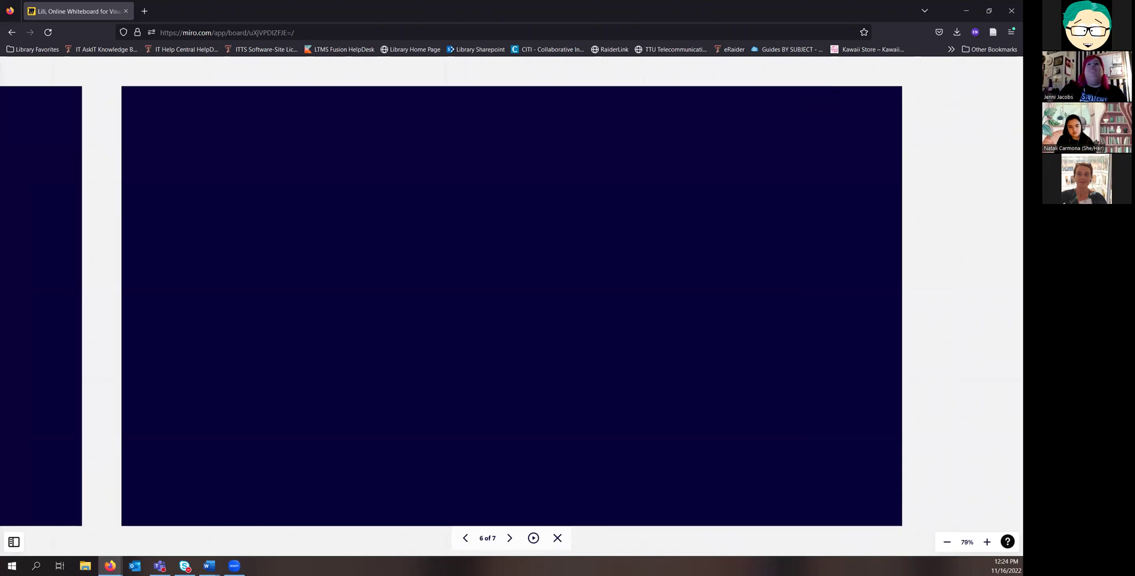
key(Right)
key(Left)
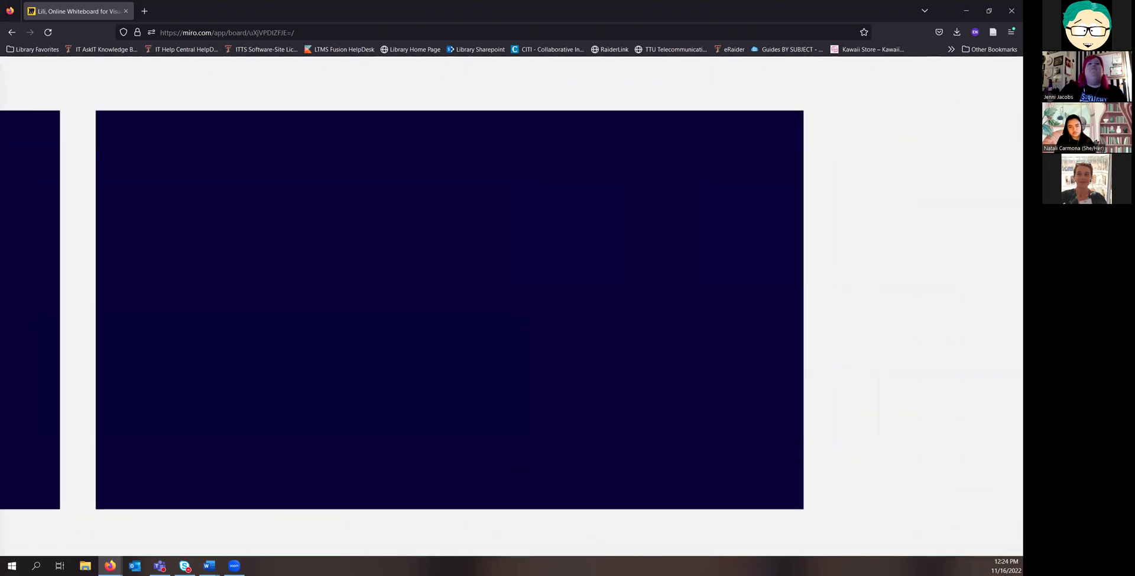
key(Right)
key(Left)
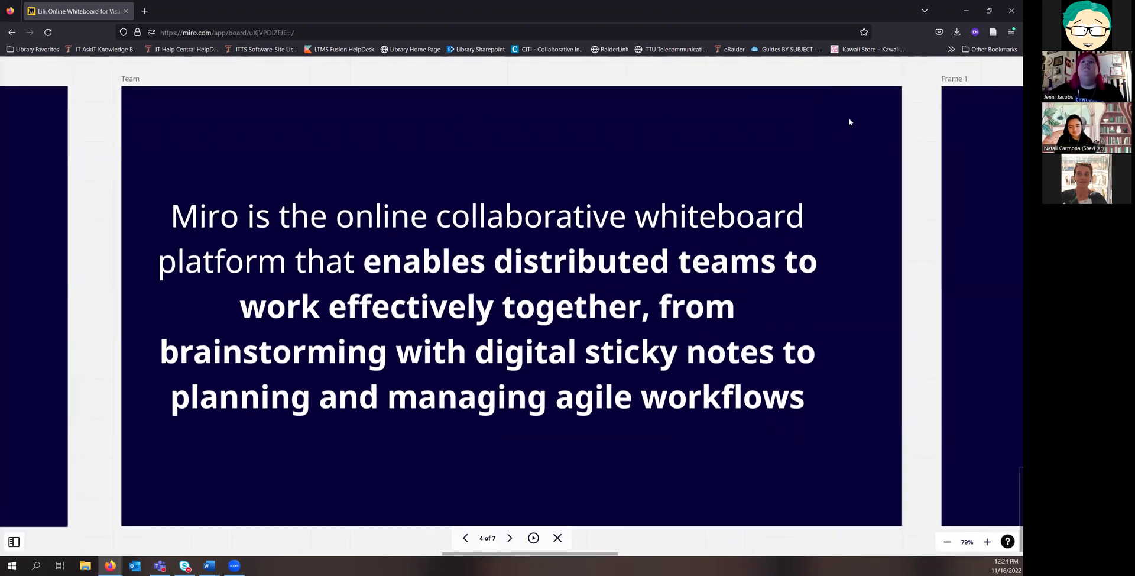
Step: Place an orange sticky note reading "fdafdsafd" in the empty area below the Simple Statement and Impact Statement frames
scroll(842, 143, down, 3)
scroll(750, 183, down, 5)
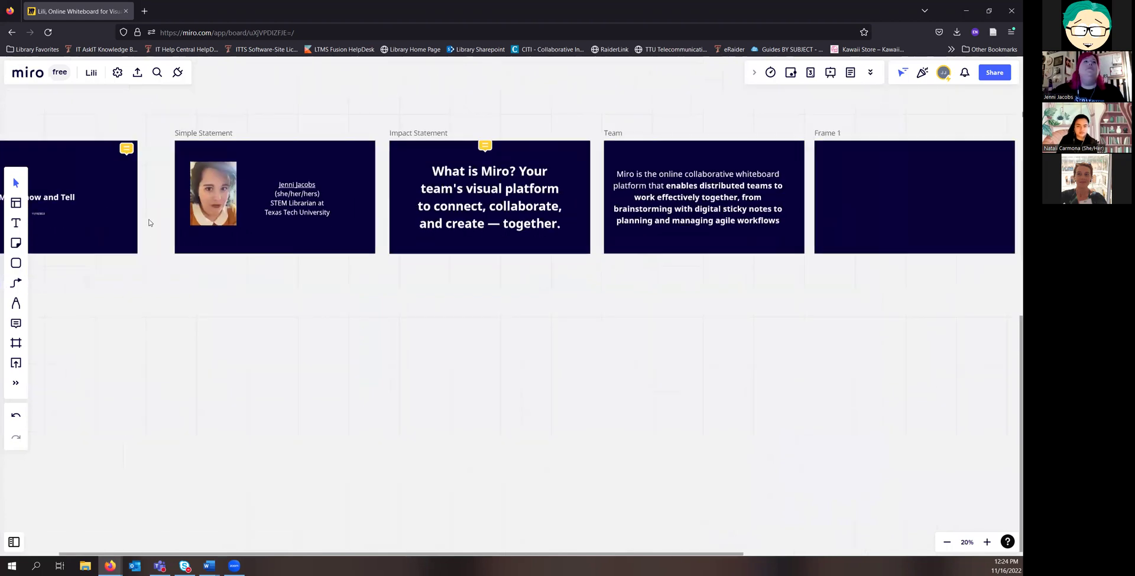
click(16, 243)
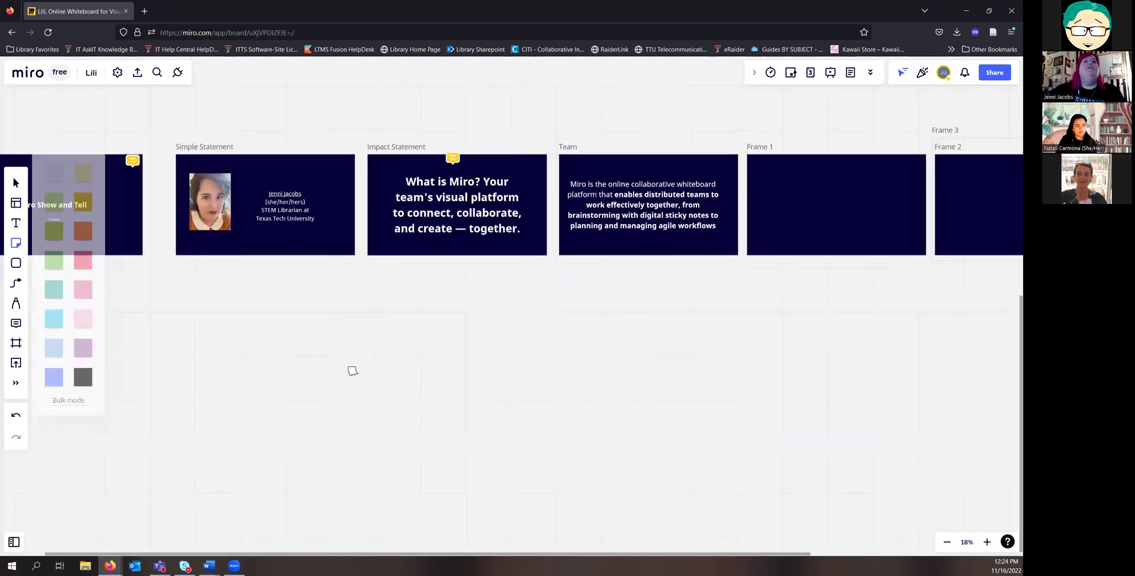
click(354, 371)
text(fd)
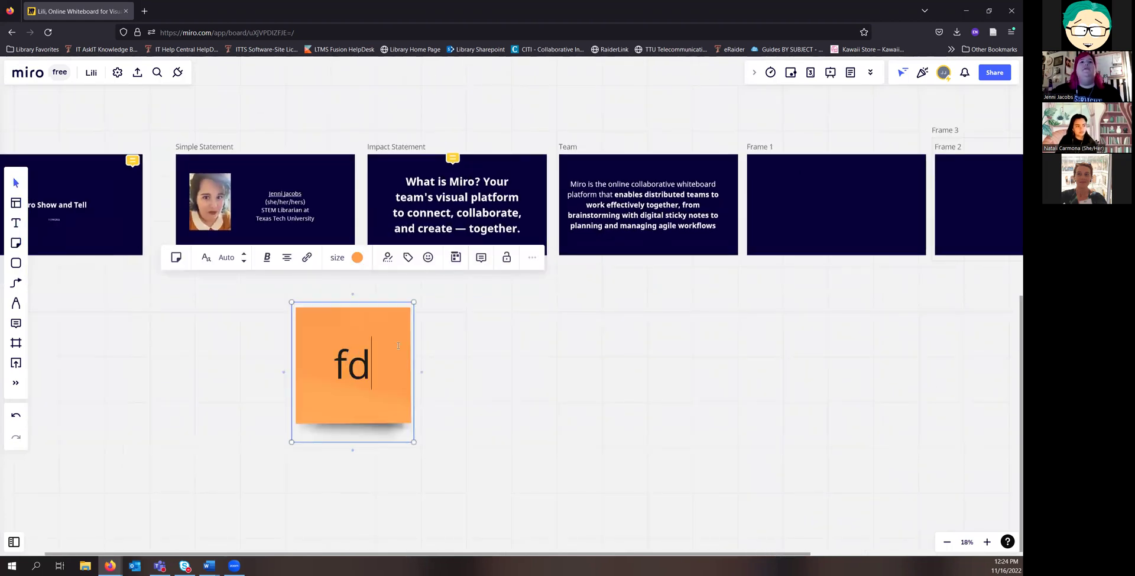
text(afdsafd)
click(823, 89)
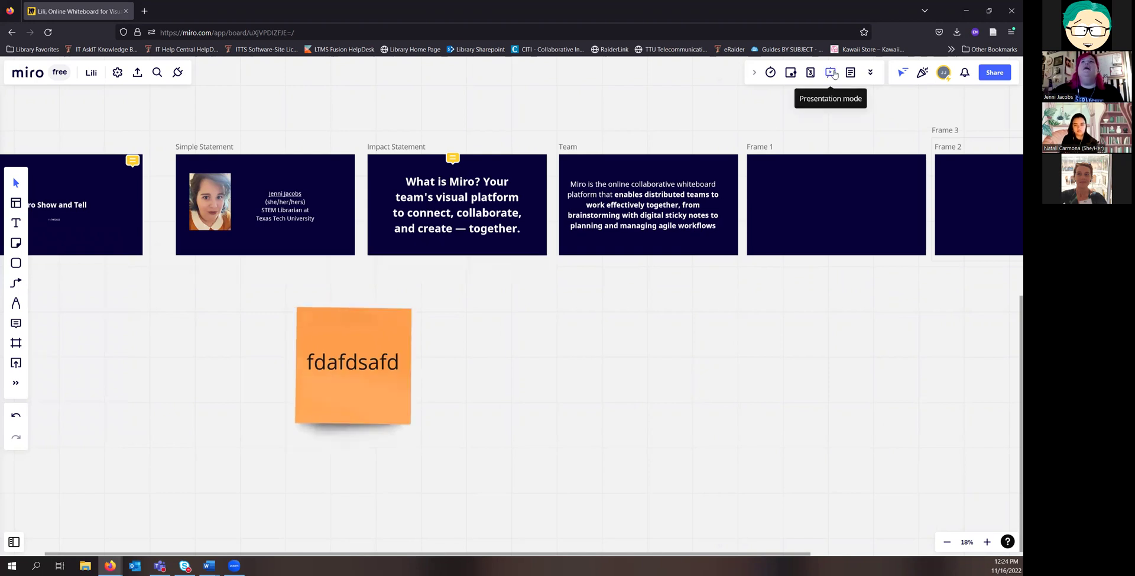
Step: Present the frames again, advance from the Team slide to the last slide, and stop presenting
click(831, 72)
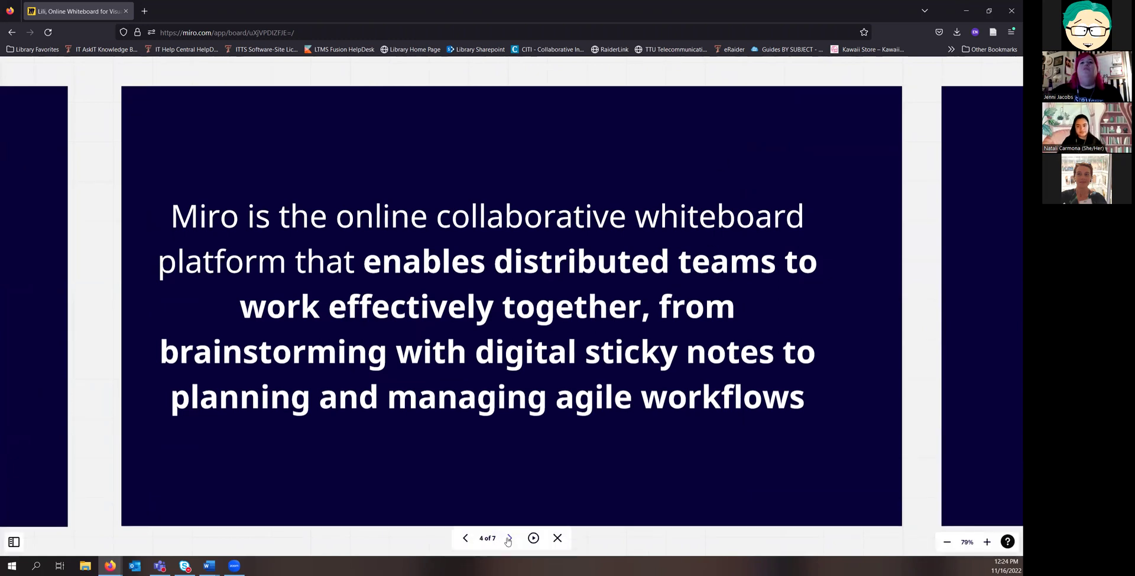
click(509, 538)
click(508, 538)
click(508, 538)
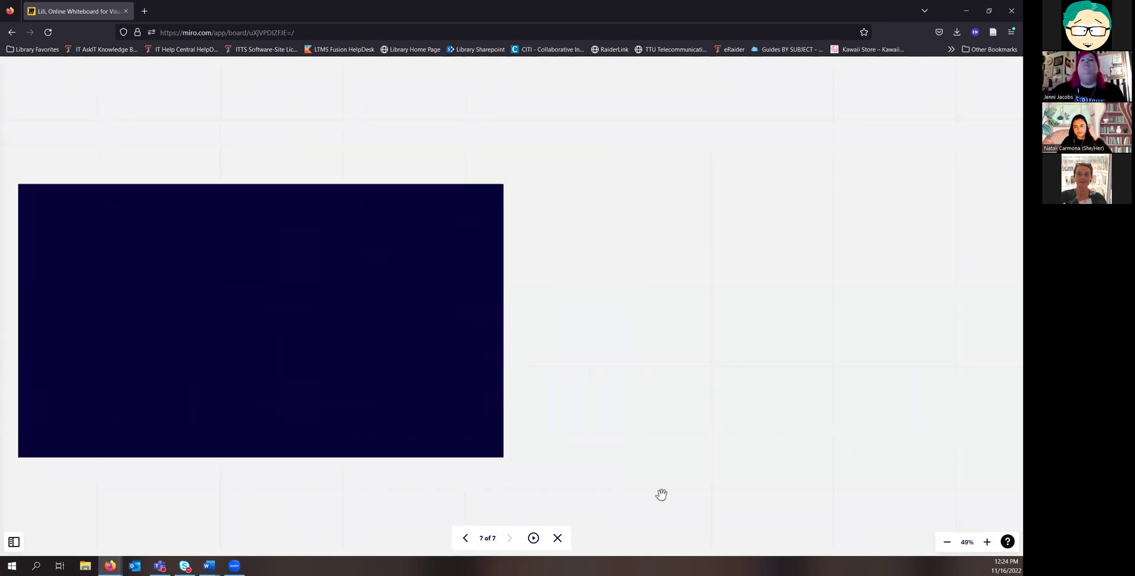
click(558, 538)
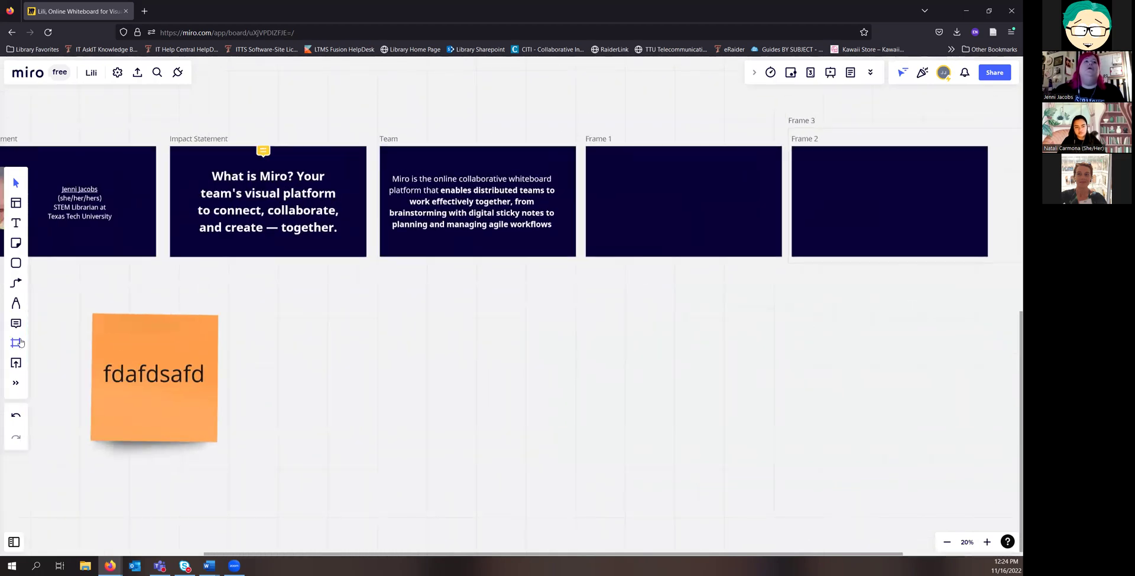
Step: Enclose the orange sticky note in a new frame with the Custom ratio, sized closely around the note
click(16, 342)
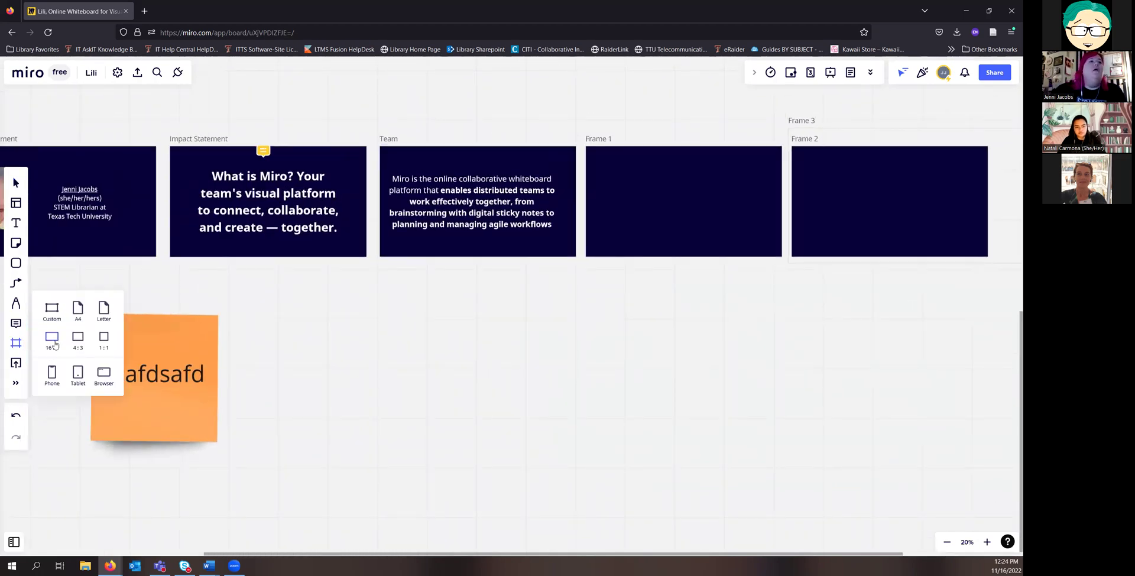
click(52, 314)
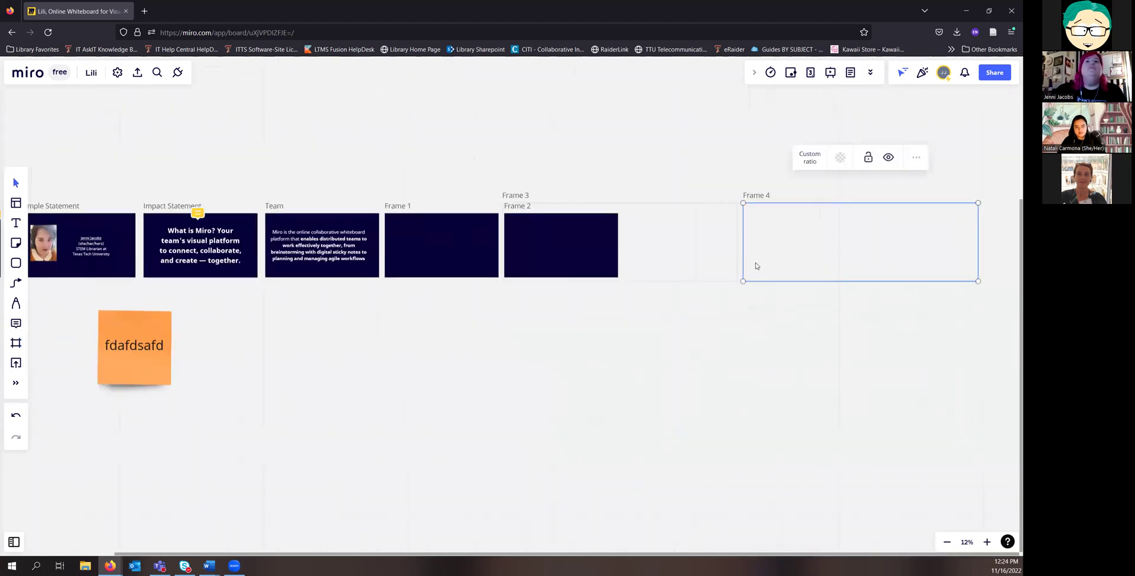
drag(779, 252, 71, 354)
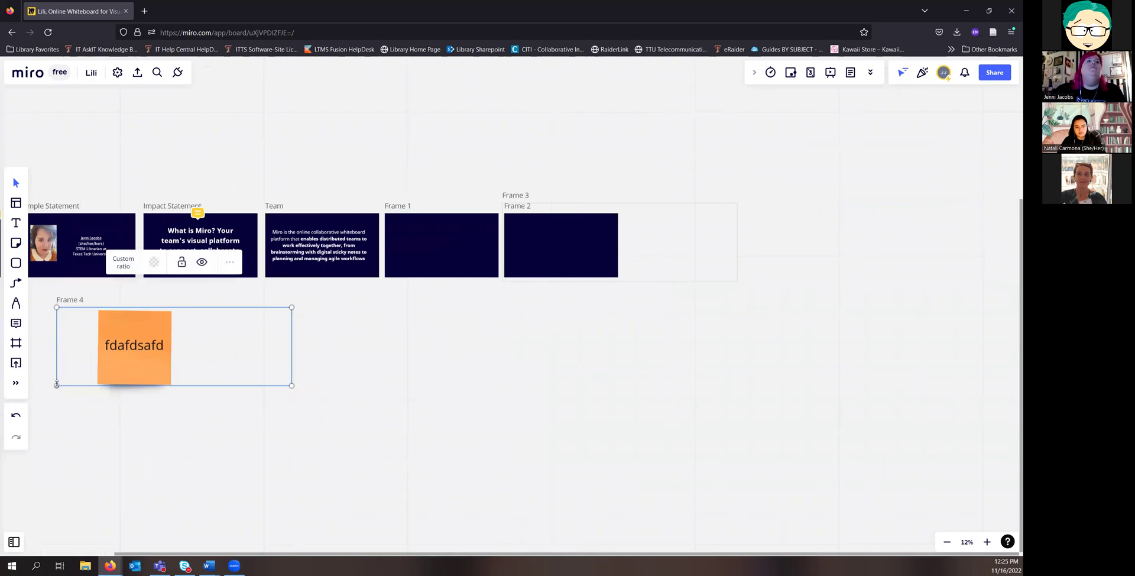
drag(70, 389, 86, 400)
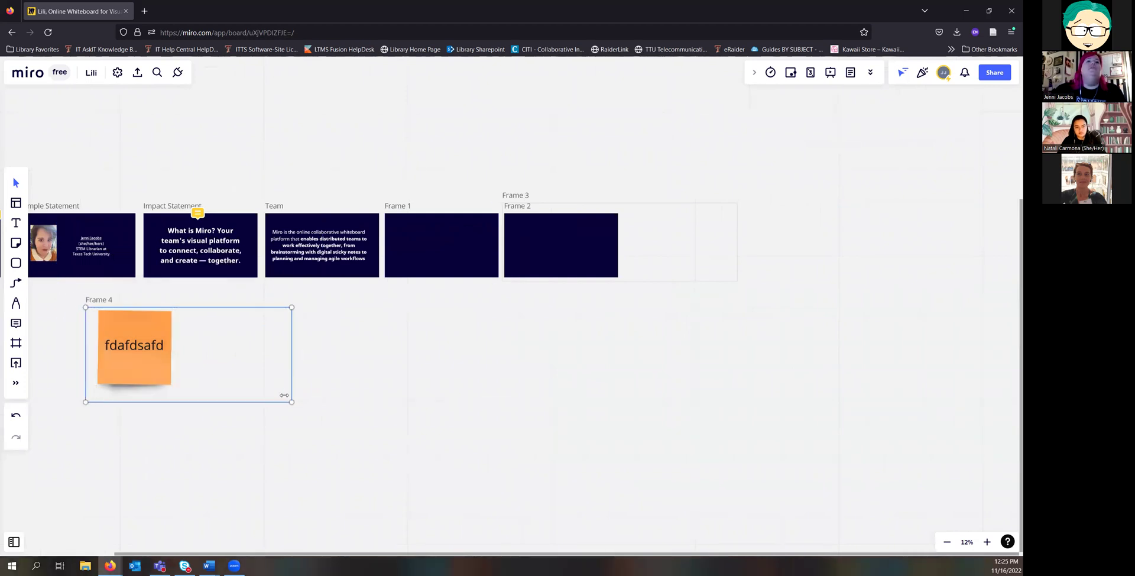
drag(291, 401, 197, 385)
click(239, 363)
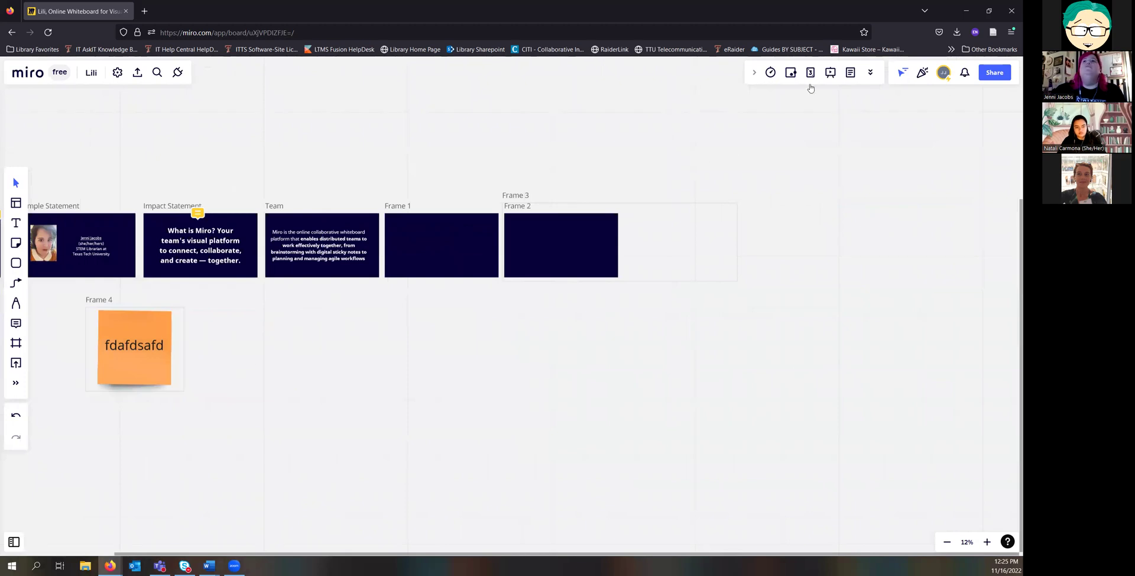
Step: Present the frames to check the sticky note's slide against the one before it, and return to the board
click(830, 72)
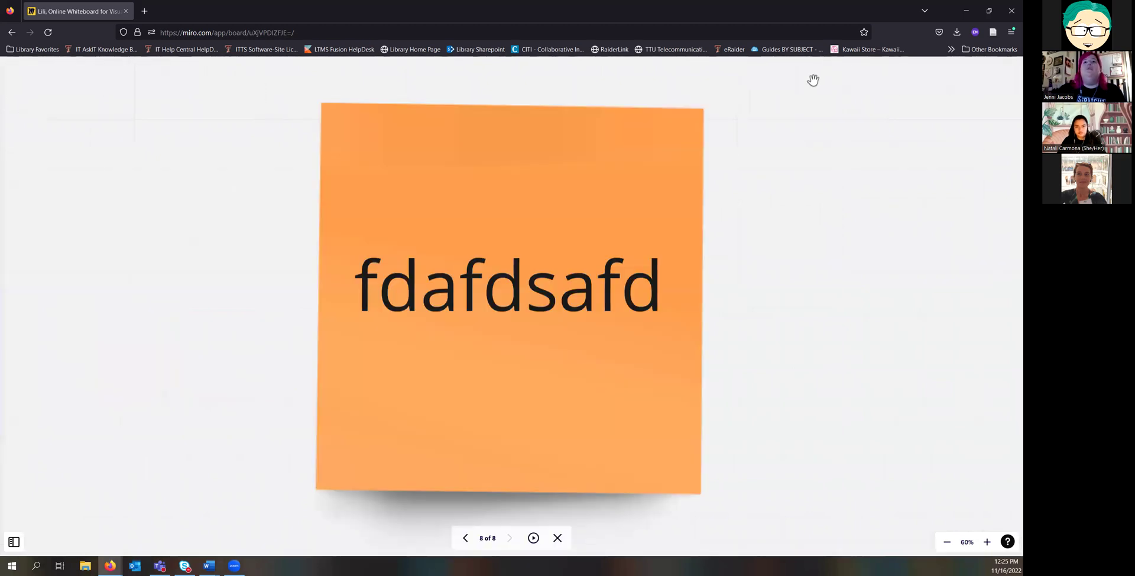
key(Left)
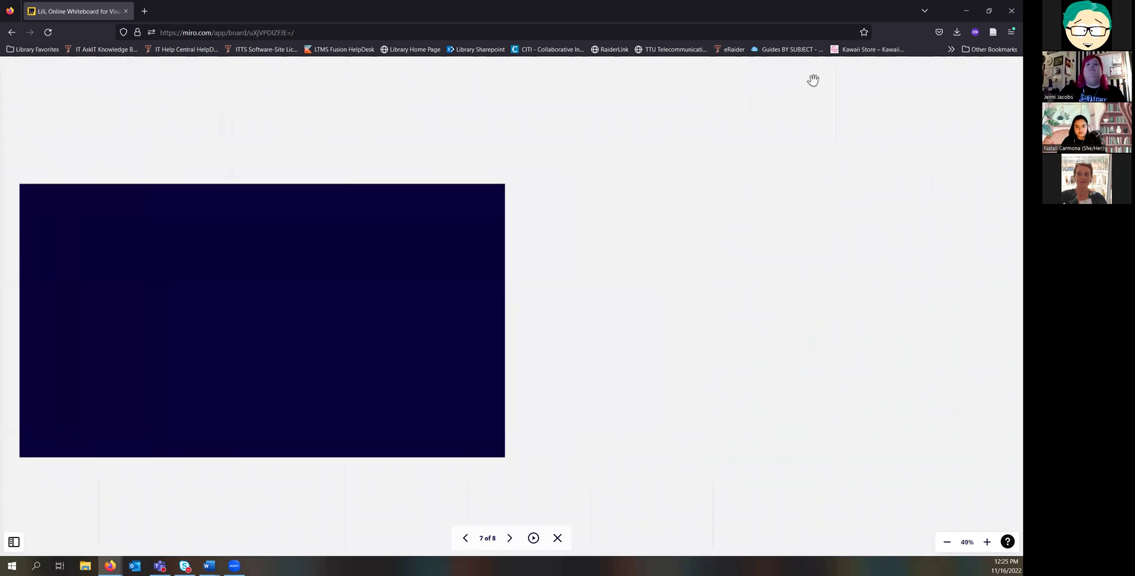
key(Right)
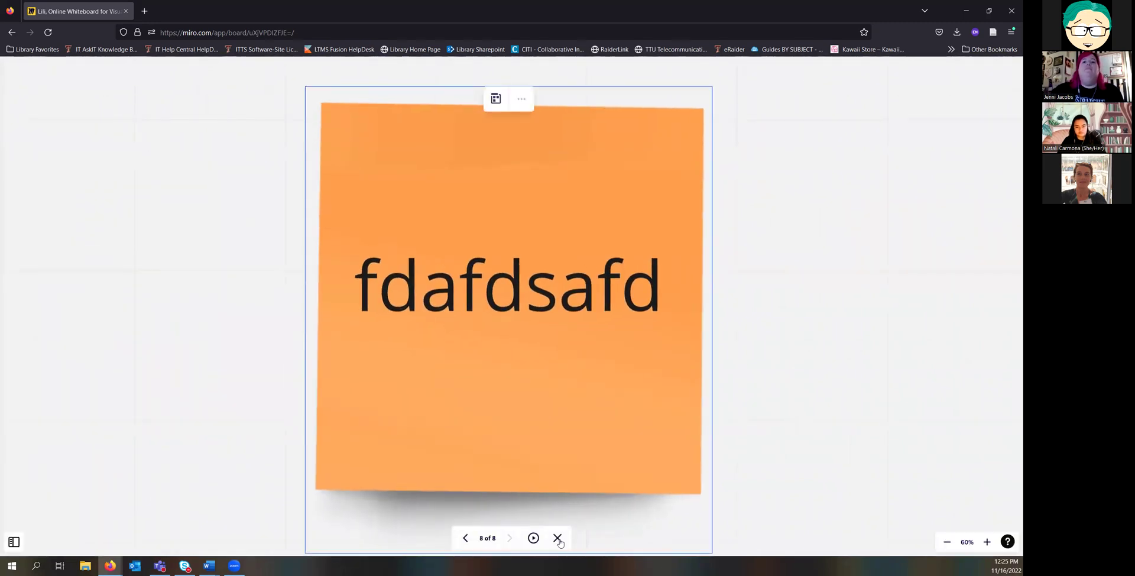
click(558, 538)
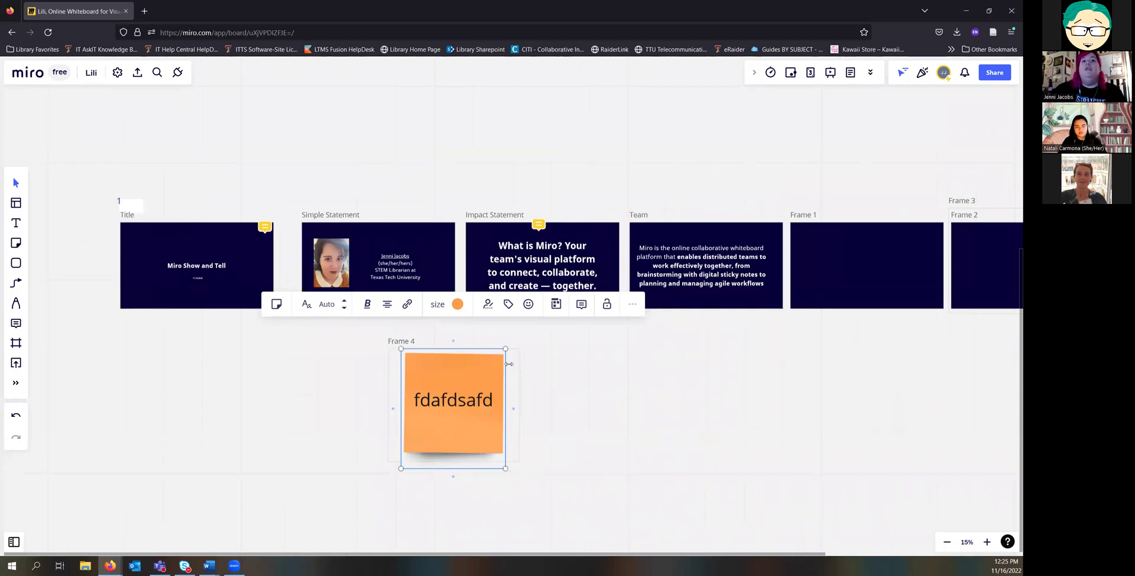
drag(517, 364, 519, 364)
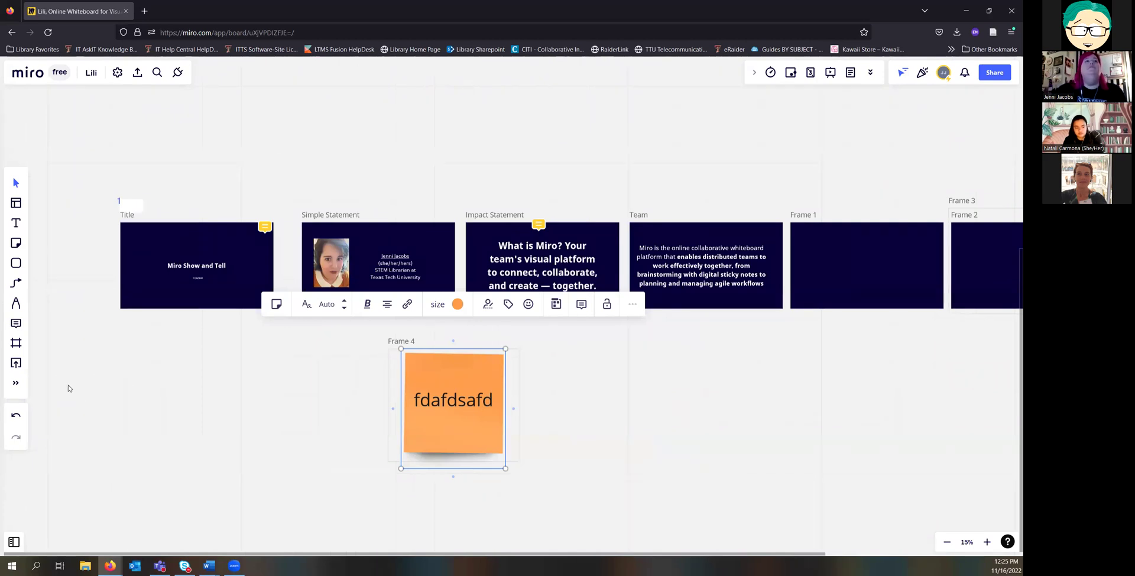
click(97, 360)
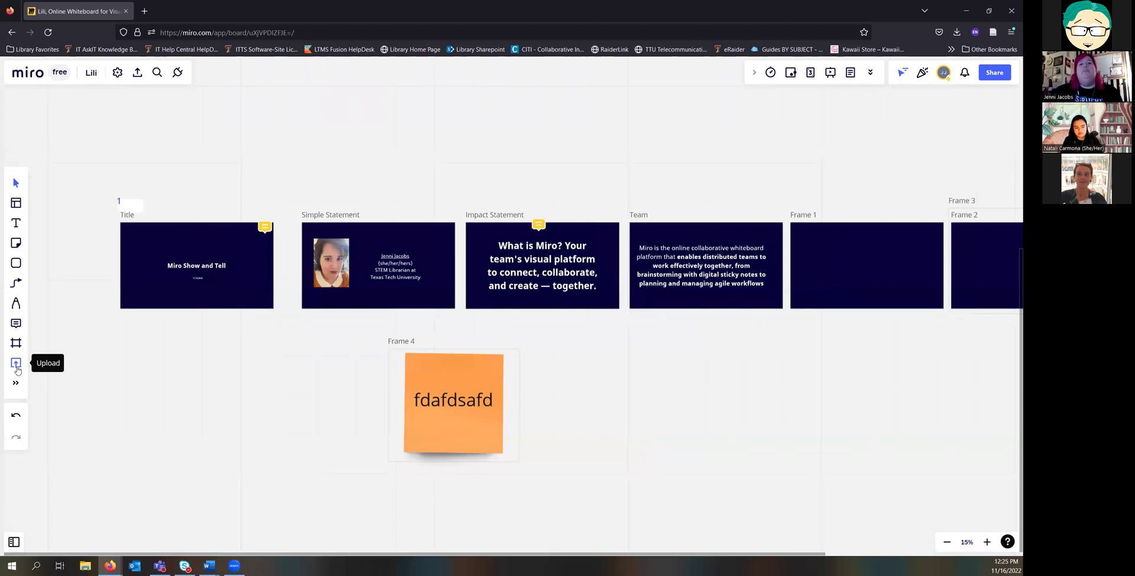
Step: Look at the available upload sources, open Web Clipper, and dismiss its Google Chrome extension offer
click(16, 364)
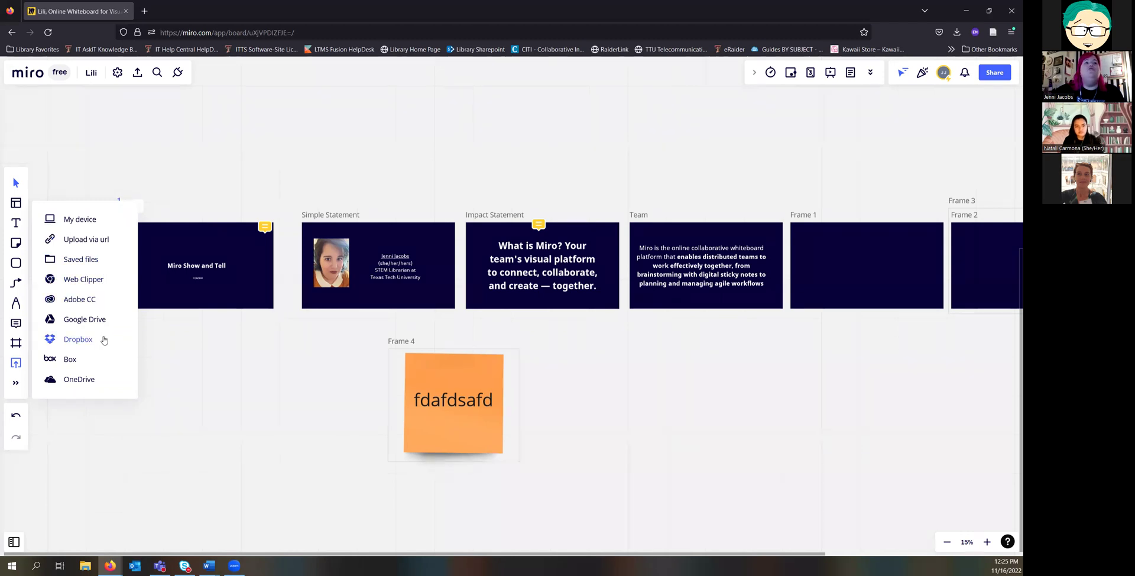
click(84, 279)
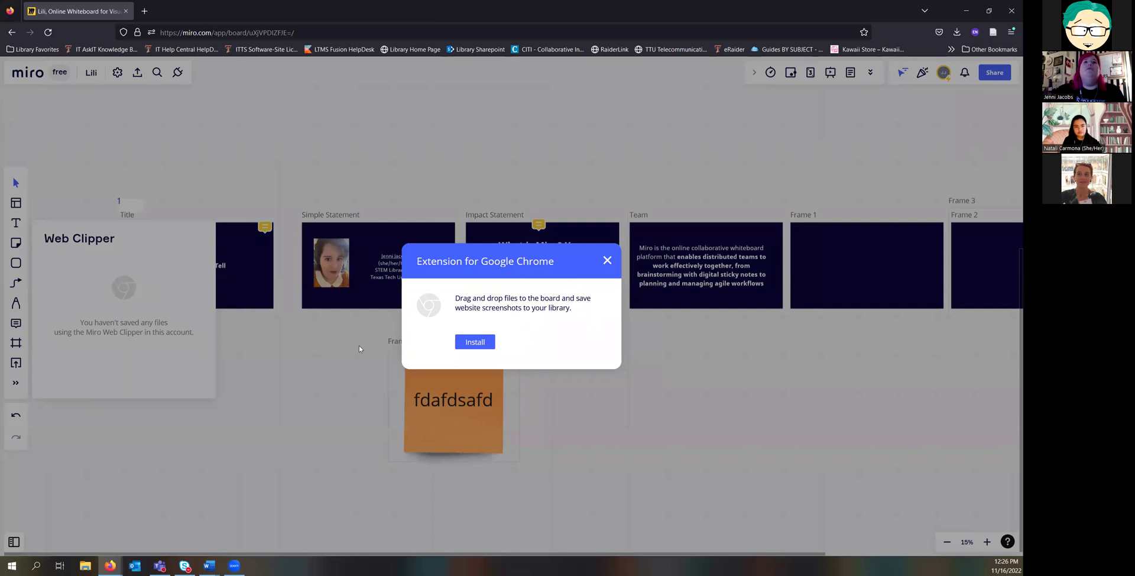
click(607, 260)
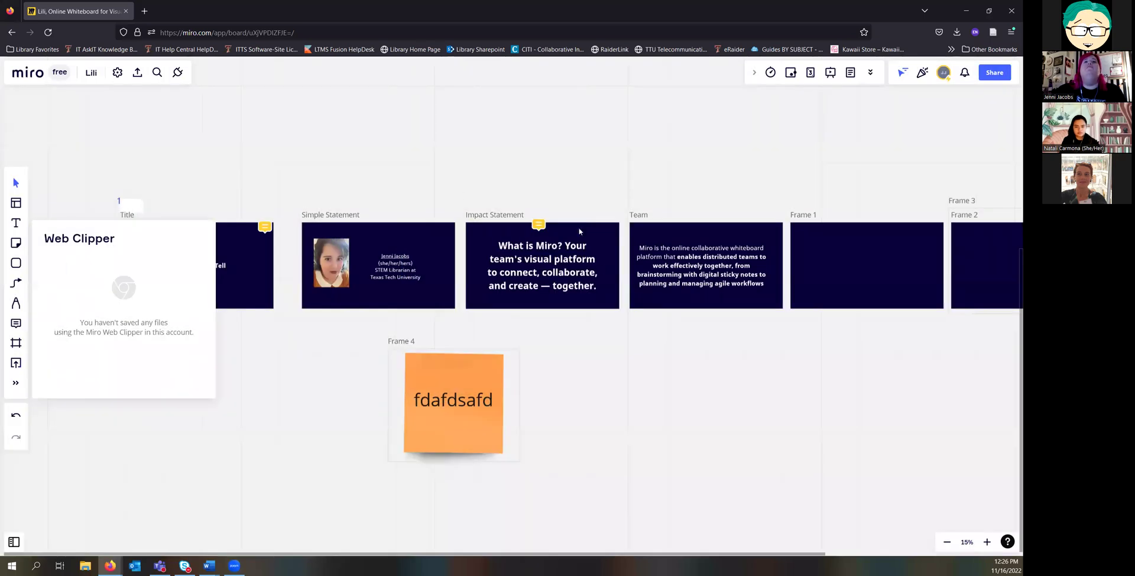
click(220, 184)
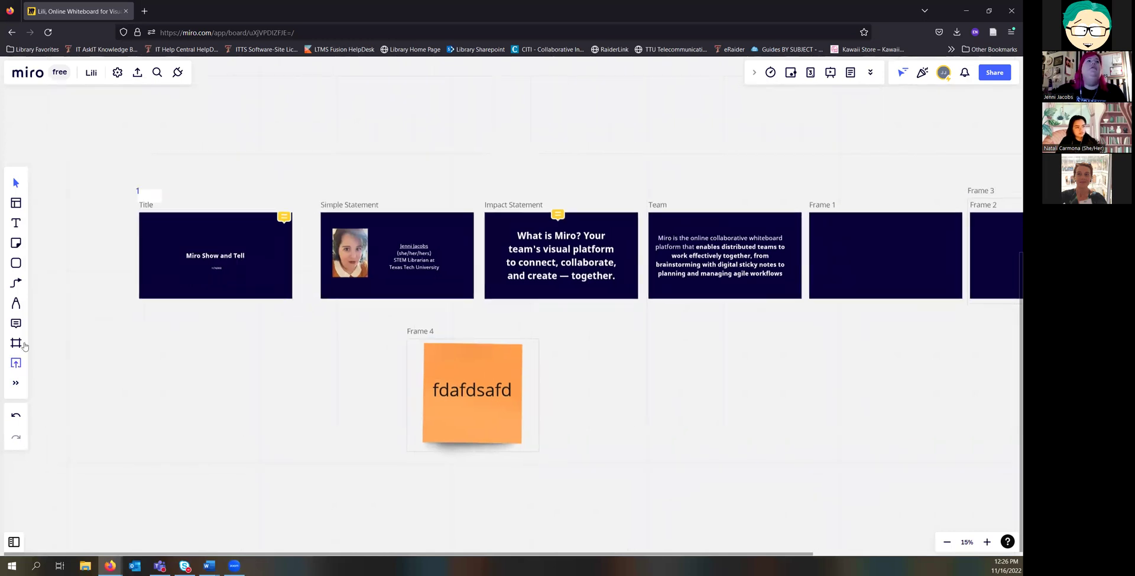
Step: Delete the whole row of frames together with the framed orange sticky note
scroll(123, 242, down, 3)
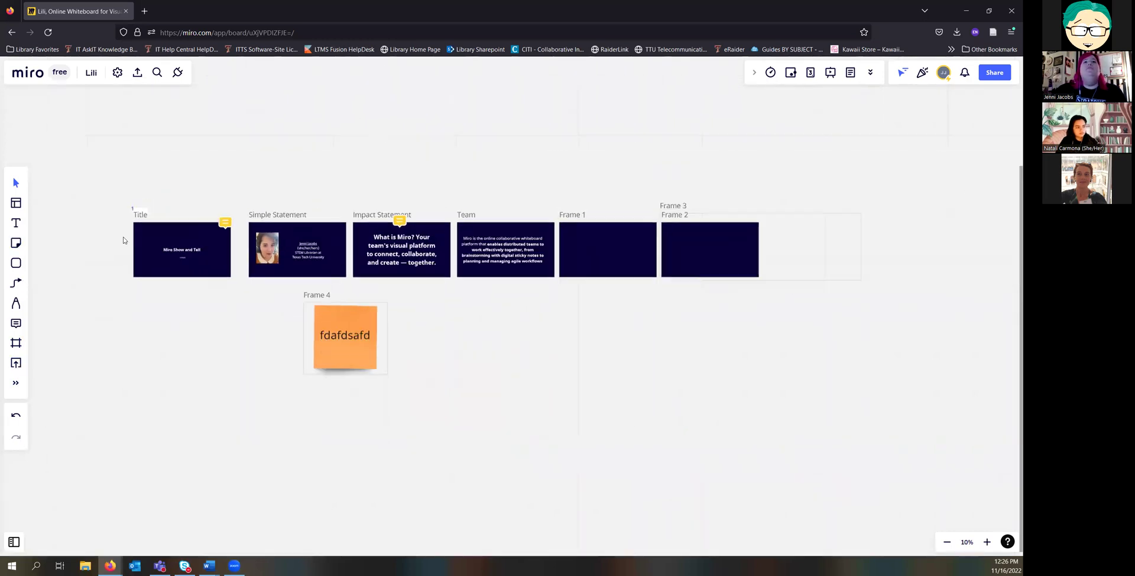
drag(64, 170, 741, 394)
key(Delete)
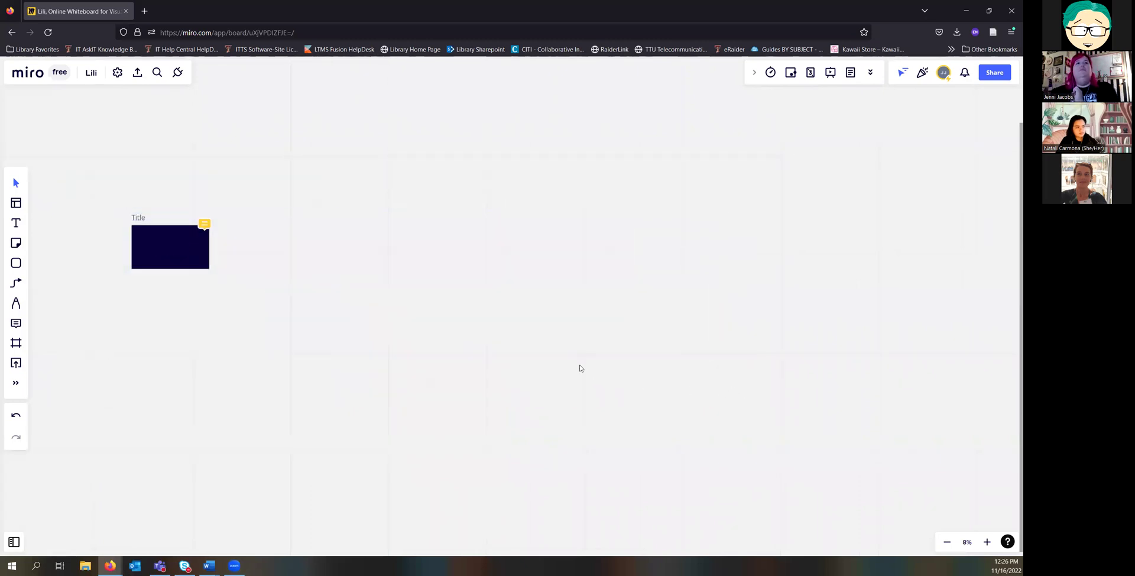
Step: Clear the comment attached to the corner of the Title frame
drag(231, 187, 127, 299)
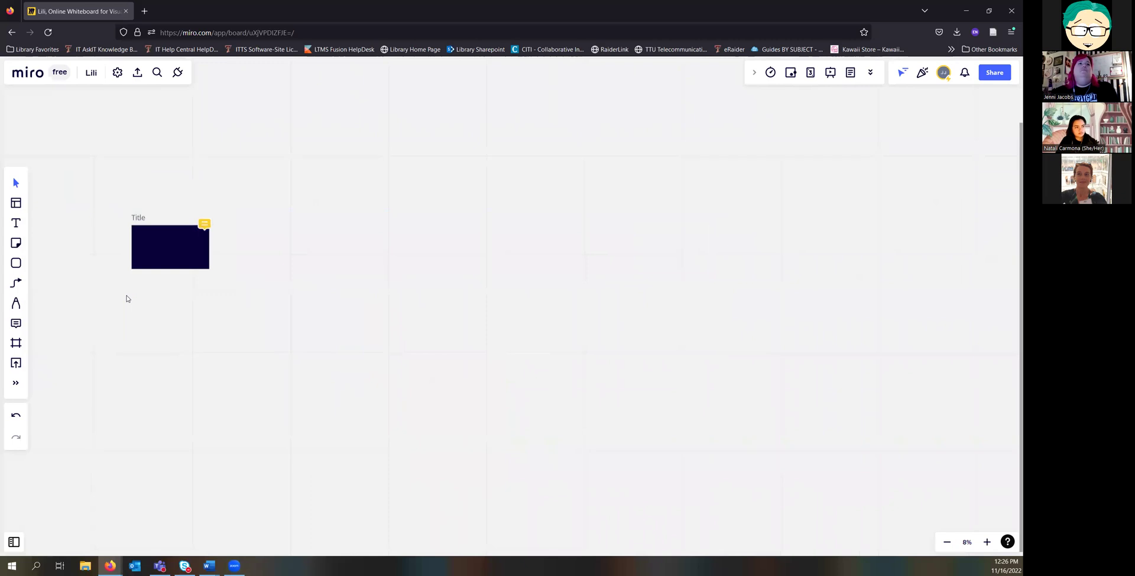
click(204, 225)
click(389, 203)
click(329, 279)
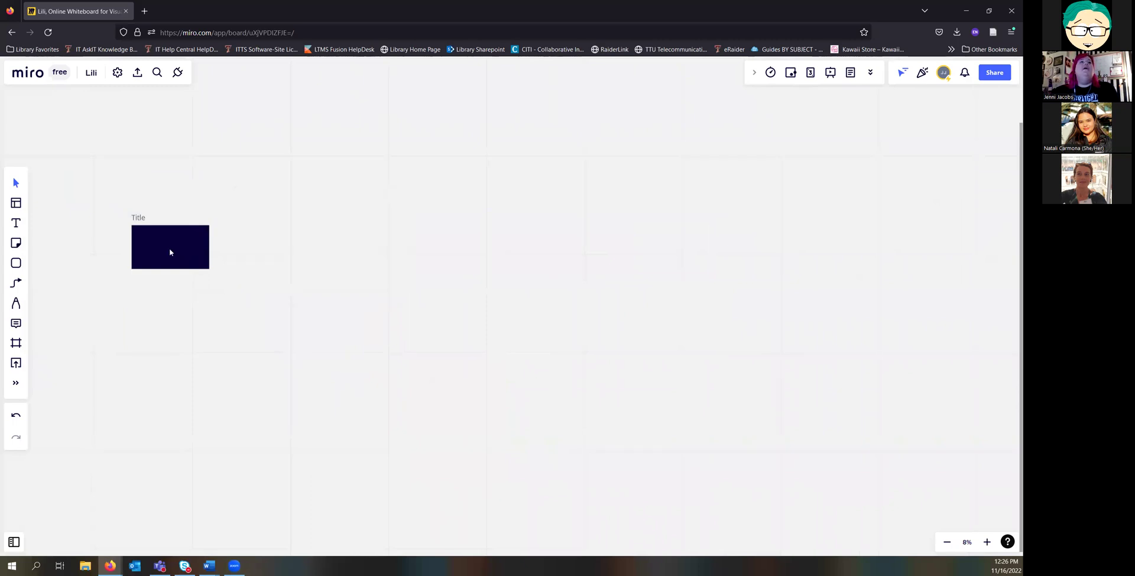
Step: Unlock the remaining Title frame and delete it from the board
click(138, 219)
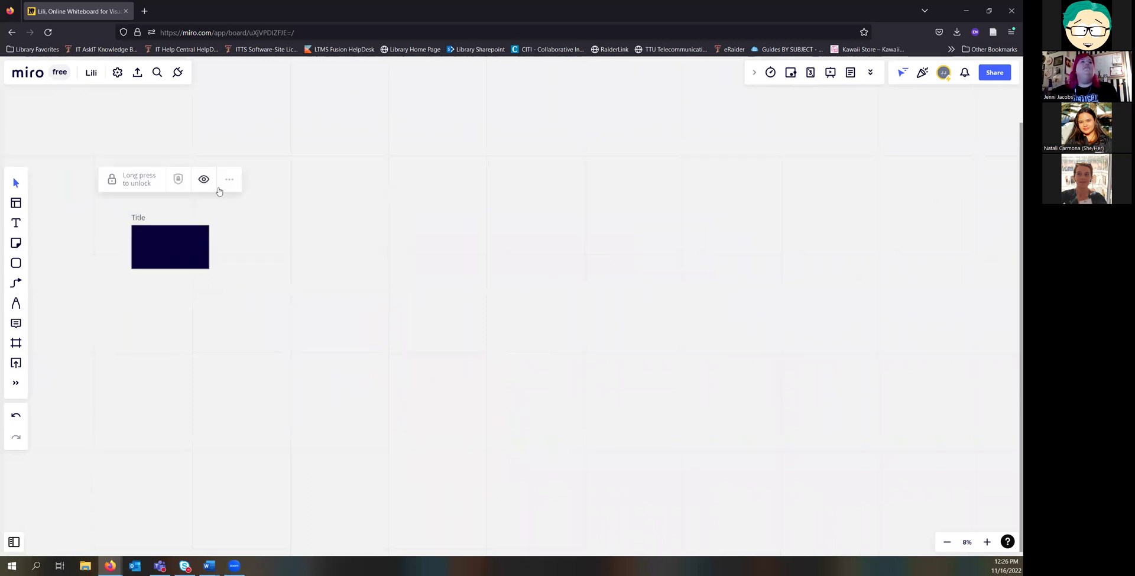
drag(76, 181, 289, 330)
key(Delete)
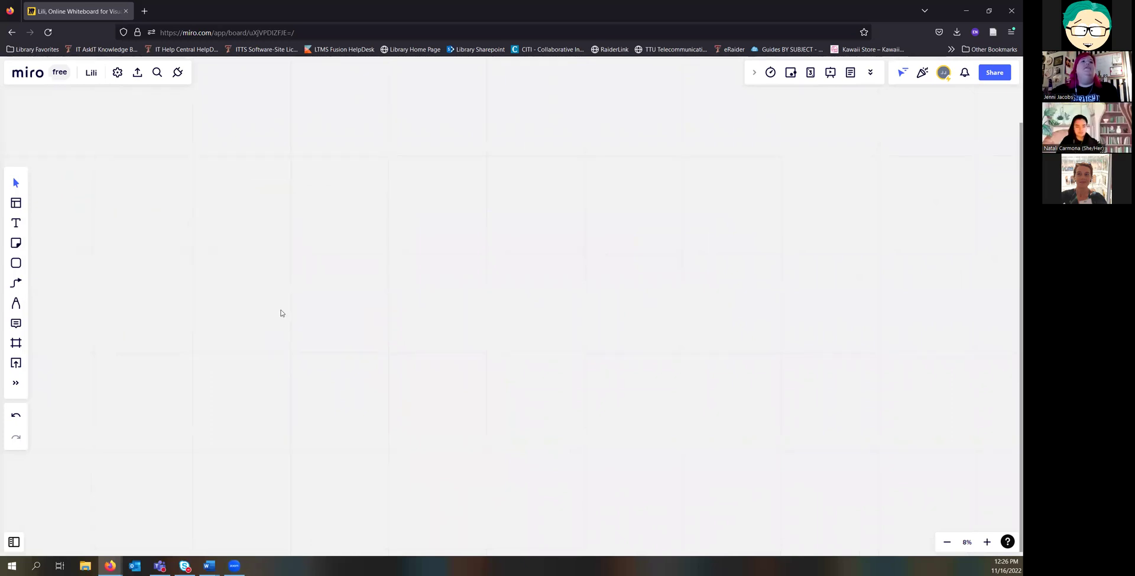
Step: Open the template library and show all templates
scroll(278, 282, down, 3)
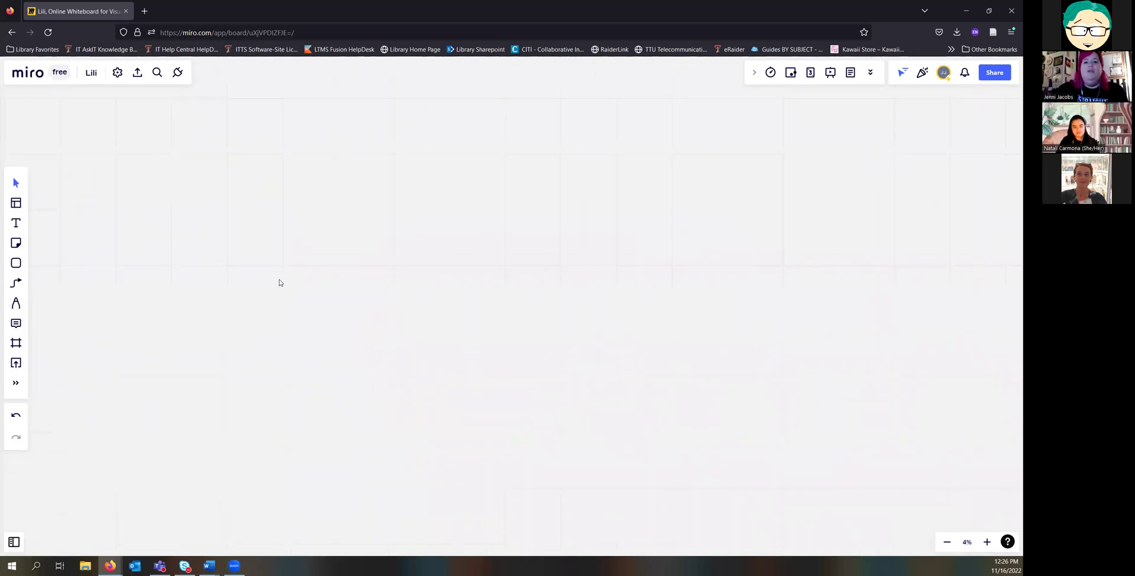
click(17, 204)
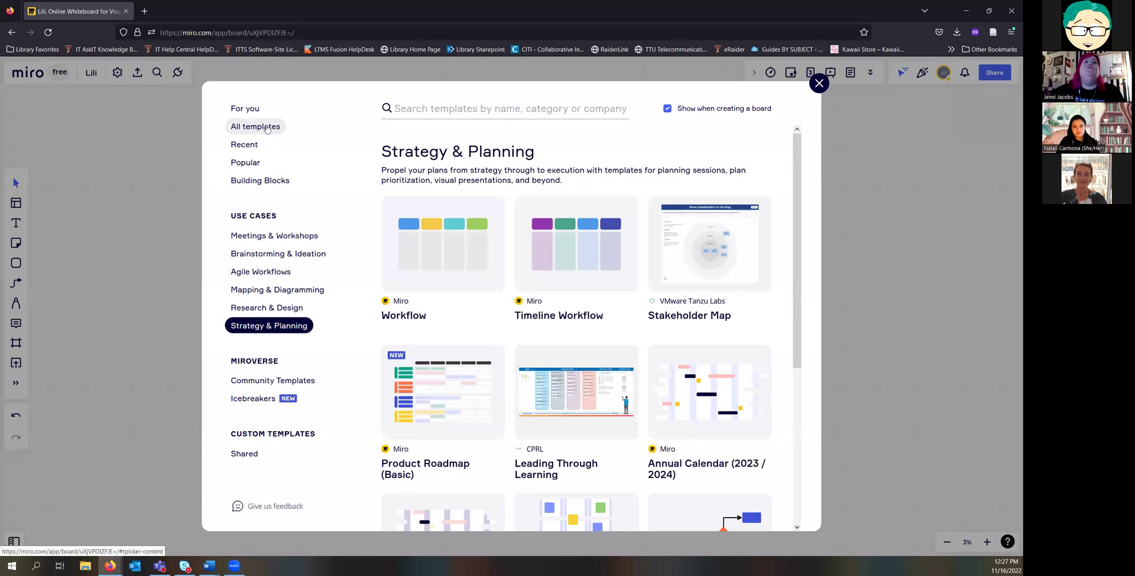
click(268, 127)
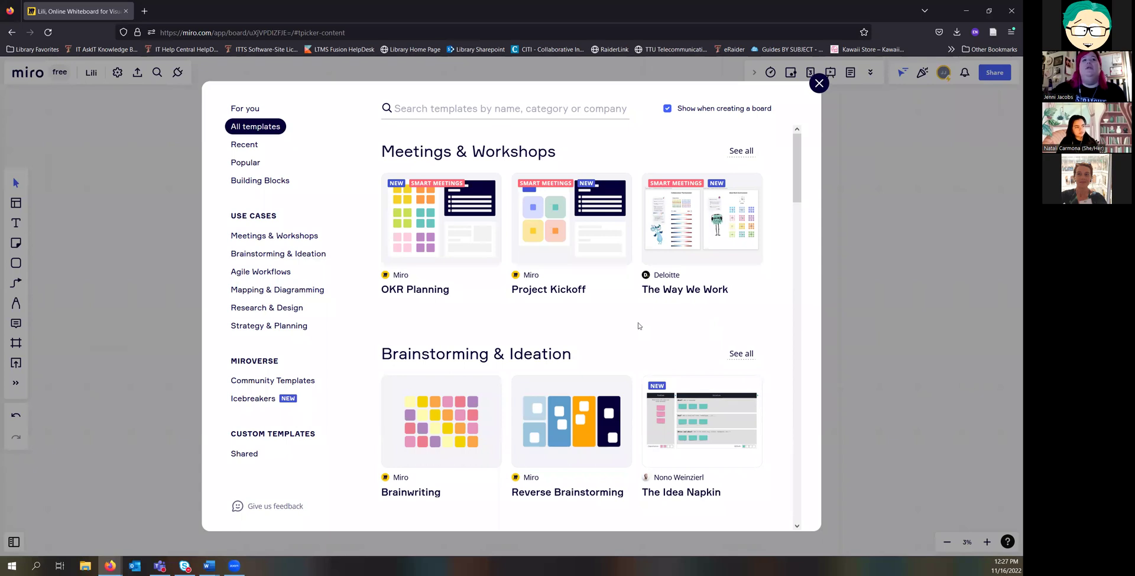
Step: Show all Meetings & Workshops templates and look through the collection down to the icebreaker templates
click(742, 152)
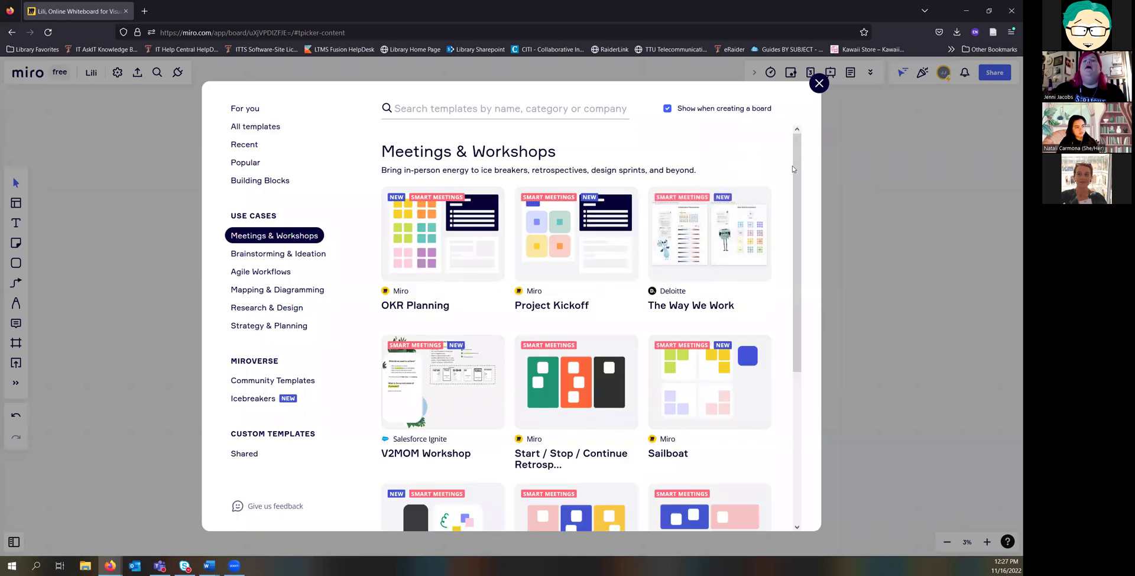
scroll(793, 178, down, 1)
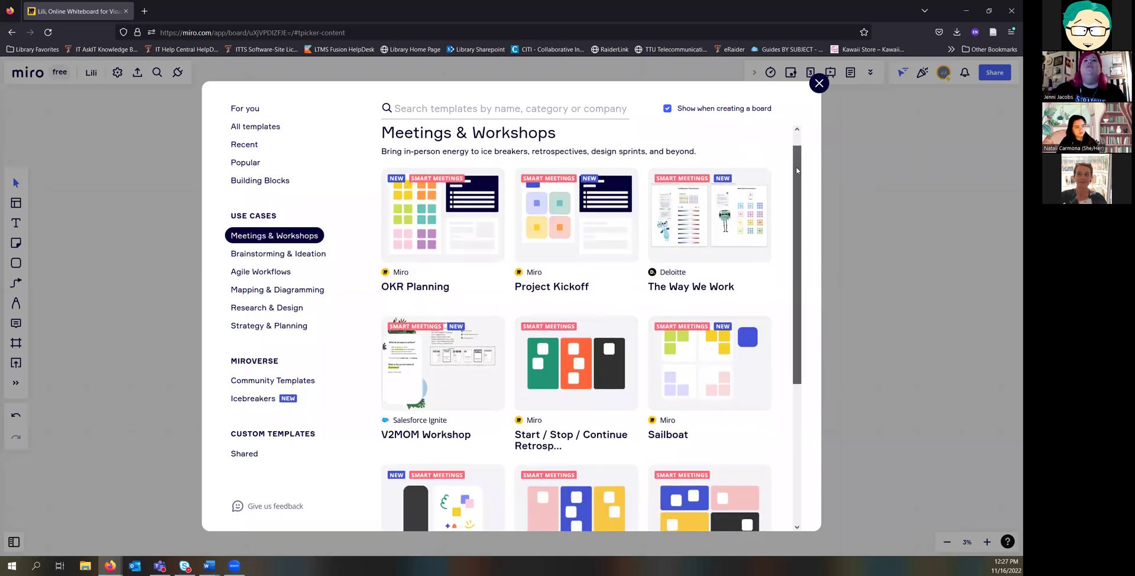
drag(794, 181, 778, 270)
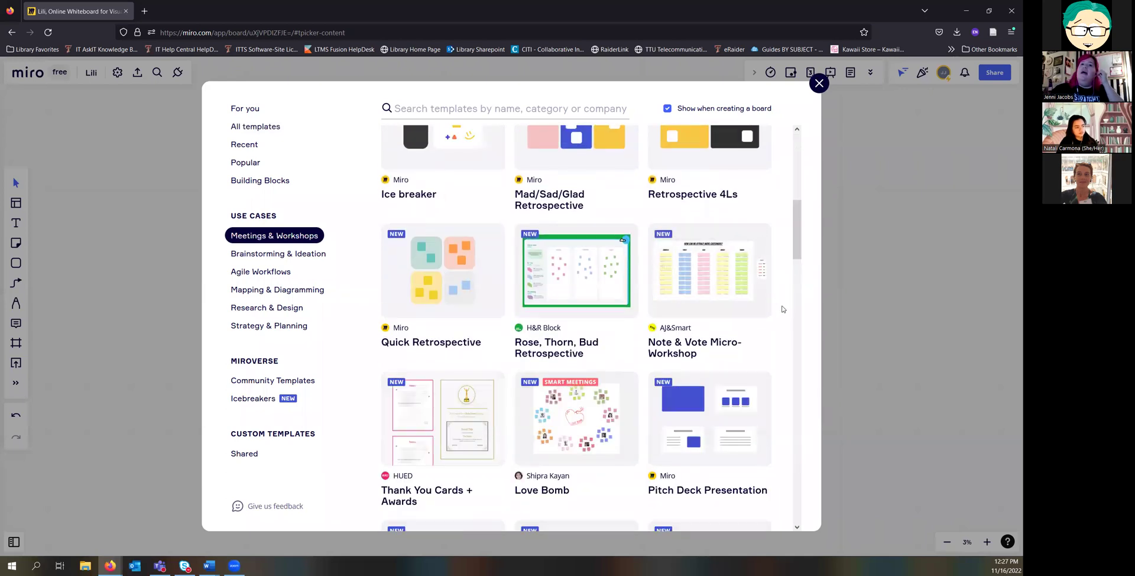
scroll(783, 309, down, 3)
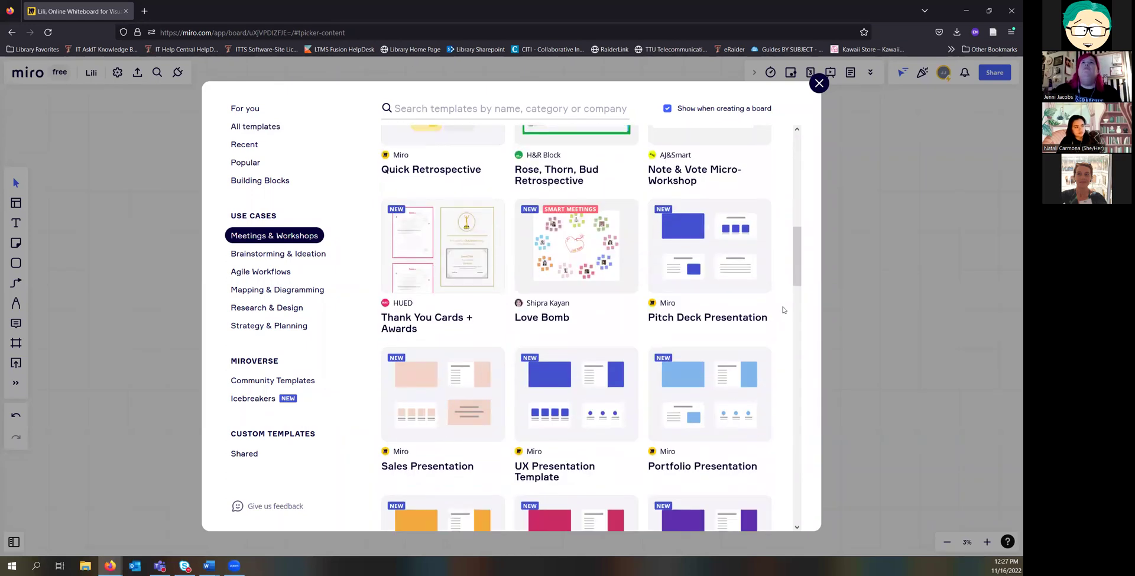
scroll(782, 309, down, 3)
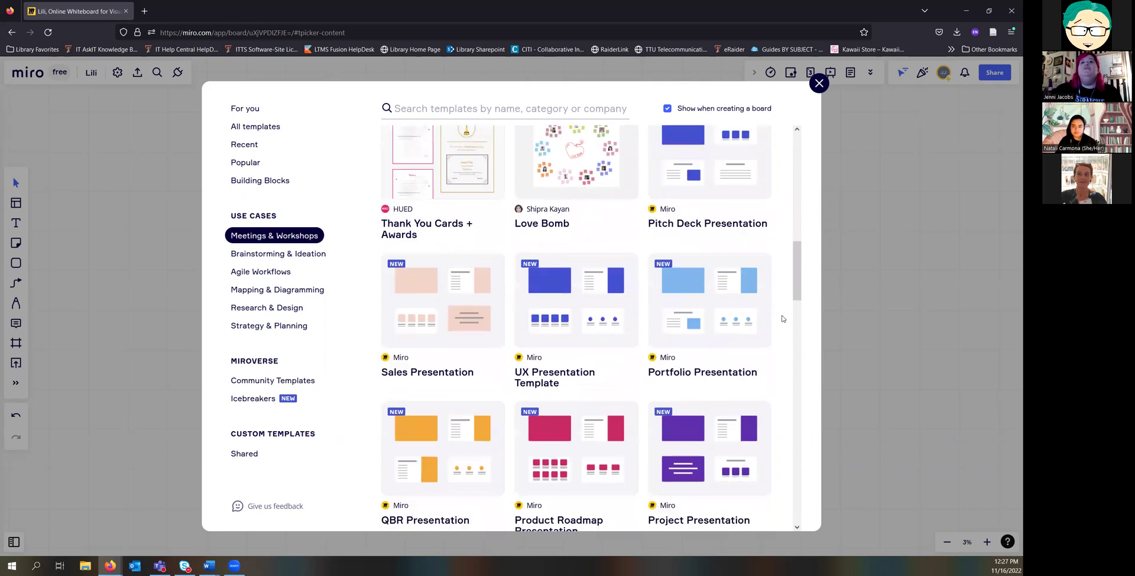
scroll(783, 318, down, 1)
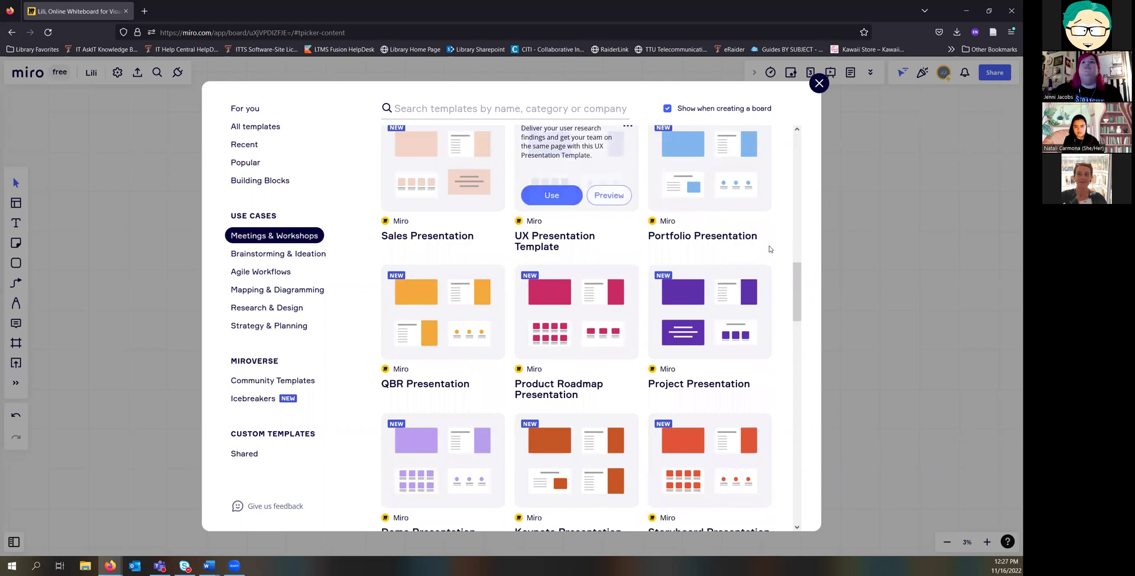
scroll(772, 247, down, 9)
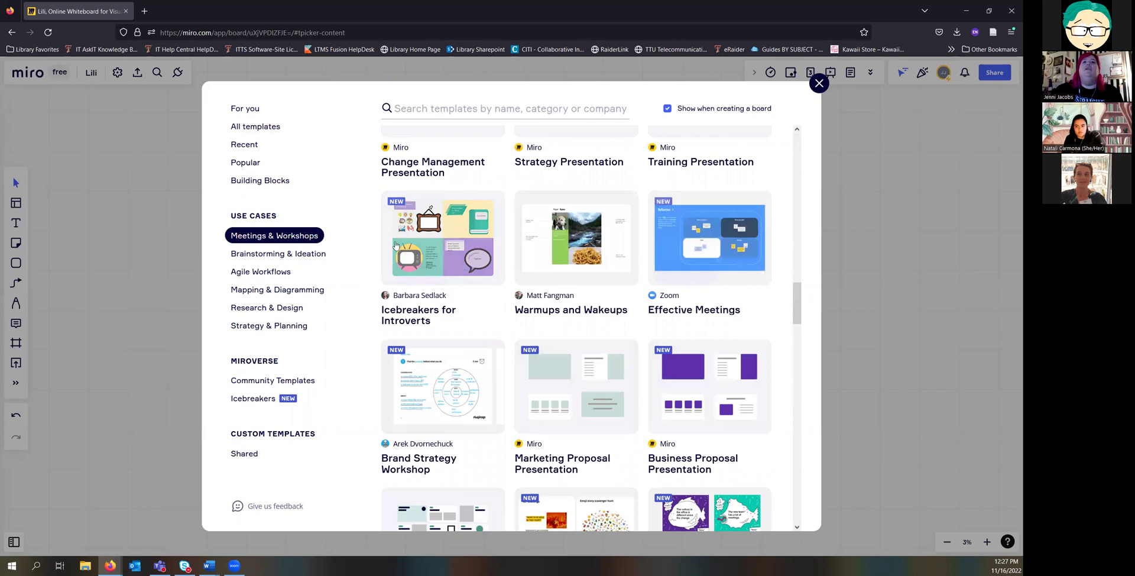
Step: Preview the Icebreakers for Introverts template and add its pre-filled version to the board
mouse_move(401, 253)
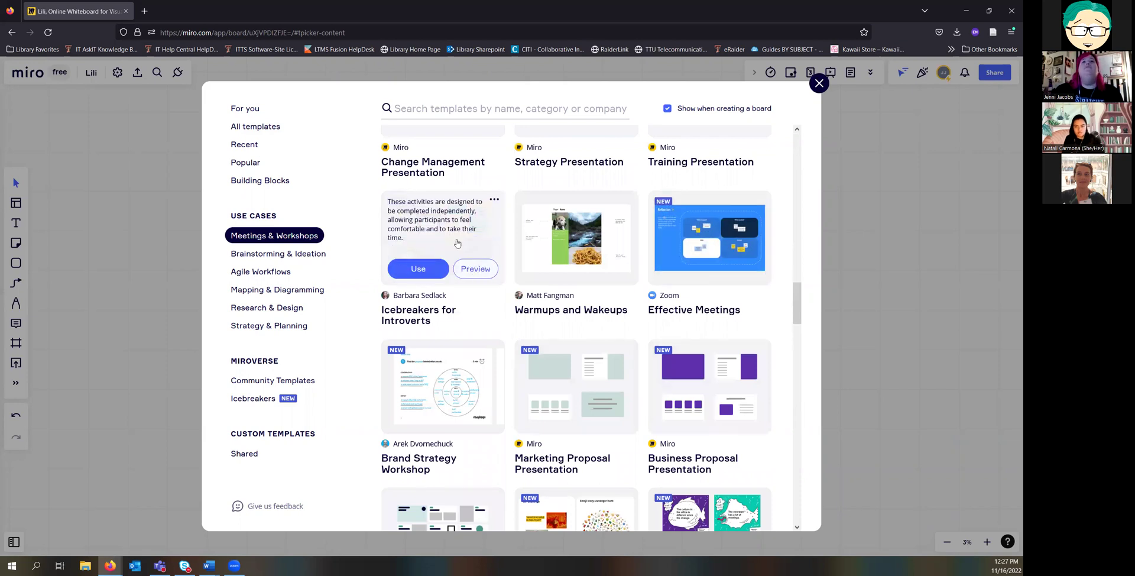
click(476, 269)
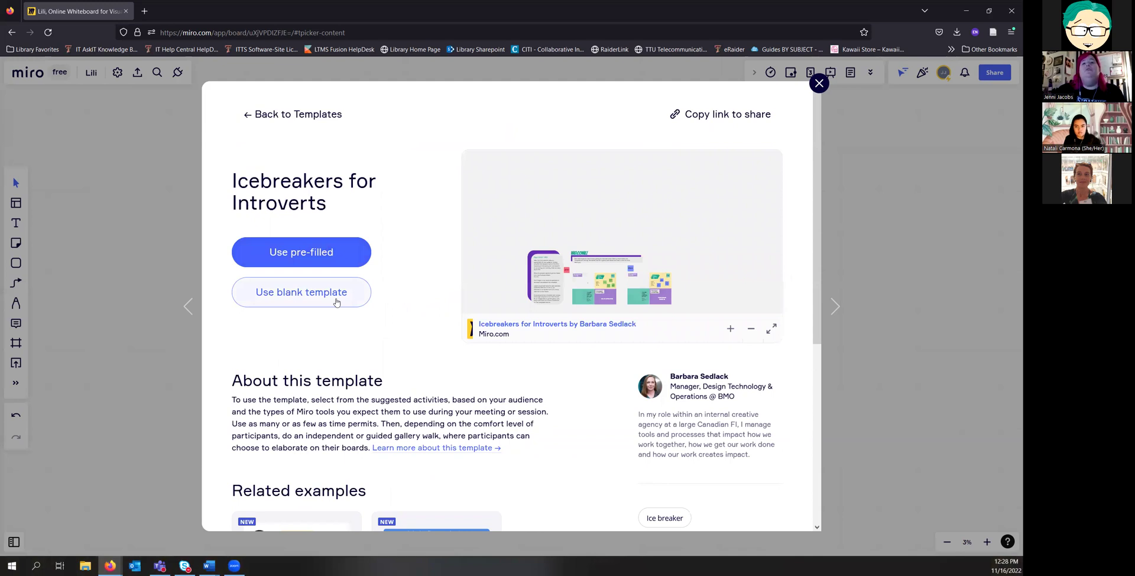
click(319, 253)
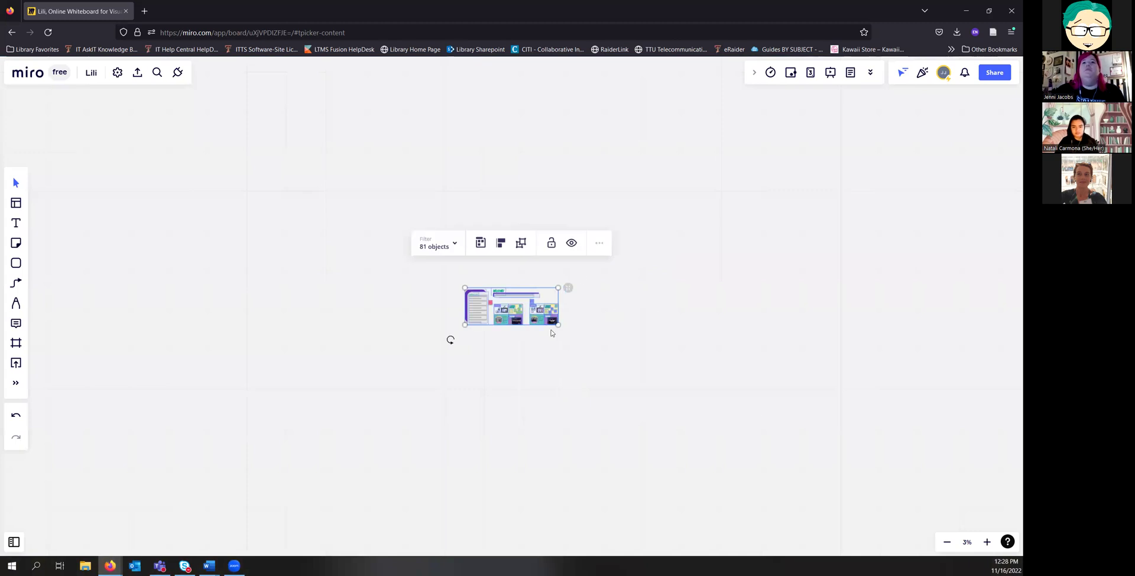
Step: Move the pink name sticky note directly above its four-panel board and nudge the blue name sticky note slightly up and left
scroll(578, 349, up, 3)
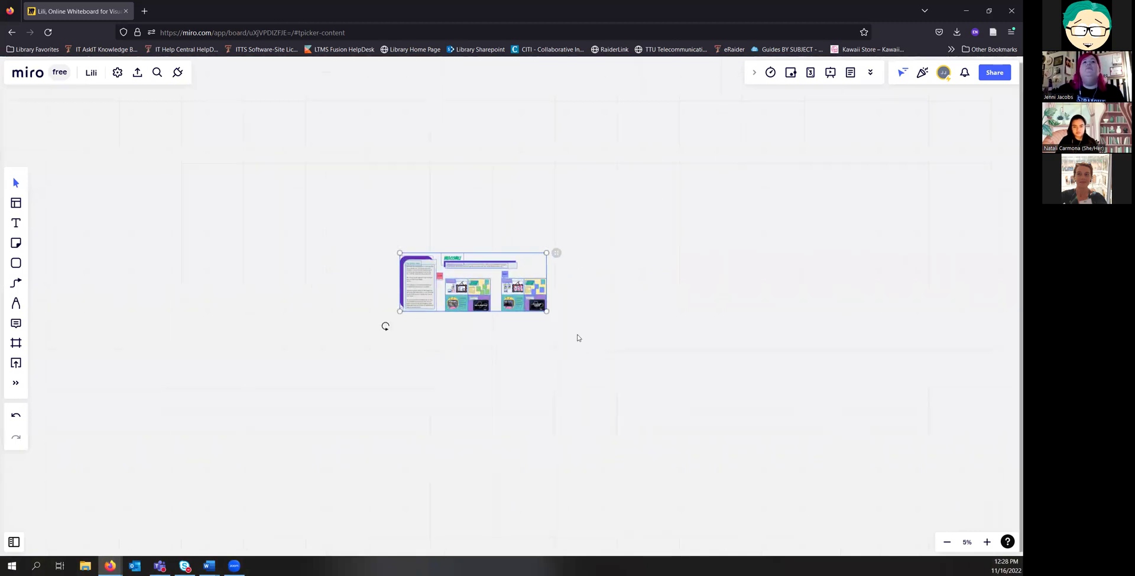
scroll(567, 313, up, 5)
drag(570, 299, 977, 337)
scroll(674, 329, up, 4)
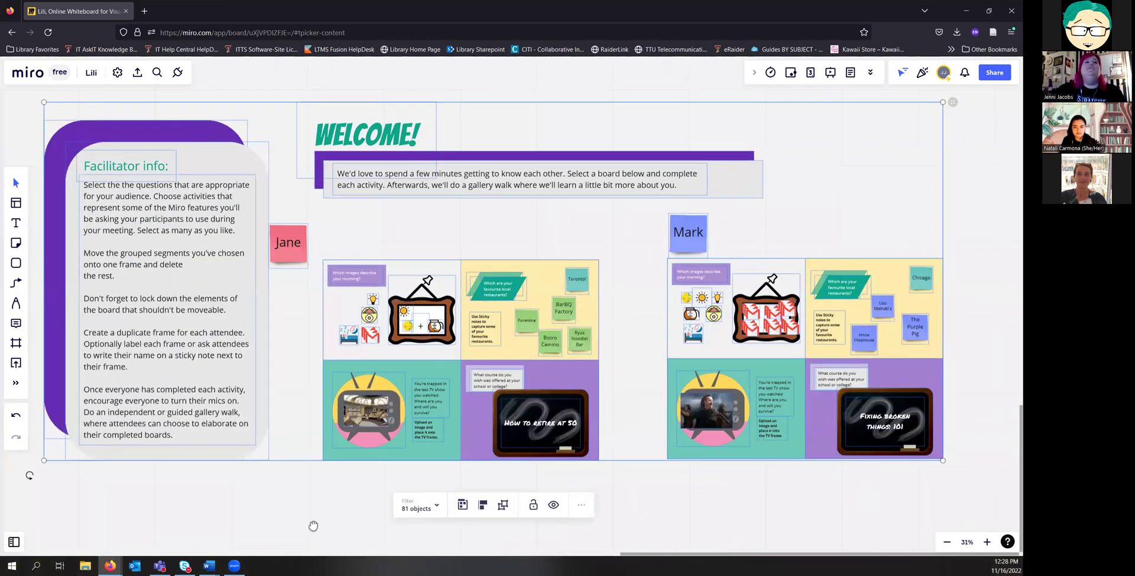
drag(313, 526, 358, 538)
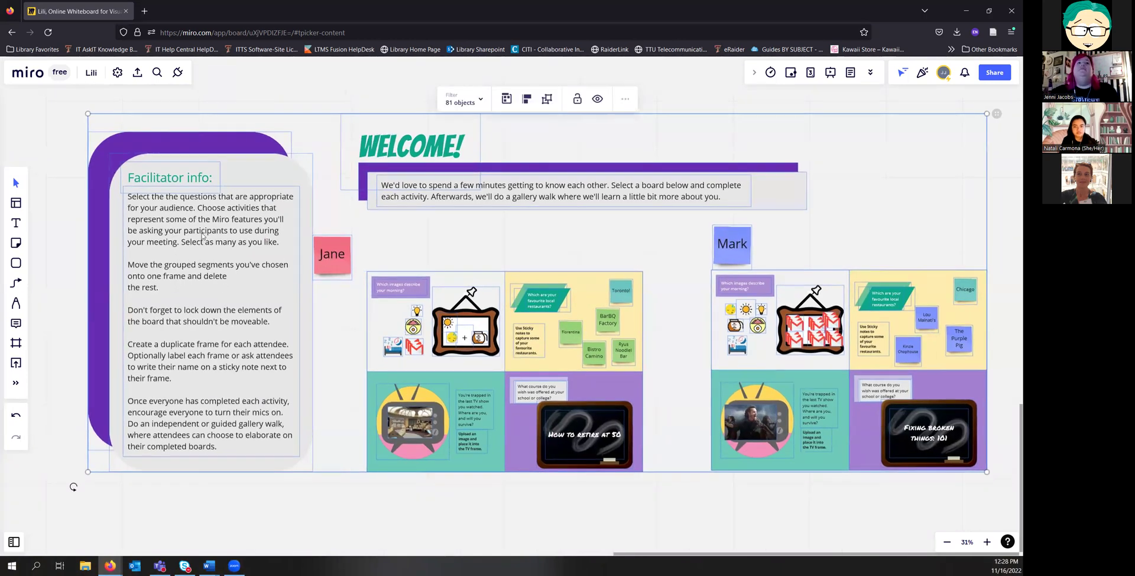
click(429, 239)
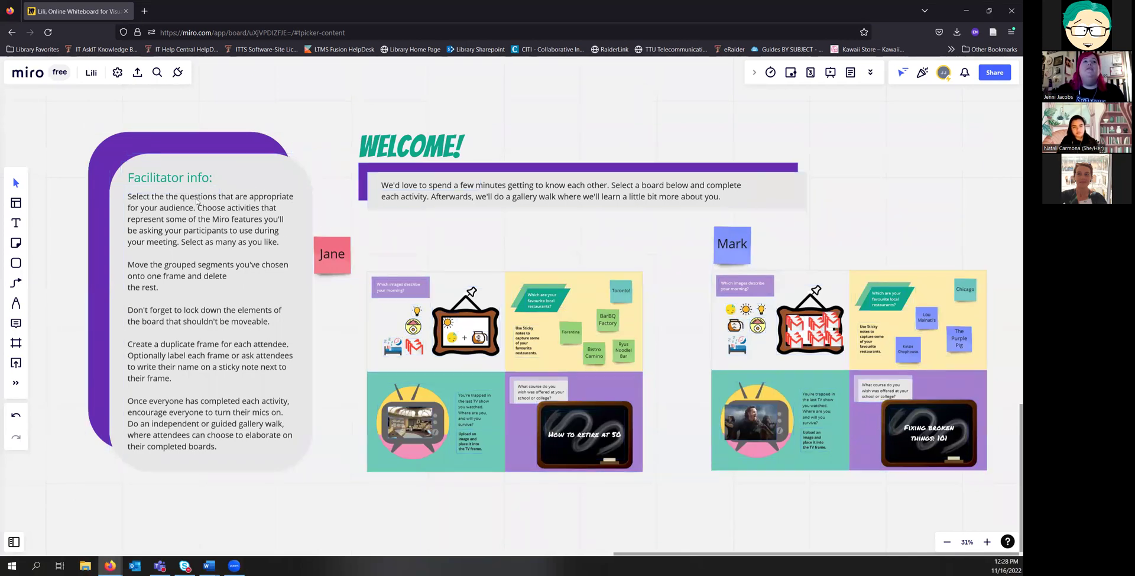
drag(349, 248, 398, 239)
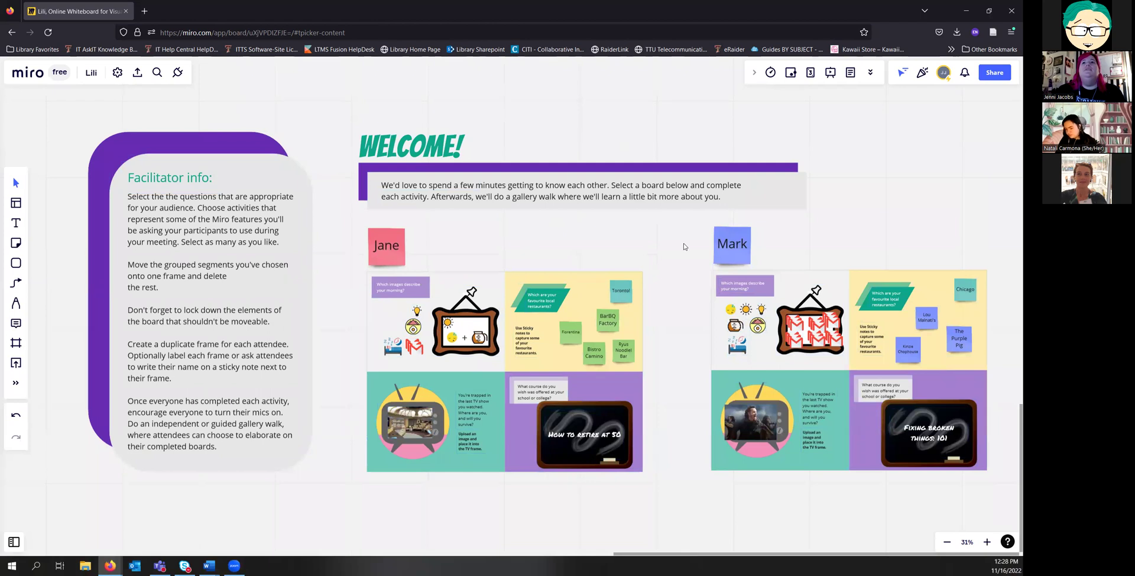
drag(732, 255, 728, 248)
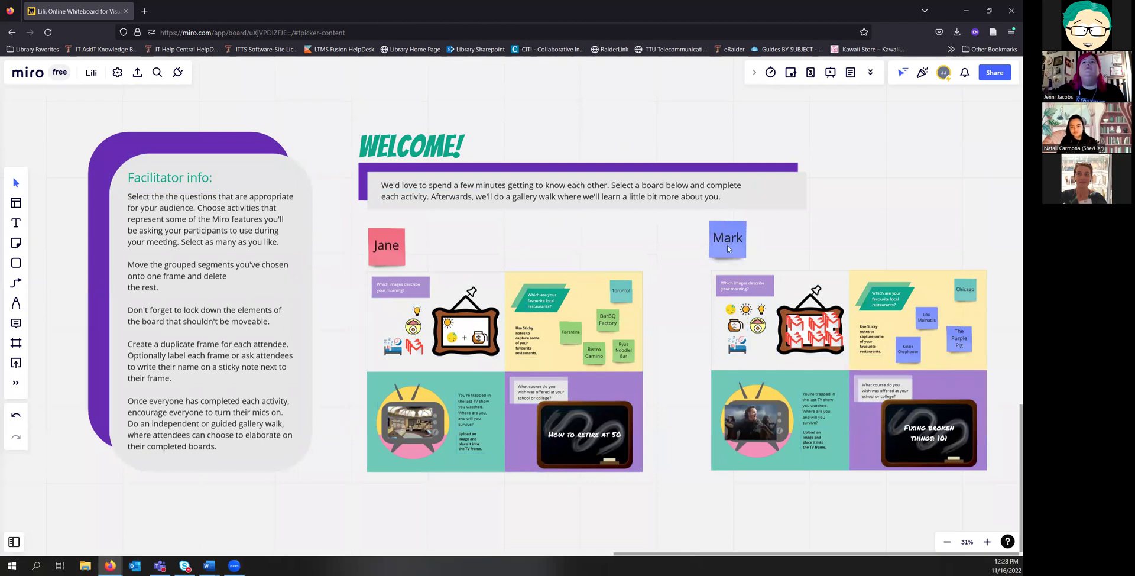
Step: Duplicate the second four-panel board with its blue name sticky note and place the copy below the first board
scroll(569, 249, right, 4)
scroll(569, 249, down, 1)
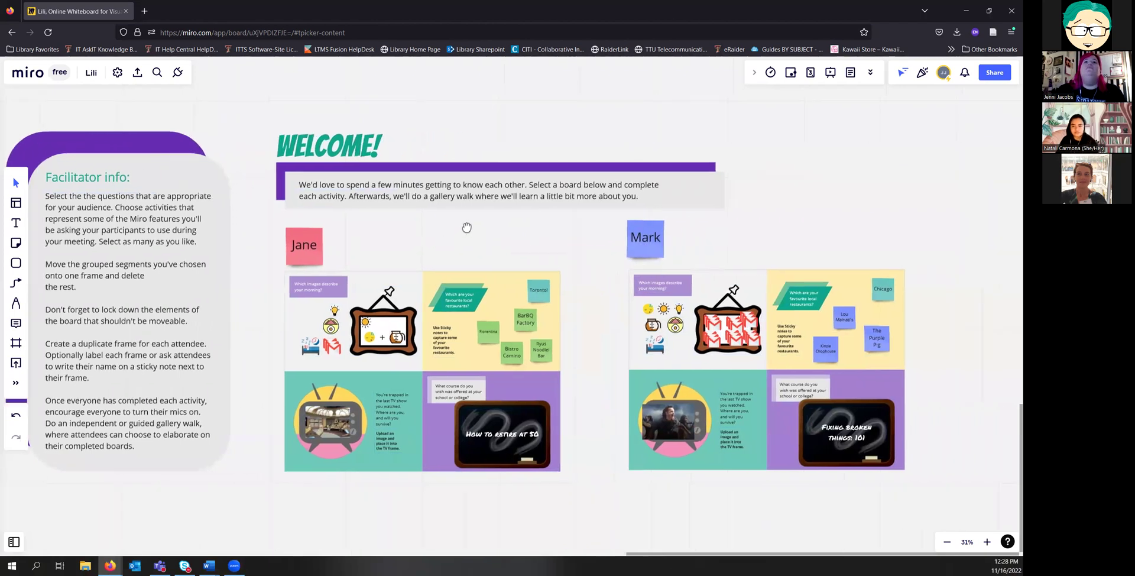
drag(548, 200, 878, 466)
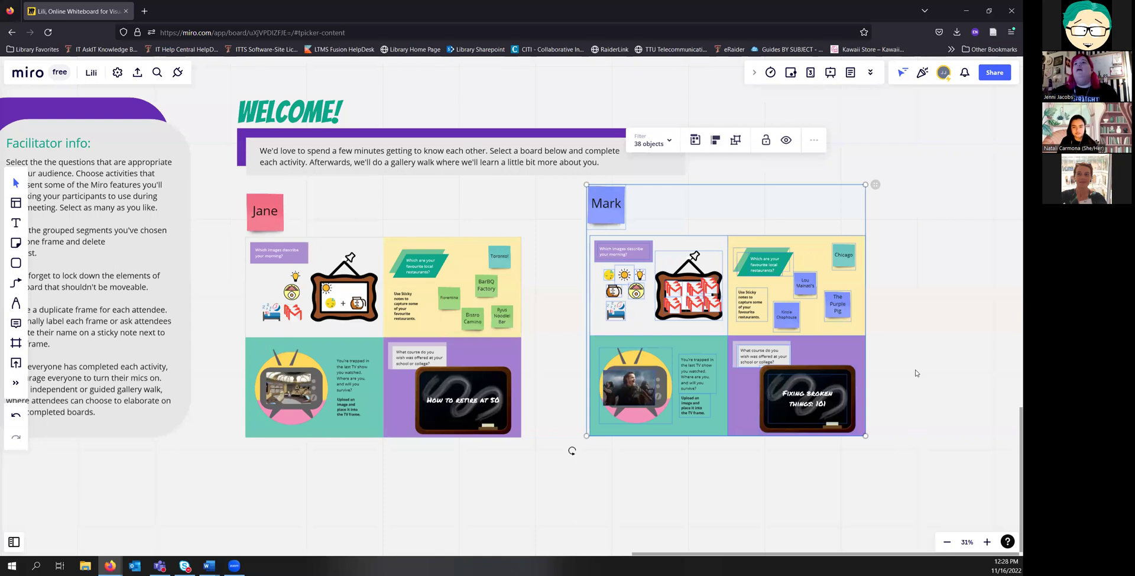
scroll(917, 364, down, 2)
scroll(785, 401, down, 1)
key(ctrl+v)
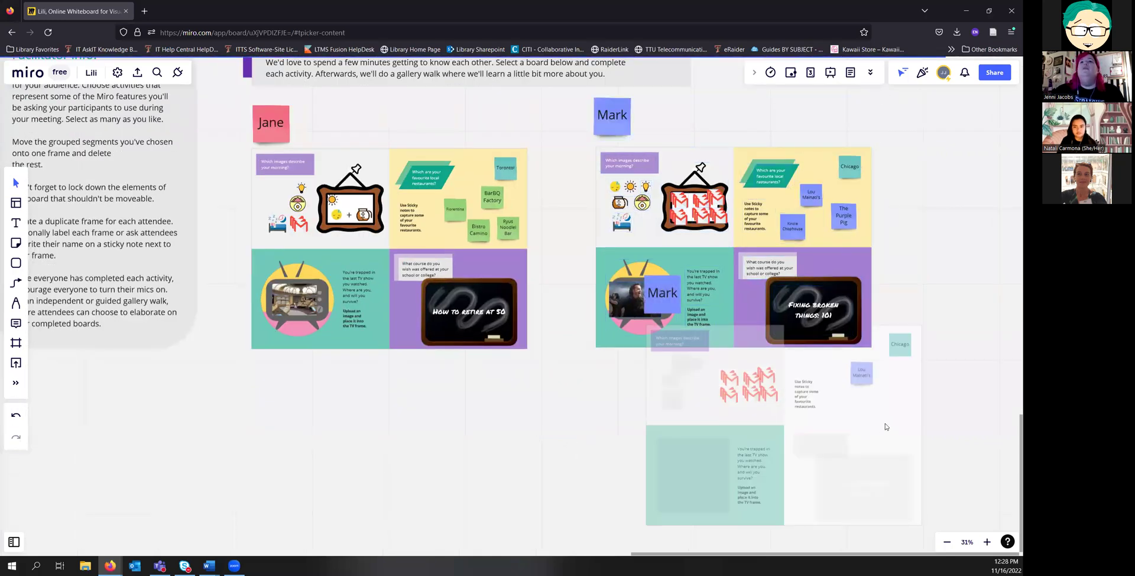
drag(908, 291, 515, 400)
click(679, 447)
Step: Examine the four activity panels of the first board and how their questions are answered
scroll(563, 277, up, 4)
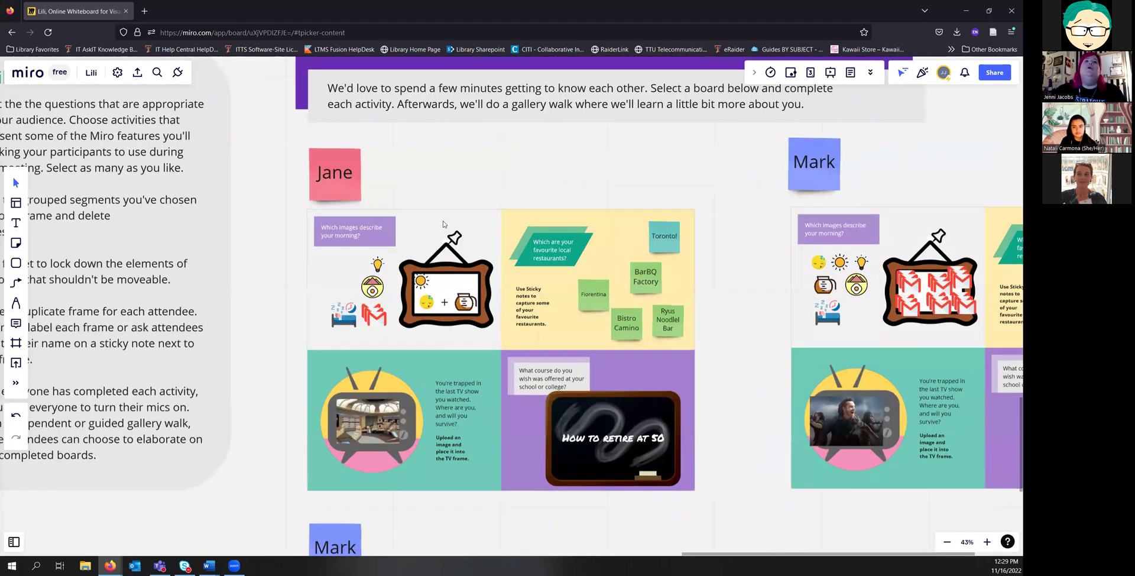
scroll(354, 284, up, 5)
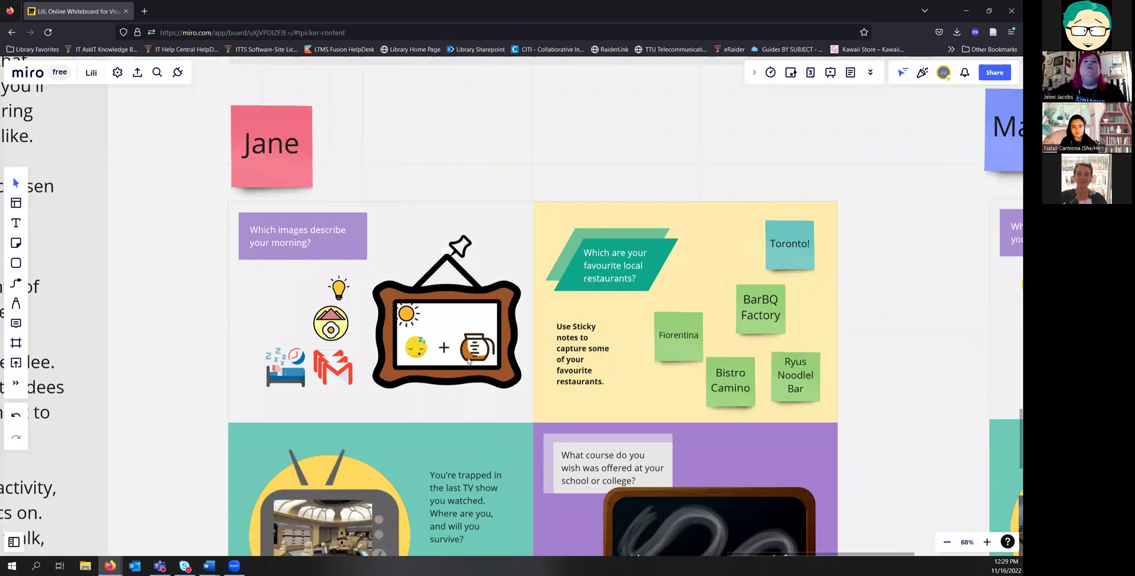
scroll(569, 135, down, 5)
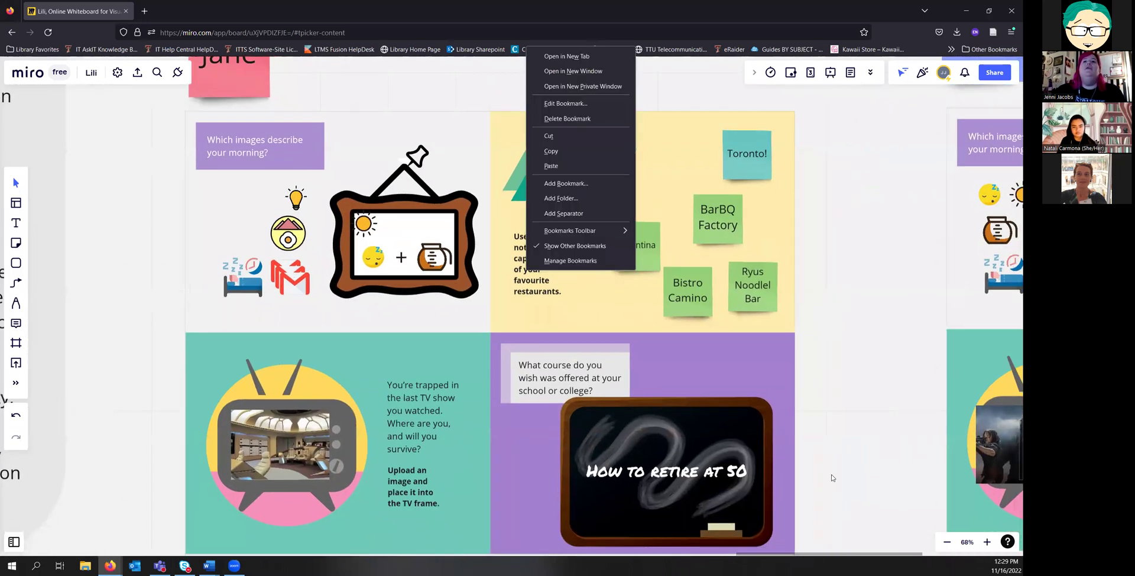
scroll(833, 426, down, 1)
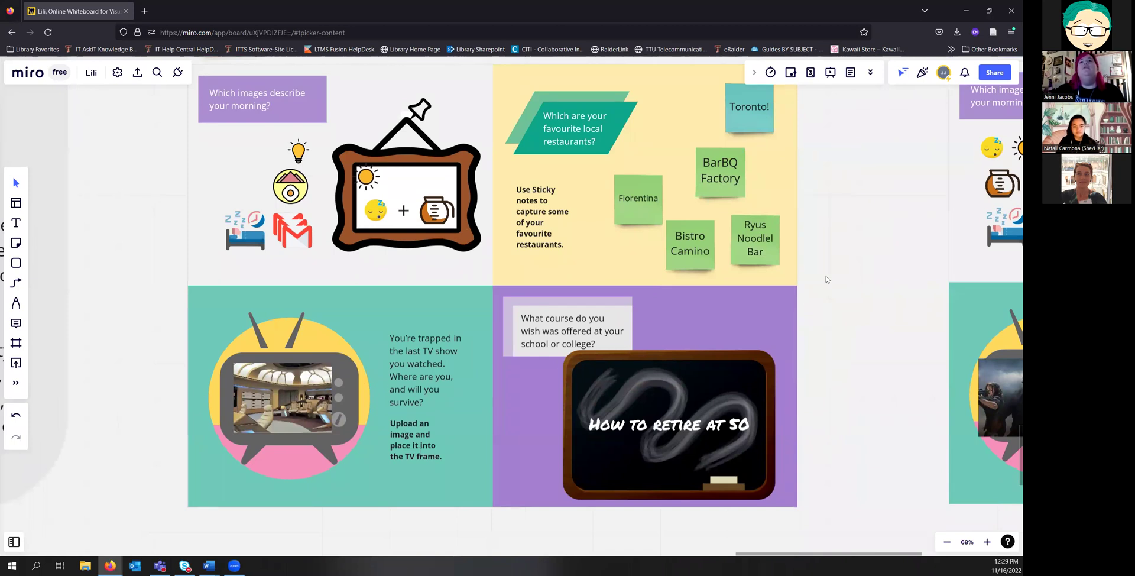
scroll(825, 311, up, 2)
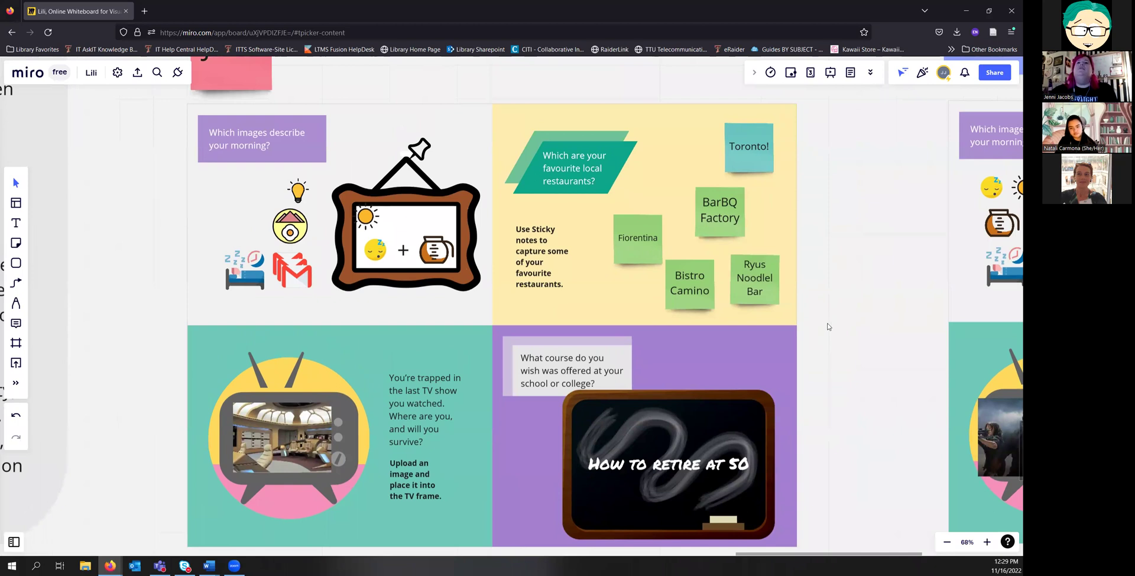
Step: Delete the entire icebreaker template together with the duplicated board
scroll(830, 325, down, 10)
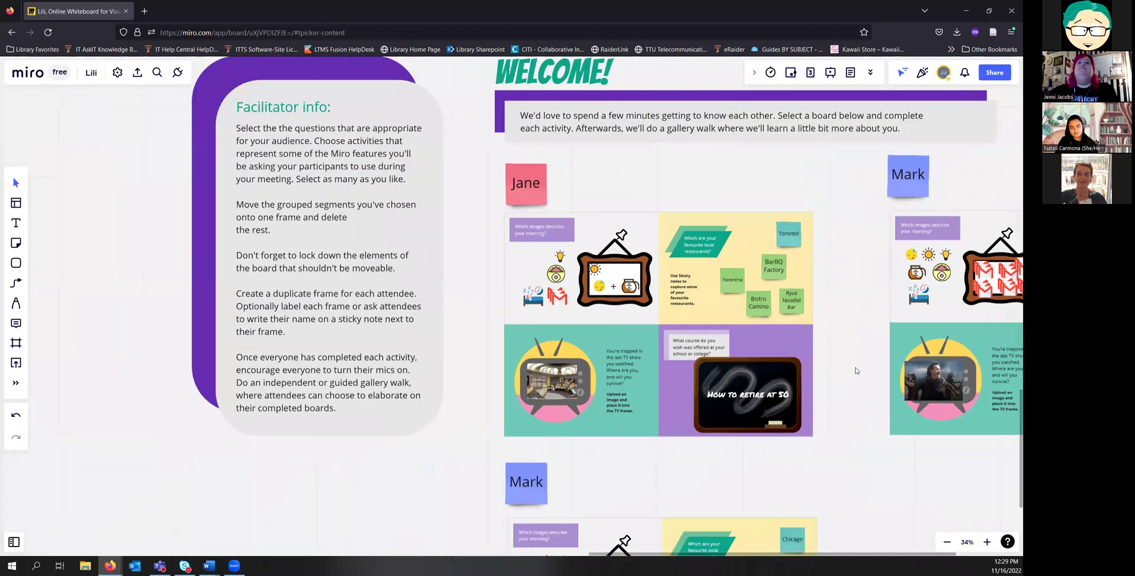
drag(796, 427, 575, 365)
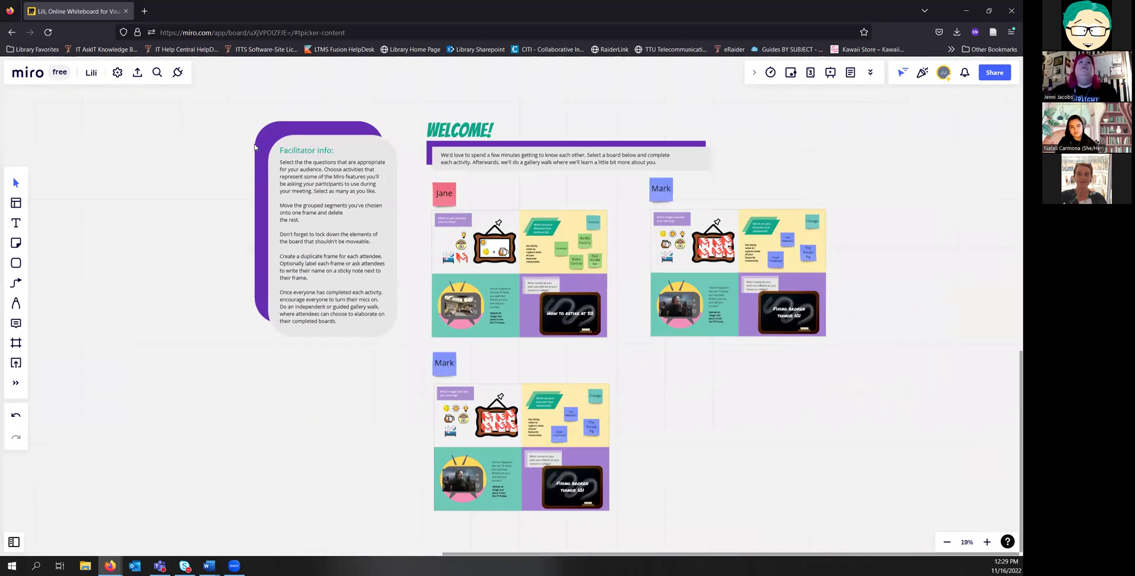
drag(753, 435, 937, 277)
key(Delete)
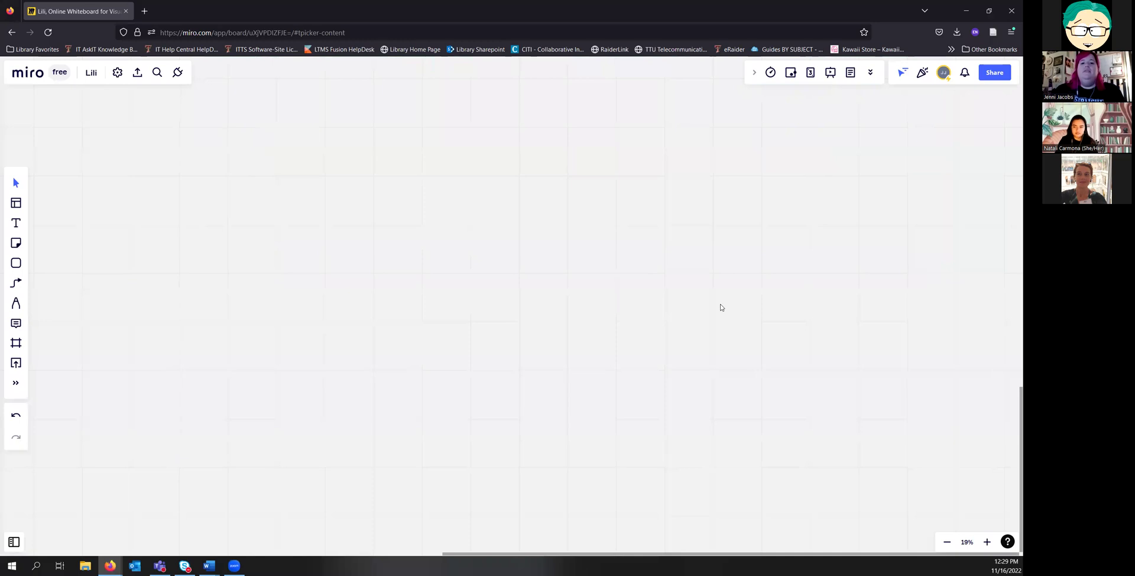
Step: Open the template library and show the Mapping & Diagramming templates
scroll(681, 321, down, 3)
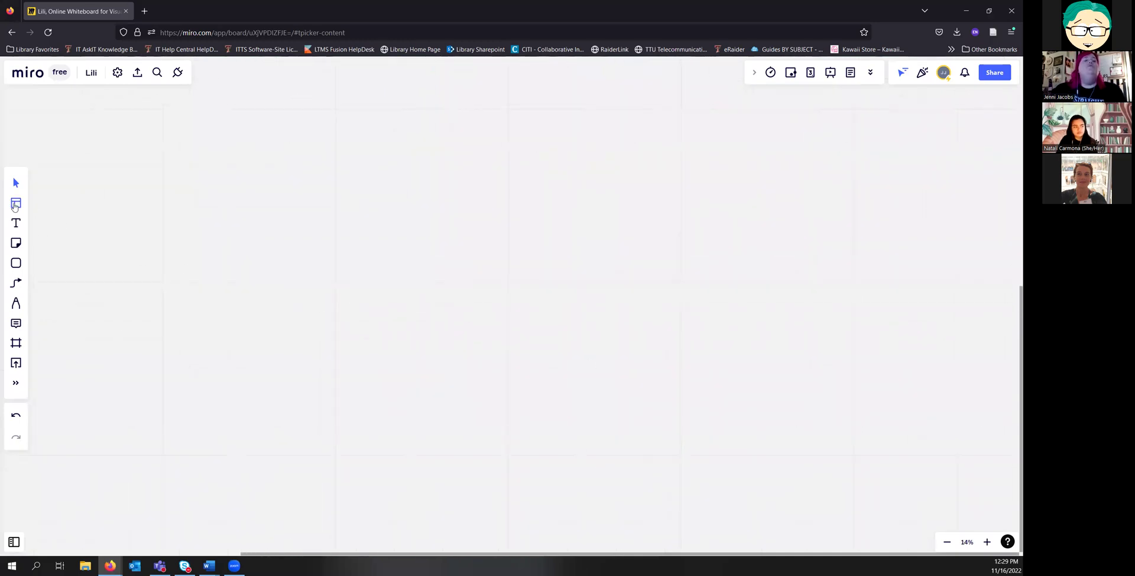
click(15, 203)
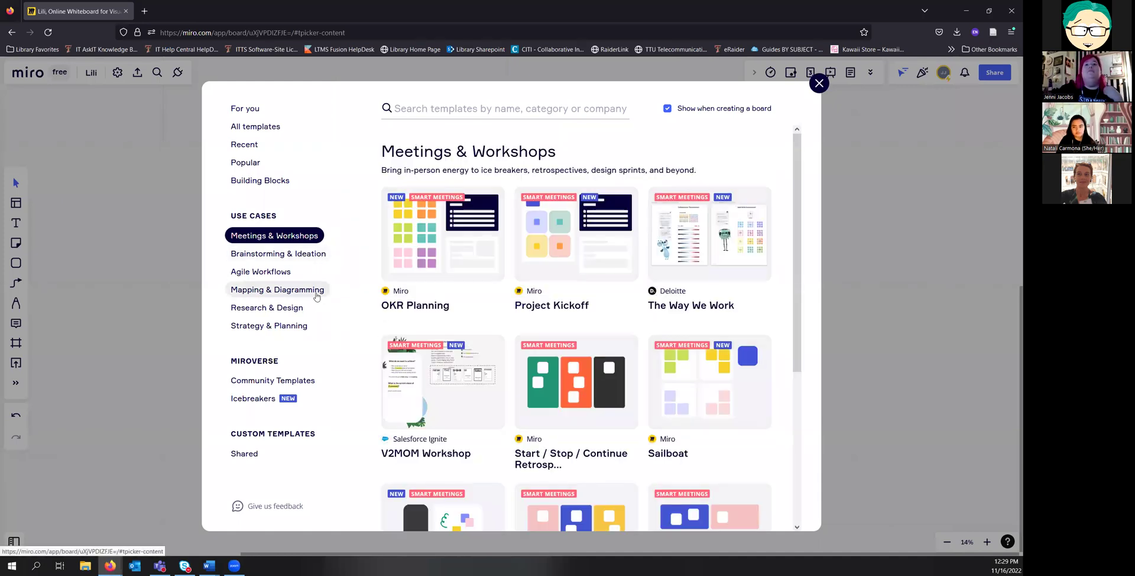
click(317, 296)
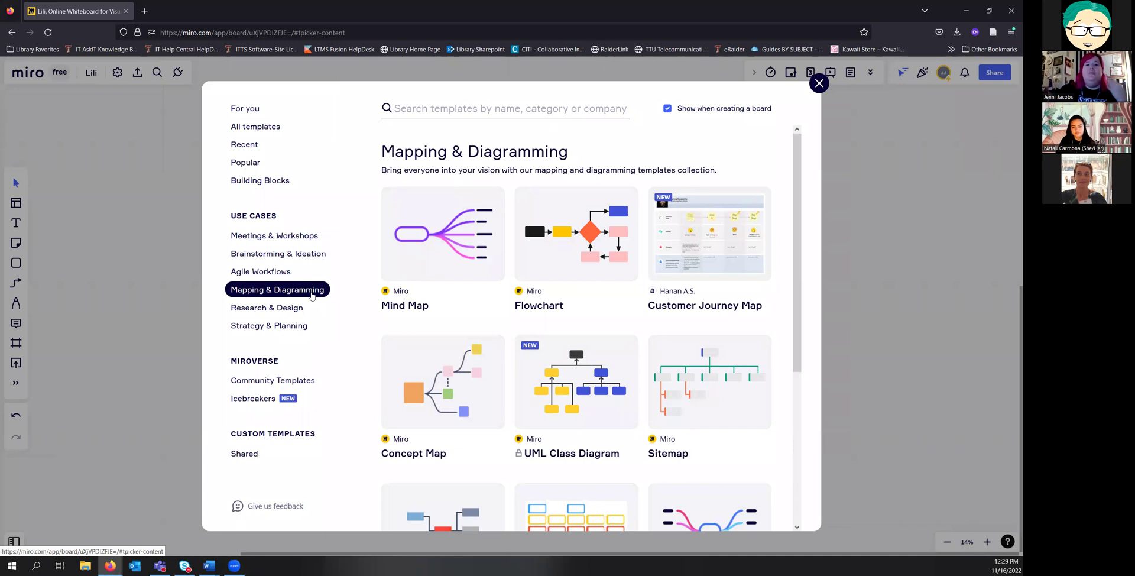
Step: Look through the mapping templates and add the Concept Map template to the board
mouse_move(457, 388)
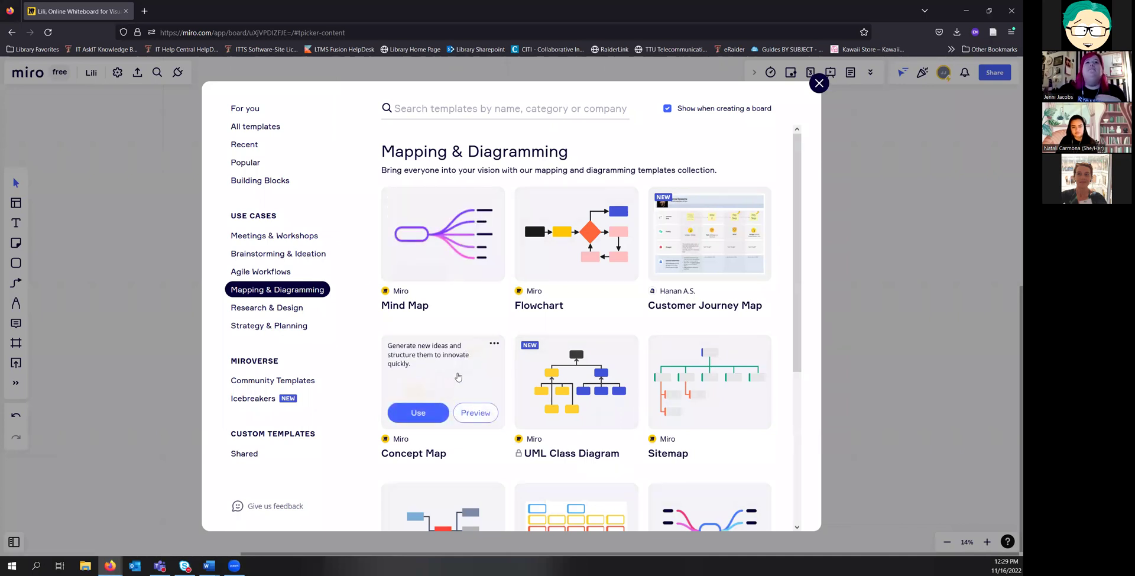
mouse_move(462, 251)
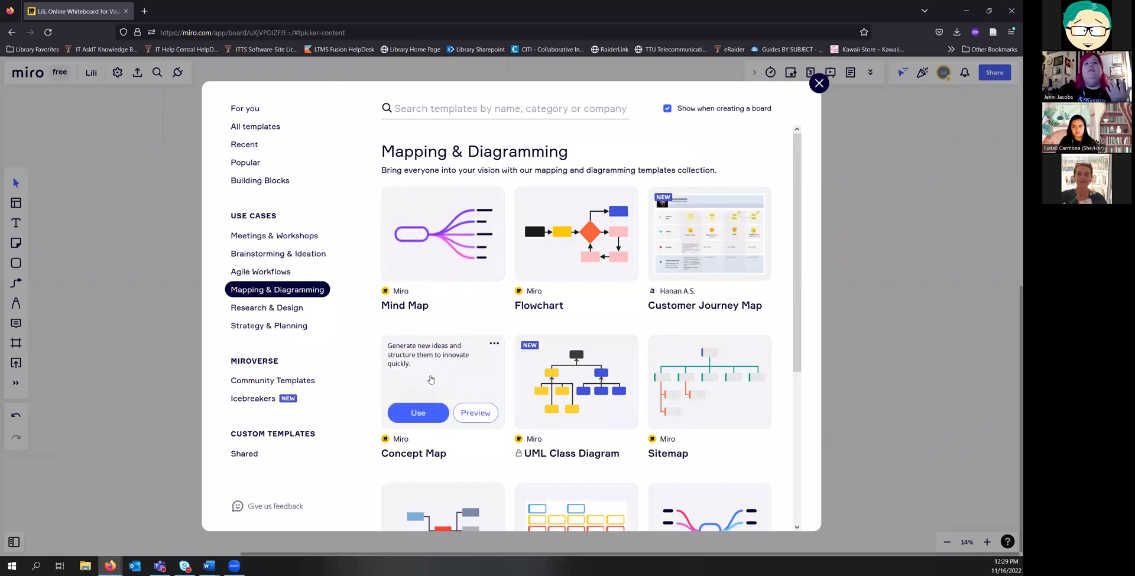
scroll(441, 367, down, 1)
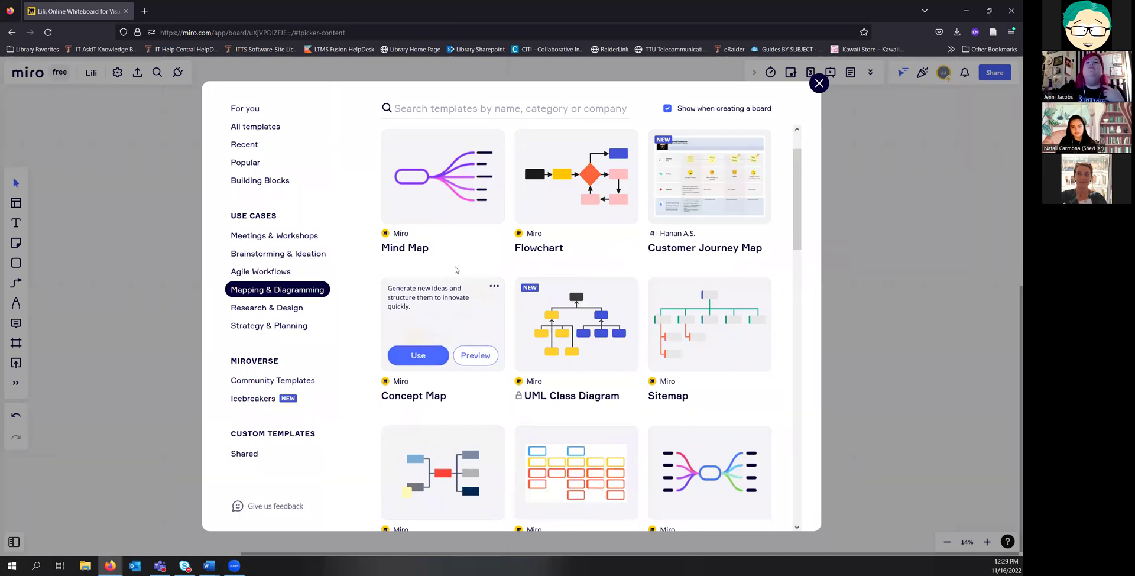
scroll(521, 278, down, 2)
scroll(788, 279, down, 2)
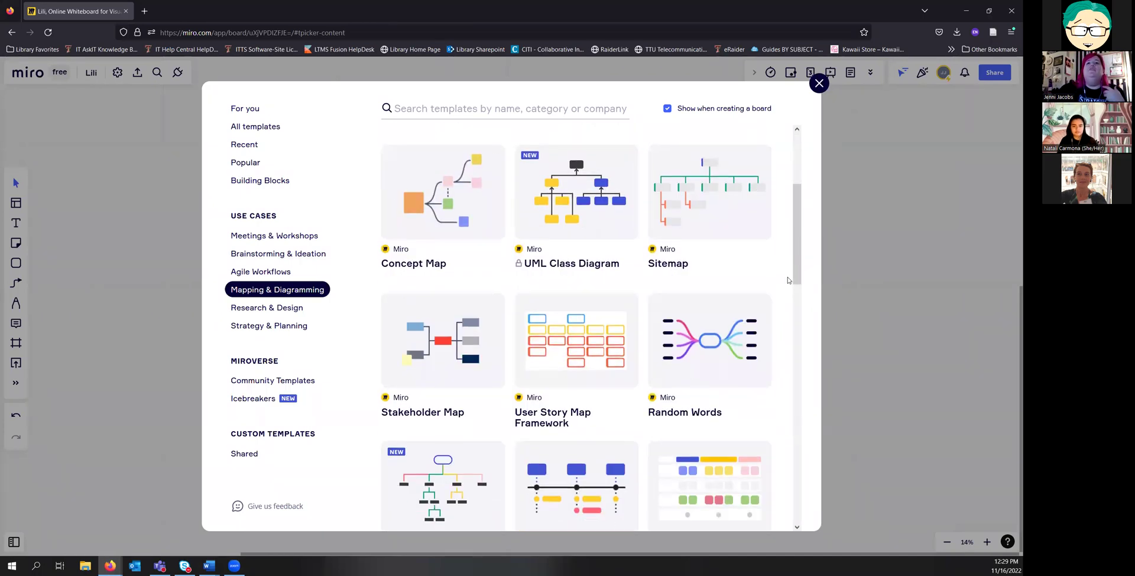
scroll(788, 277, down, 1)
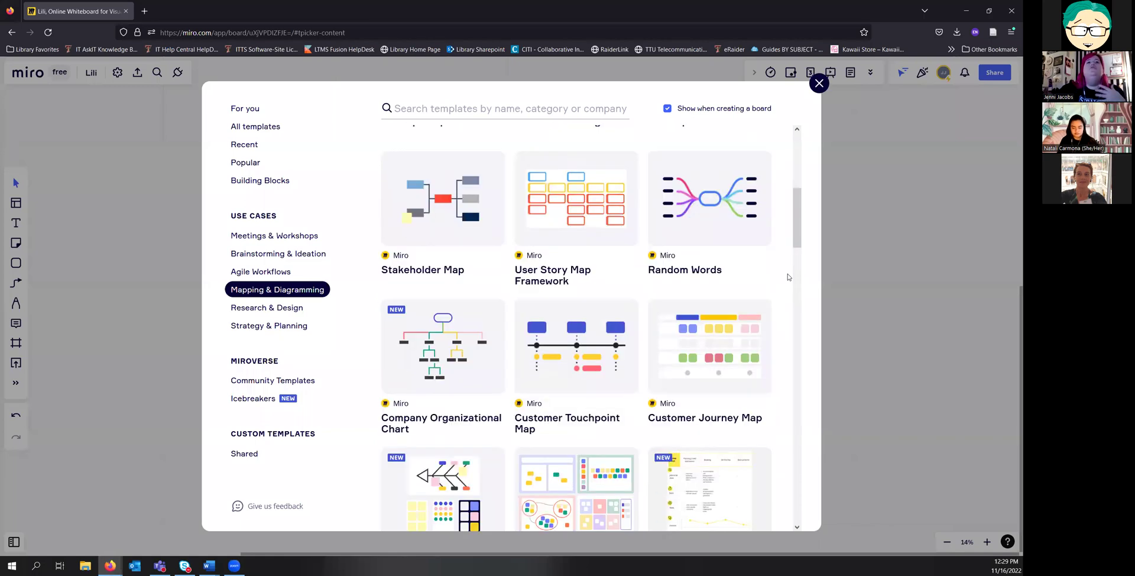
scroll(788, 277, down, 2)
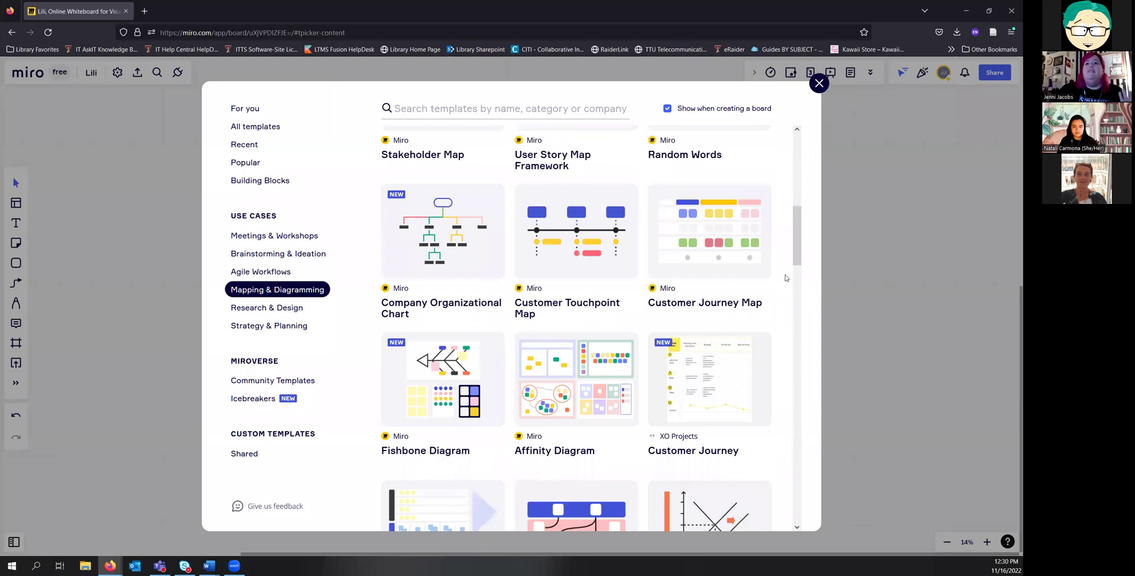
scroll(785, 278, up, 6)
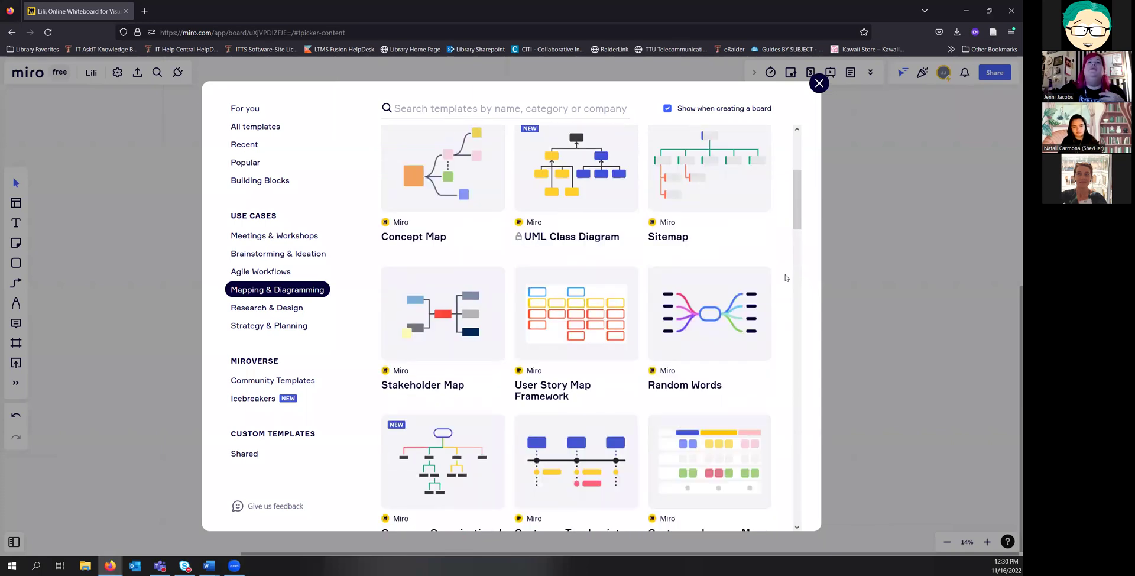
mouse_move(427, 309)
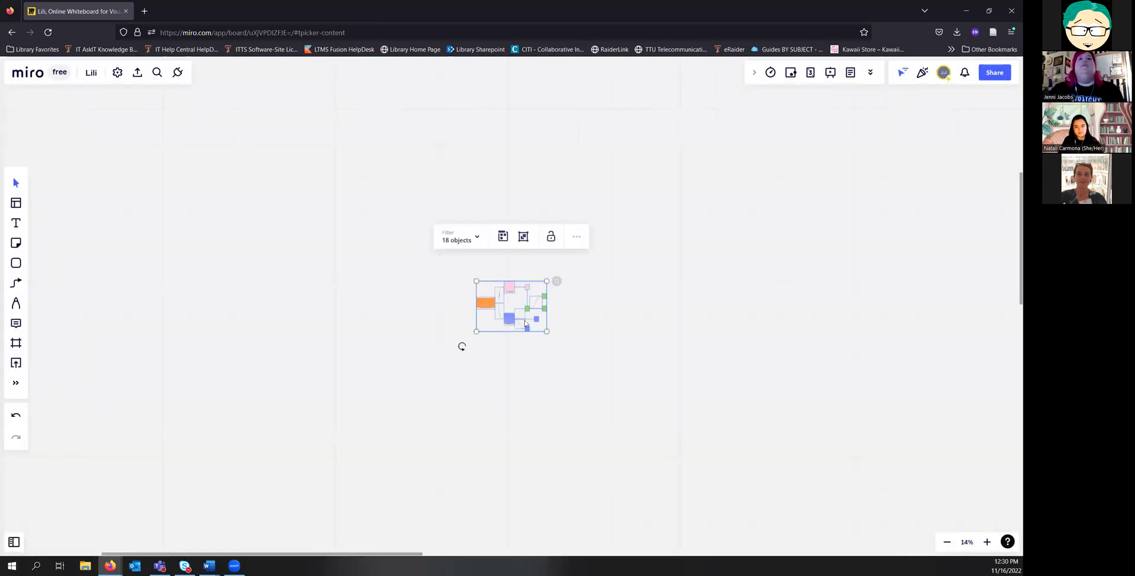
Step: Label the large orange sticky note of the concept map "Research Question"
scroll(564, 330, up, 5)
scroll(551, 330, up, 5)
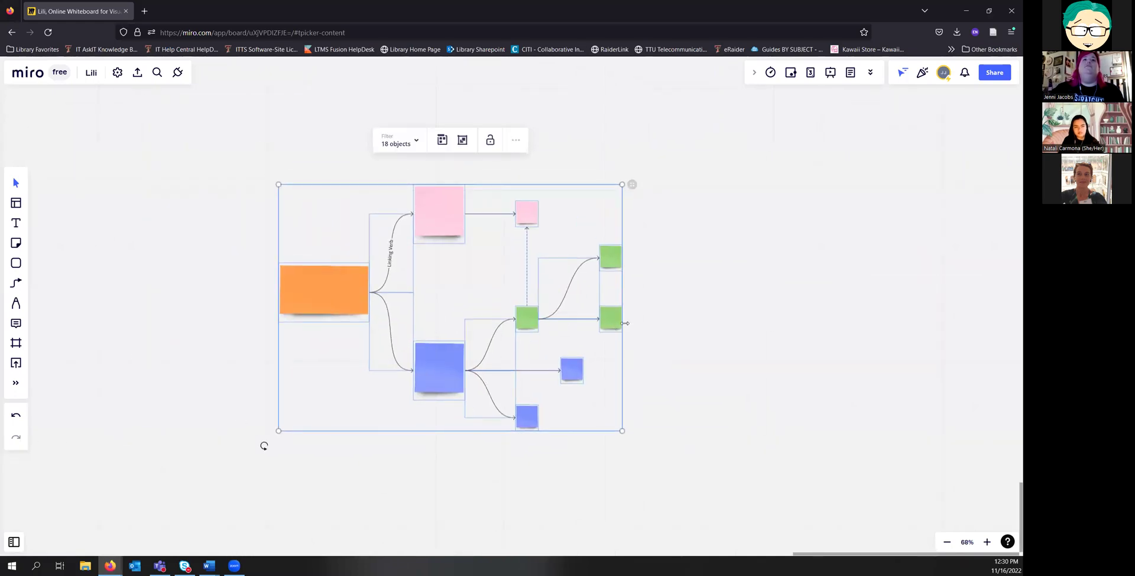
scroll(626, 334, up, 3)
drag(653, 329, 762, 358)
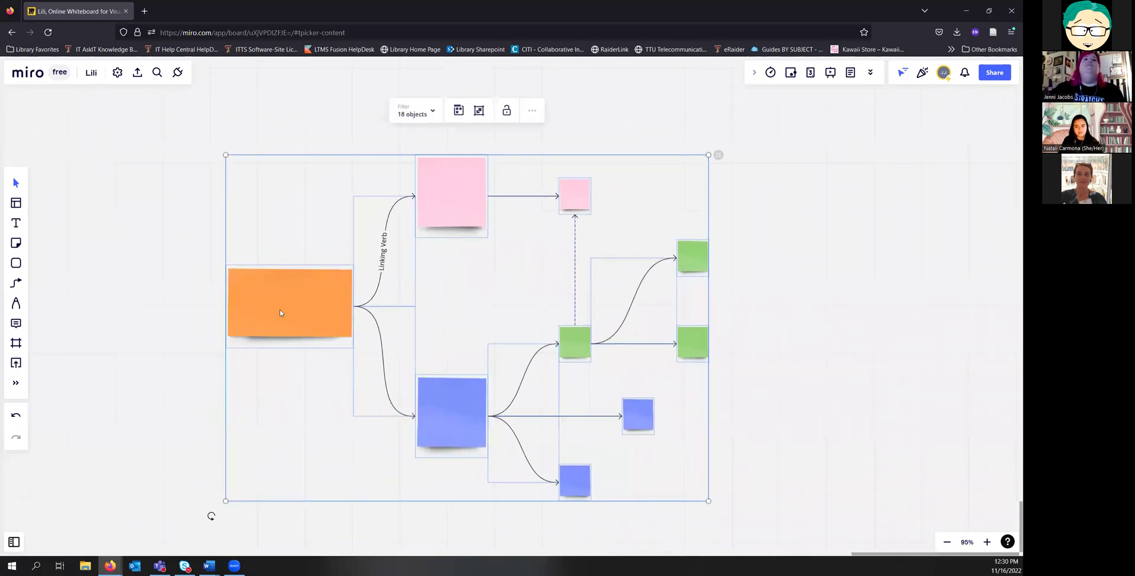
click(290, 305)
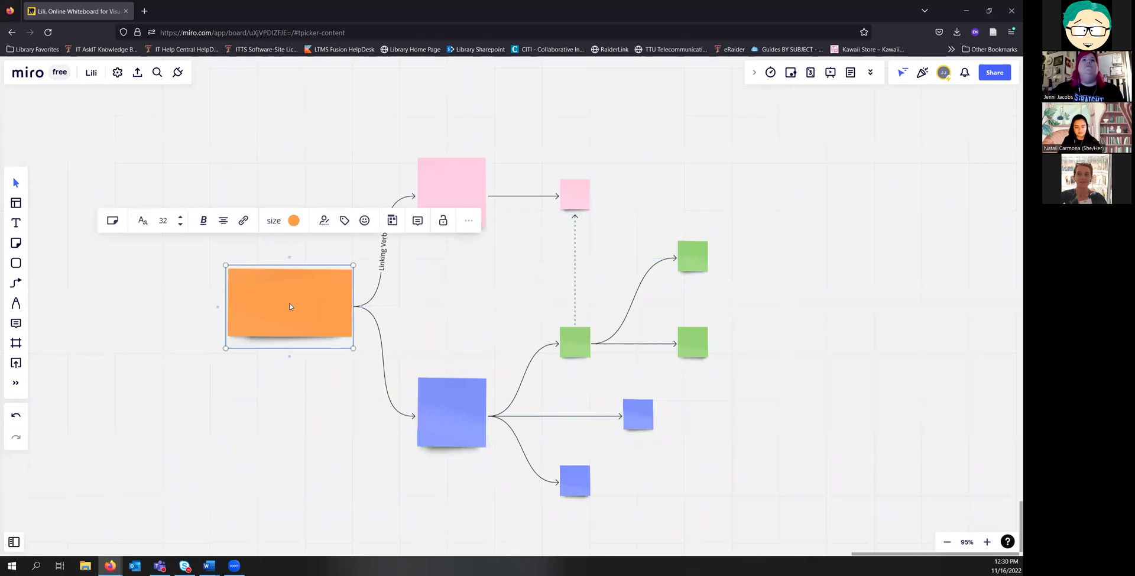
text(Research Question)
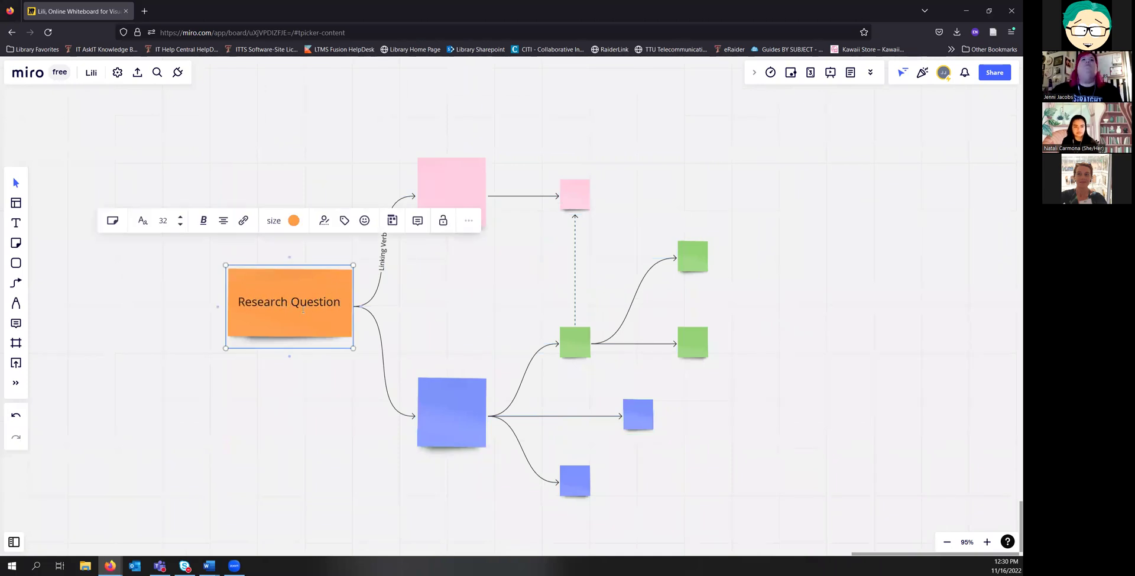
Step: Label the large pink sticky note "Keywords" and the large blue sticky note "Other subjects"
click(458, 191)
text(K)
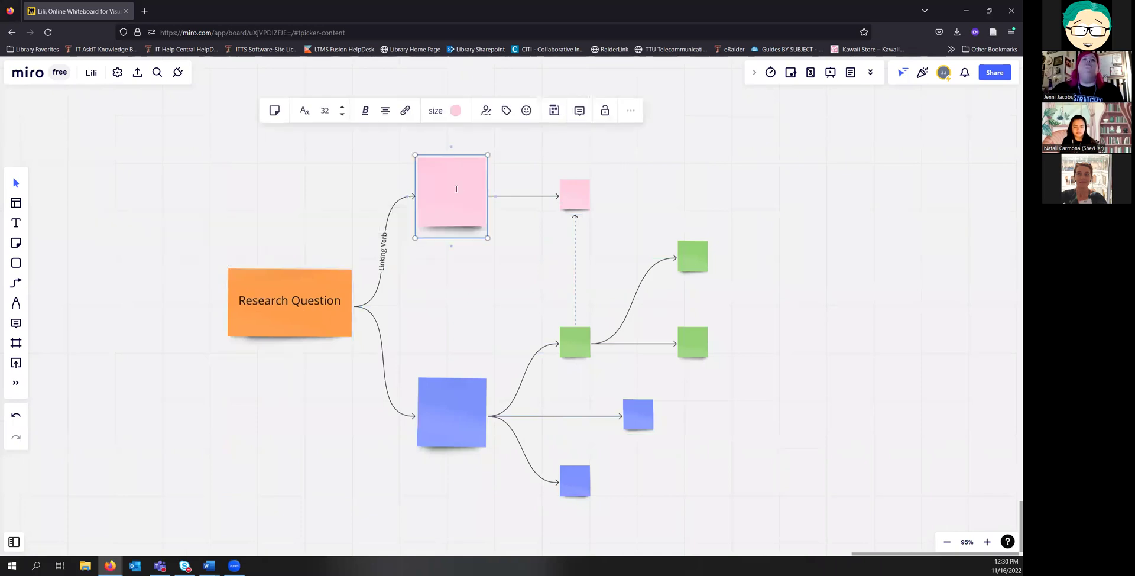
text(eywords)
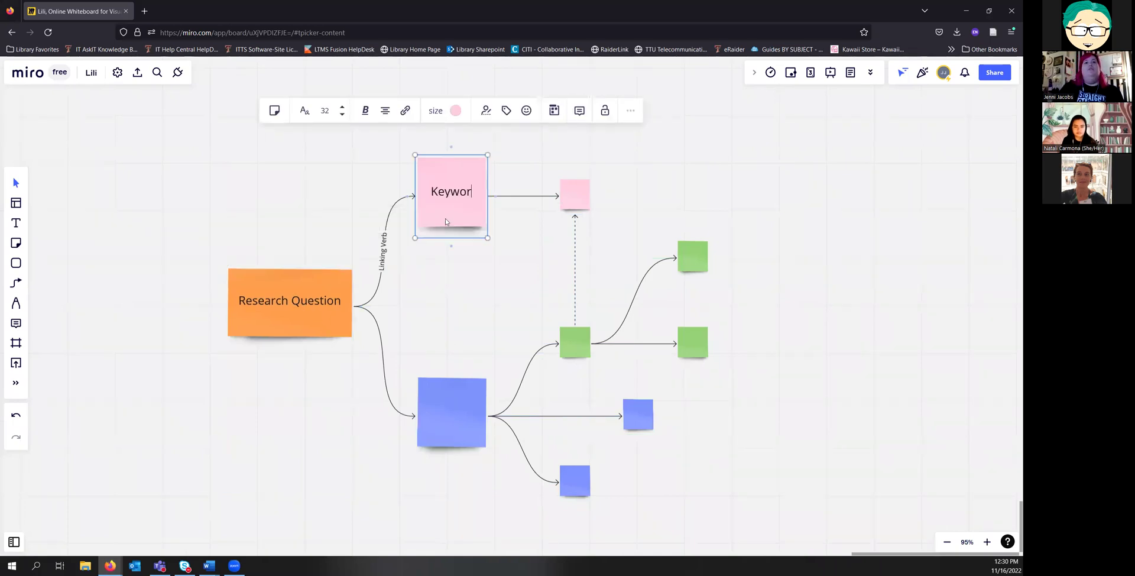
click(460, 411)
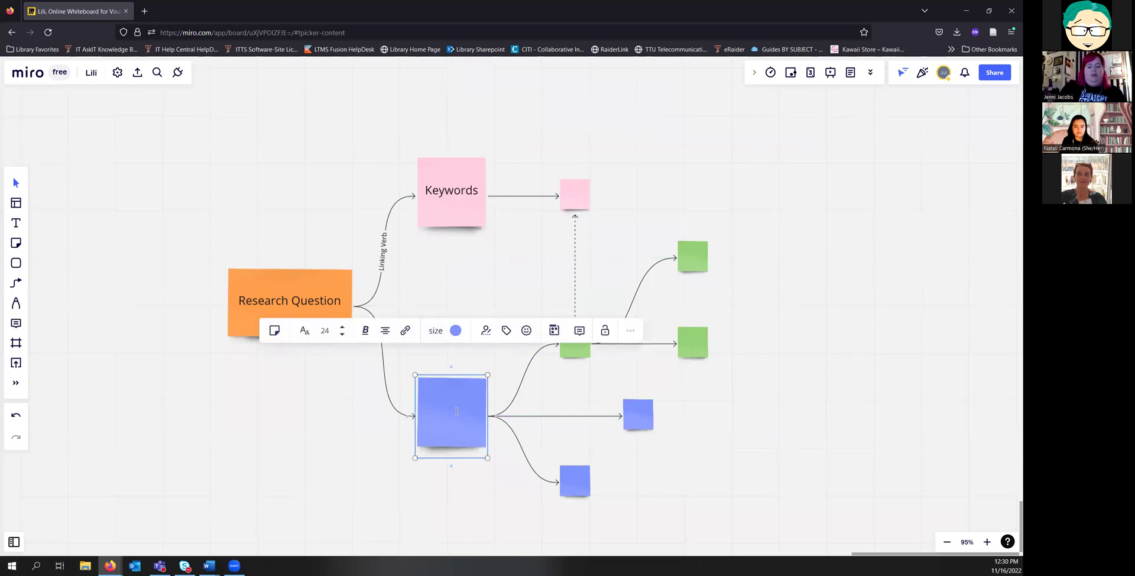
text(Oth)
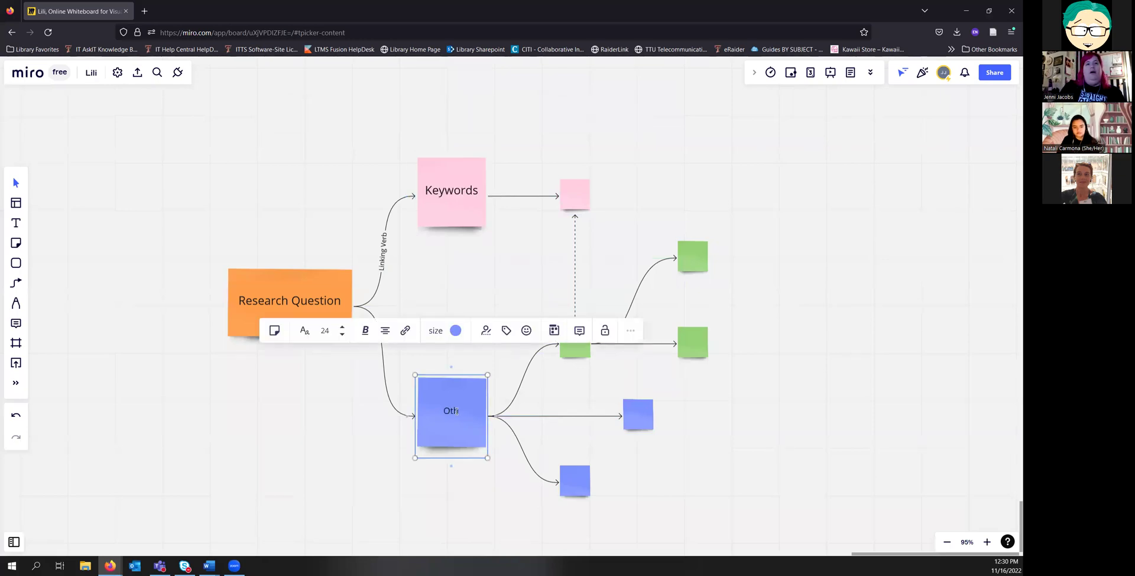
text(er subjects)
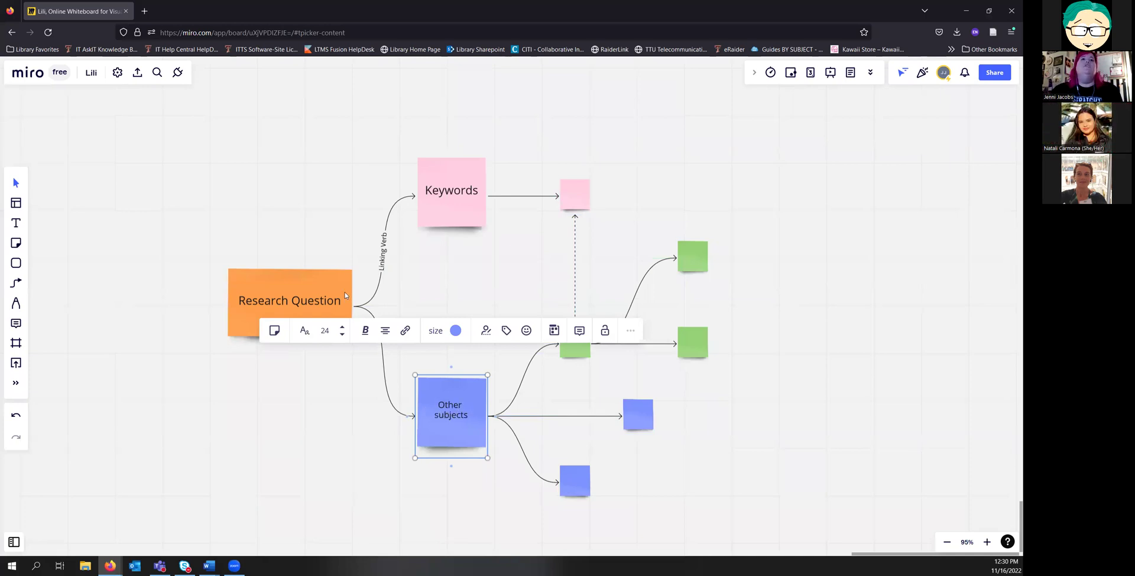
Step: Replace the "Linking Verb" label on the connector between Research Question and Keywords with "connecting ideas"
click(386, 252)
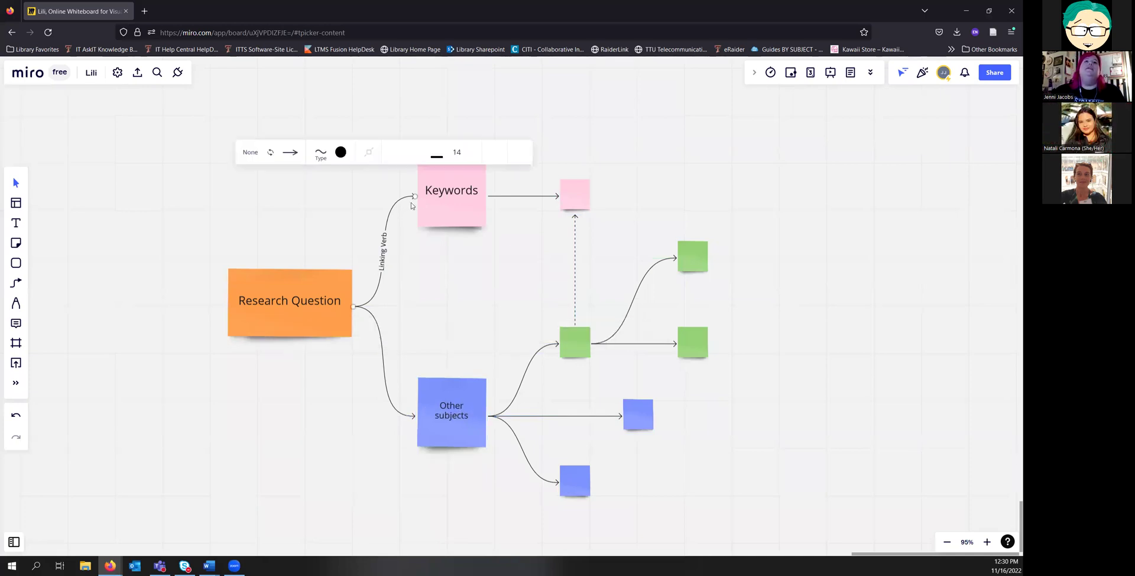
double_click(385, 265)
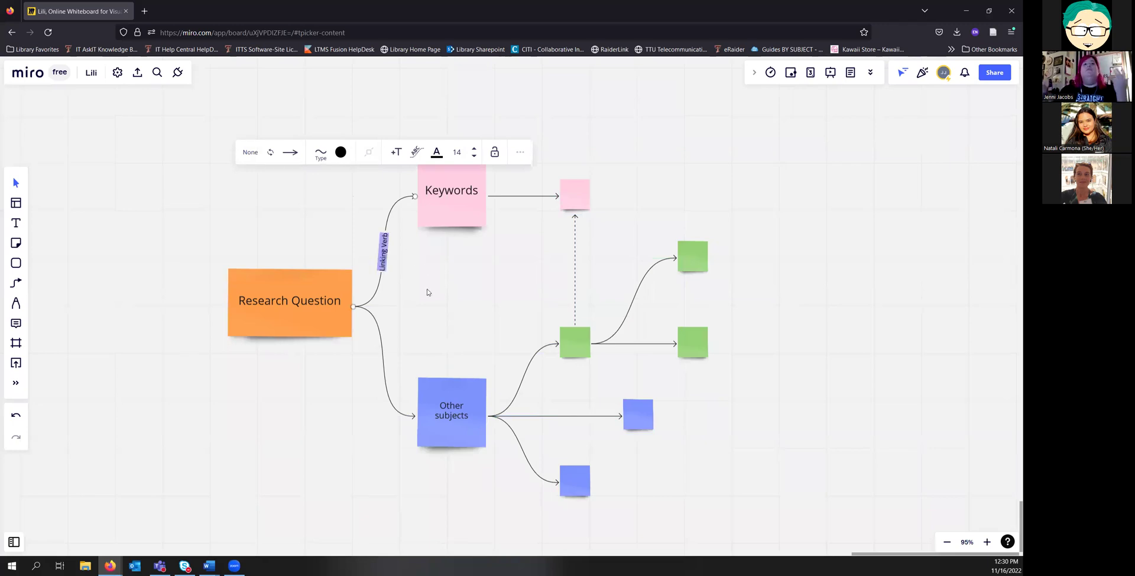
text(con)
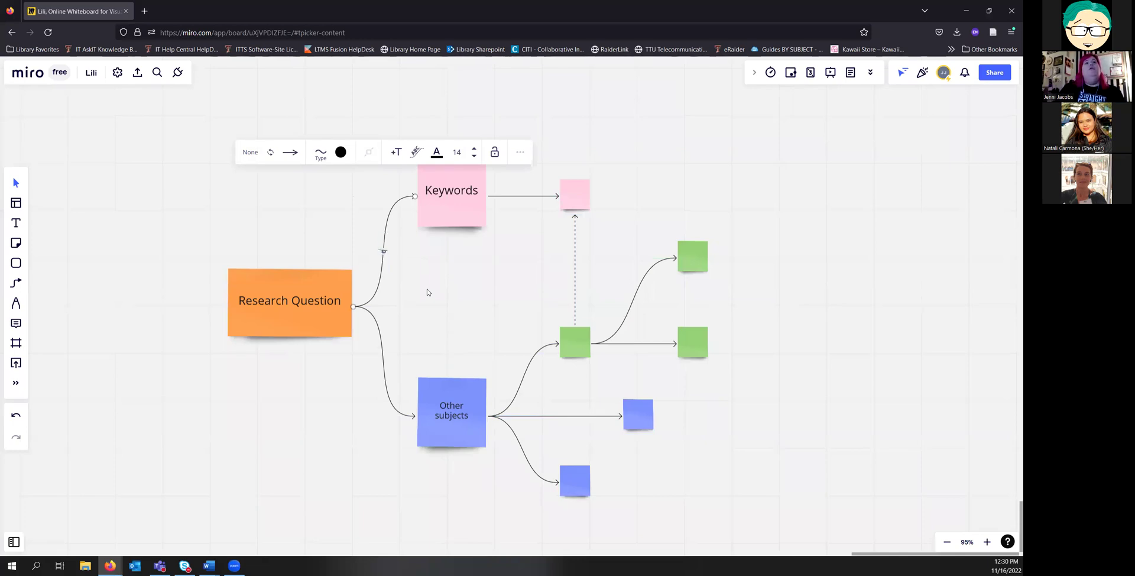
text(necting ideas)
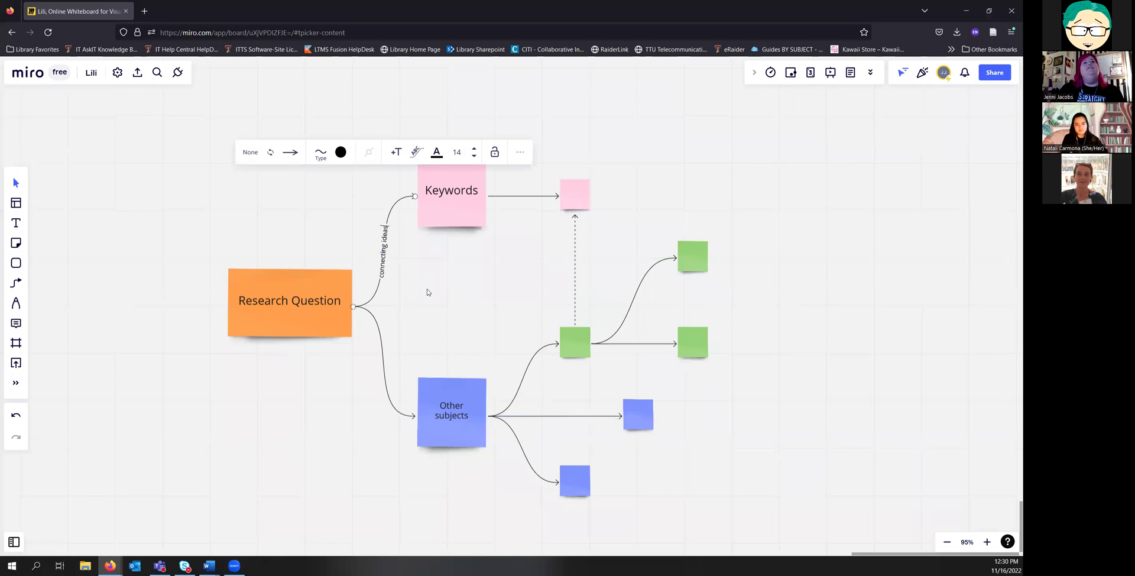
click(705, 231)
Step: Move the small pink sticky note farther away from Keywords, slightly above and beyond the upper green note
scroll(712, 134, up, 3)
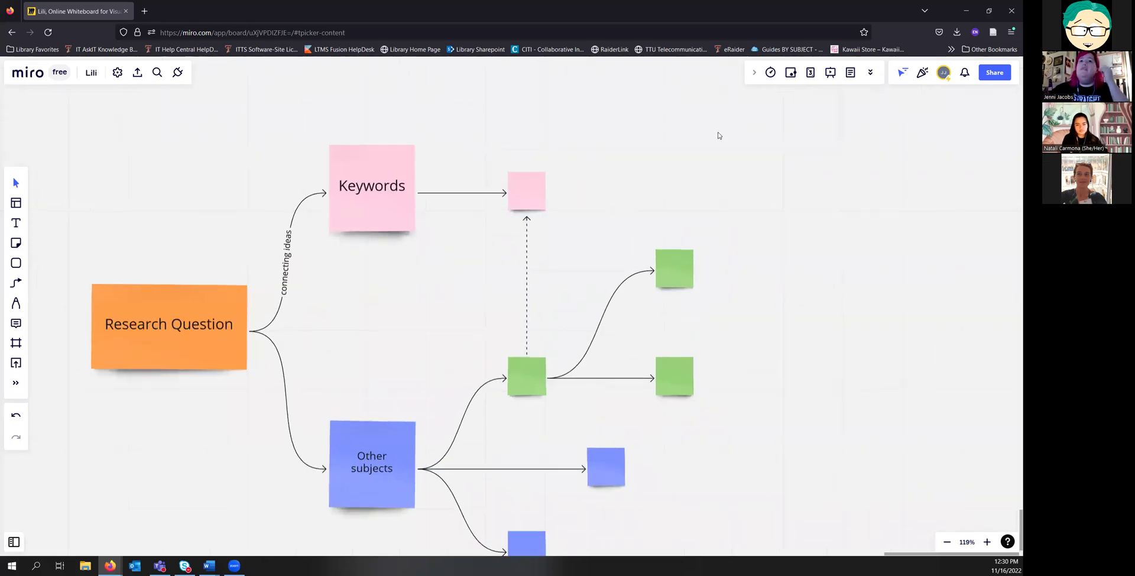
drag(536, 198, 771, 170)
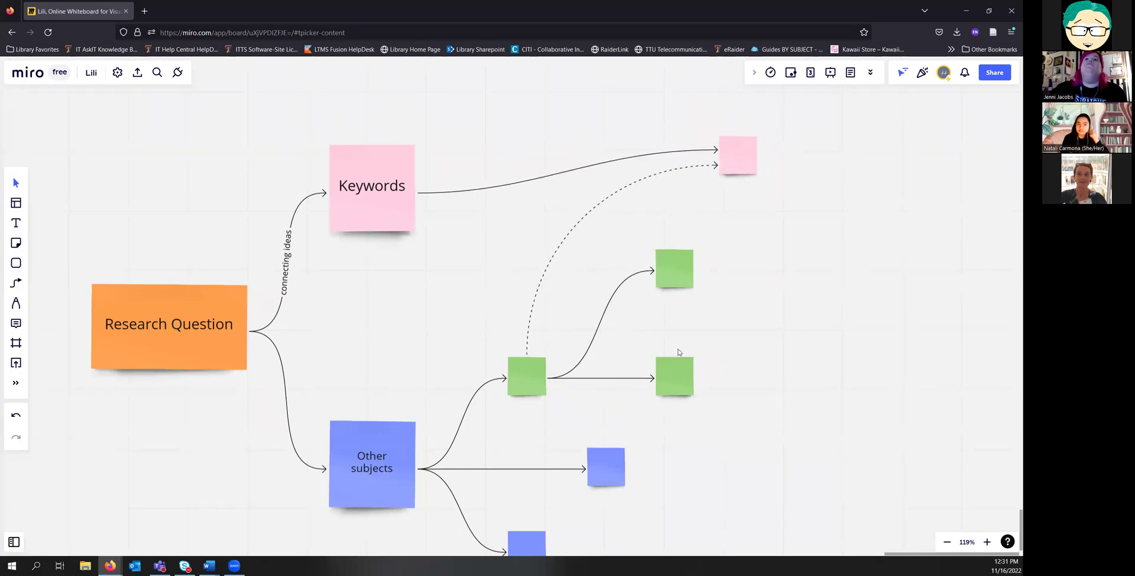
scroll(656, 397, down, 2)
scroll(494, 418, down, 2)
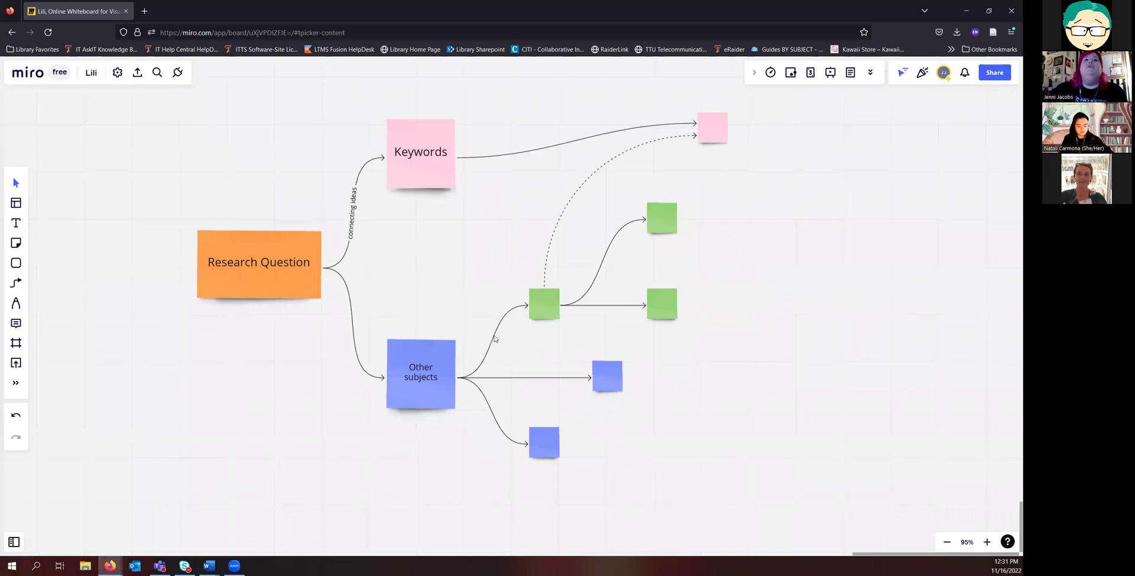
Step: Reattach the connector running from Other subjects to the nearest green note so that it ends at the Keywords note
click(494, 339)
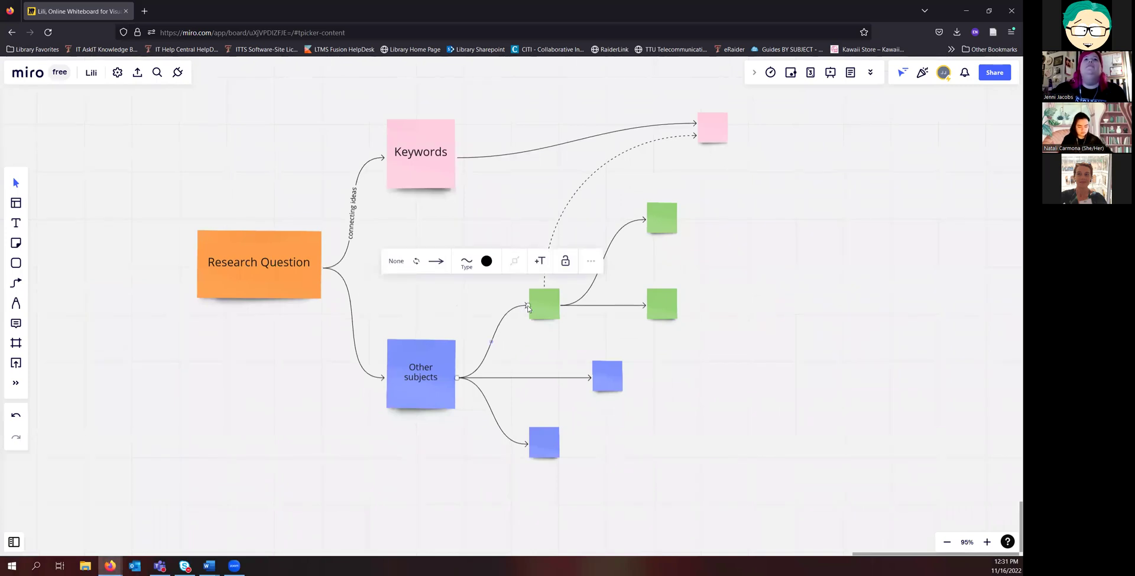
drag(525, 308, 324, 83)
scroll(539, 313, up, 5)
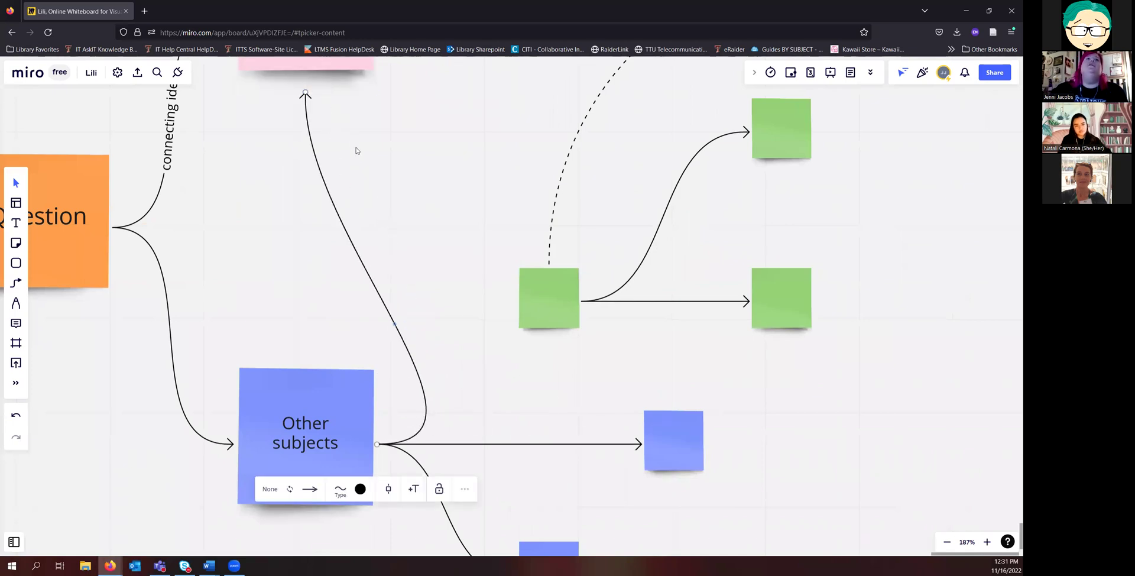
scroll(410, 172, down, 3)
drag(420, 211, 413, 232)
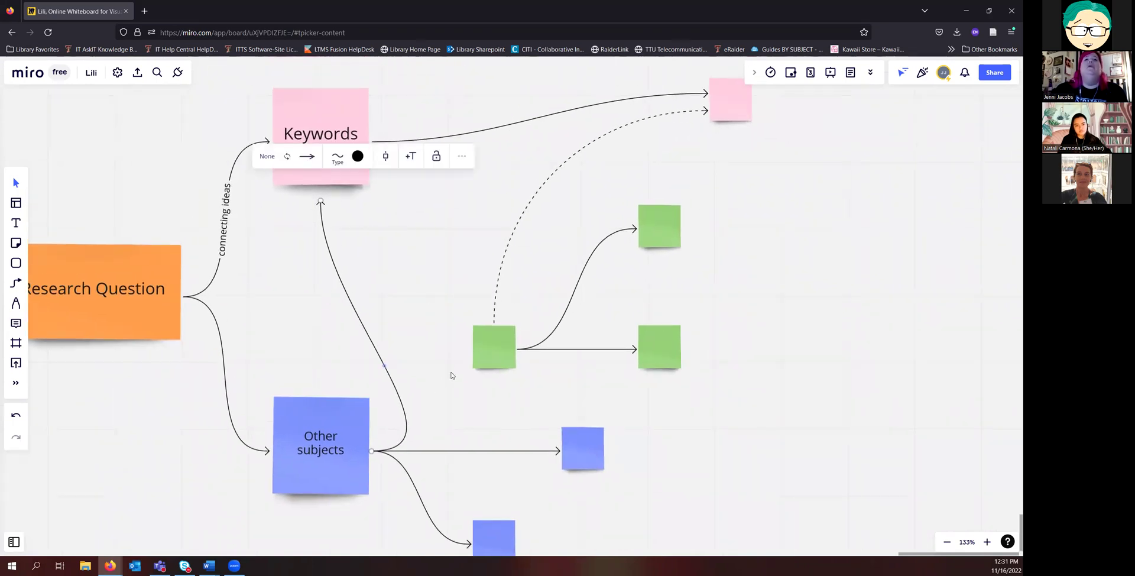
Step: Select the entire concept map with all its sticky notes and connectors and delete it from the board
click(603, 241)
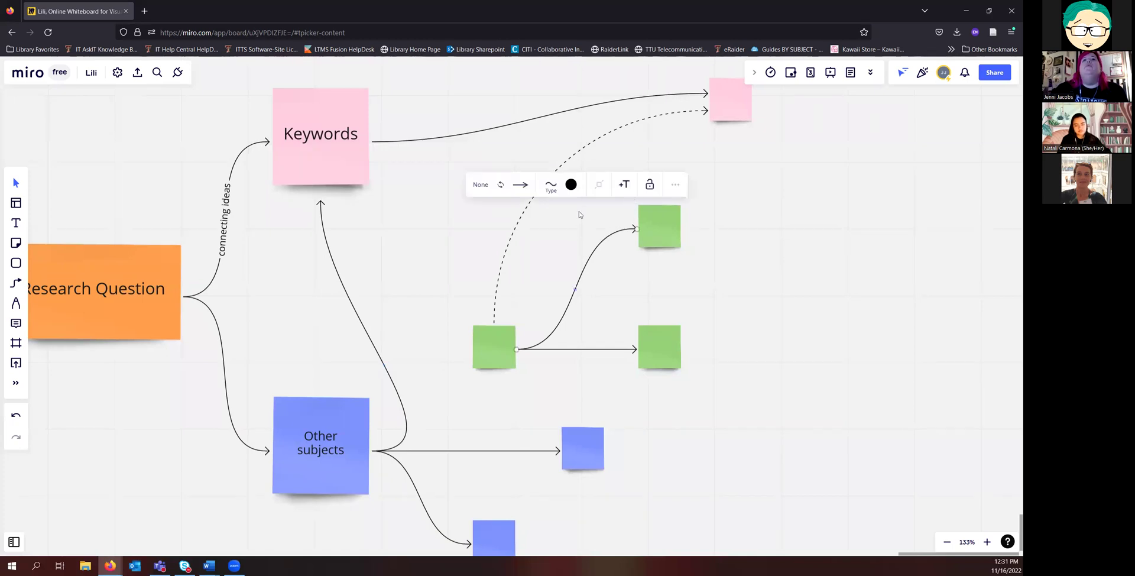
drag(418, 297, 481, 294)
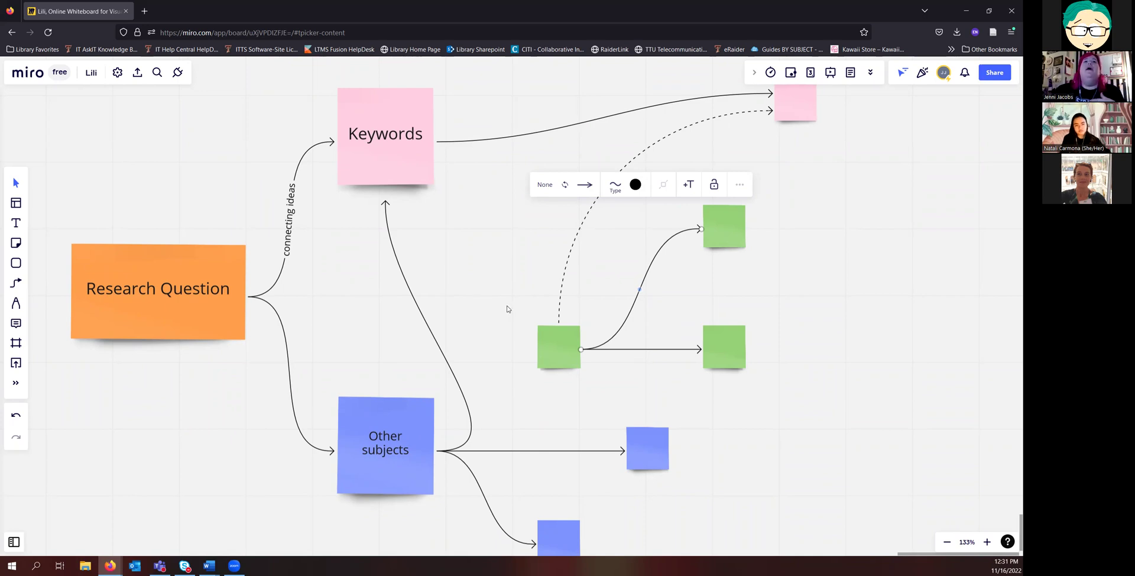
scroll(500, 298, down, 3)
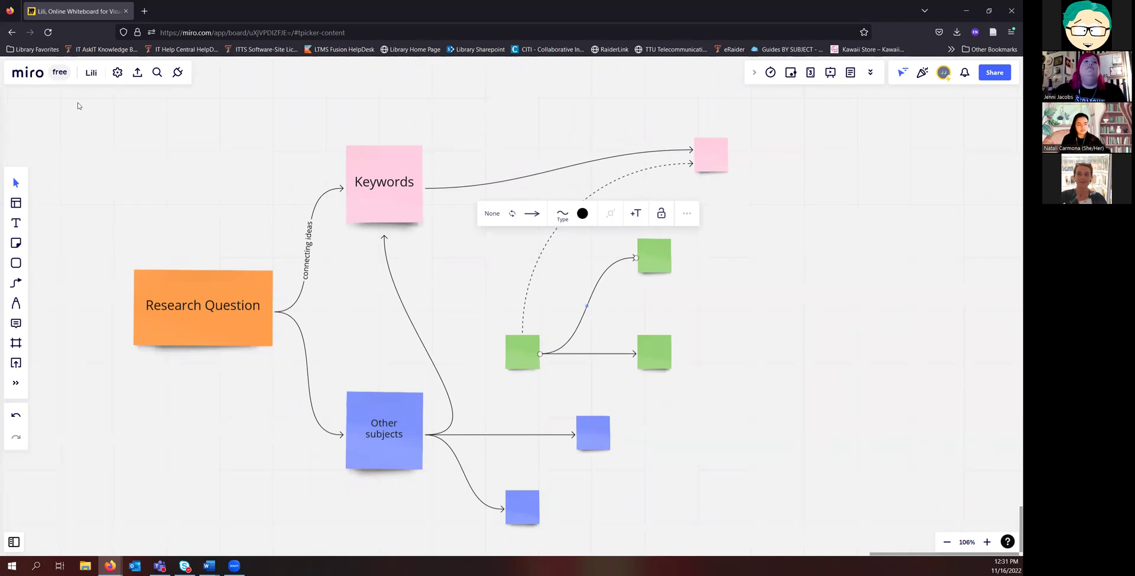
drag(77, 101, 807, 534)
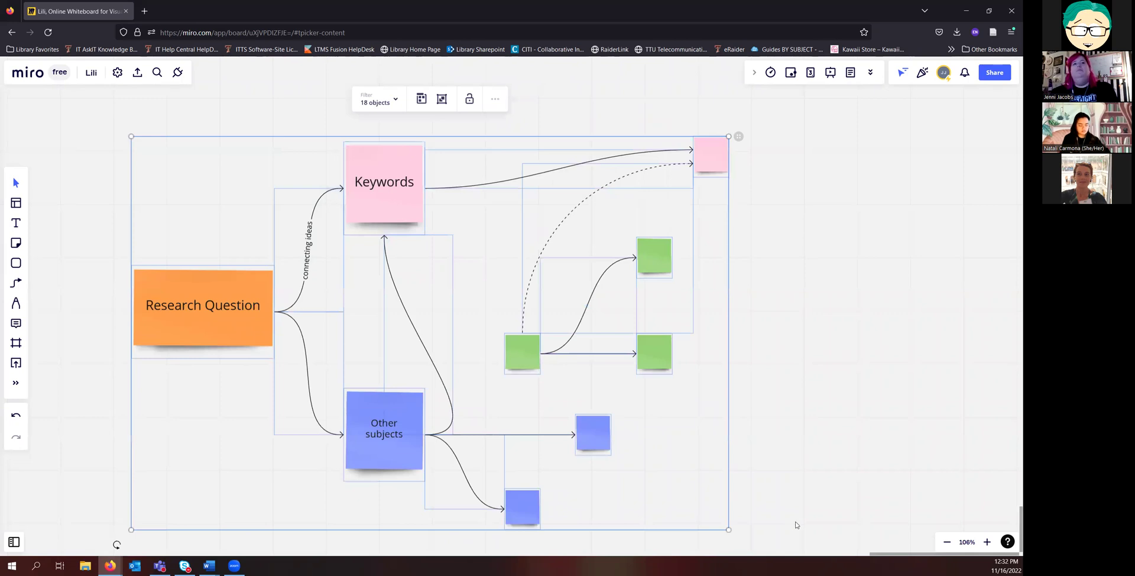
key(Delete)
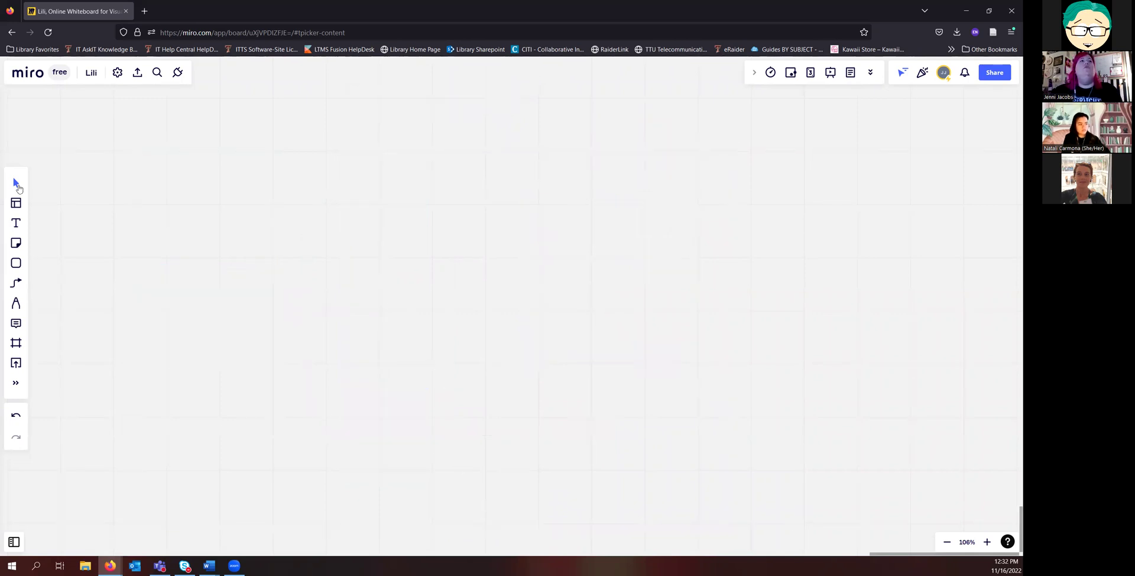
Step: Open the template library and look through the Research & Design templates for other layouts suited to research planning
click(17, 203)
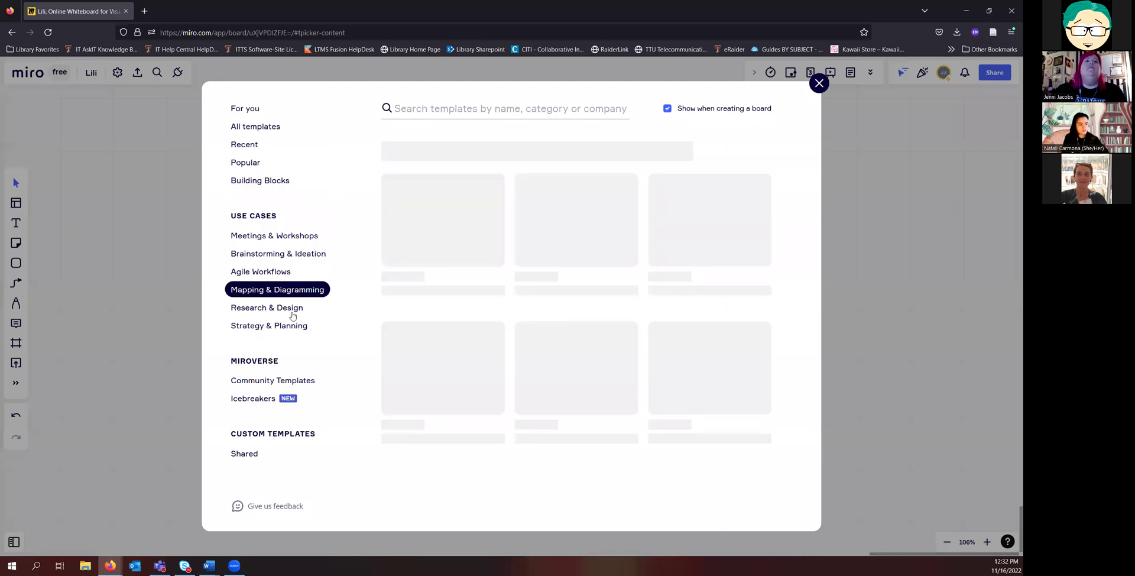
click(280, 310)
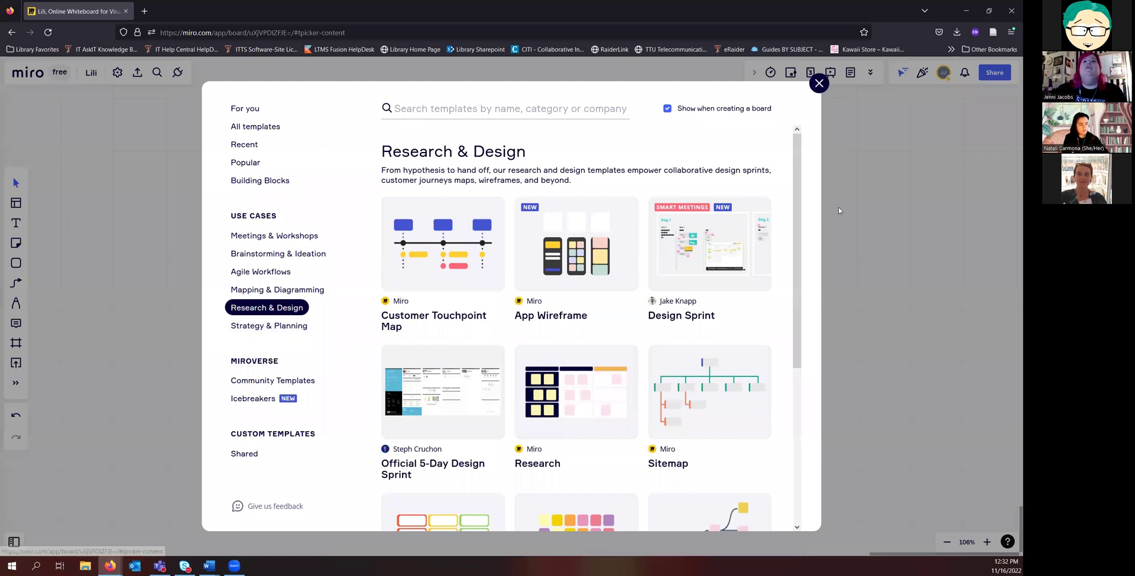
scroll(785, 220, down, 1)
scroll(785, 220, down, 1)
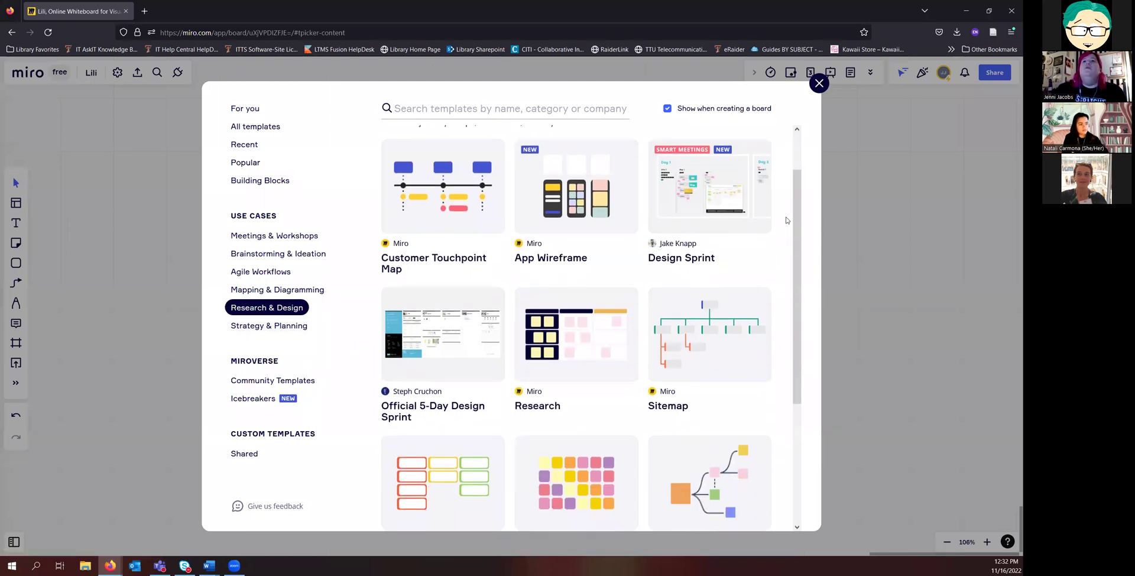
scroll(786, 220, up, 1)
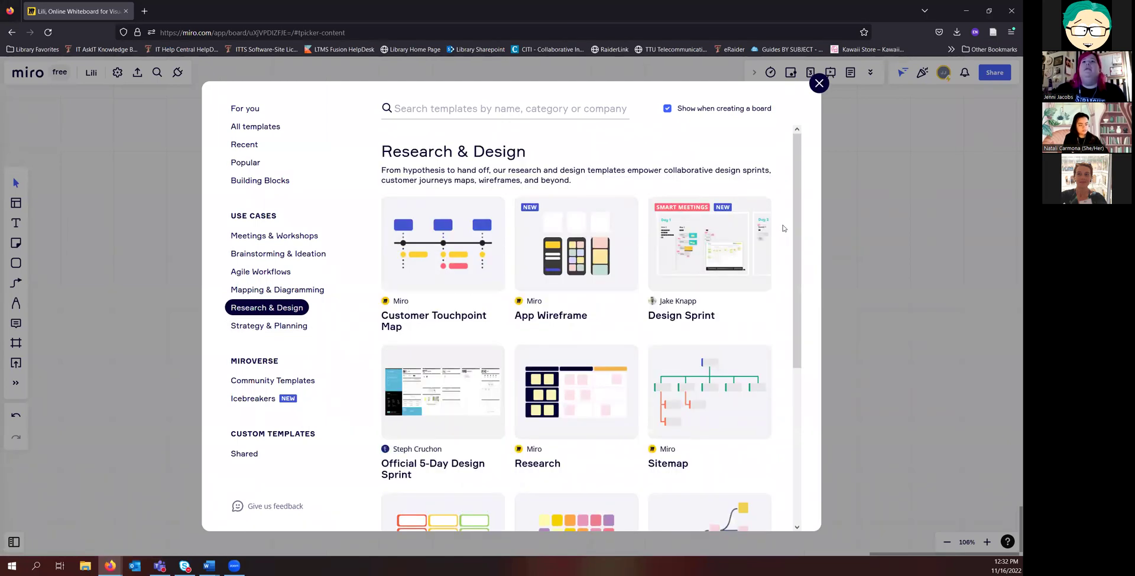
scroll(784, 229, down, 1)
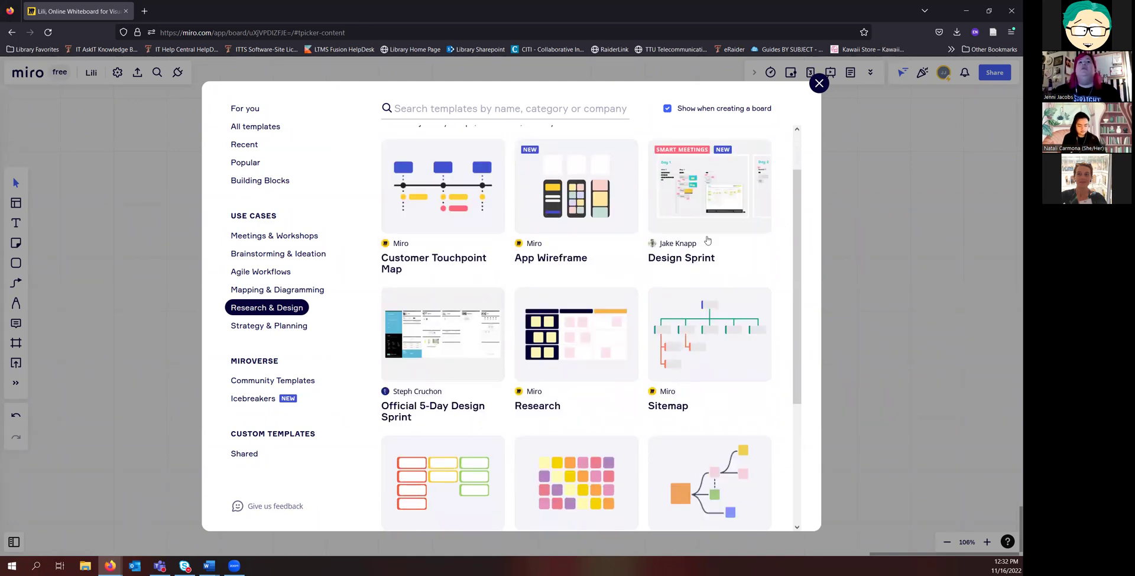
mouse_move(583, 207)
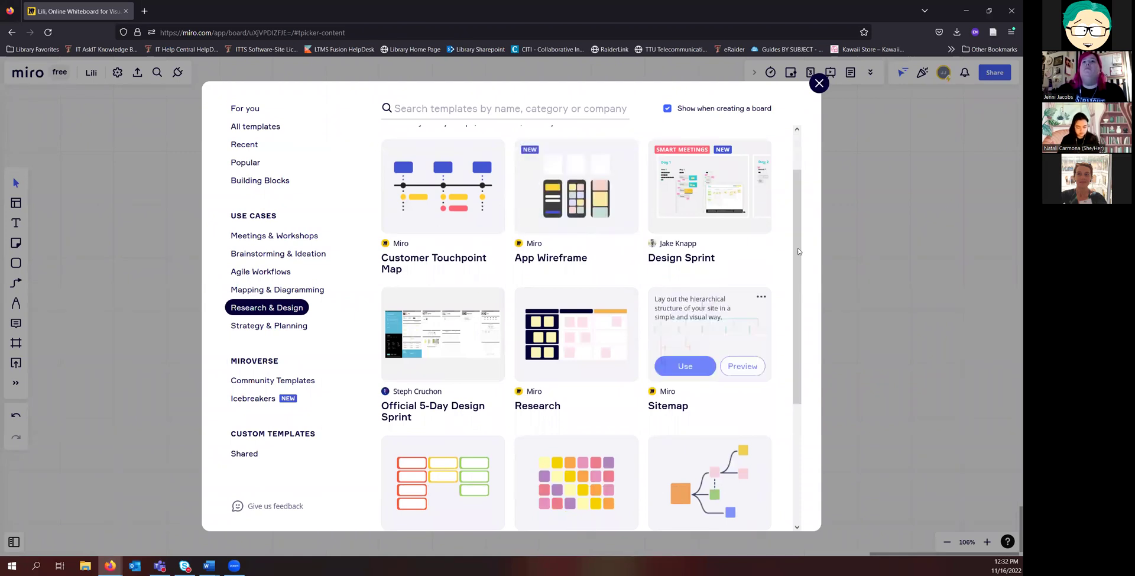
scroll(793, 252, down, 1)
scroll(793, 252, down, 3)
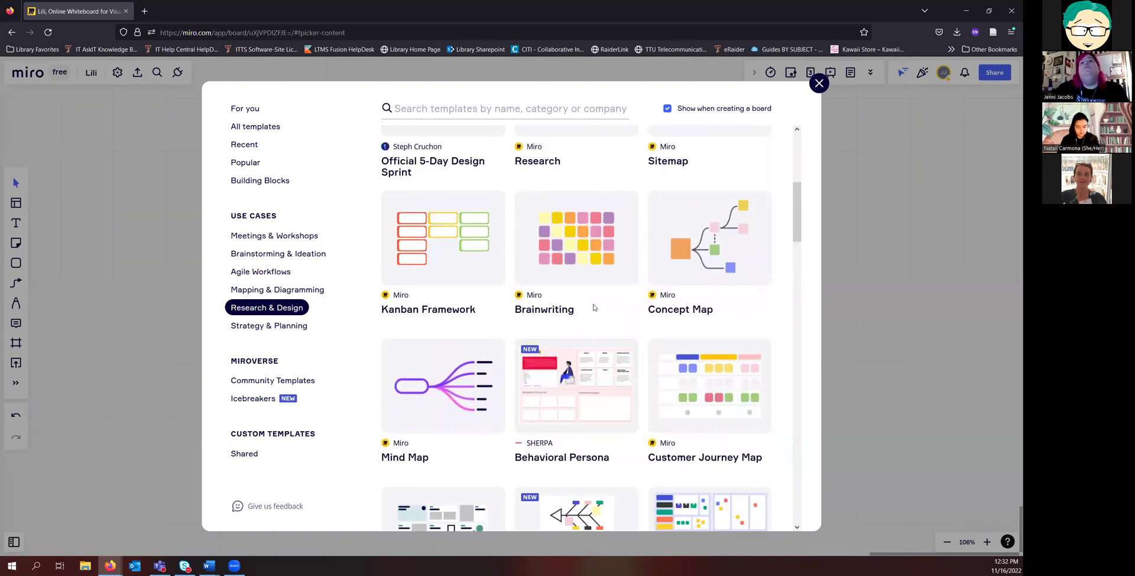
mouse_move(589, 252)
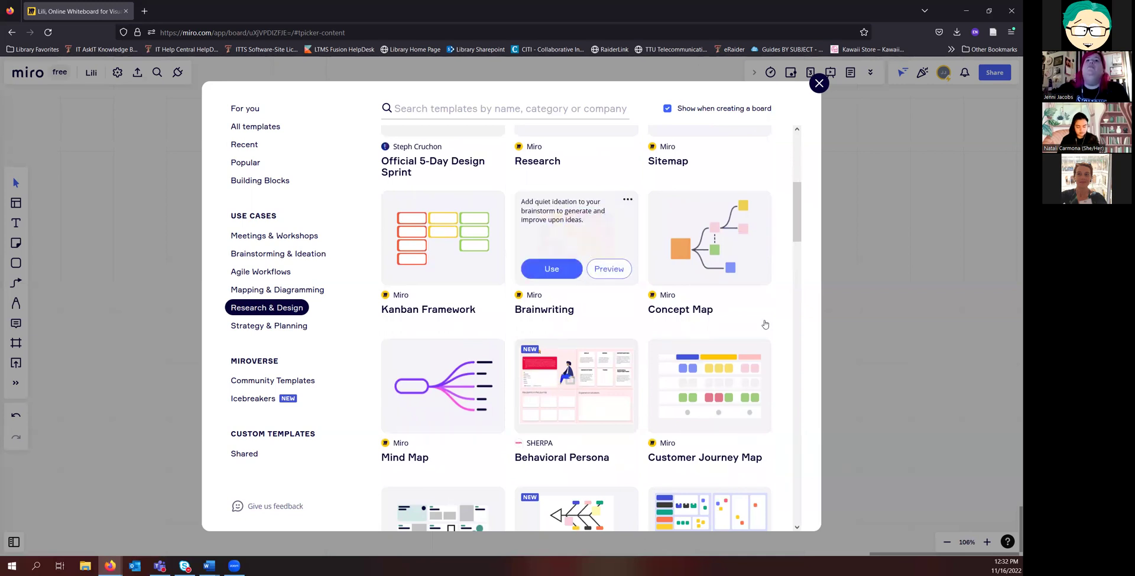
scroll(769, 322, down, 4)
scroll(786, 315, down, 4)
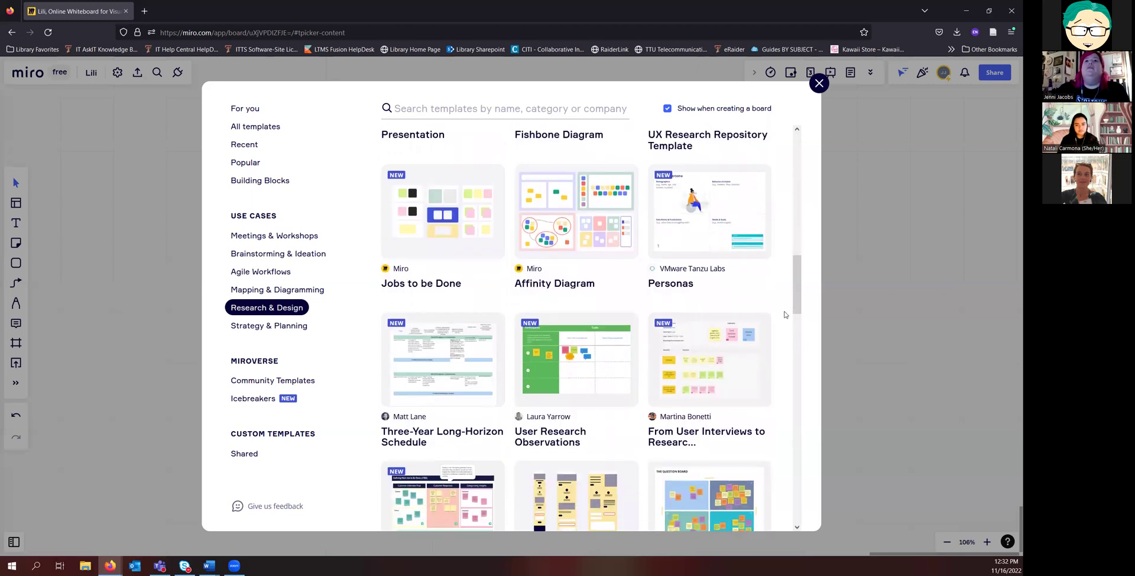
scroll(786, 315, down, 4)
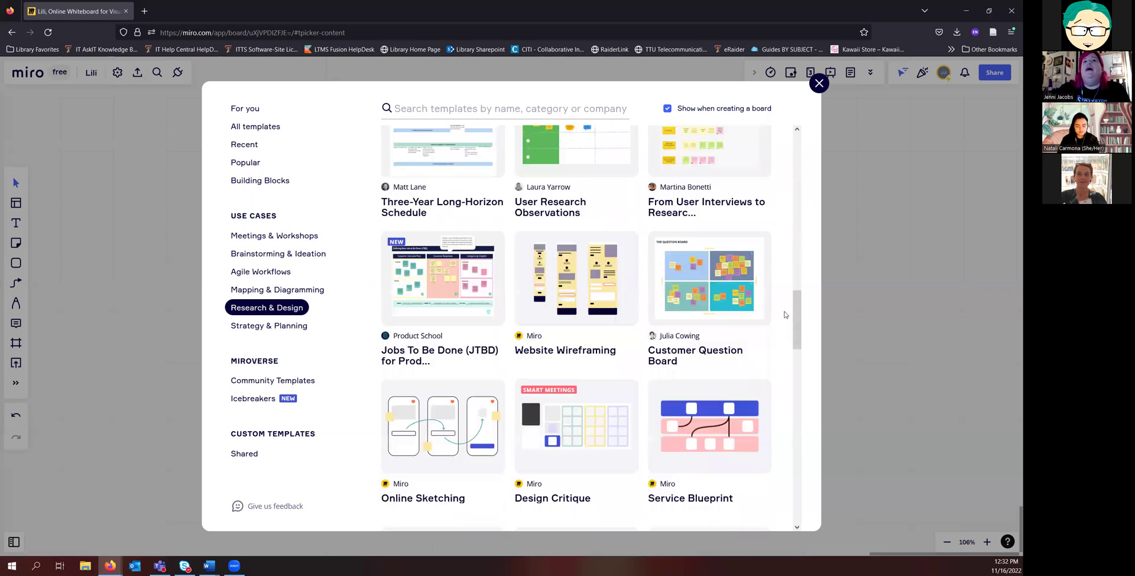
scroll(786, 315, down, 1)
scroll(785, 314, down, 2)
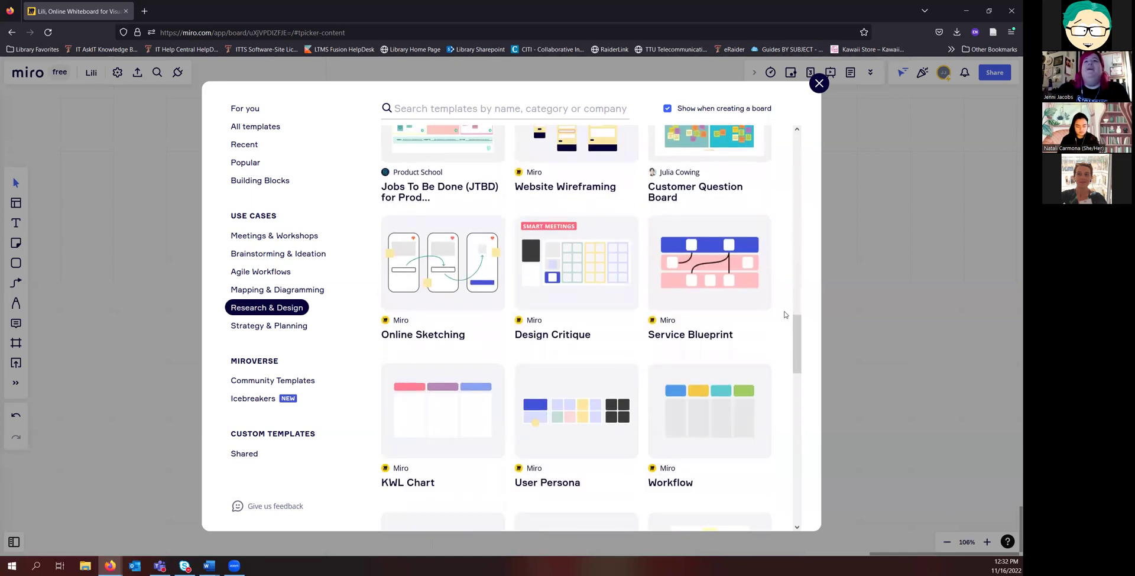
Step: Find the Workflow template among the Research & Design templates, preview it, and add its pre-filled version to the board
scroll(786, 315, down, 1)
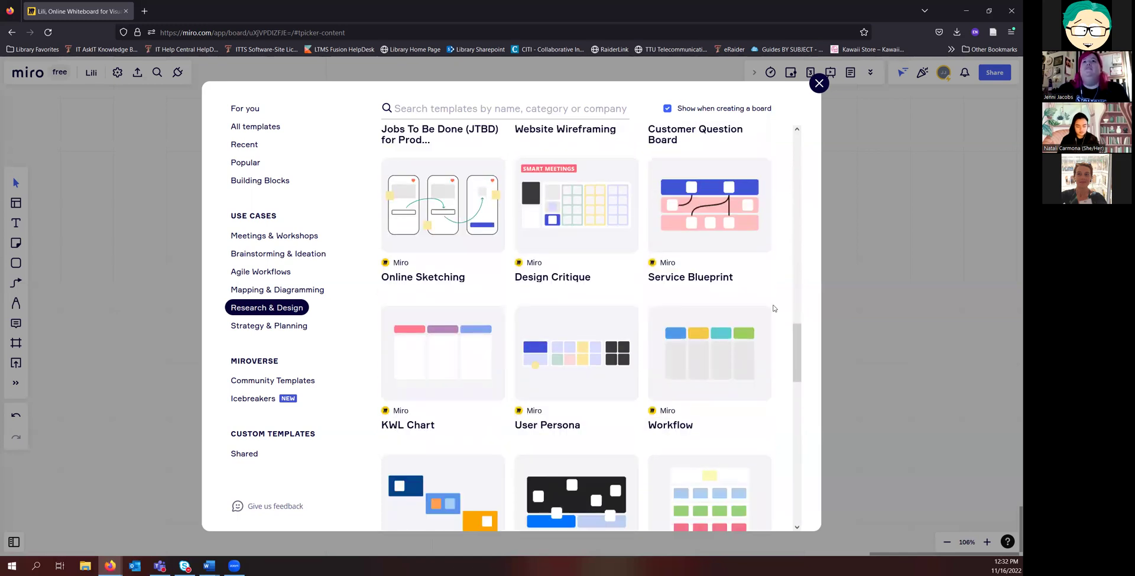
scroll(776, 301, down, 2)
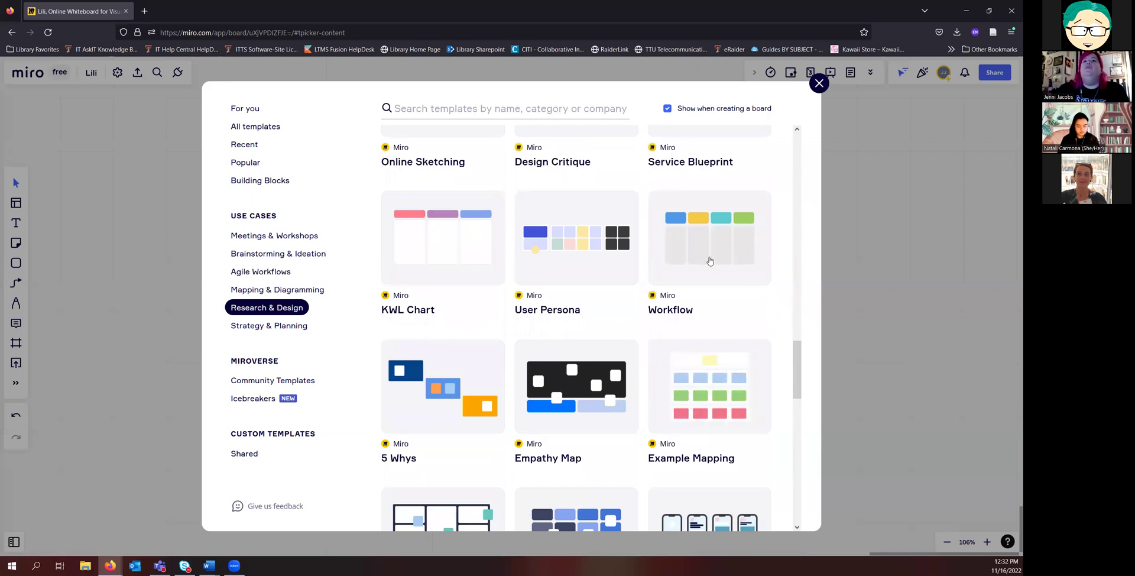
mouse_move(708, 228)
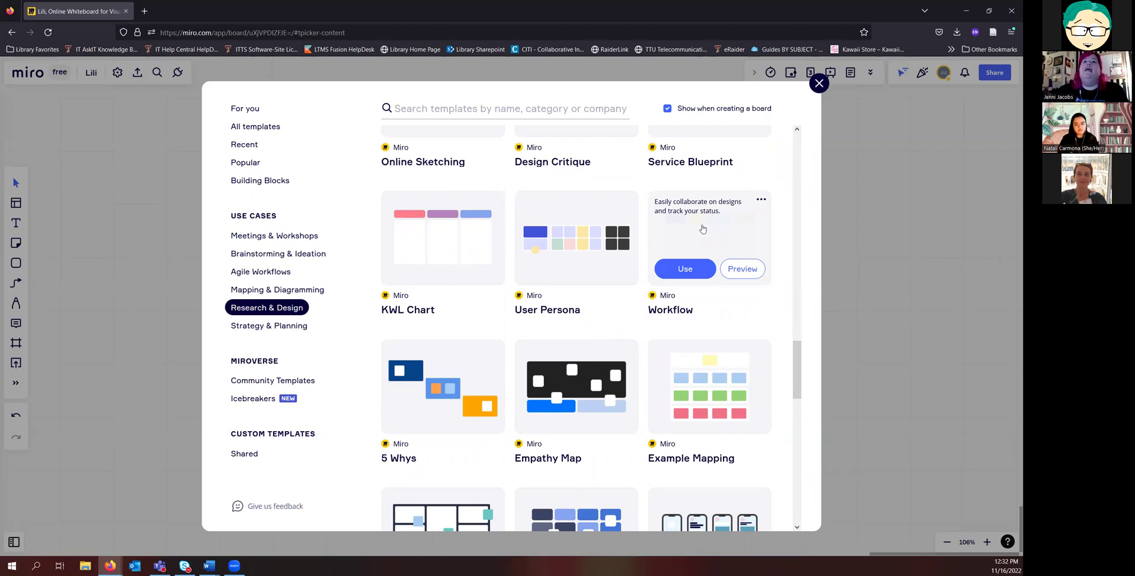
click(746, 270)
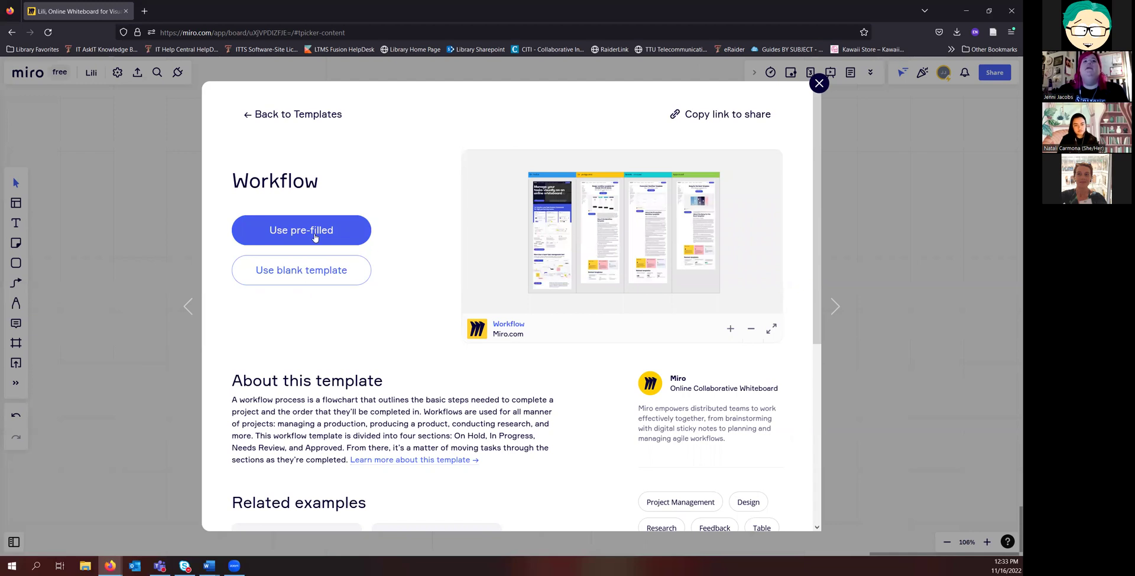
click(315, 236)
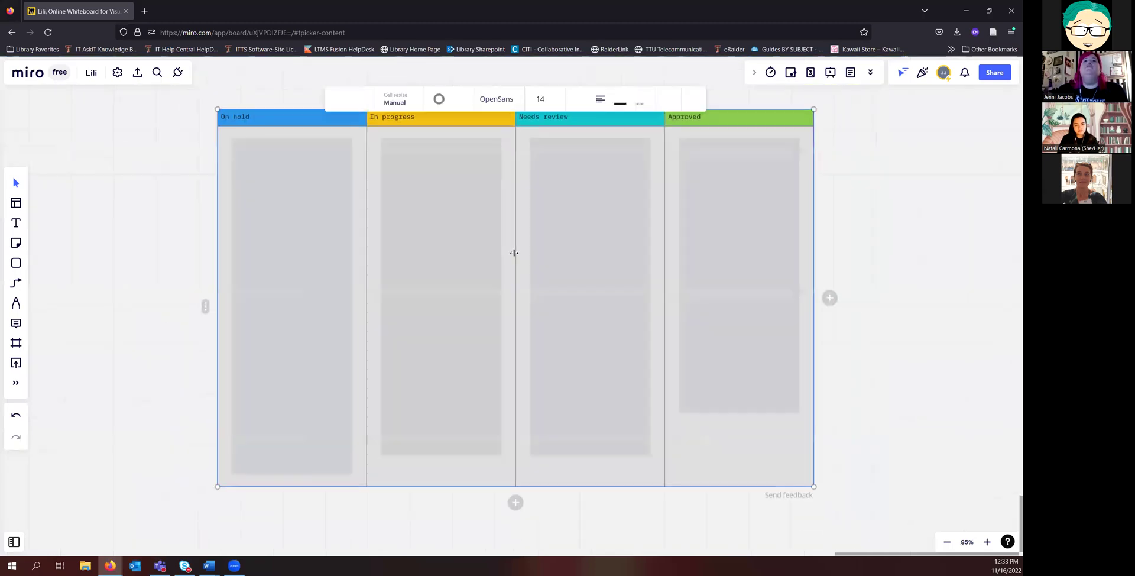
click(854, 185)
drag(853, 184, 843, 208)
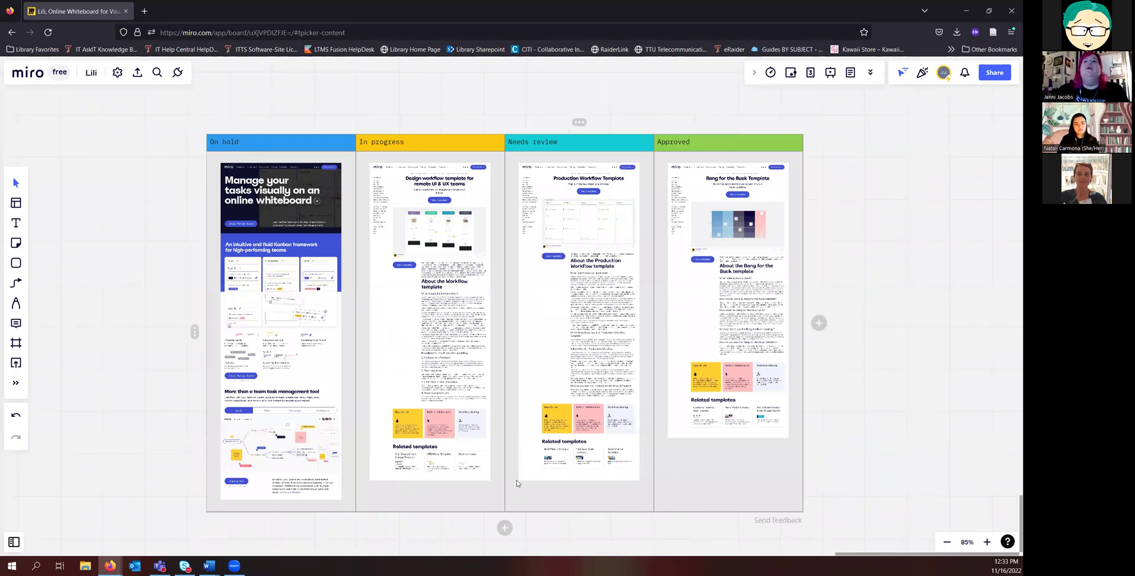
Step: Add a column after Approved and an extra row beneath the existing content row of the workflow table
click(819, 324)
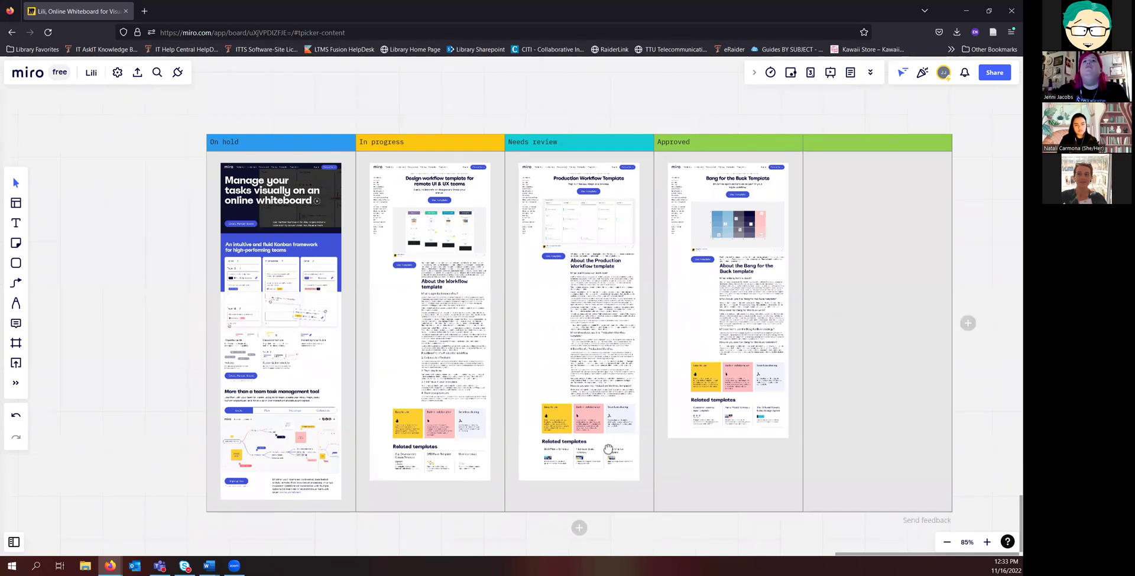
scroll(606, 452, down, 3)
click(542, 445)
click(541, 444)
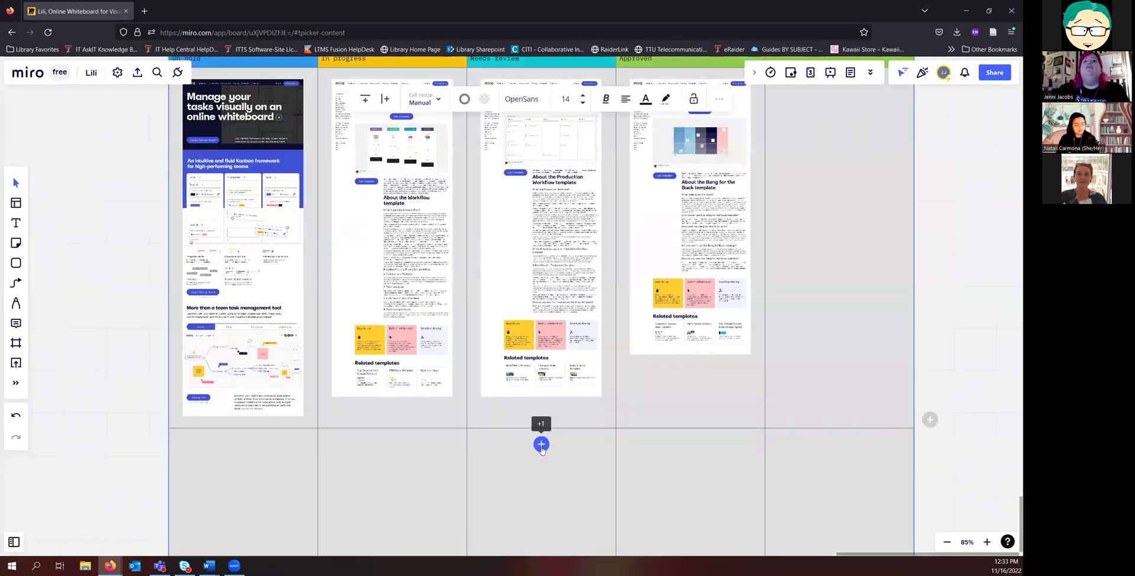
scroll(657, 407, down, 1)
scroll(669, 411, down, 1)
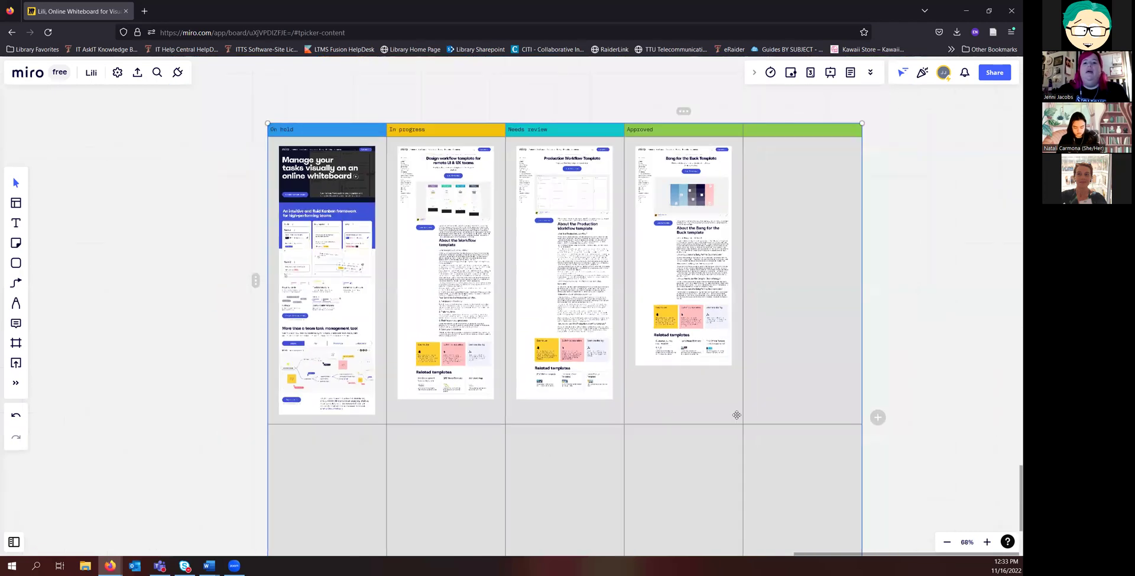
drag(867, 314, 864, 440)
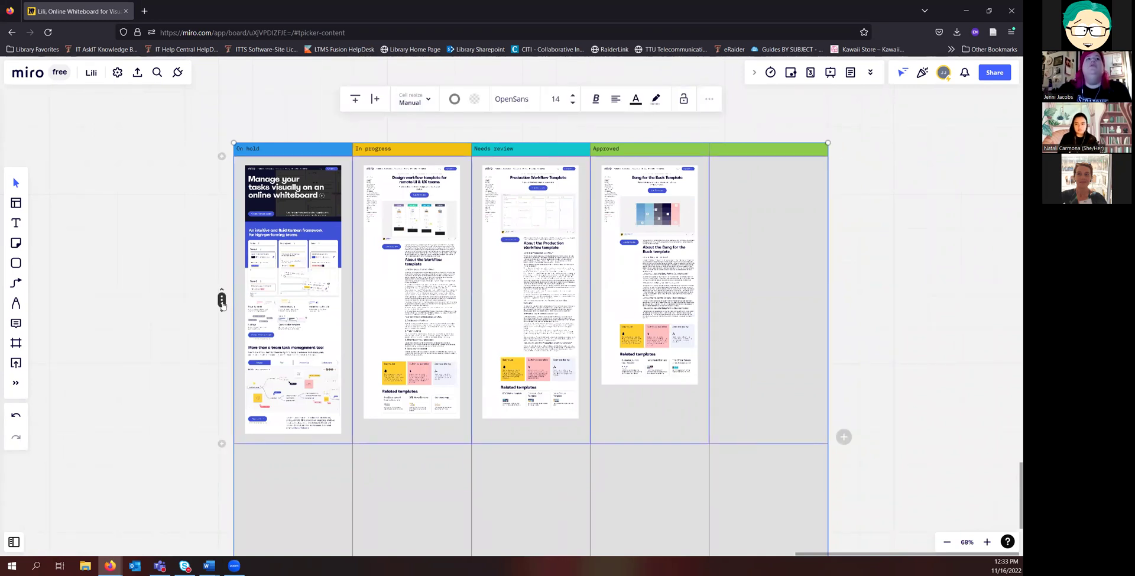
Step: Insert another column beside the empty column that follows Approved in the workflow table
click(222, 303)
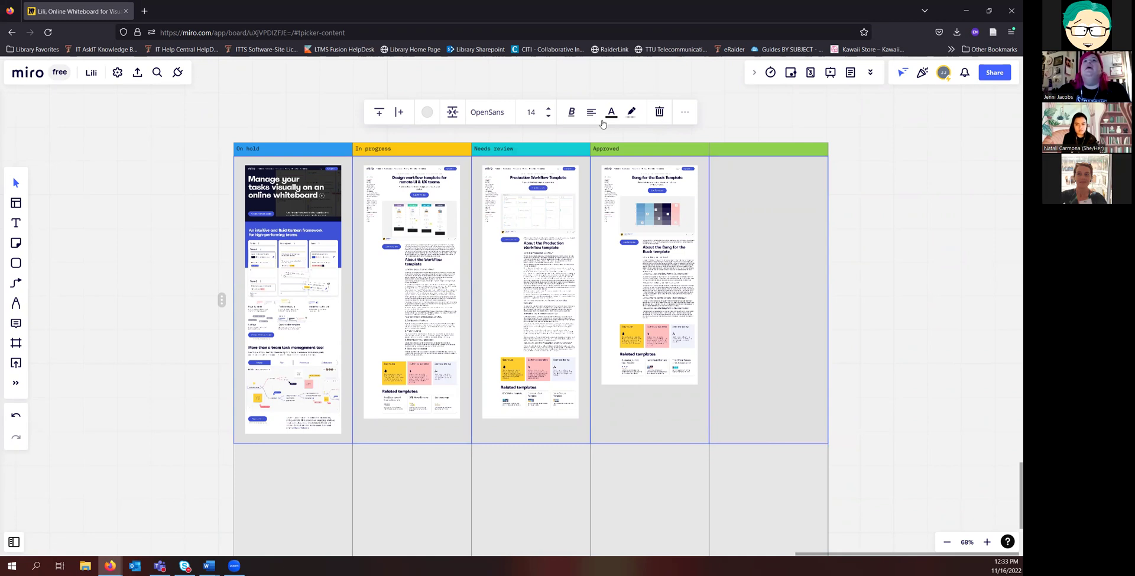
click(730, 153)
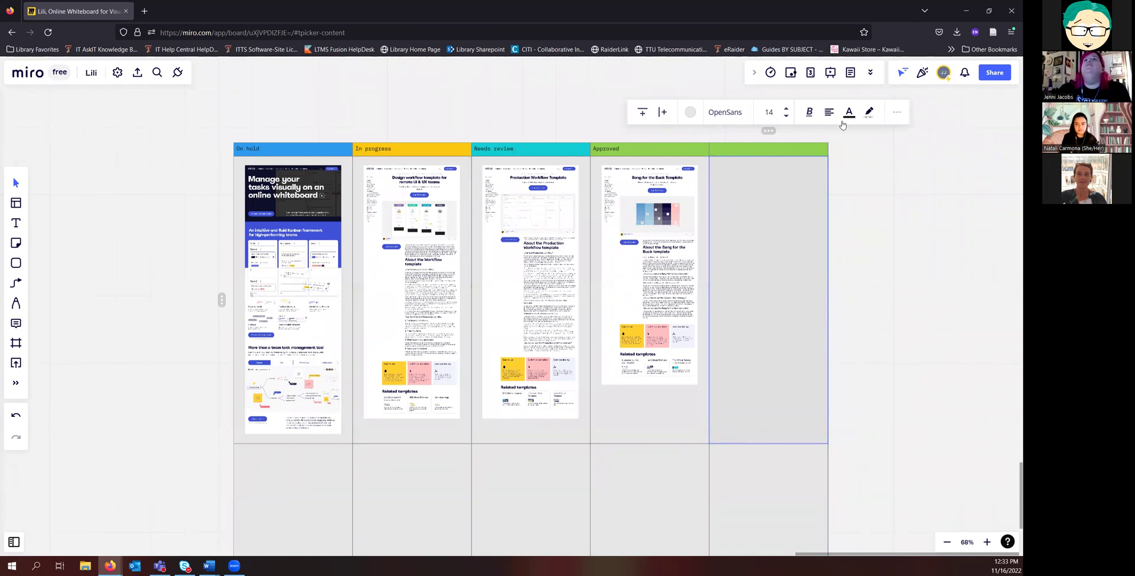
click(858, 362)
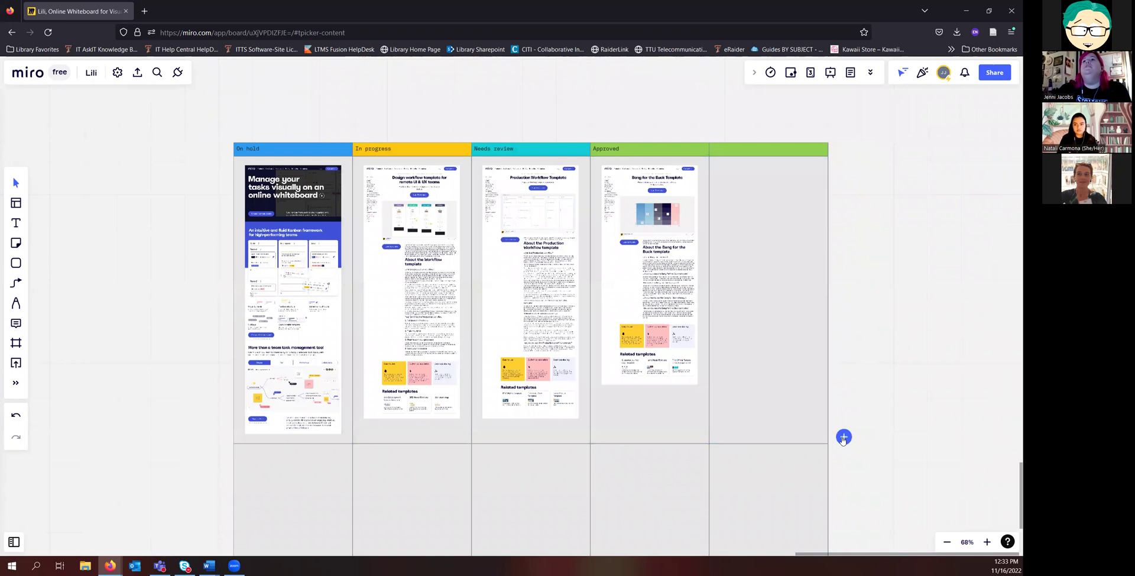
click(748, 185)
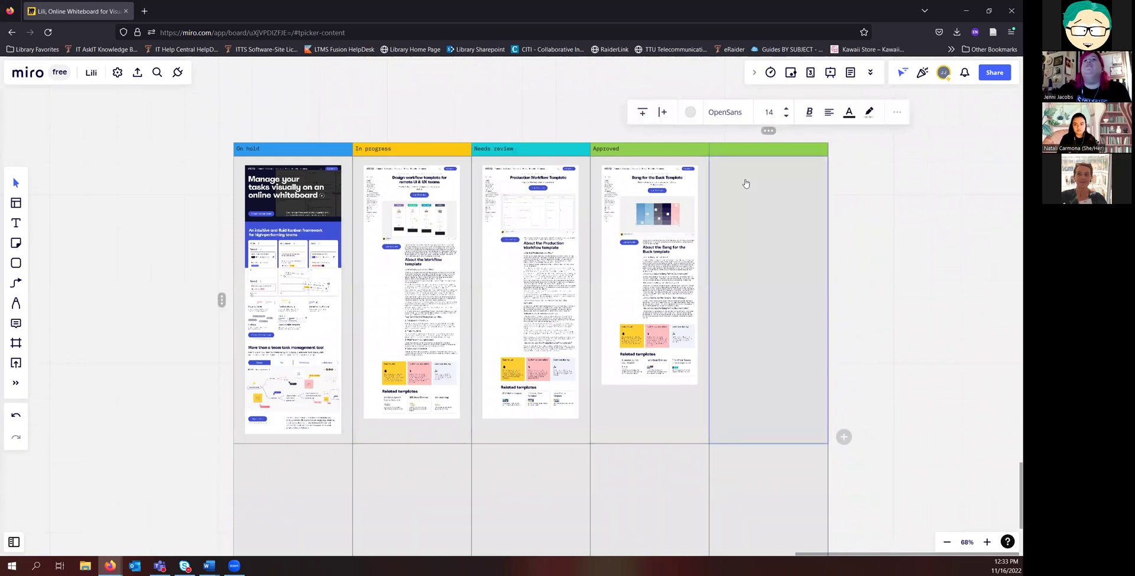
click(662, 113)
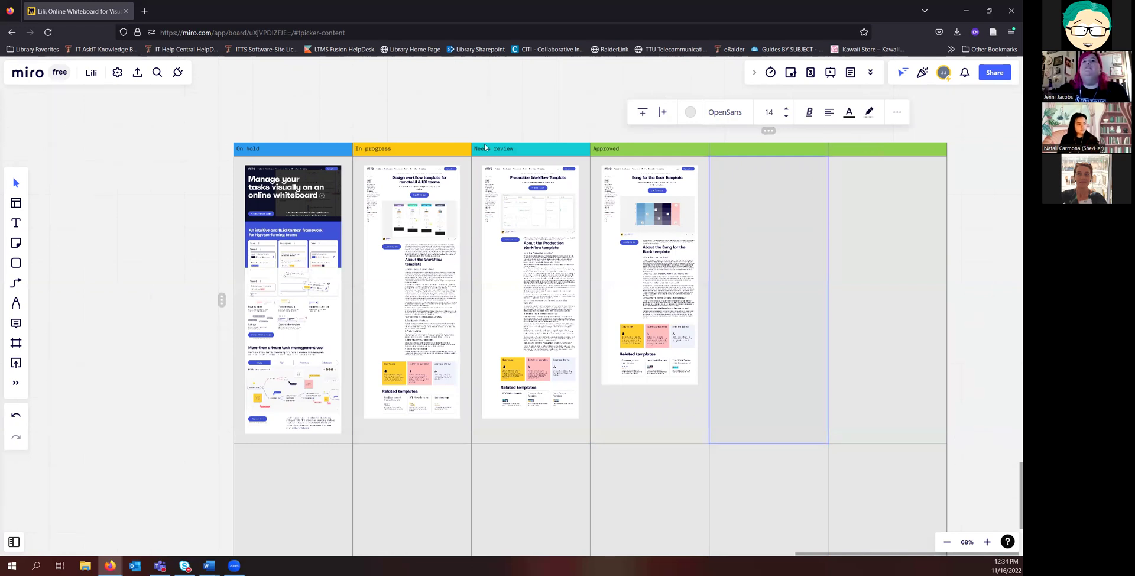
Step: Remove the table row that contains the sample page images
scroll(771, 191, right, 3)
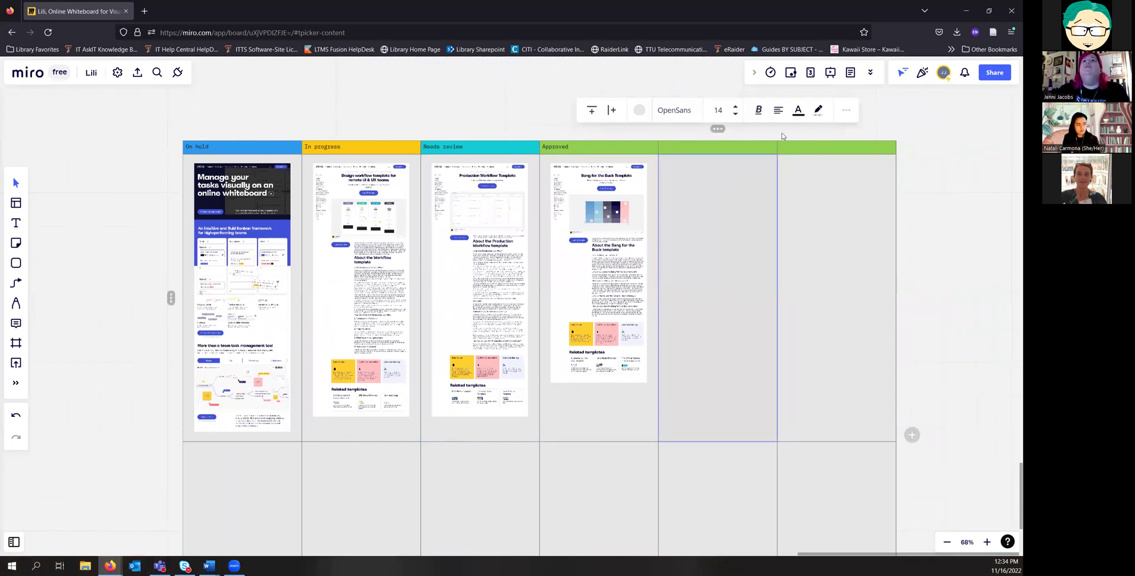
click(847, 113)
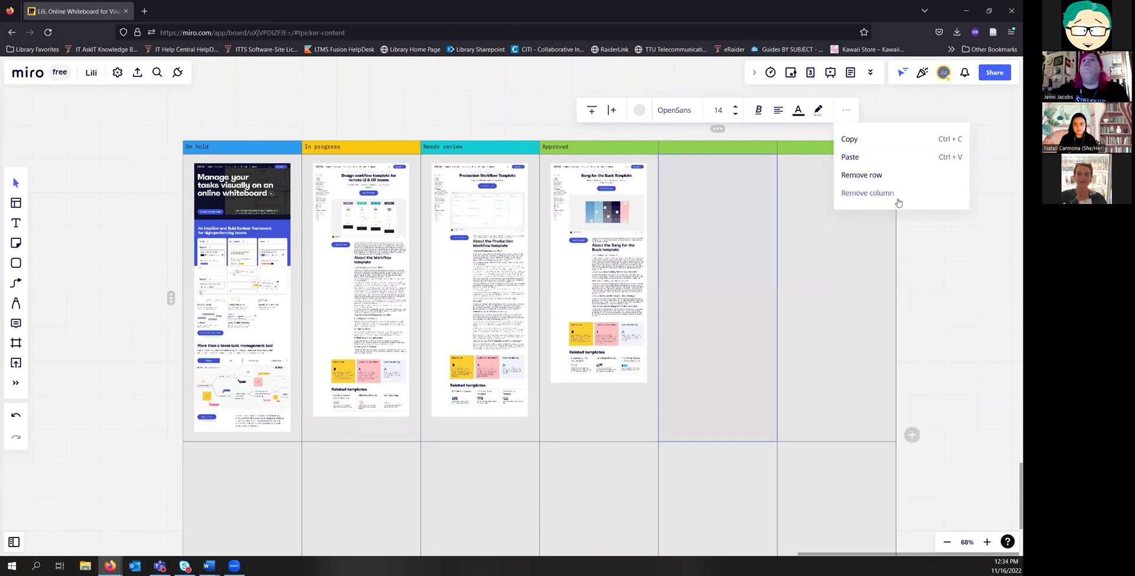
click(870, 179)
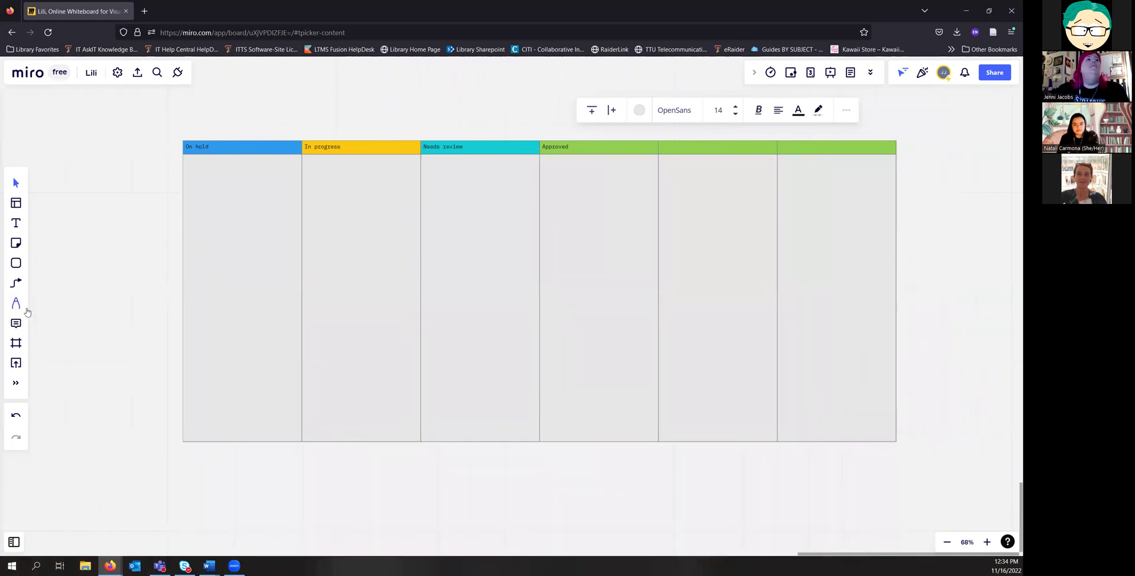
Step: Post the comment "Needs to moved to in progress" in the empty cell under On hold
click(271, 185)
text(s)
key(BackSpace)
text(Needs to moved to in progress)
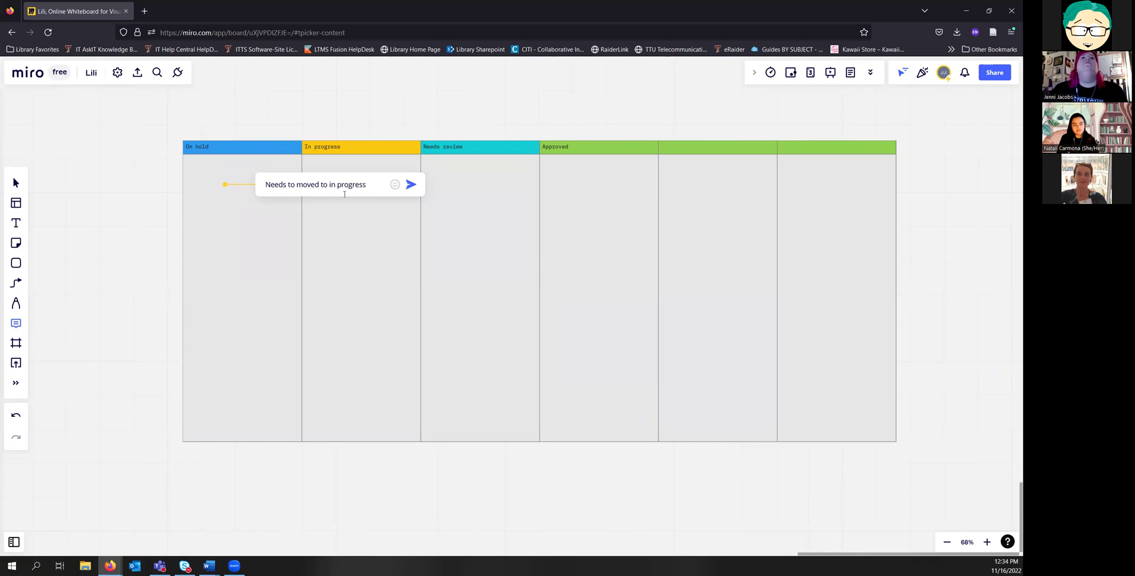
click(412, 187)
click(440, 181)
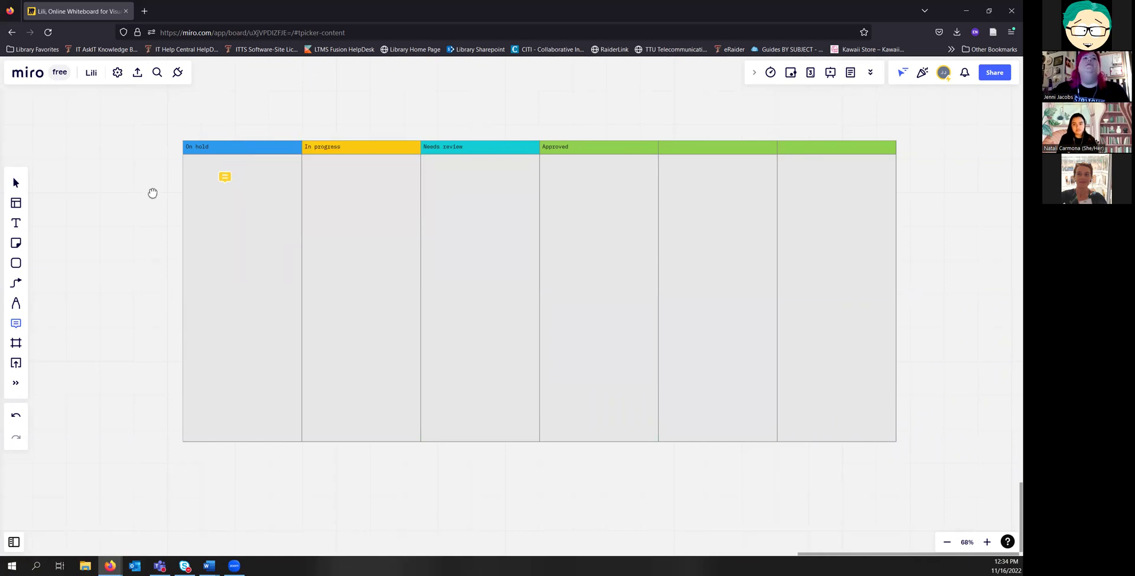
Step: Select the whole workflow table together with its comment and delete it from the board
drag(152, 191, 172, 223)
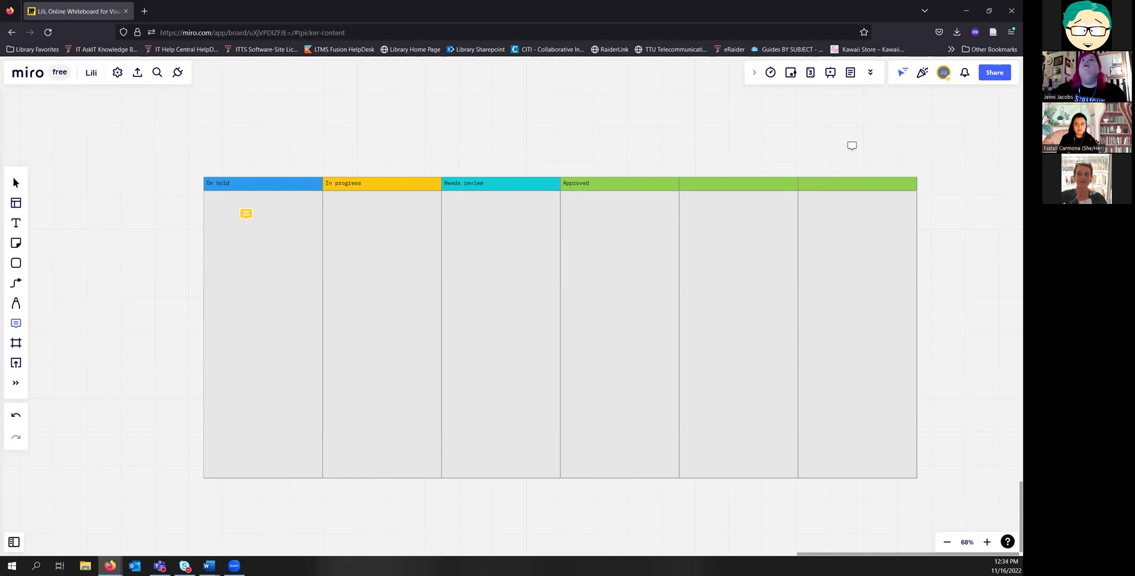
click(14, 183)
right_click(121, 138)
drag(107, 123, 858, 476)
key(Delete)
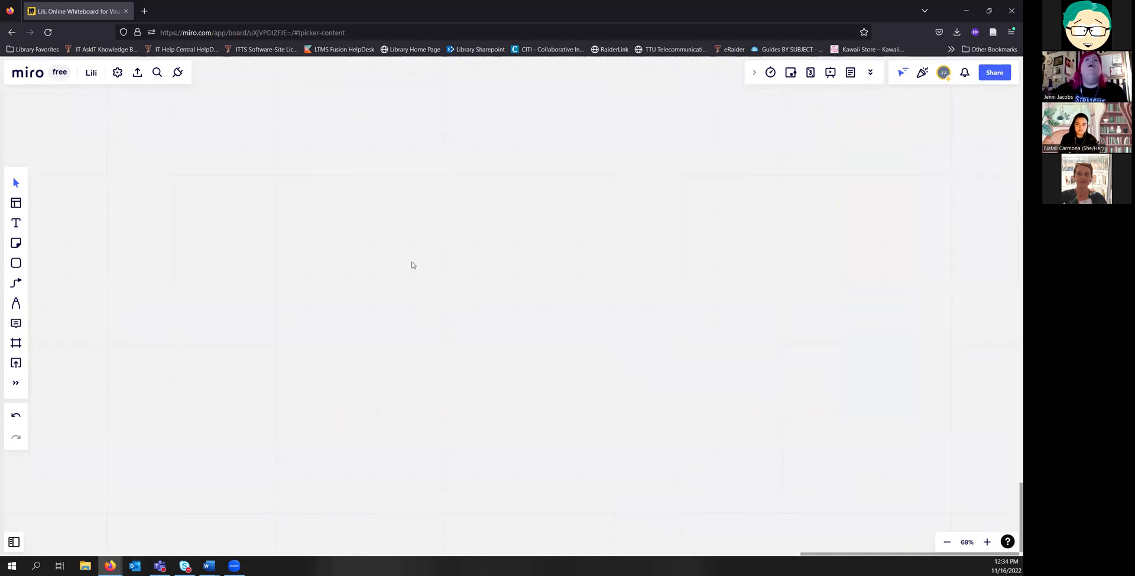
Step: Hide the board's background grid
right_click(351, 247)
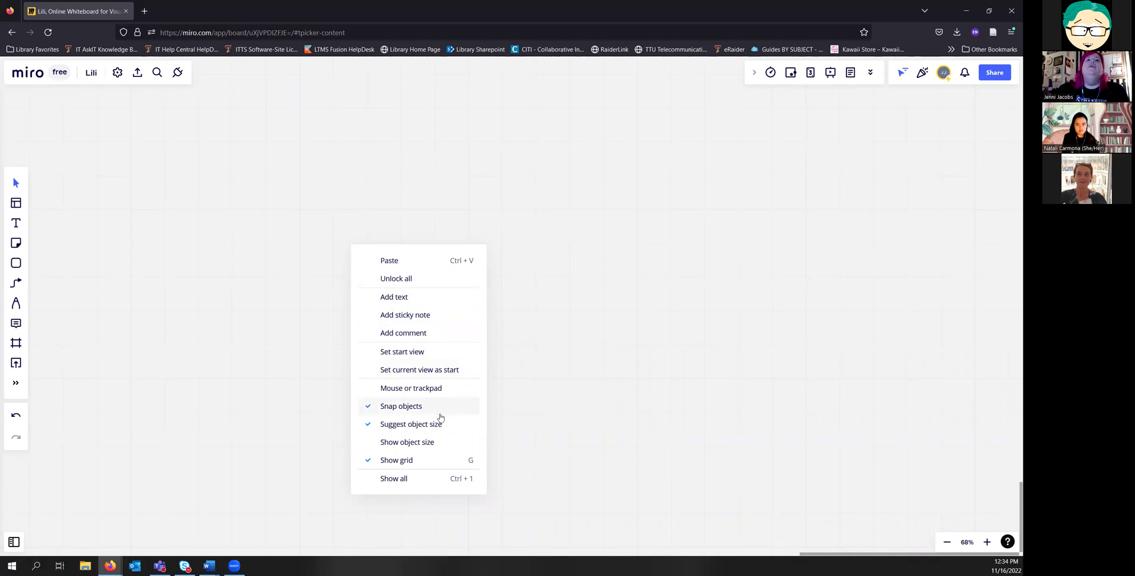
click(429, 467)
scroll(468, 351, down, 3)
scroll(469, 351, down, 2)
drag(528, 350, 535, 349)
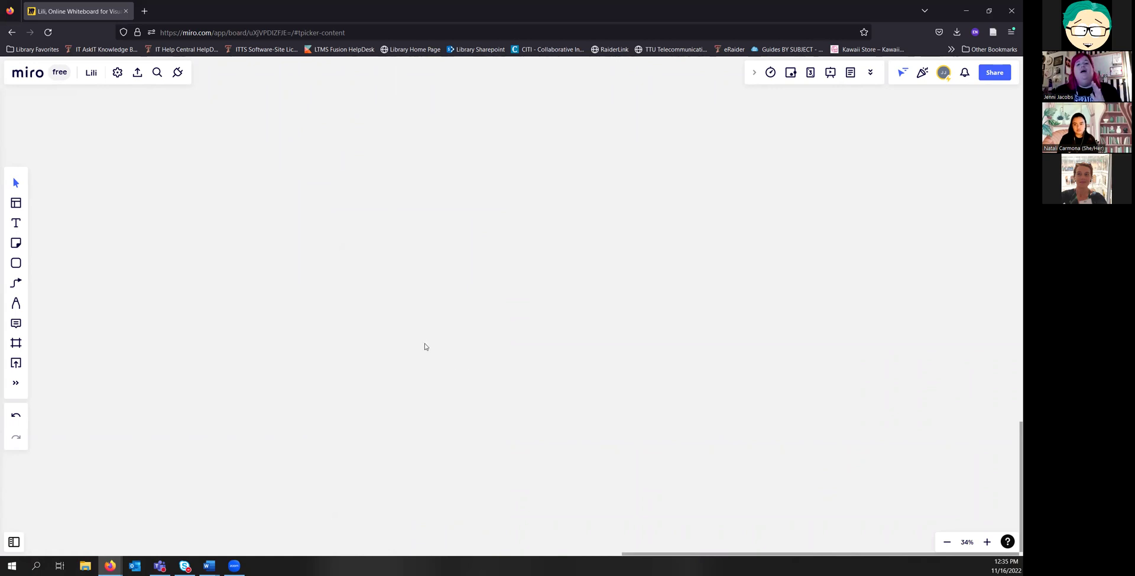
Step: Show the board's background grid again and look through the remaining board display and snapping options
right_click(491, 309)
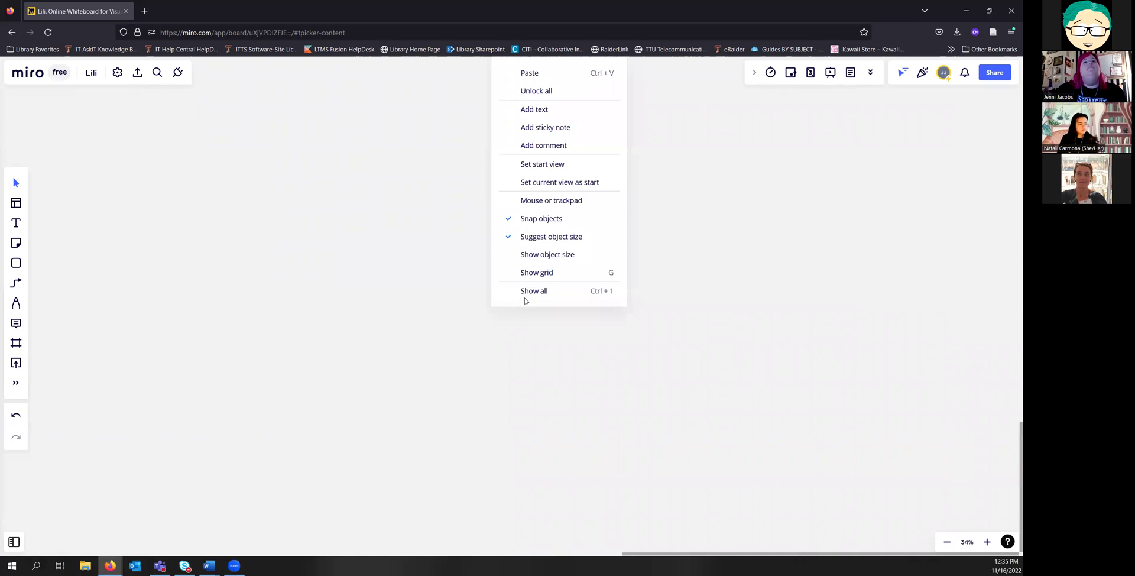
click(543, 272)
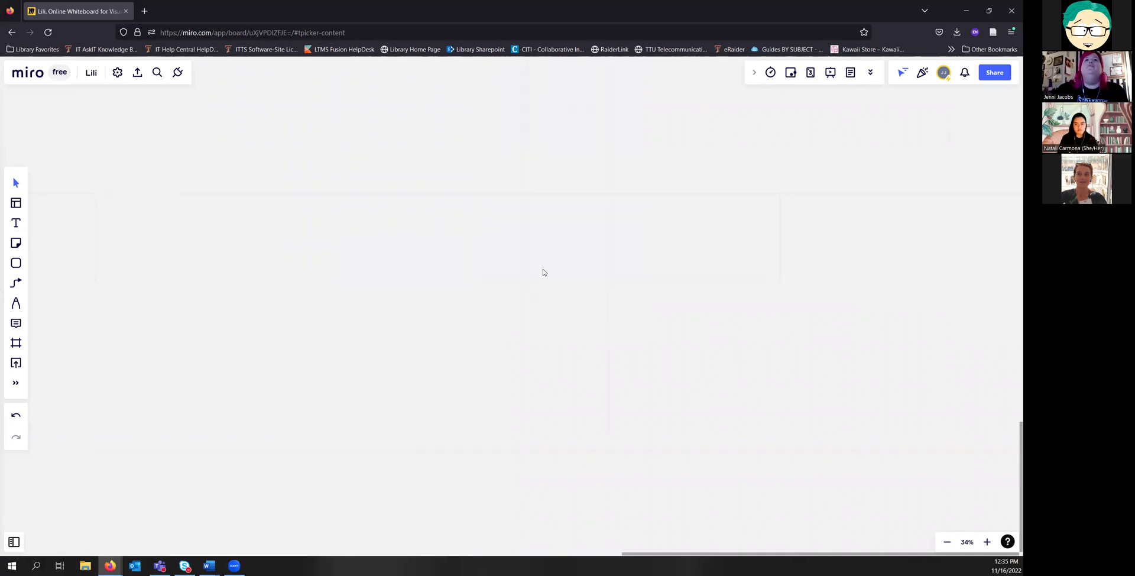
right_click(470, 308)
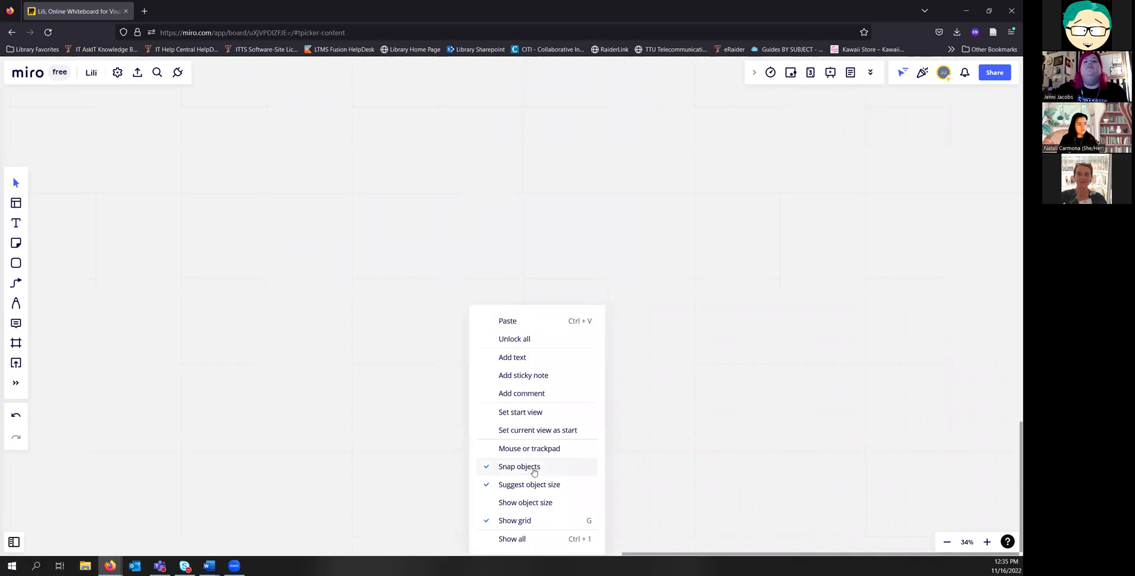
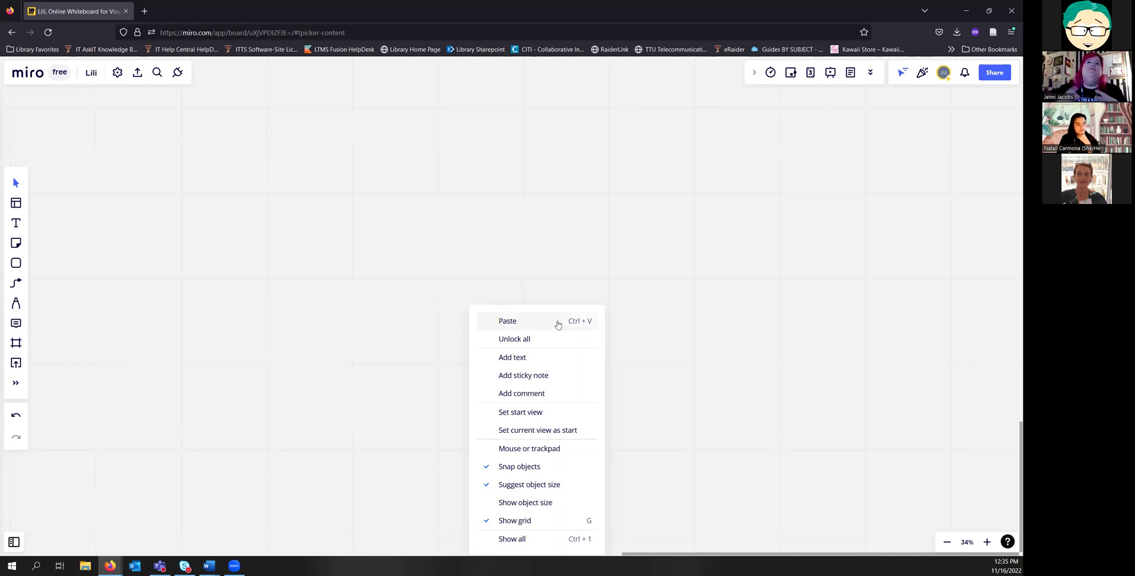
click(571, 251)
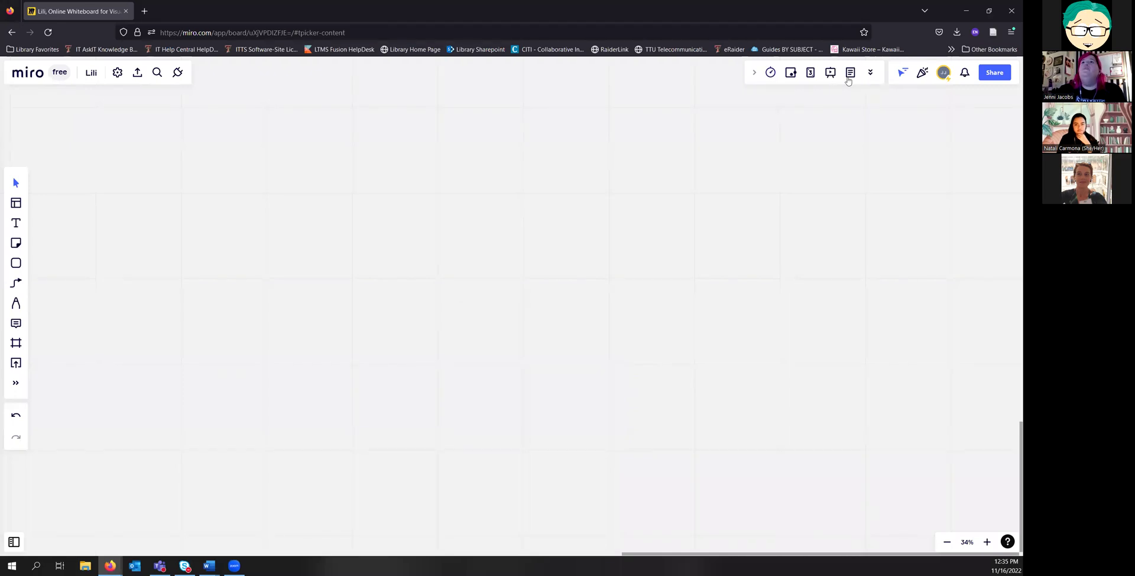
Step: Check the availability of the timer, video chat and voting features, dismissing each information pop-up
click(770, 73)
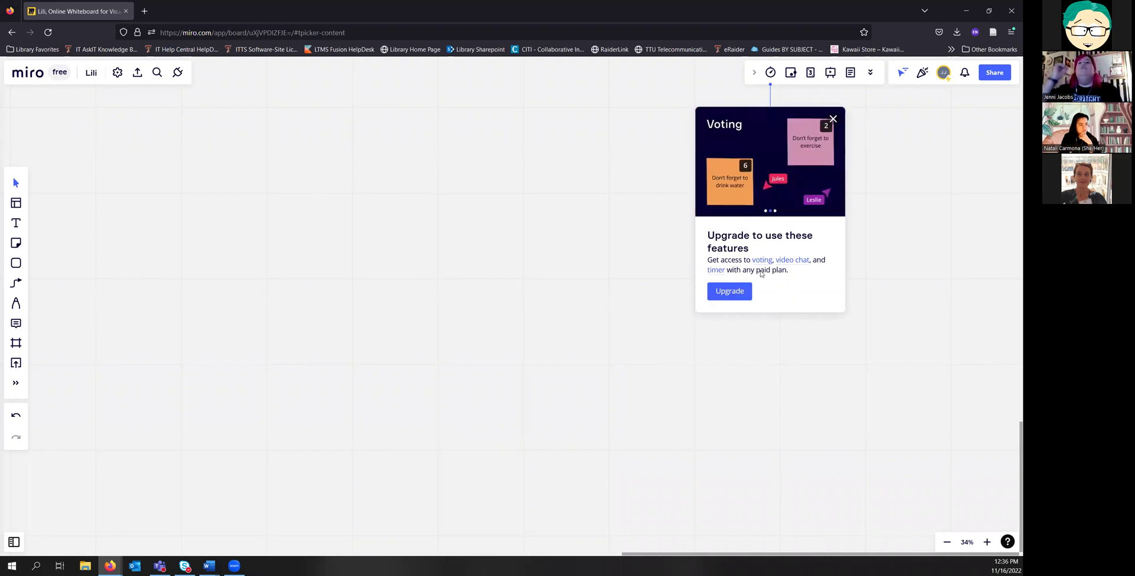
click(833, 120)
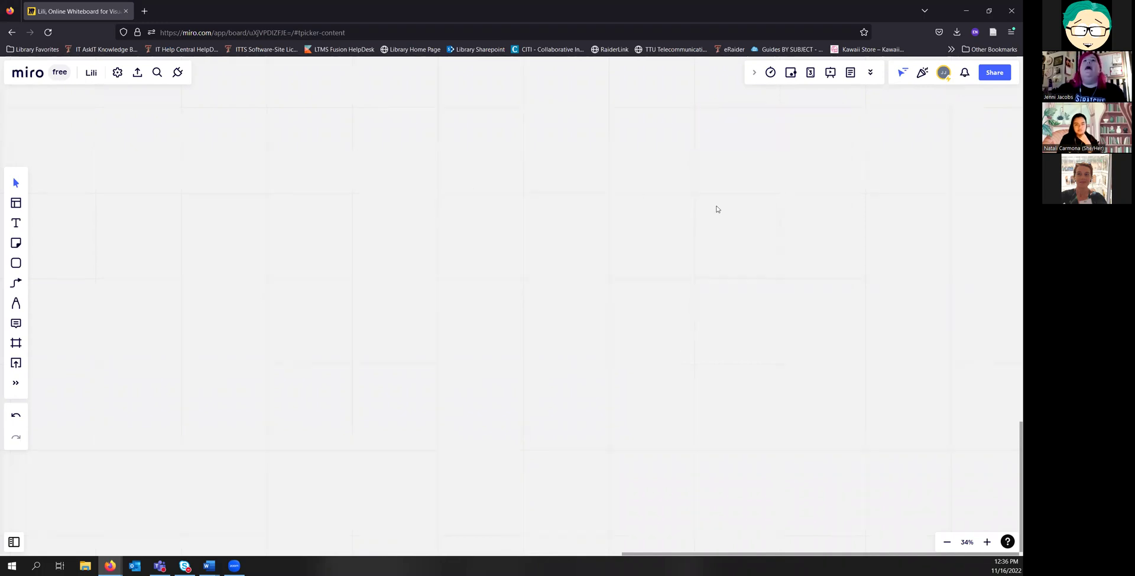
click(791, 74)
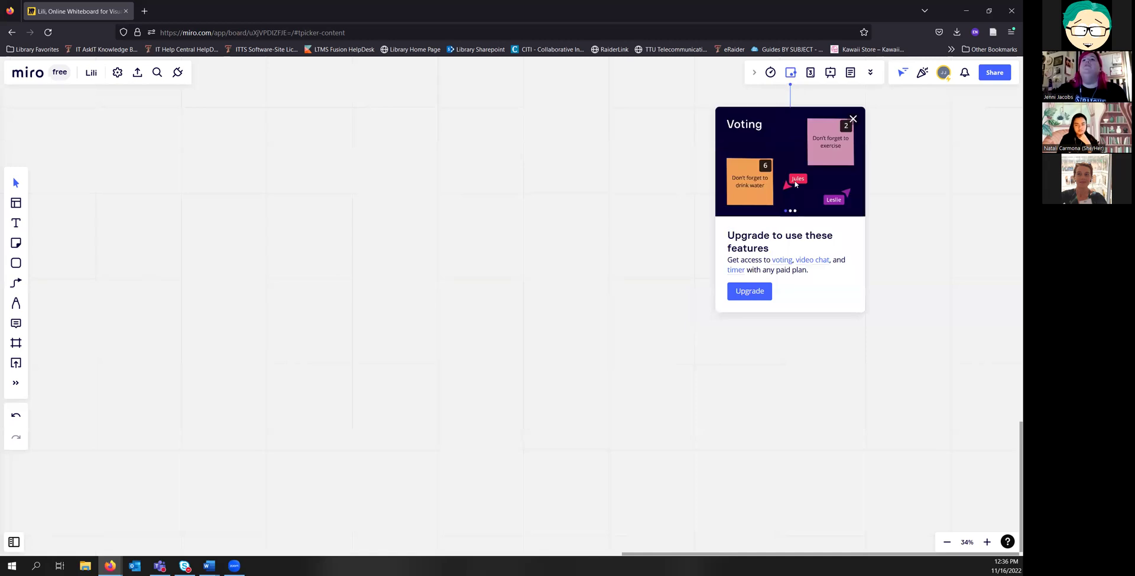
click(853, 119)
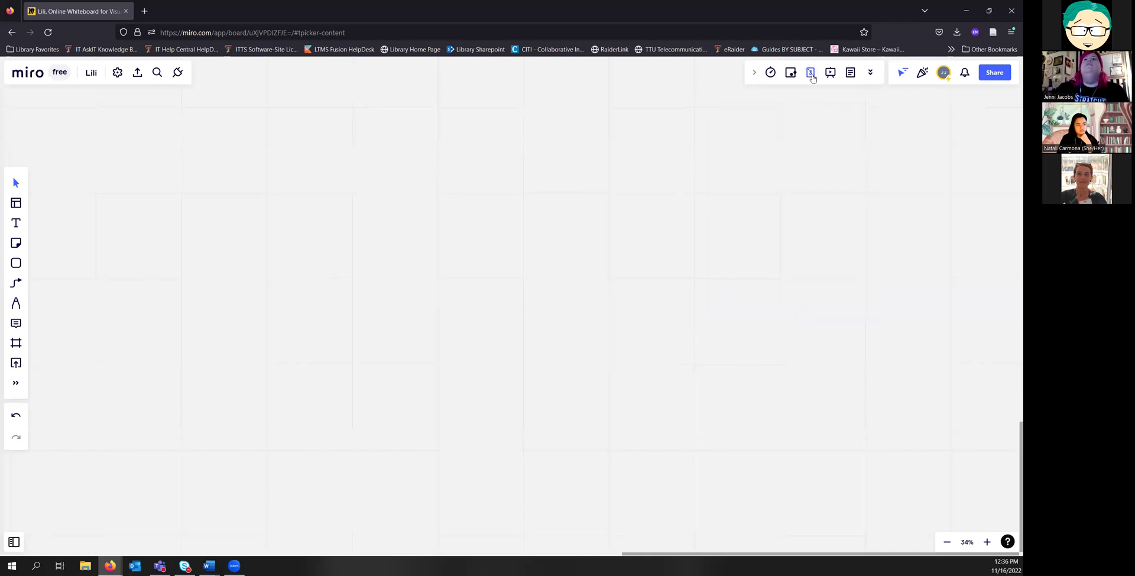
click(811, 76)
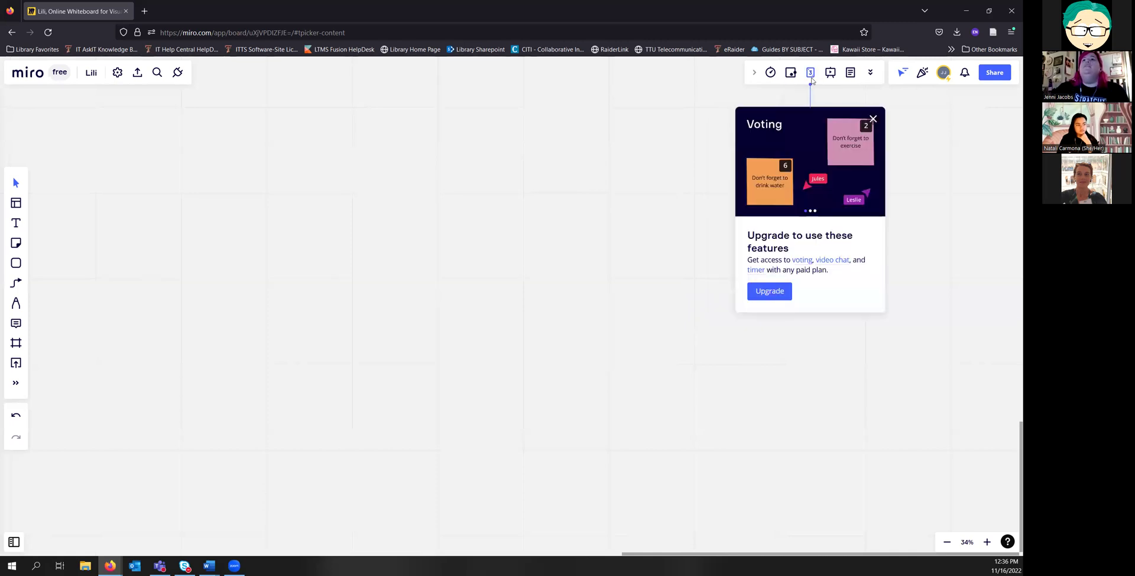
click(874, 119)
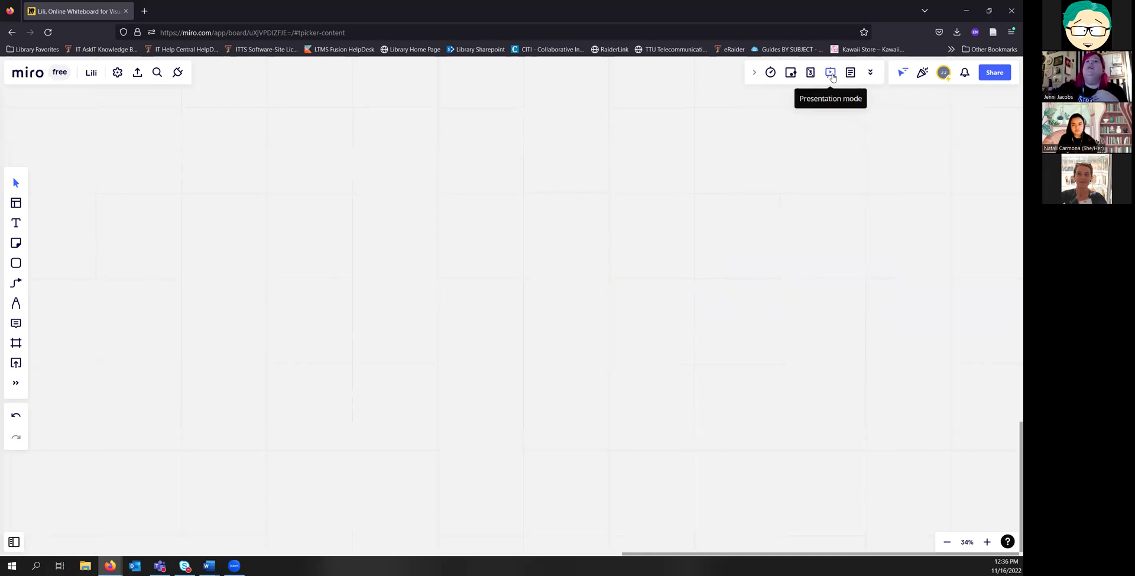
Step: Add an A4 frame to the empty board as a slide and preview it in presentation mode, exiting the presentation again
click(830, 73)
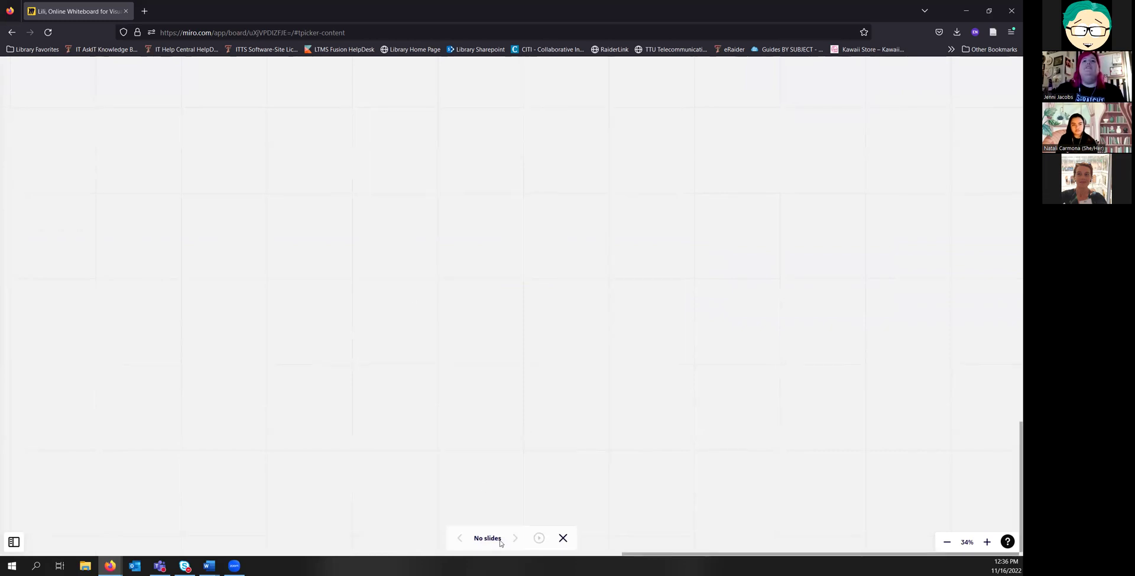
key(Escape)
click(16, 343)
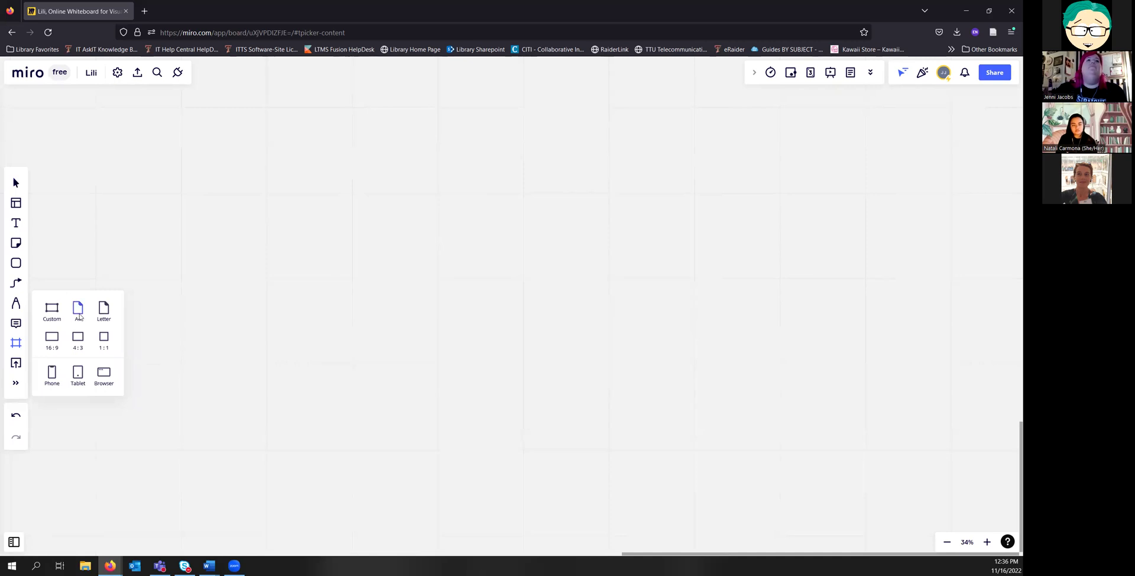
click(79, 316)
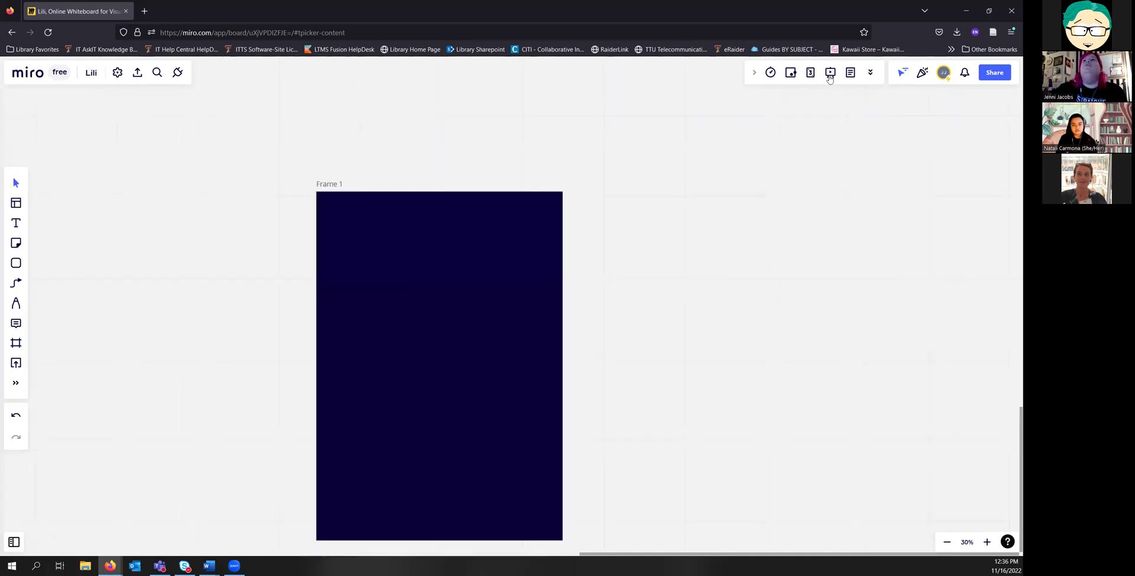
click(830, 72)
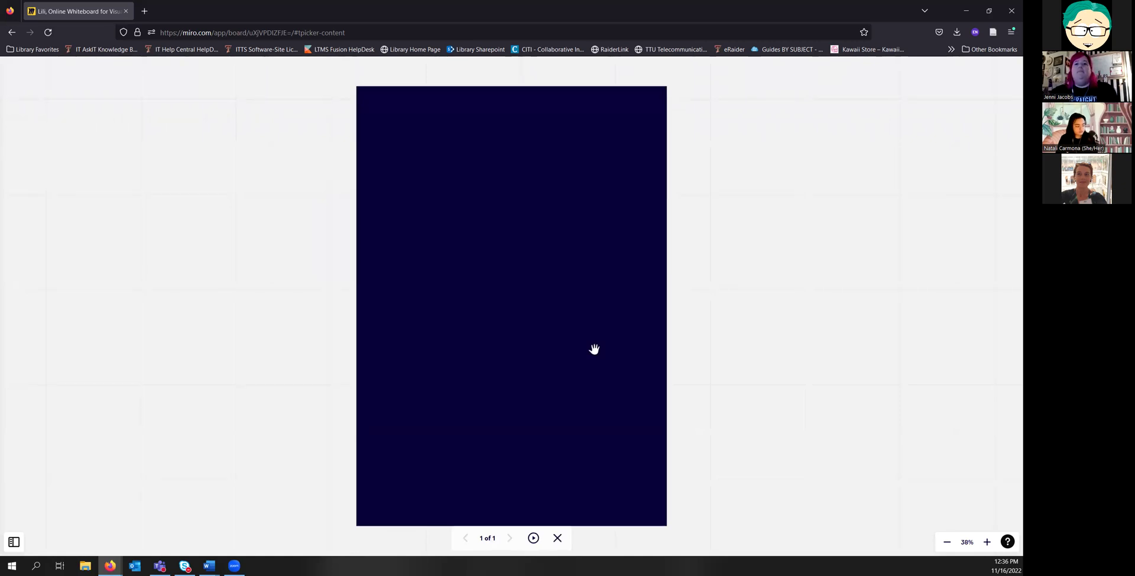
key(Escape)
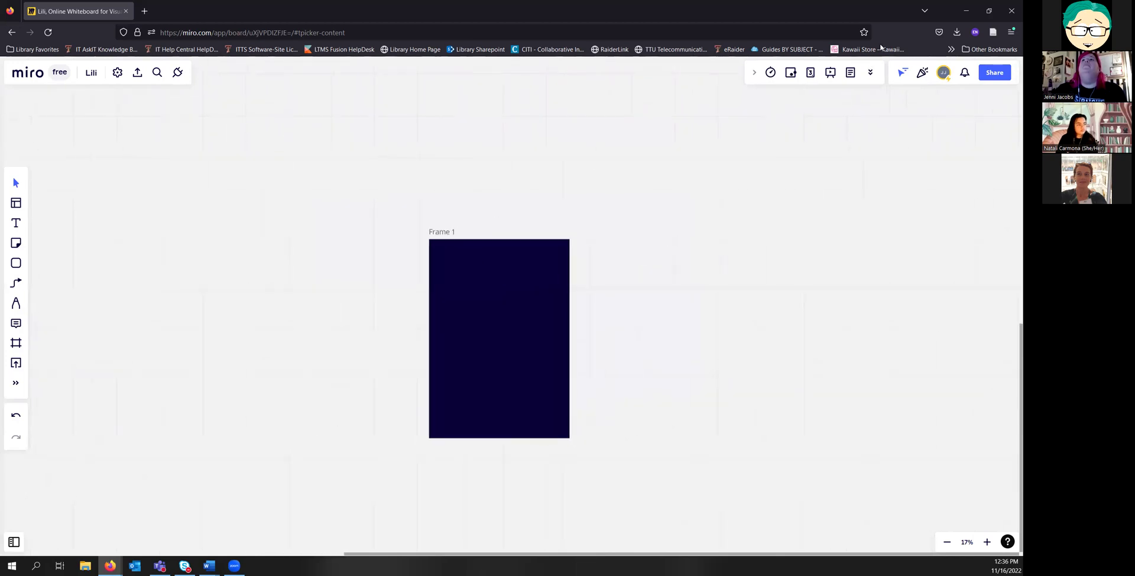
Step: Open the board's Chat app to view its message area, and close it again
click(871, 73)
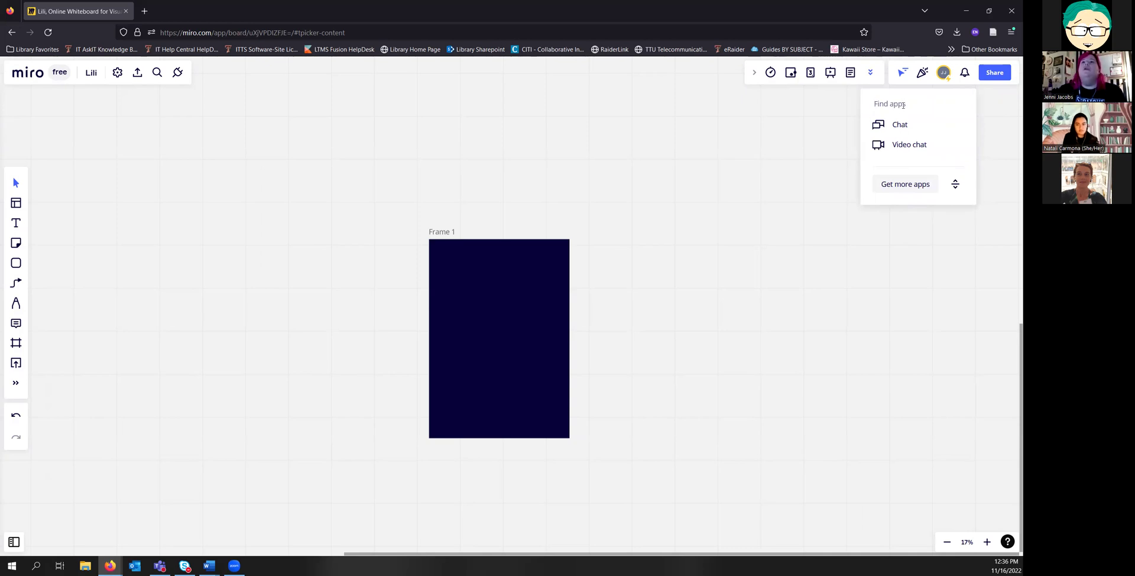
click(899, 124)
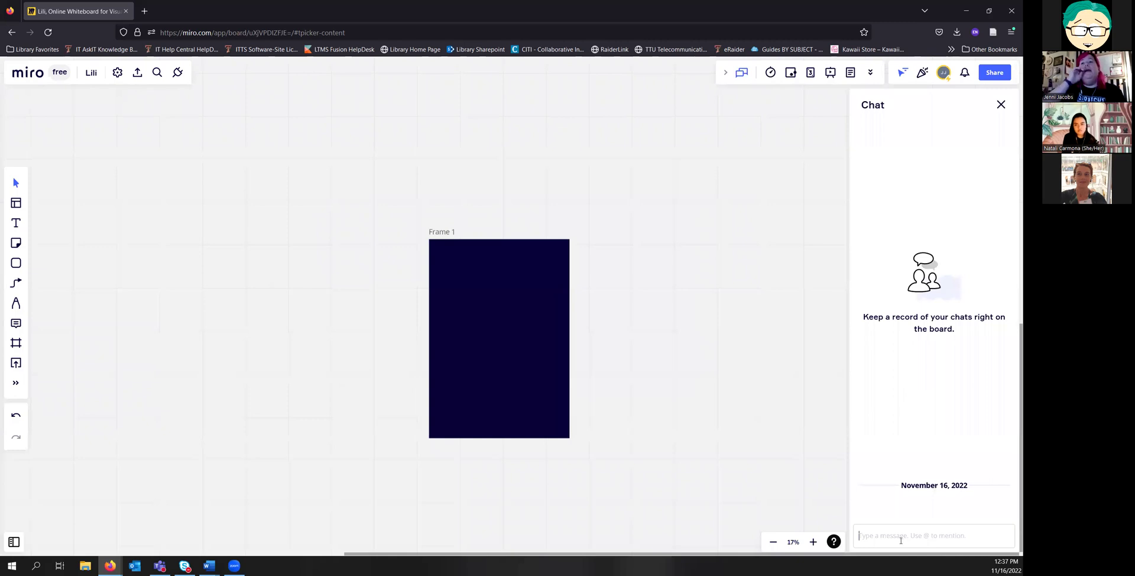
click(1001, 105)
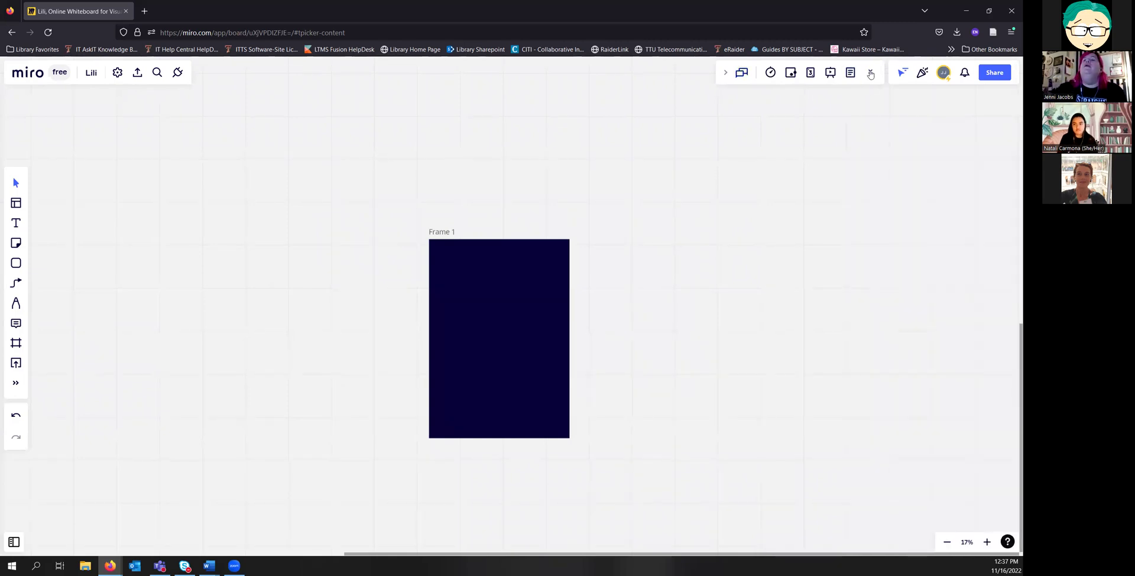
Step: Browse the app marketplace, examining its Collections, Featured, Essentials, Facilitation and All apps sections, and close it
click(870, 72)
click(897, 184)
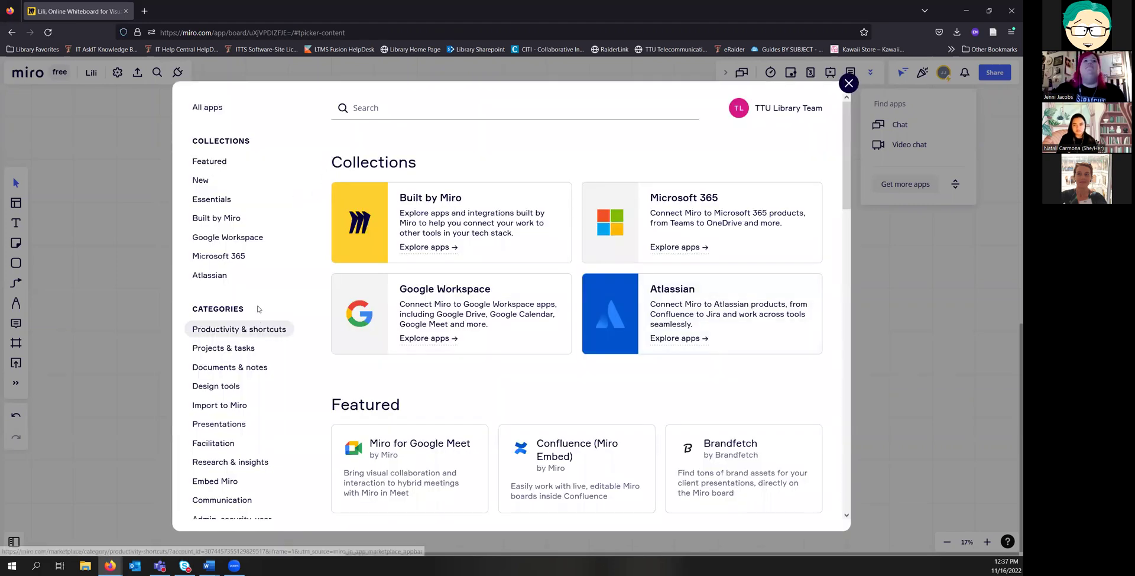
scroll(260, 328, down, 2)
scroll(287, 379, down, 2)
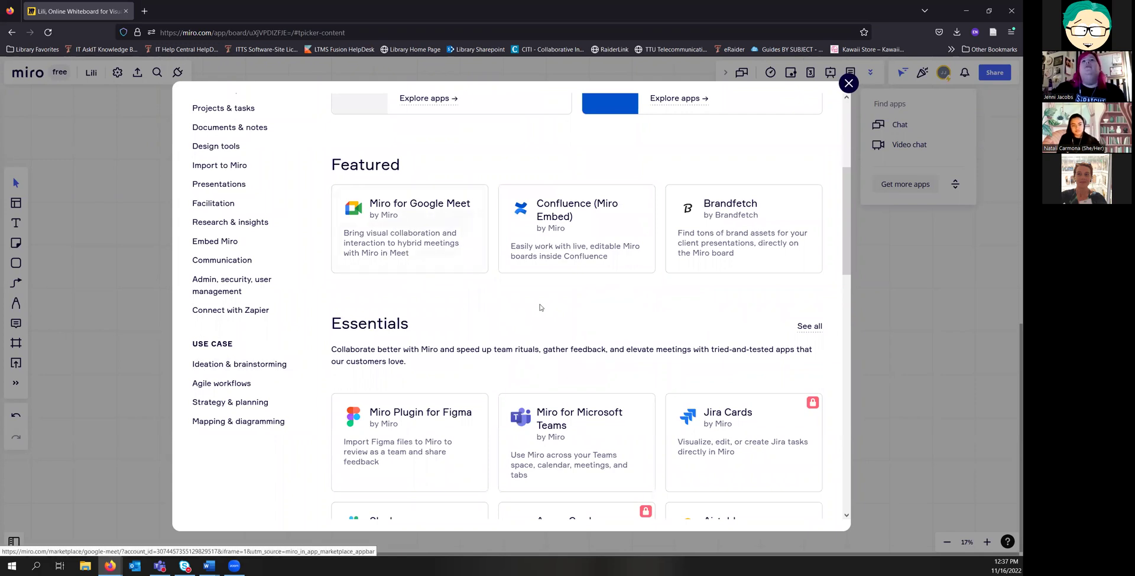
scroll(550, 283, down, 2)
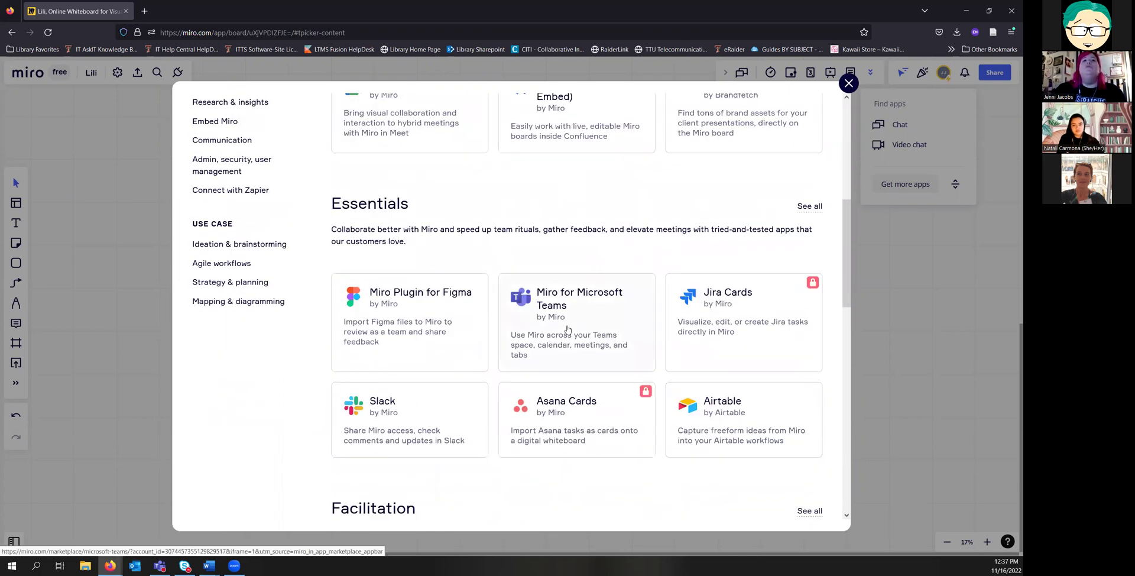
scroll(567, 329, down, 2)
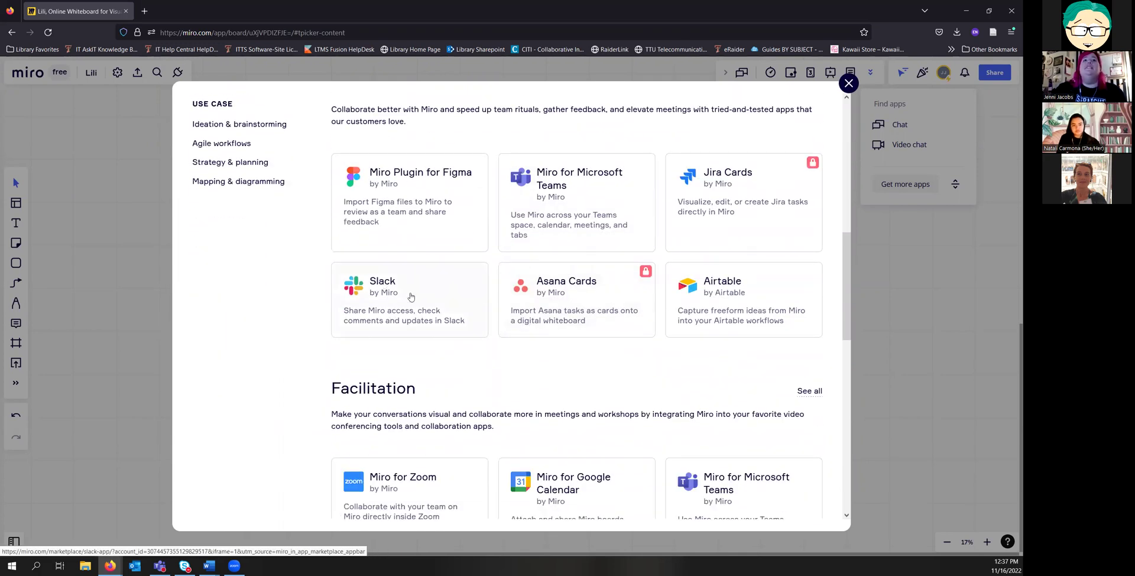
scroll(472, 308, down, 2)
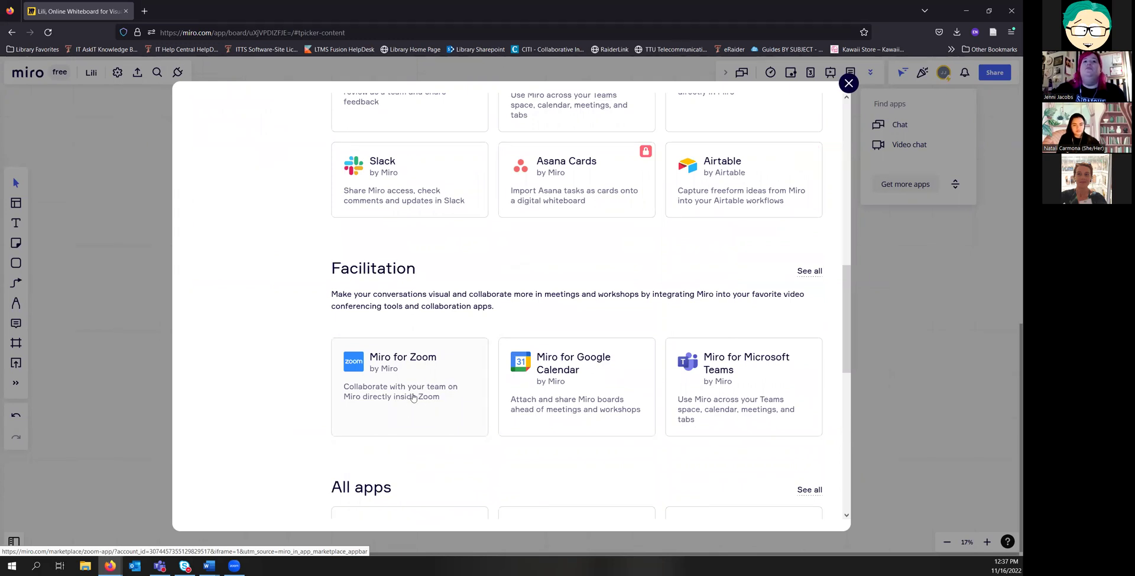
scroll(432, 352, down, 3)
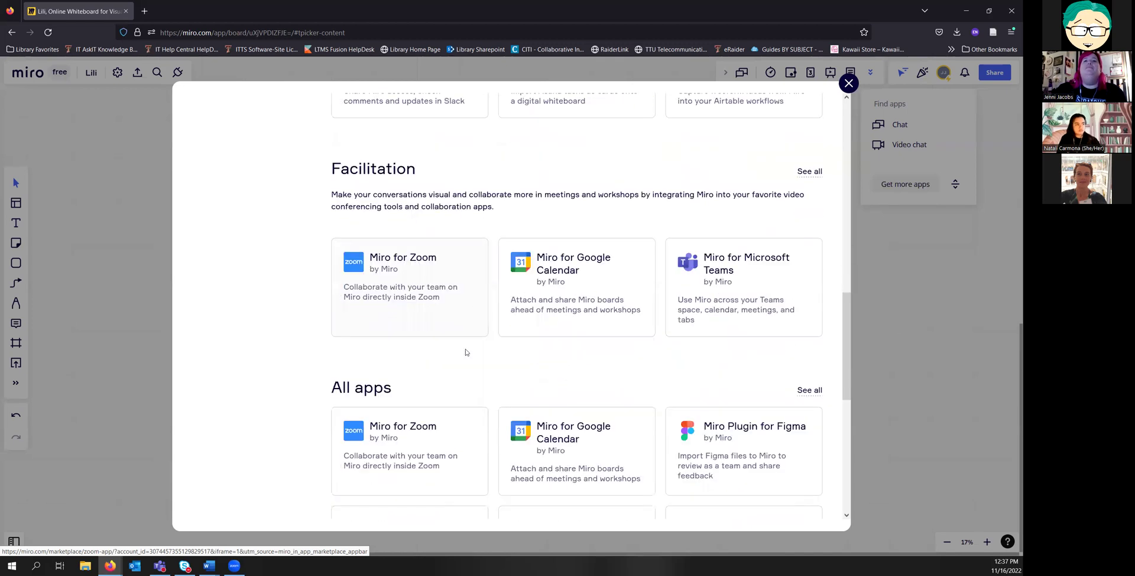
scroll(492, 345, down, 10)
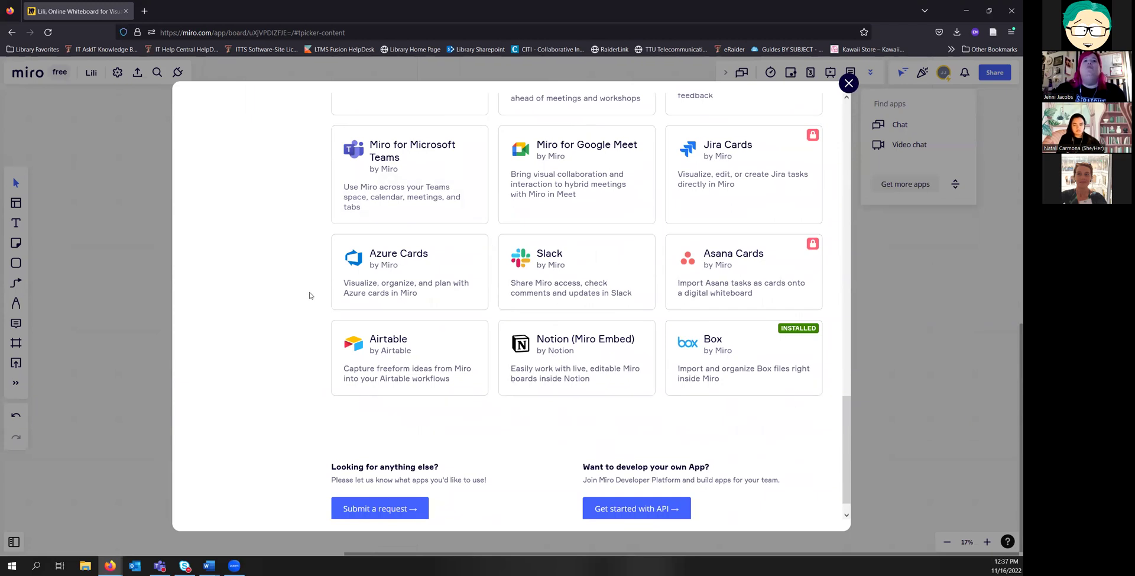
scroll(309, 295, up, 10)
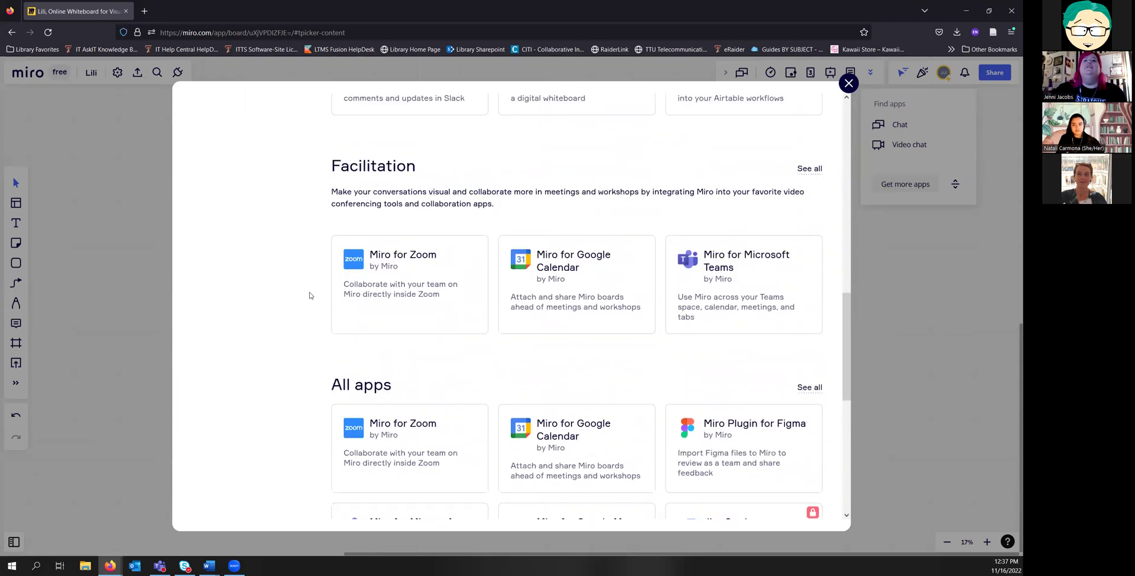
scroll(309, 295, up, 10)
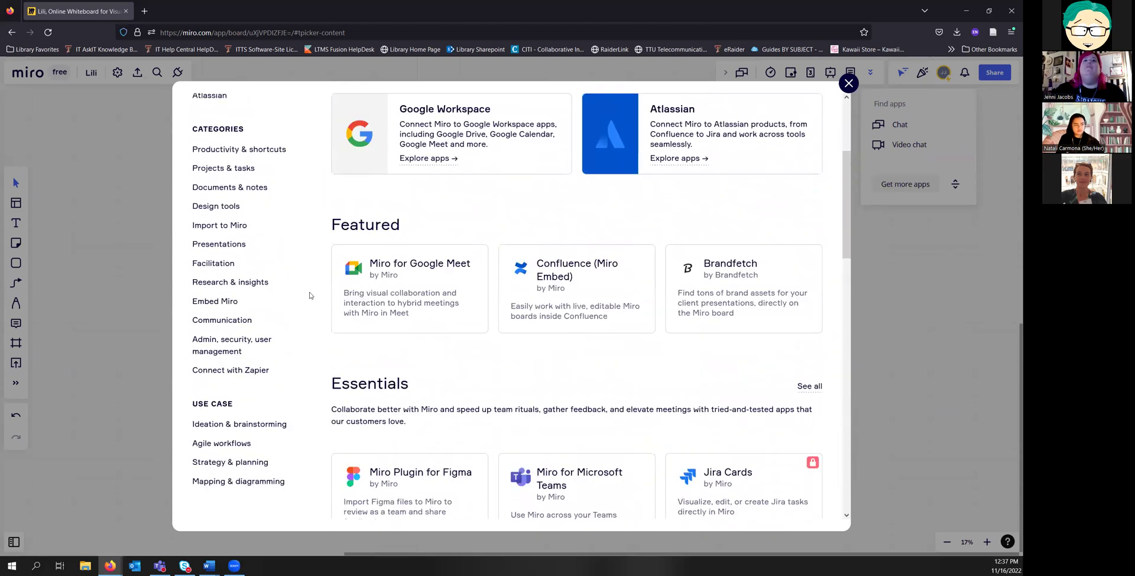
scroll(309, 295, up, 2)
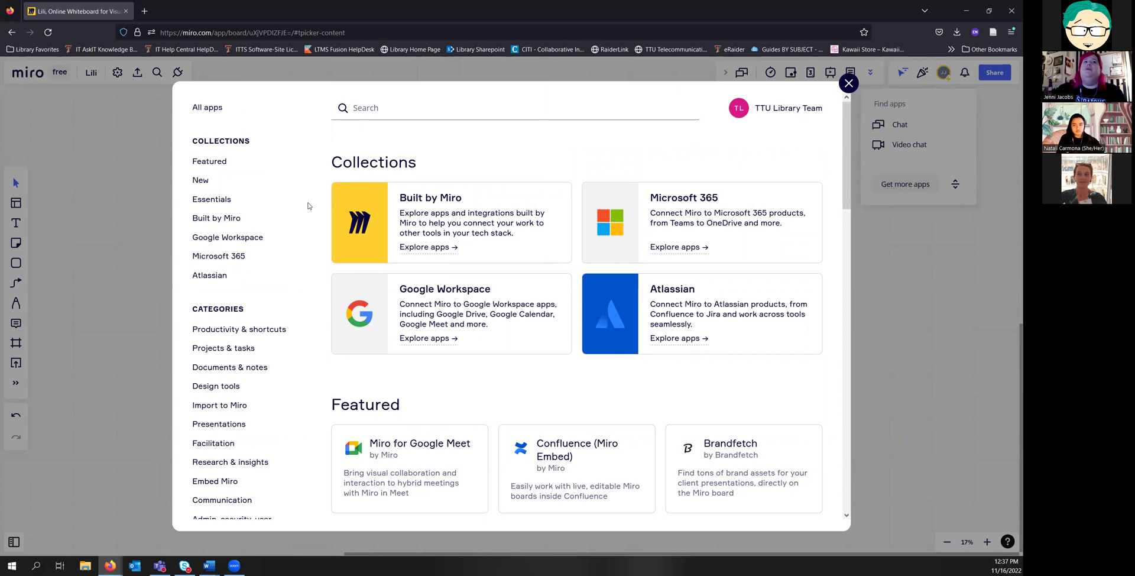
click(849, 84)
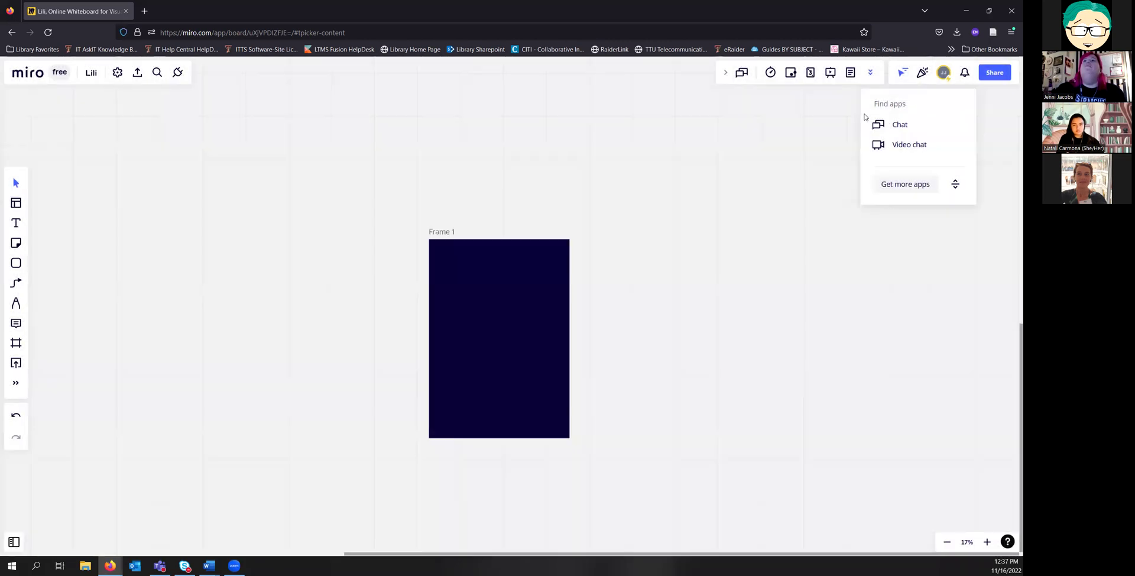
click(871, 72)
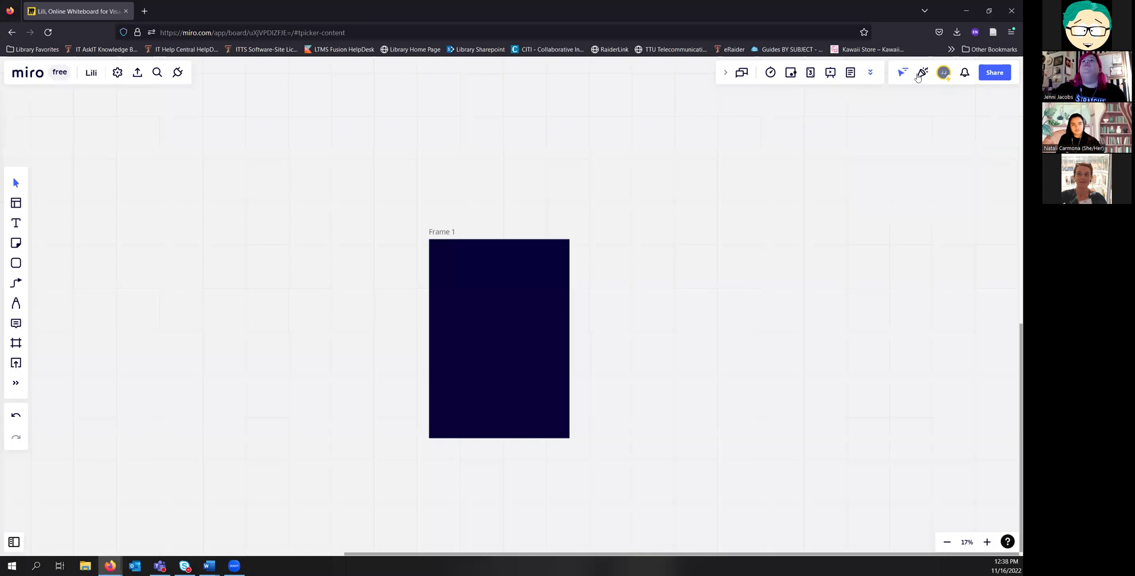
Step: Set the board's sharing access for anyone with the link to Can view and copy the board link
click(991, 74)
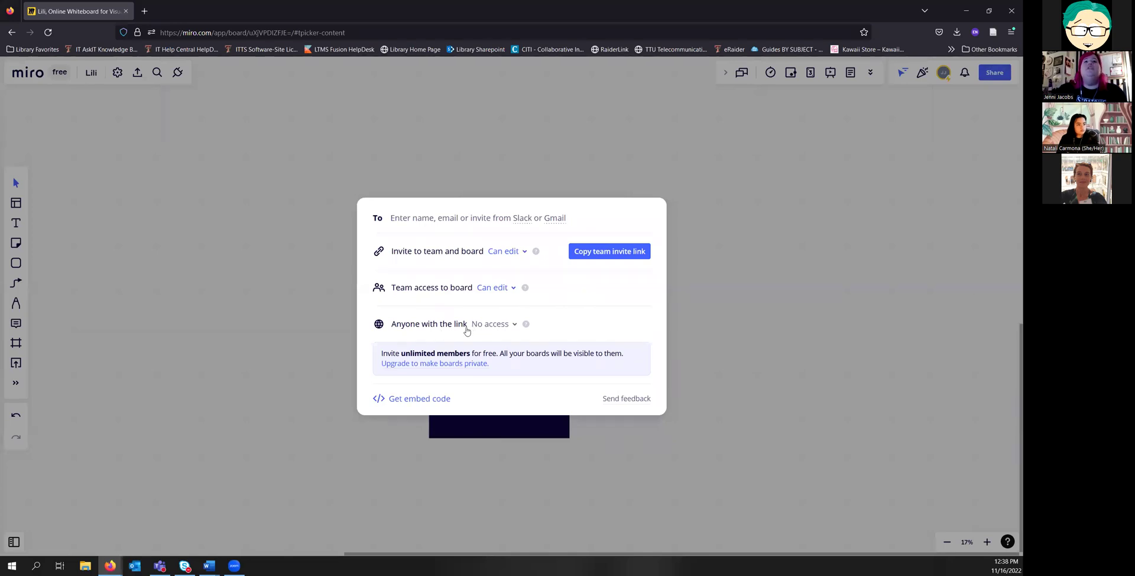
click(510, 327)
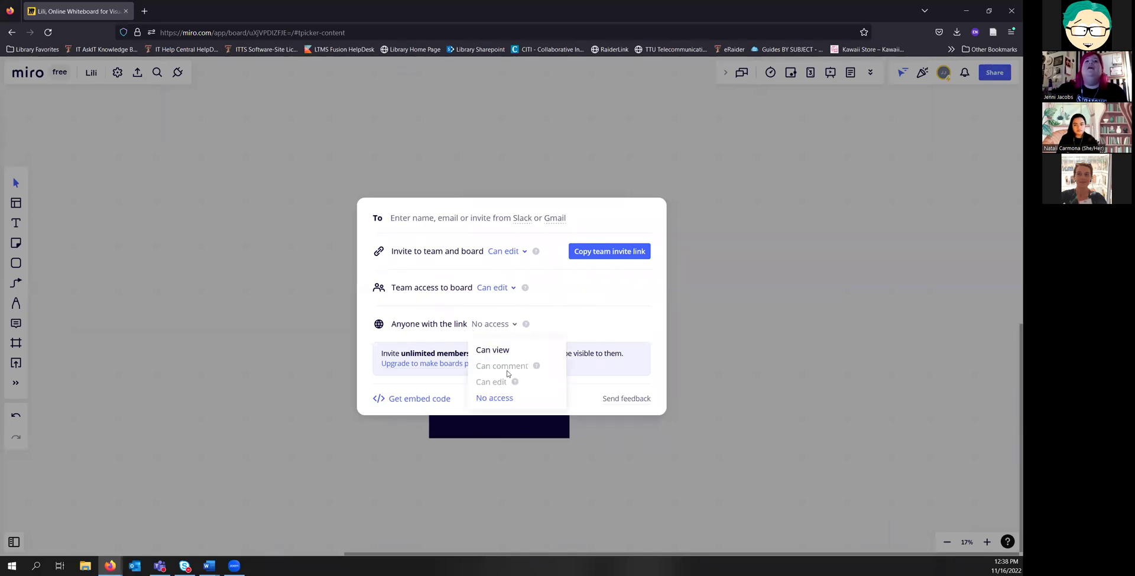
click(503, 350)
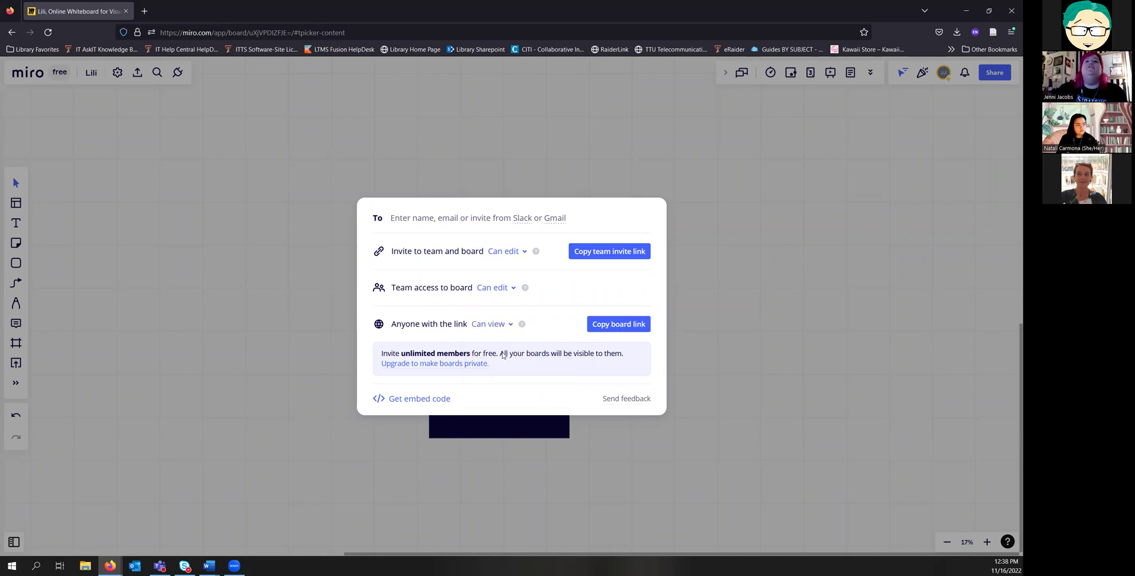
click(627, 327)
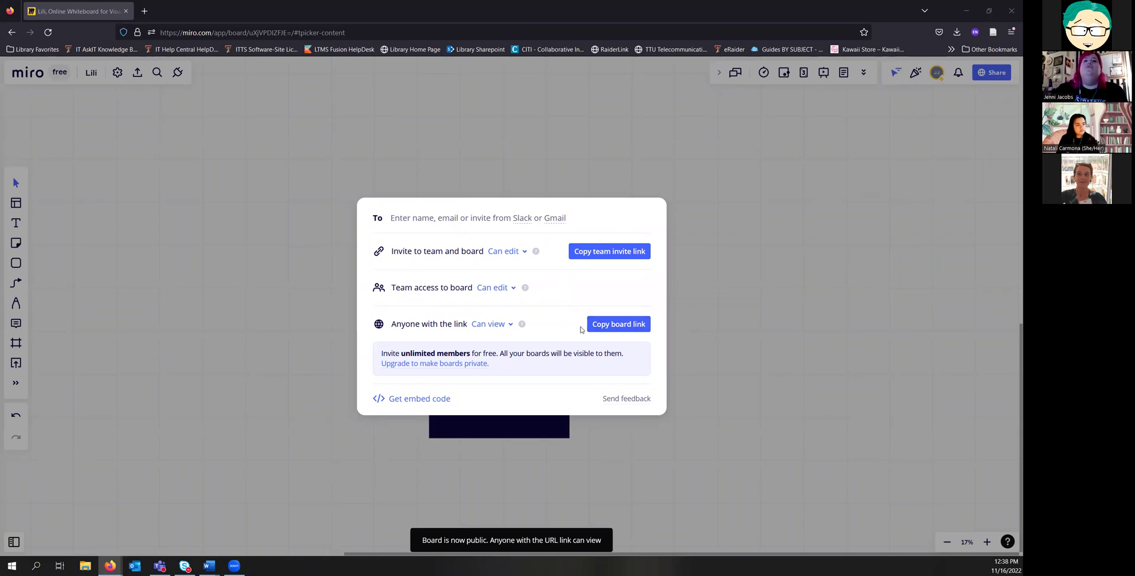
click(706, 260)
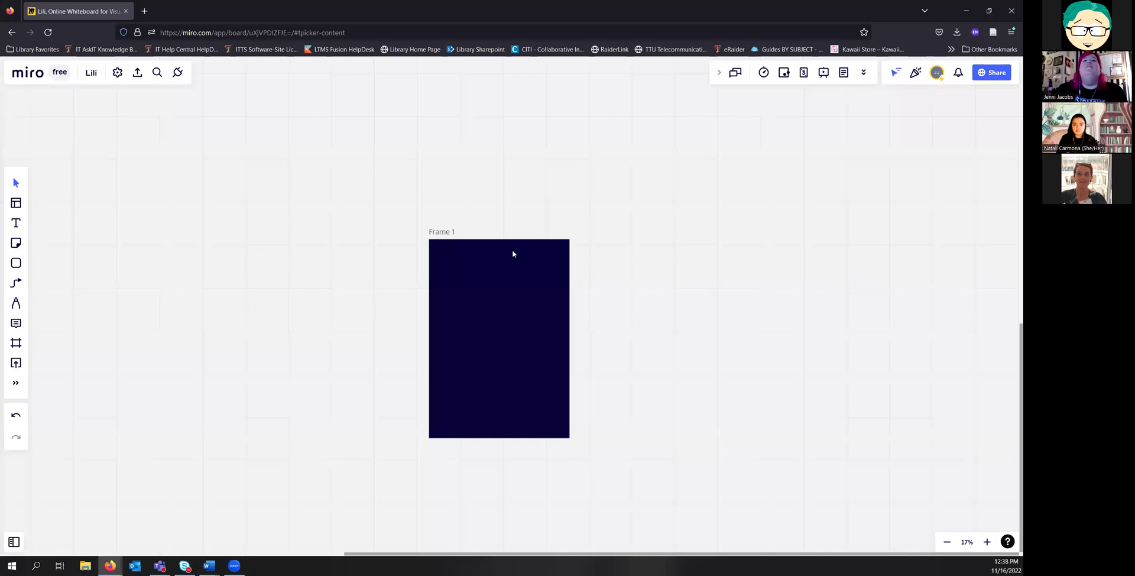
Step: Raise a hand on the board, view the raised-hand list and lower all hands
scroll(519, 256, up, 2)
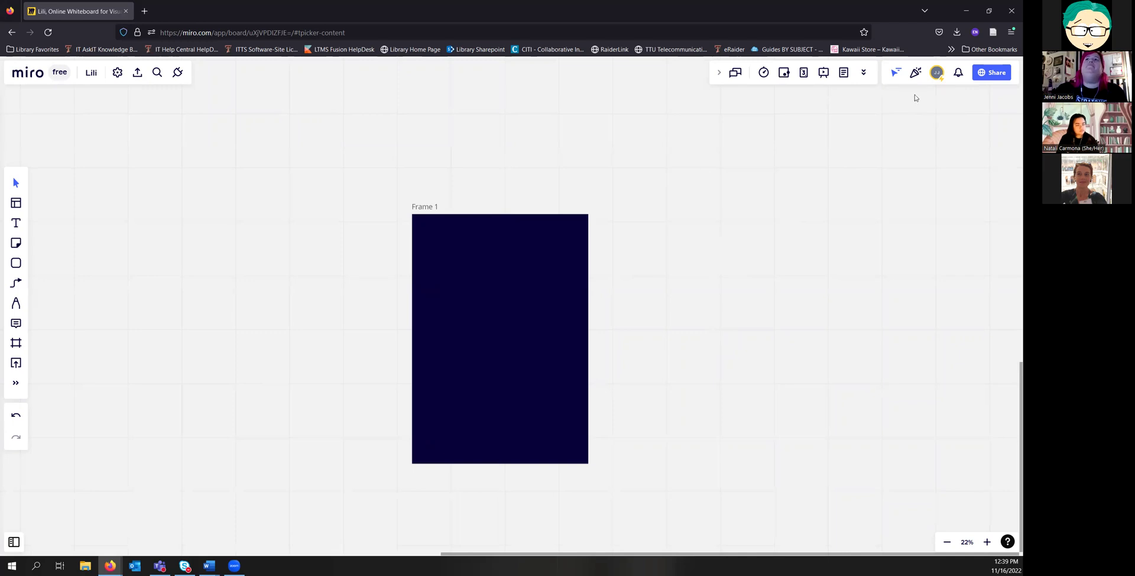
click(916, 74)
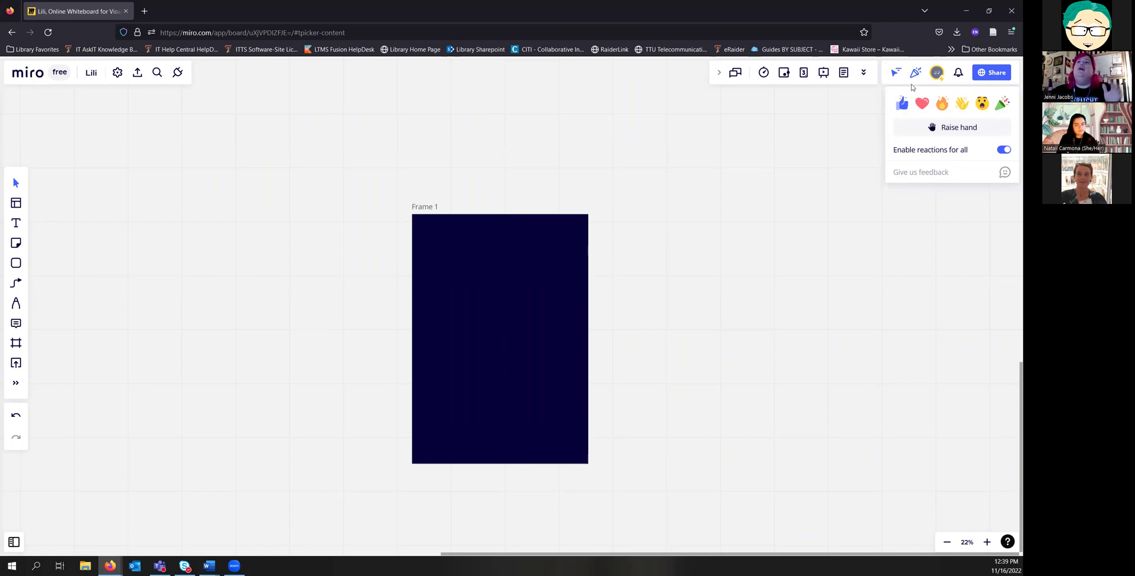
click(933, 129)
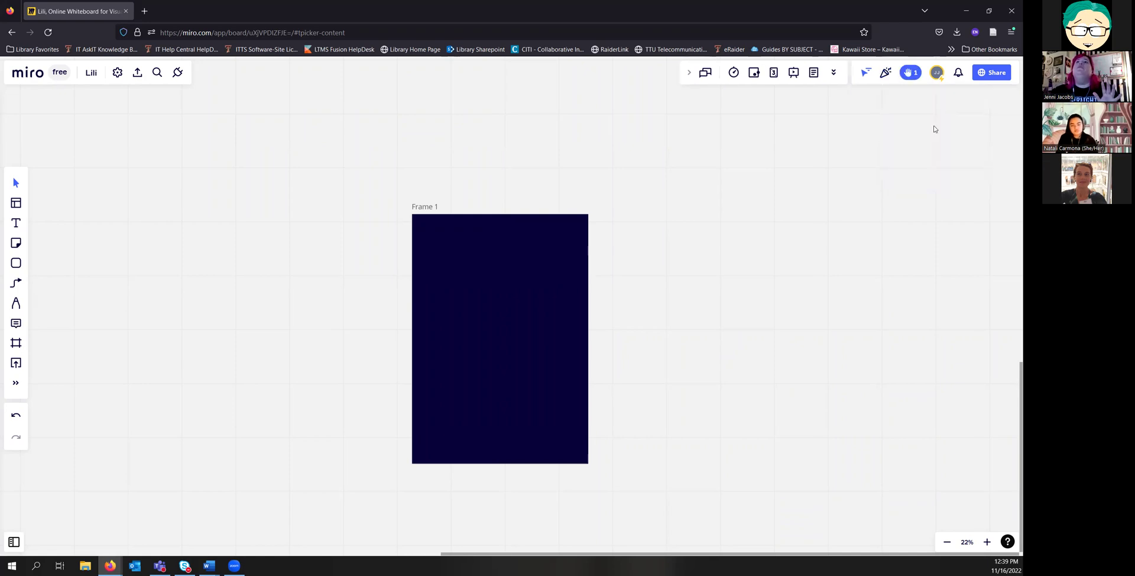
click(924, 77)
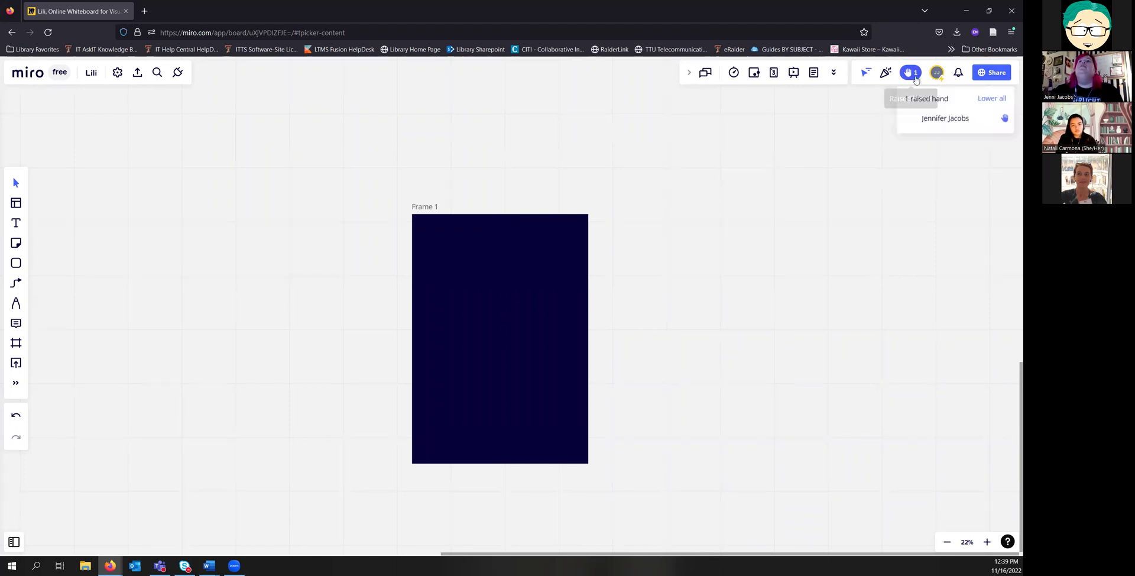
click(993, 98)
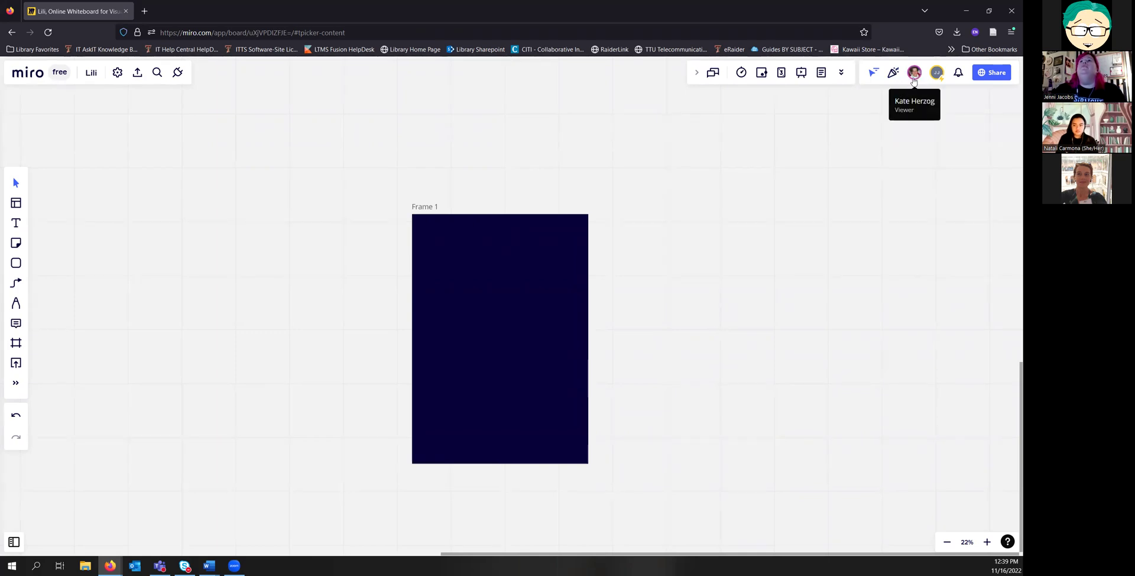
Step: Send the fire emoji reaction on the board and close the reactions
drag(616, 253, 609, 249)
click(892, 75)
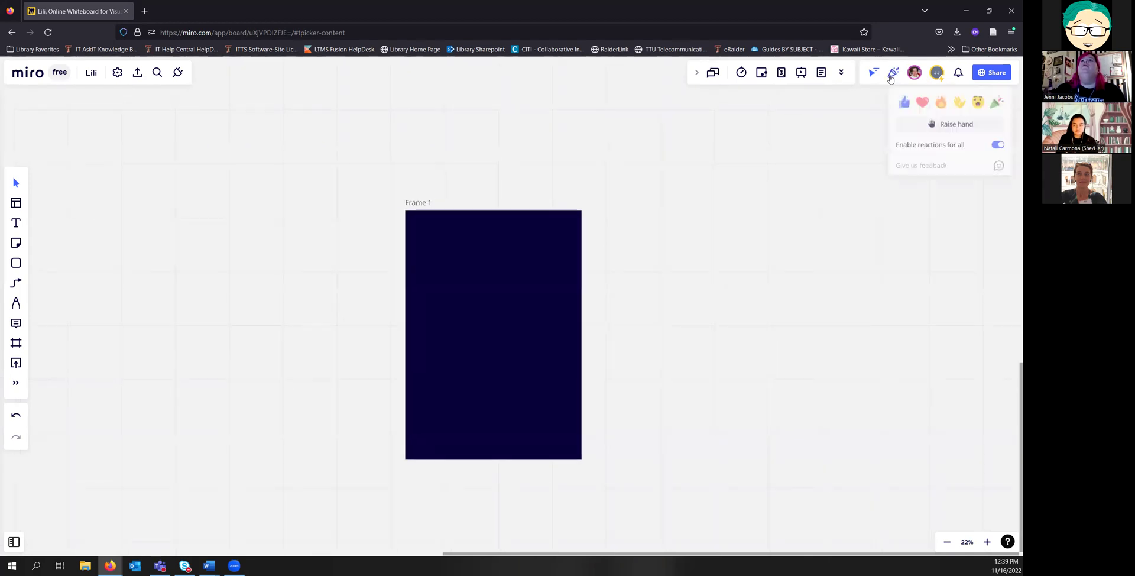
click(945, 111)
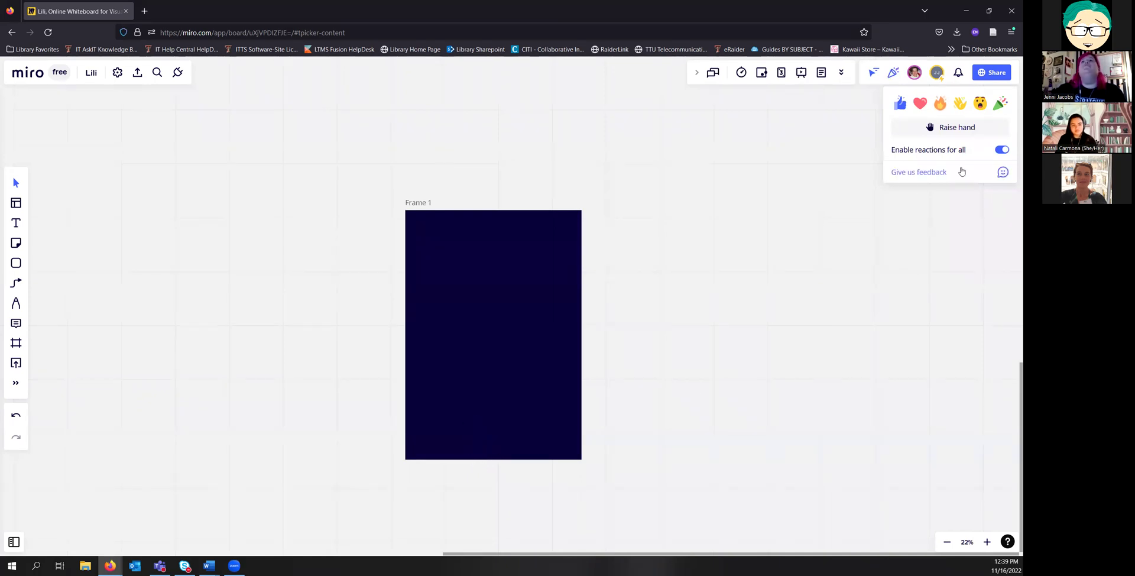
click(834, 142)
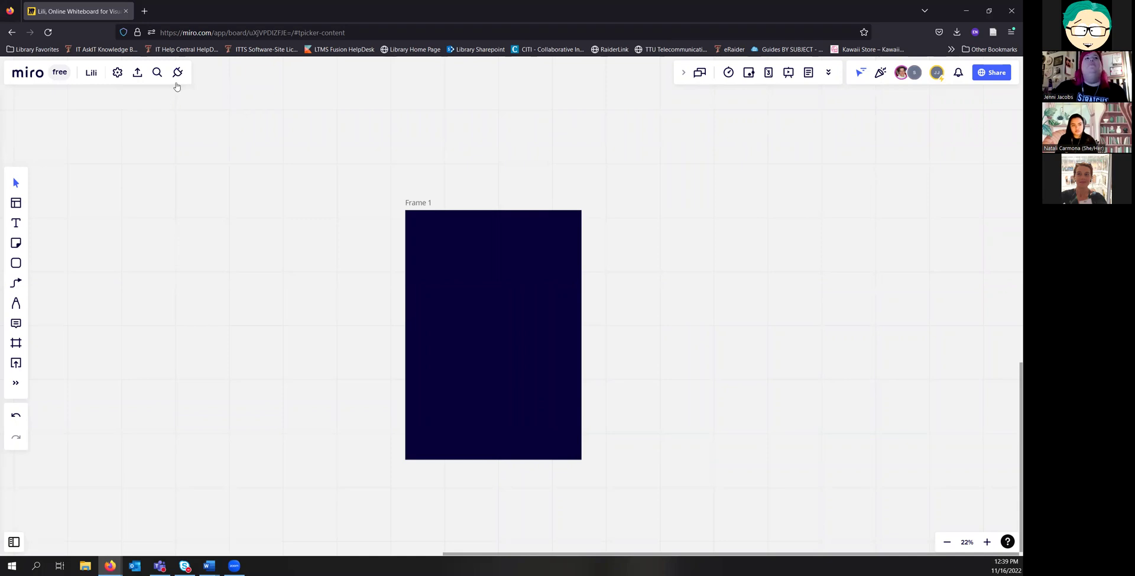
Step: Export the board area around the whole of Frame 1 as a Small JPG image
click(141, 79)
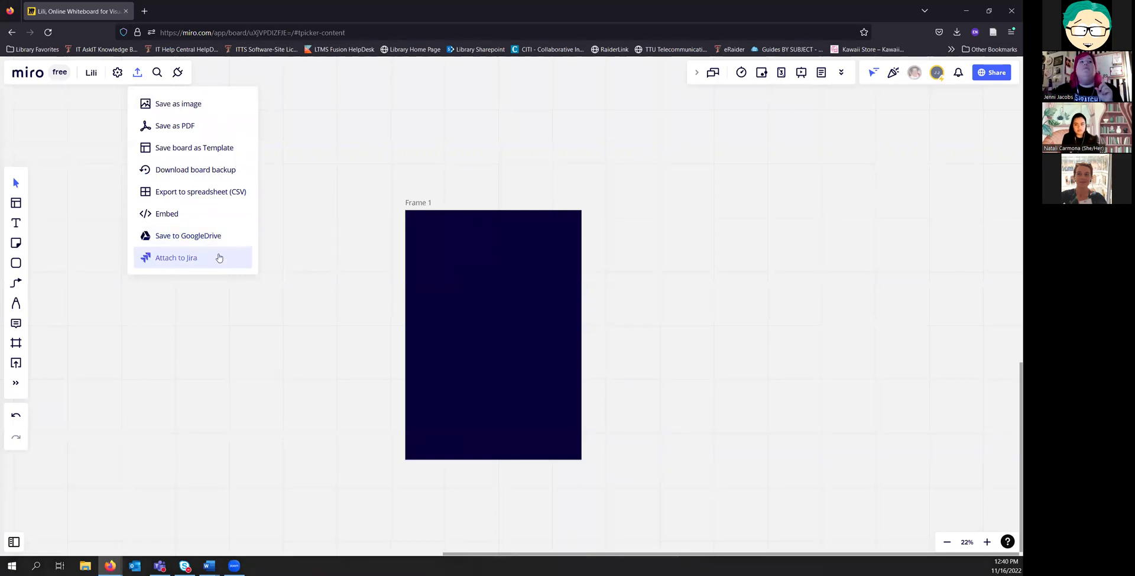
click(192, 112)
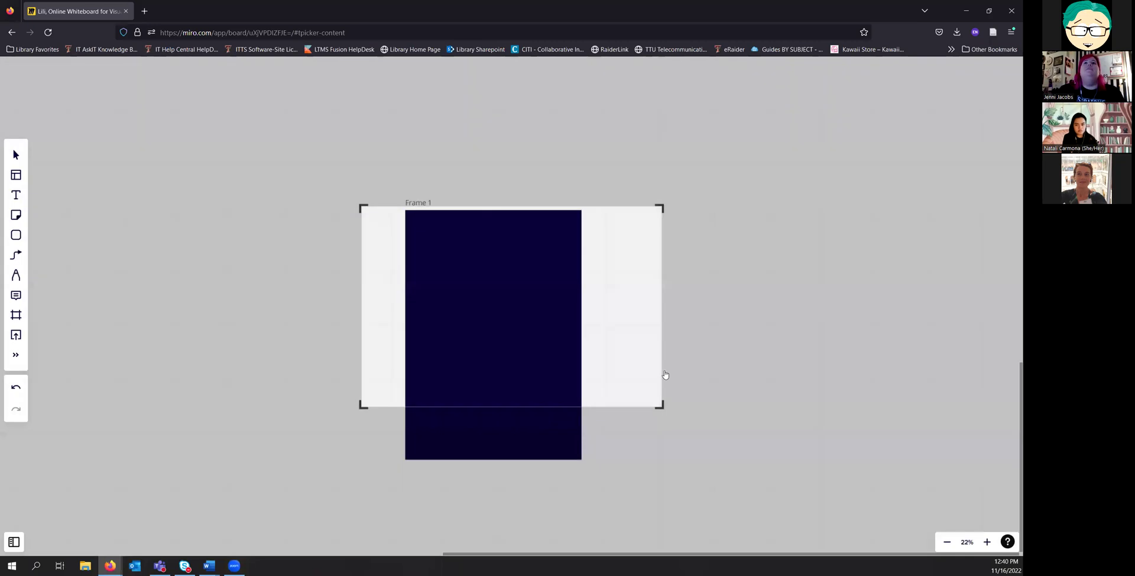
drag(657, 456, 638, 478)
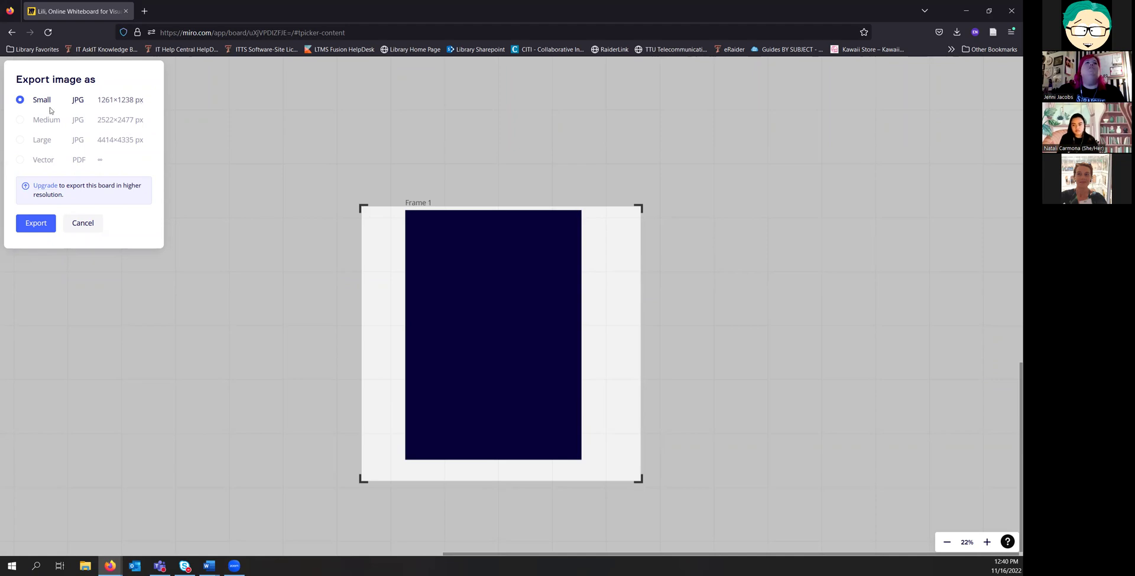
click(36, 223)
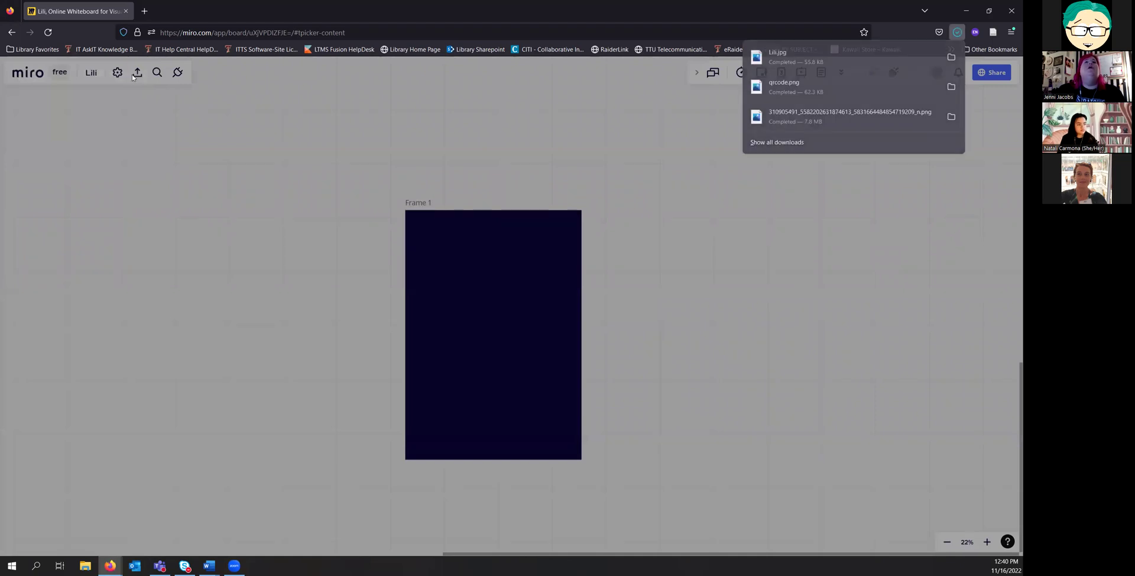
Step: Export the board as a PDF with the Small file size option
click(139, 73)
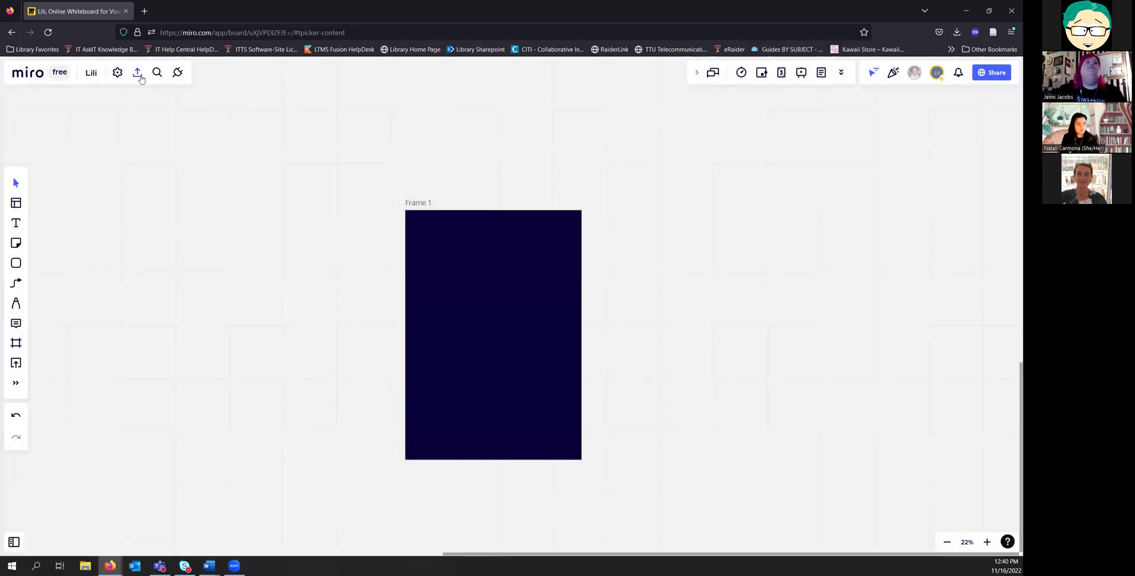
click(139, 76)
click(175, 130)
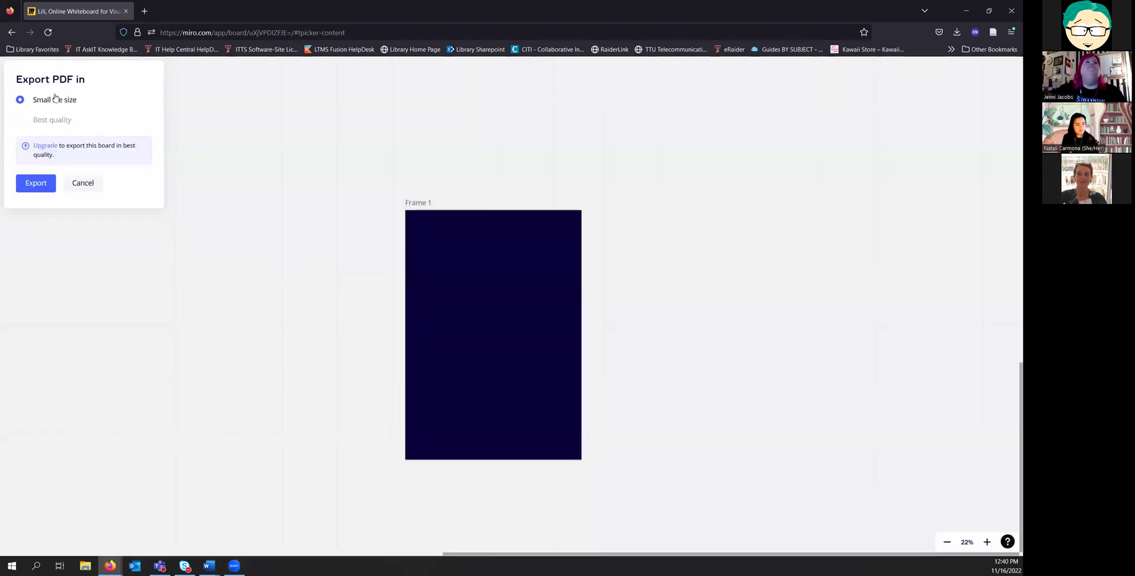
click(39, 184)
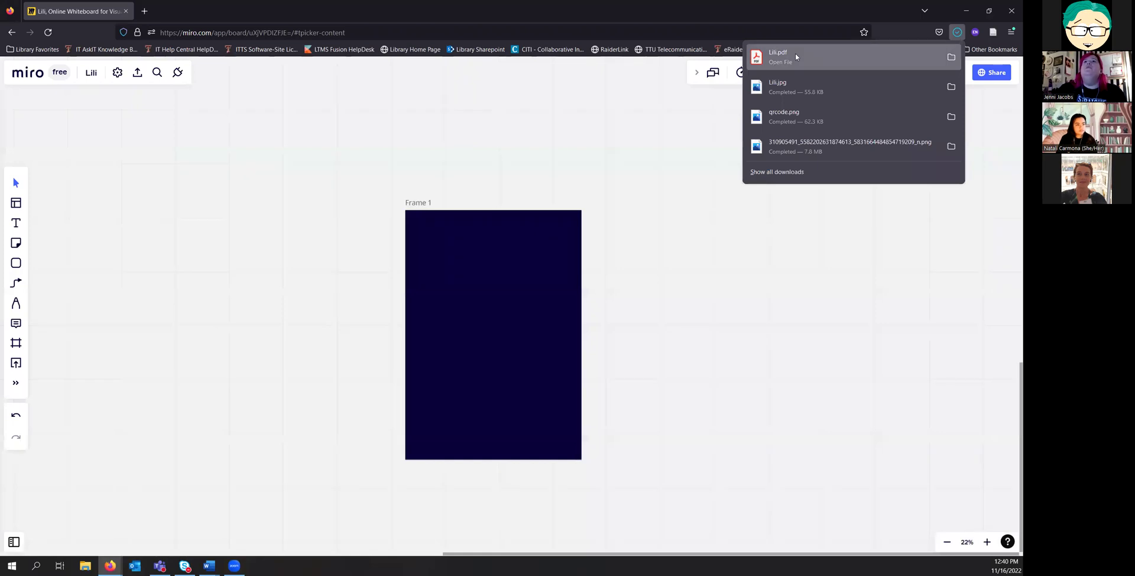
Step: Open the exported PDF in Adobe Acrobat, view its full page and close it
click(799, 57)
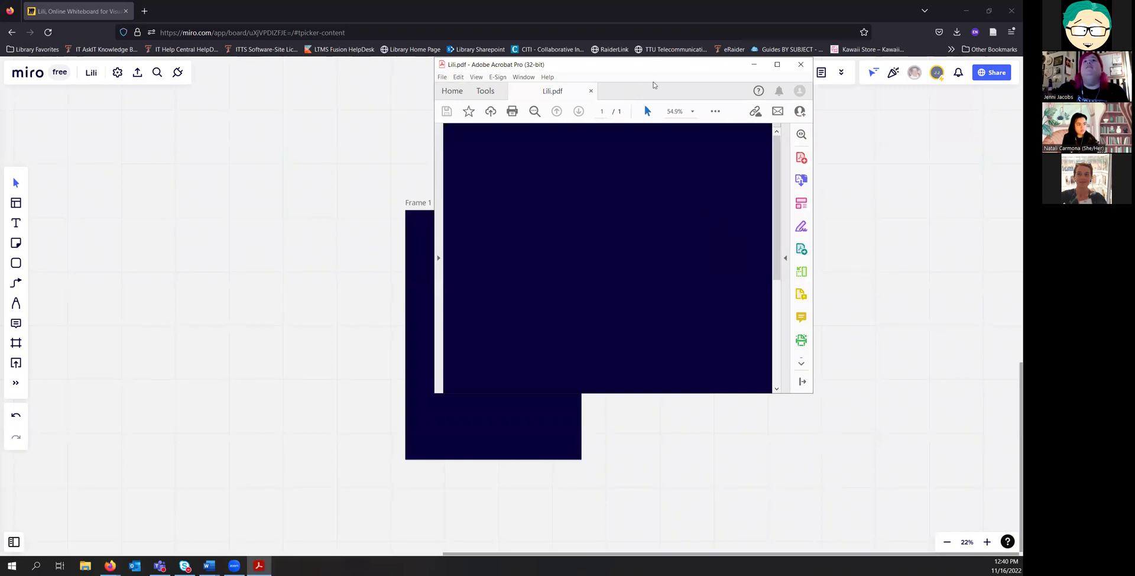
double_click(656, 58)
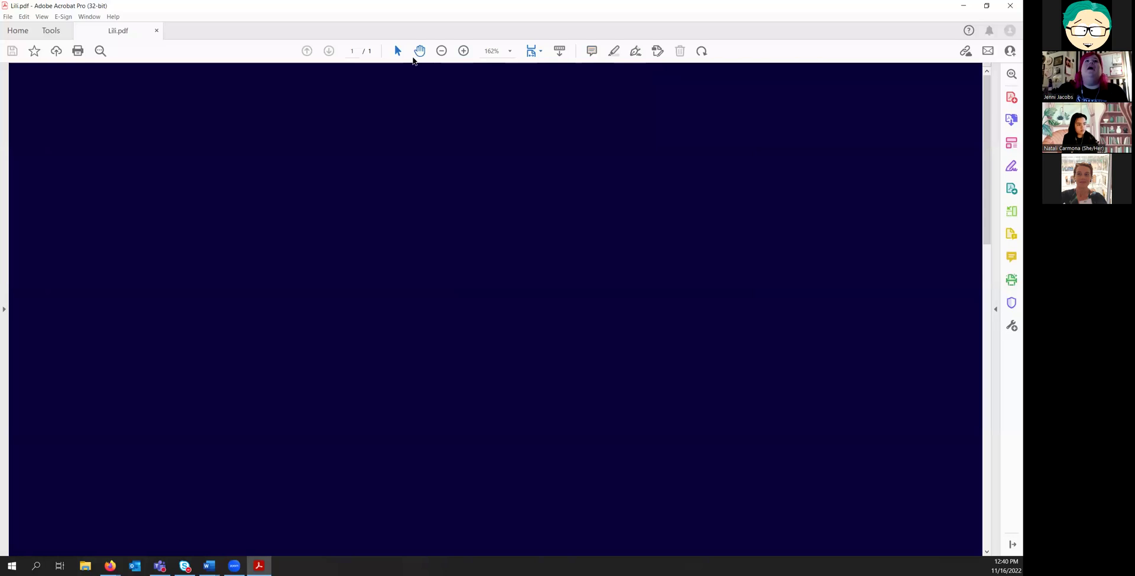
click(443, 51)
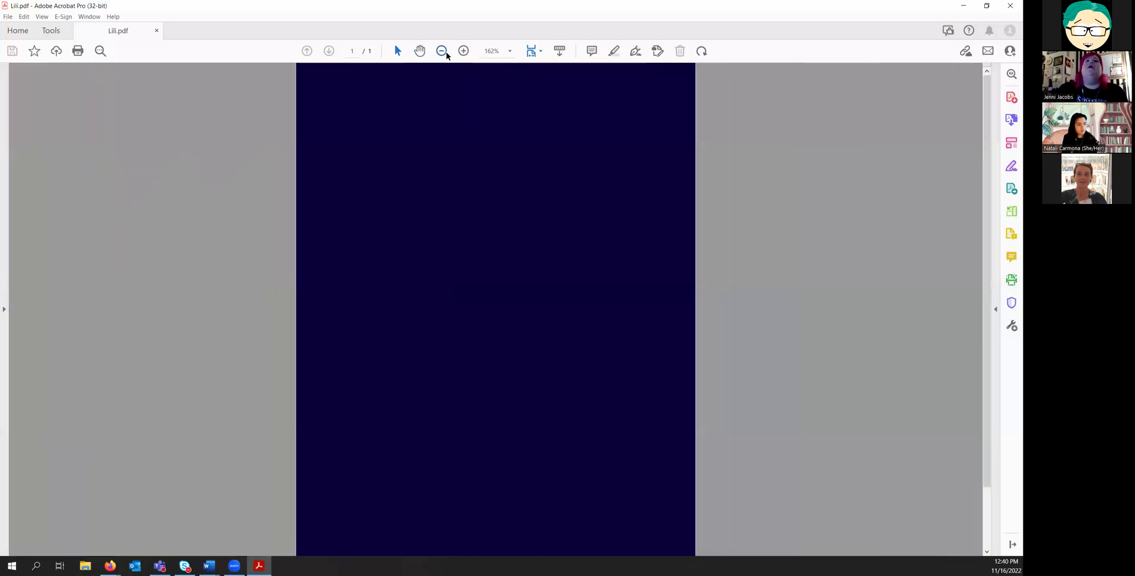
click(446, 53)
scroll(609, 228, down, 1)
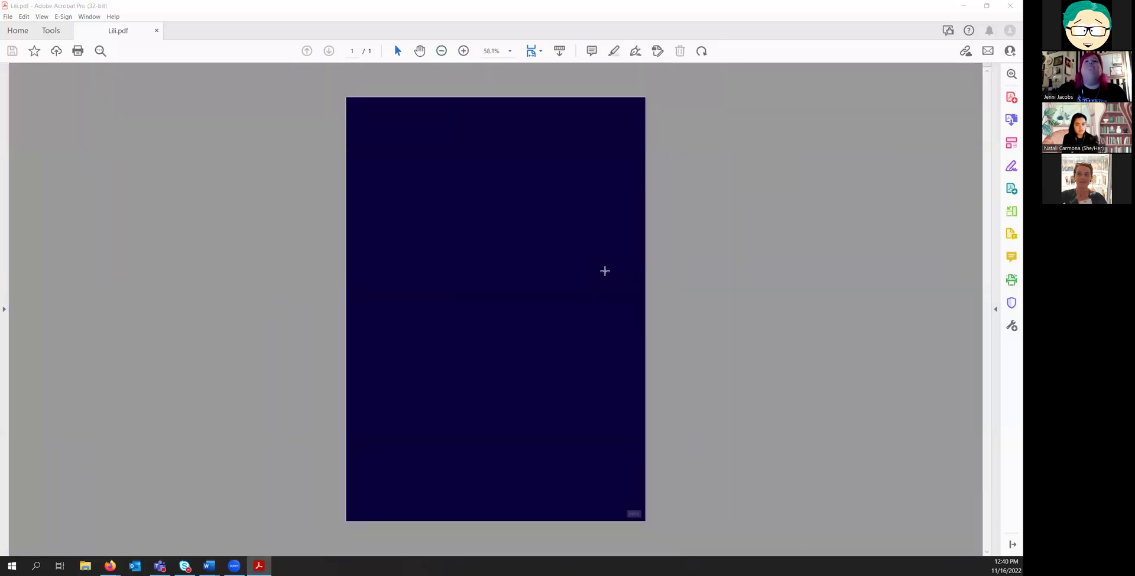
right_click(614, 232)
click(598, 244)
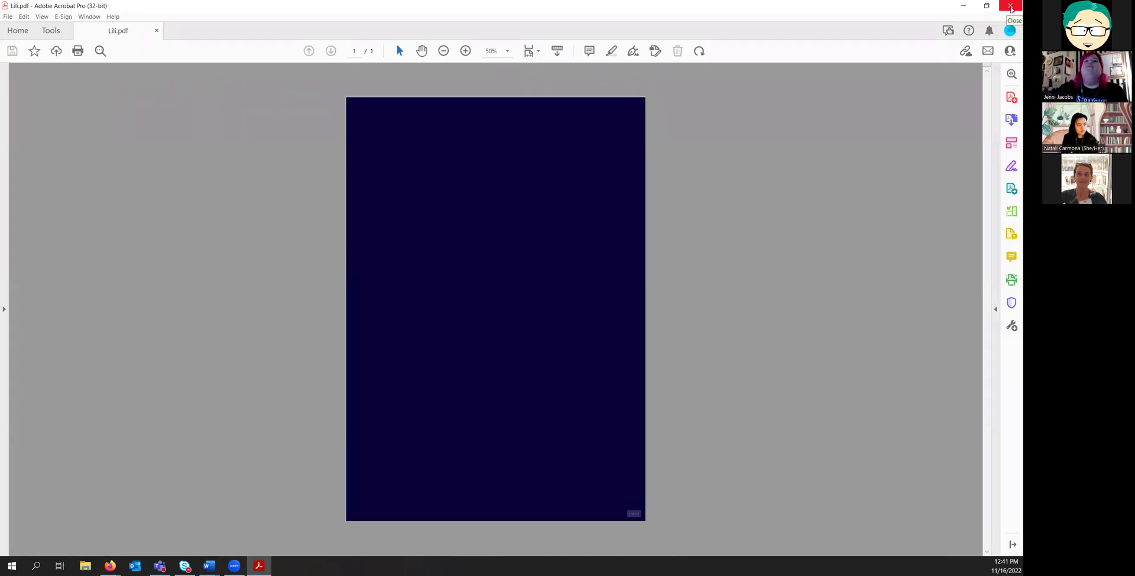
click(1011, 7)
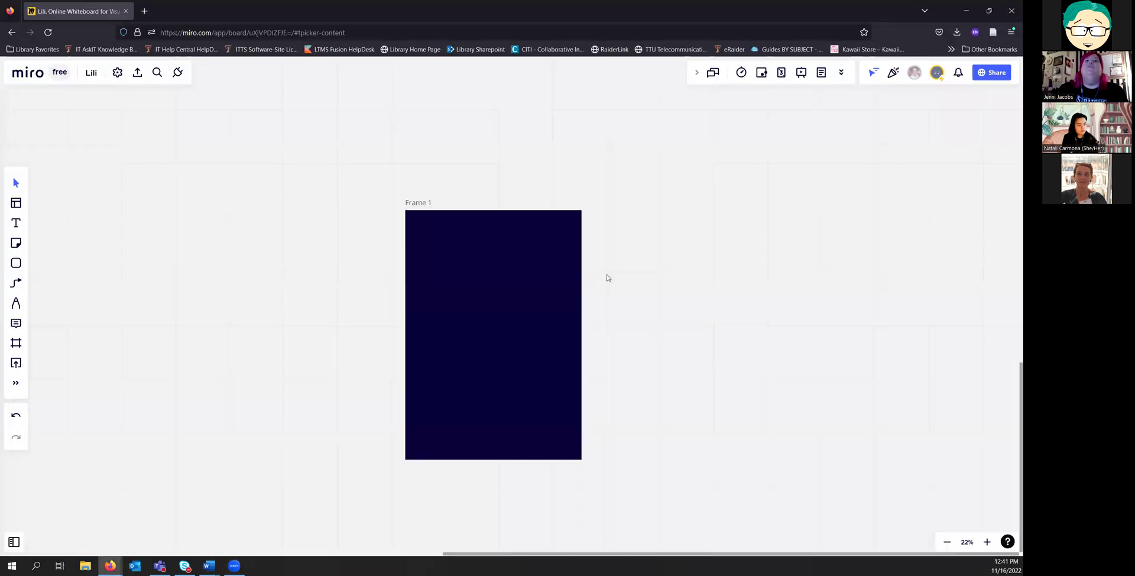
Step: Add a second A4 frame beside Frame 1 and place two green sticky notes on it
click(16, 343)
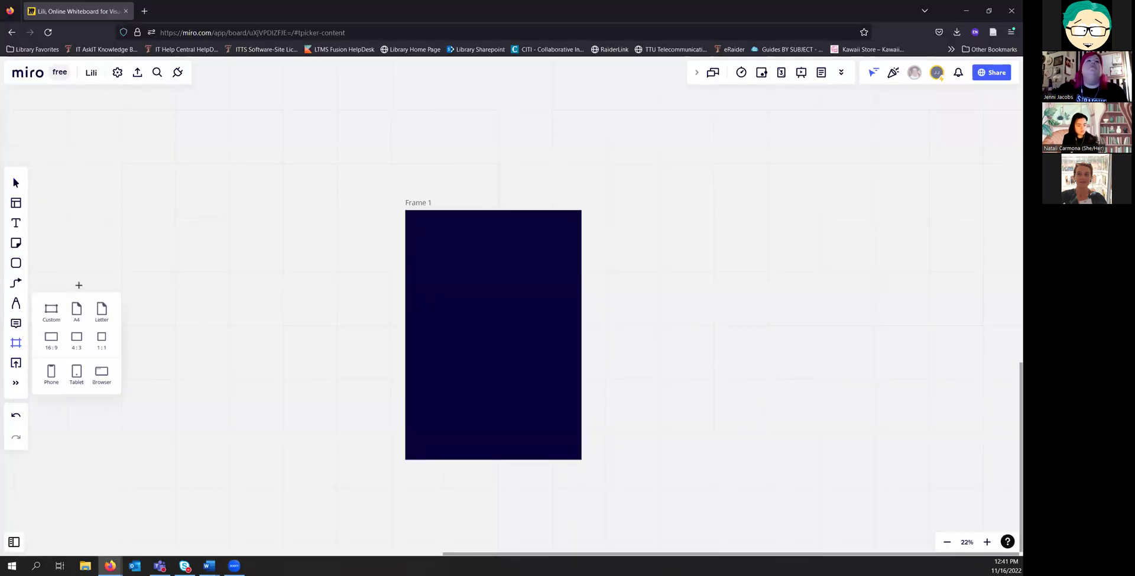
click(86, 320)
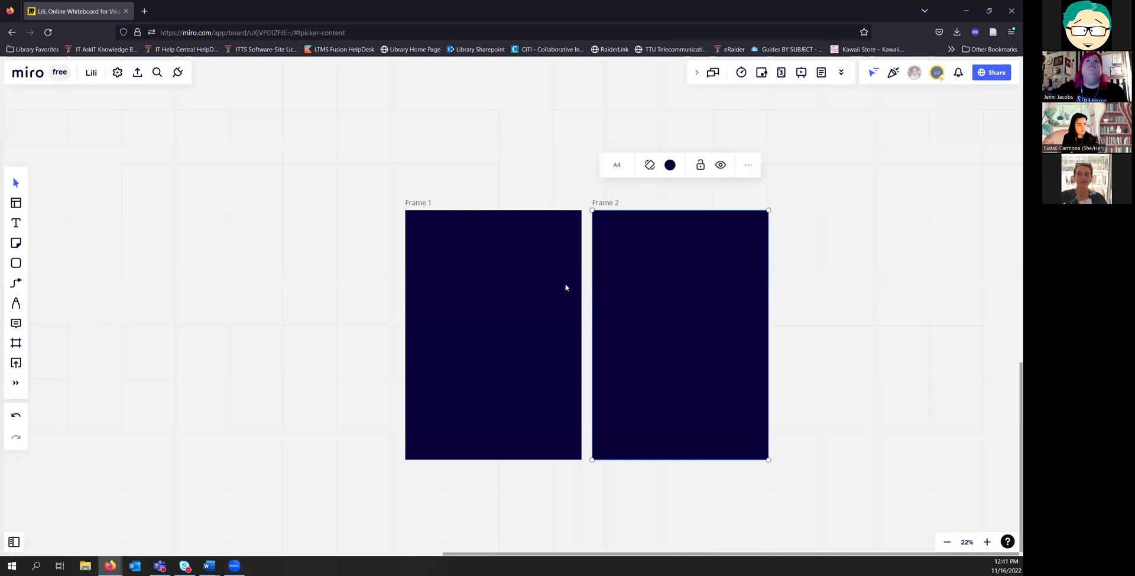
click(16, 243)
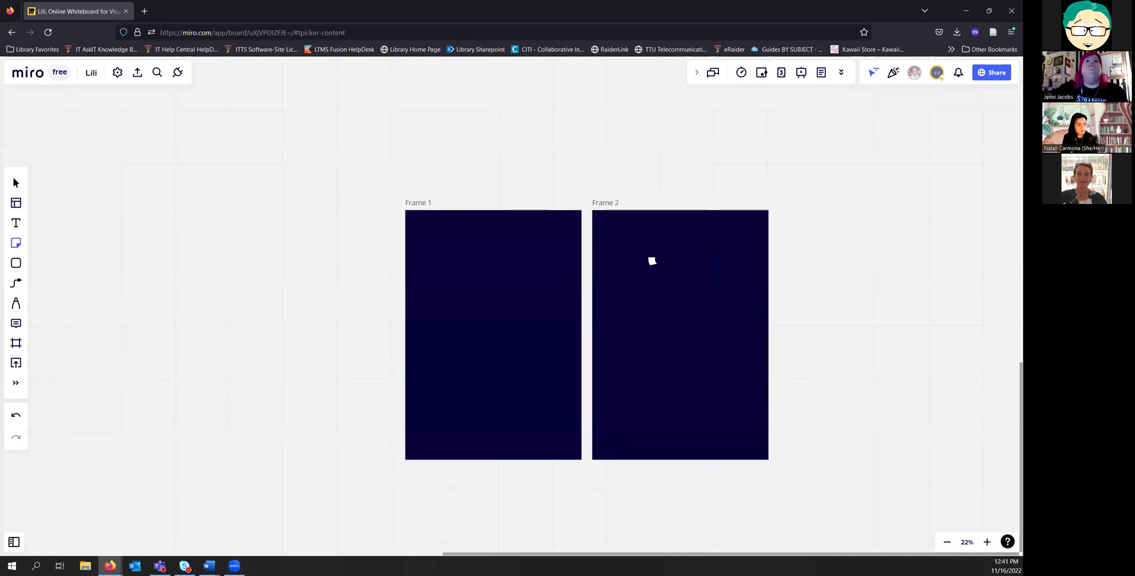
click(652, 259)
click(16, 248)
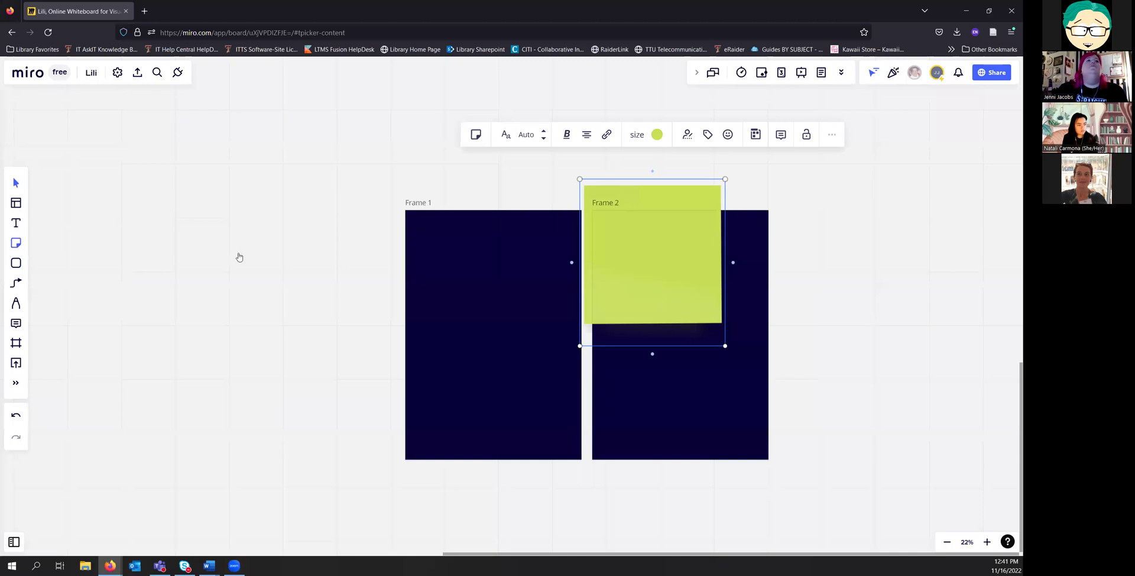
click(693, 363)
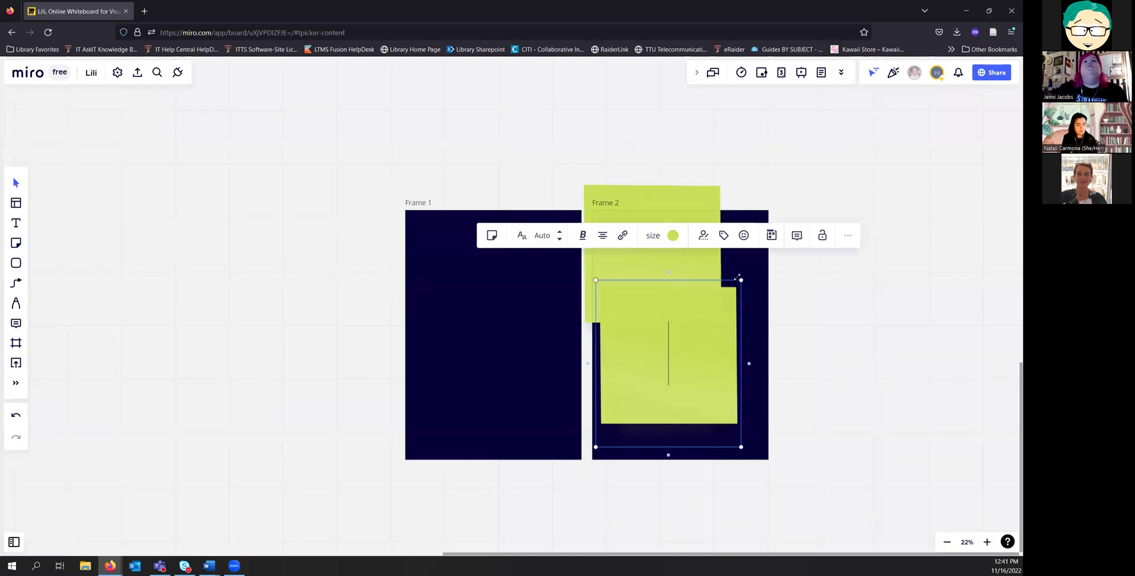
Step: Shrink the upper sticky note and move it fully inside Frame 2
click(718, 187)
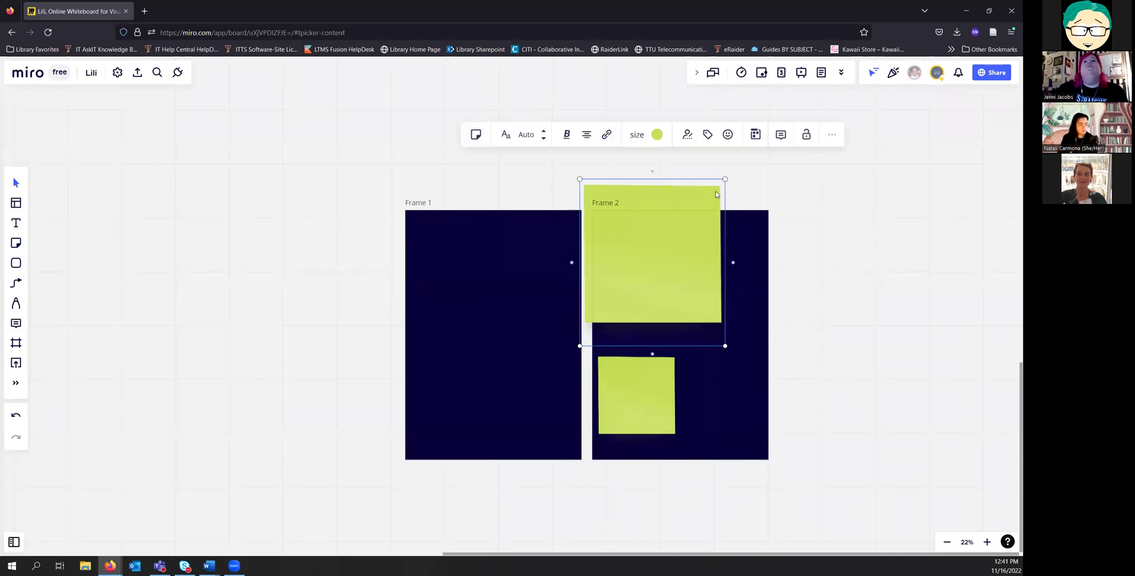
drag(719, 187, 681, 231)
drag(683, 267, 697, 266)
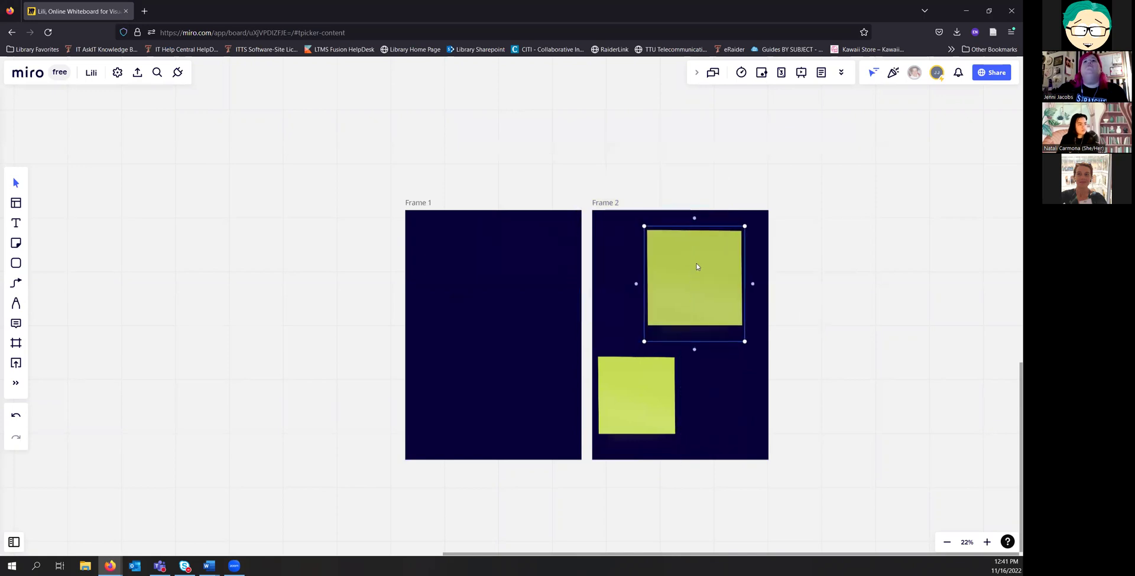
click(270, 84)
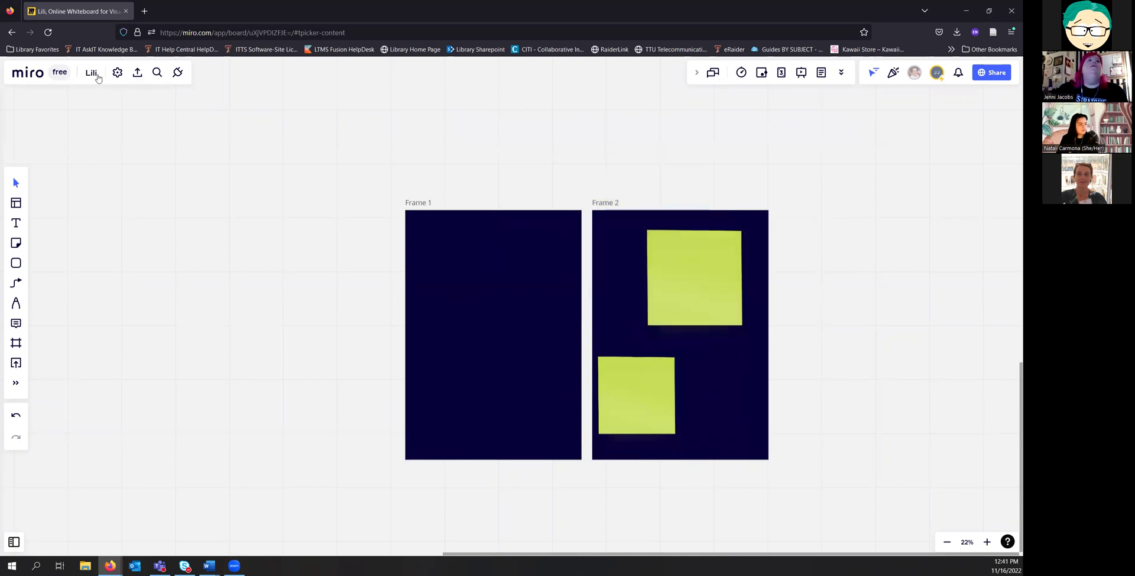
Step: Export the board with both frames as a new PDF in Small file size
click(137, 74)
click(167, 123)
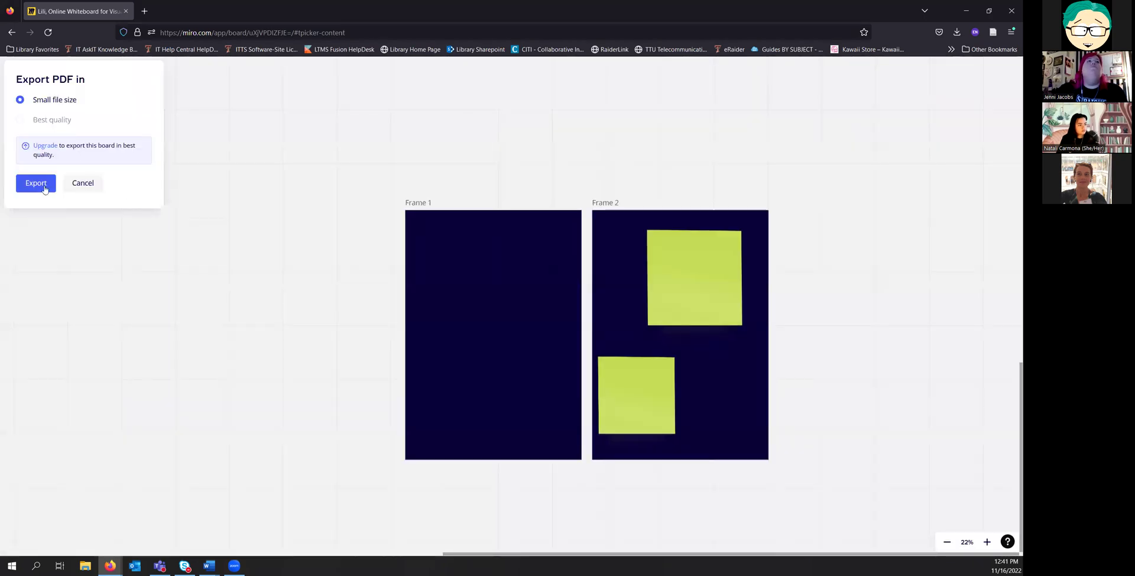
click(44, 188)
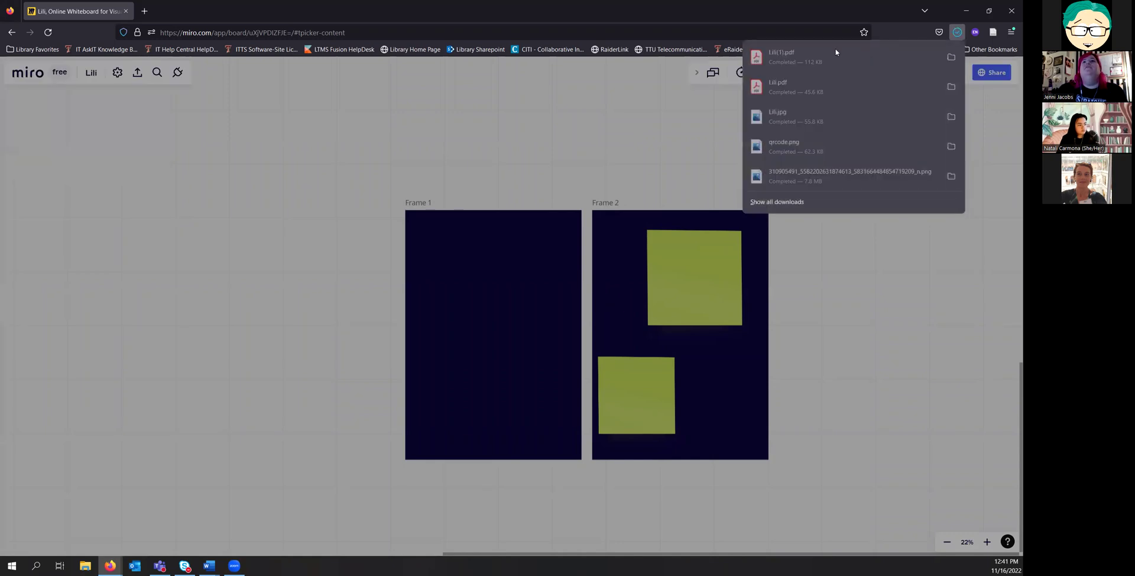
Step: Open the newly exported PDF in Adobe Acrobat, look through both pages and close it
click(784, 109)
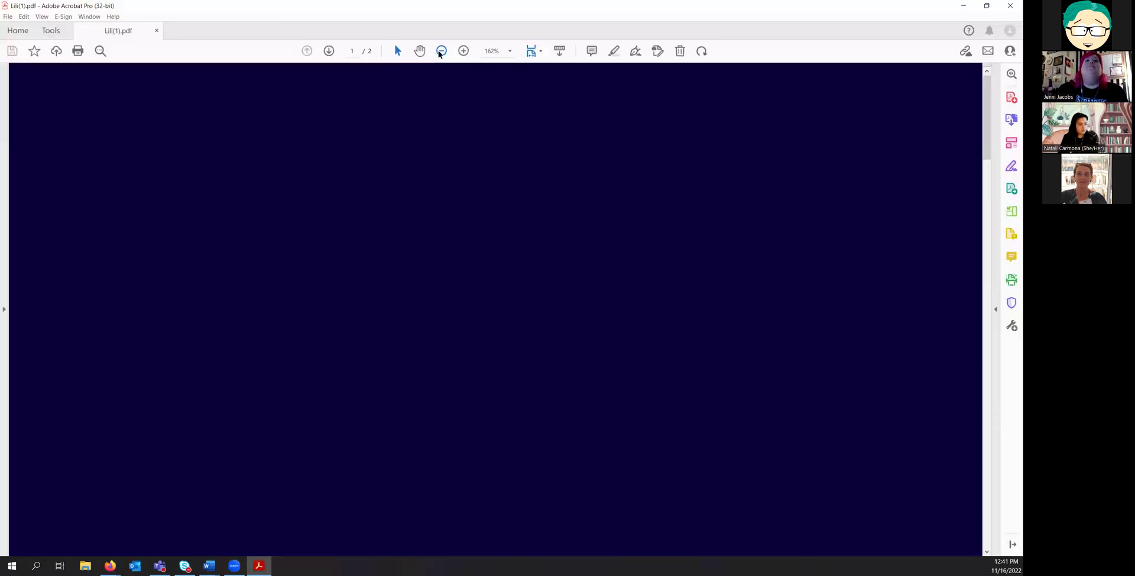
click(441, 51)
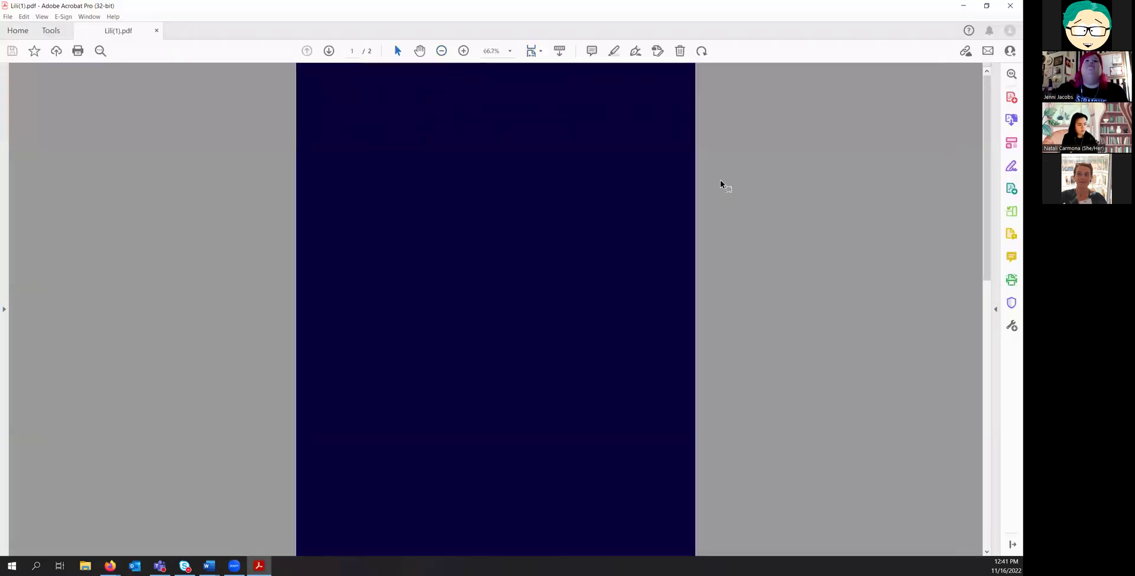
scroll(722, 178, down, 3)
scroll(731, 174, down, 5)
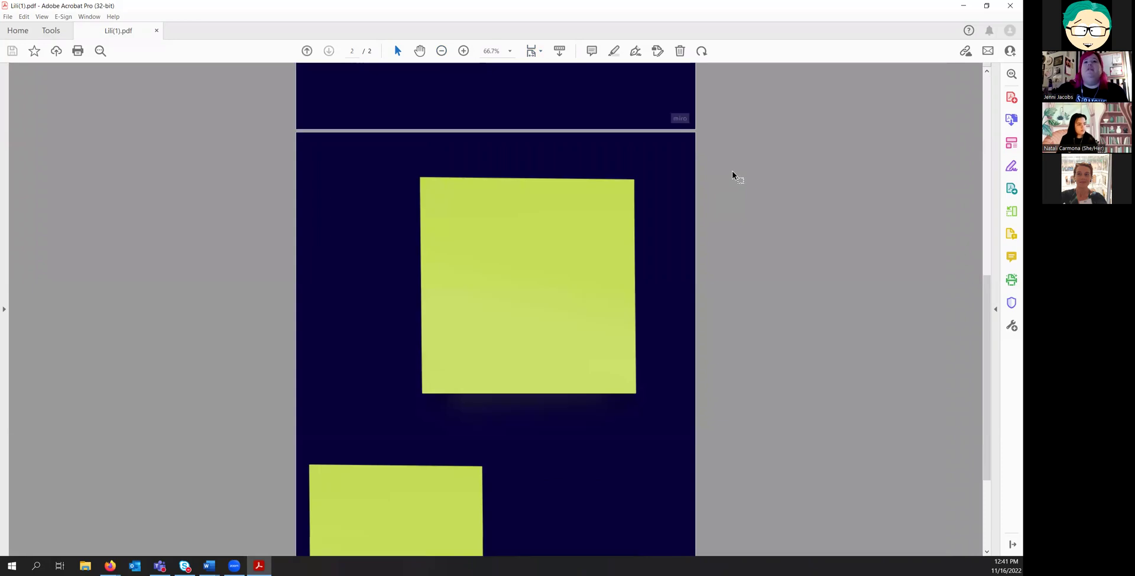
scroll(733, 171, down, 3)
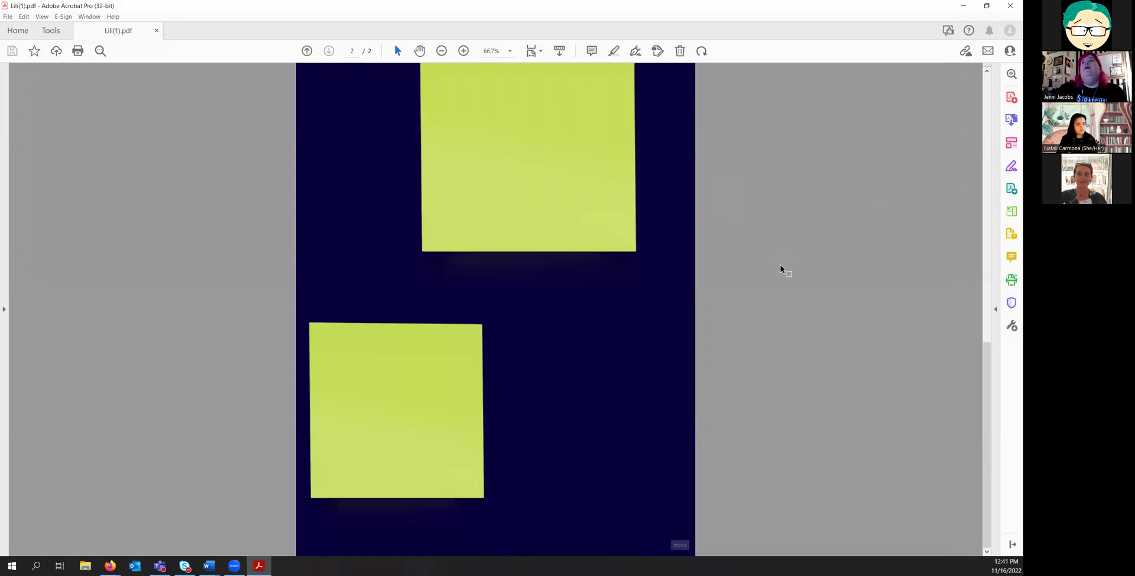
scroll(786, 261, up, 2)
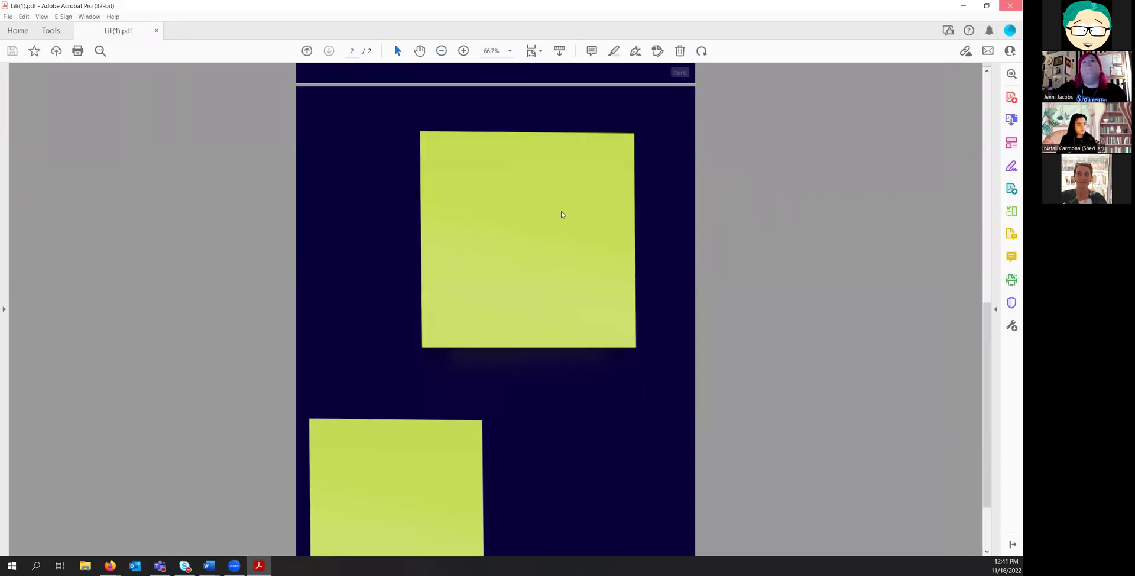
click(1010, 7)
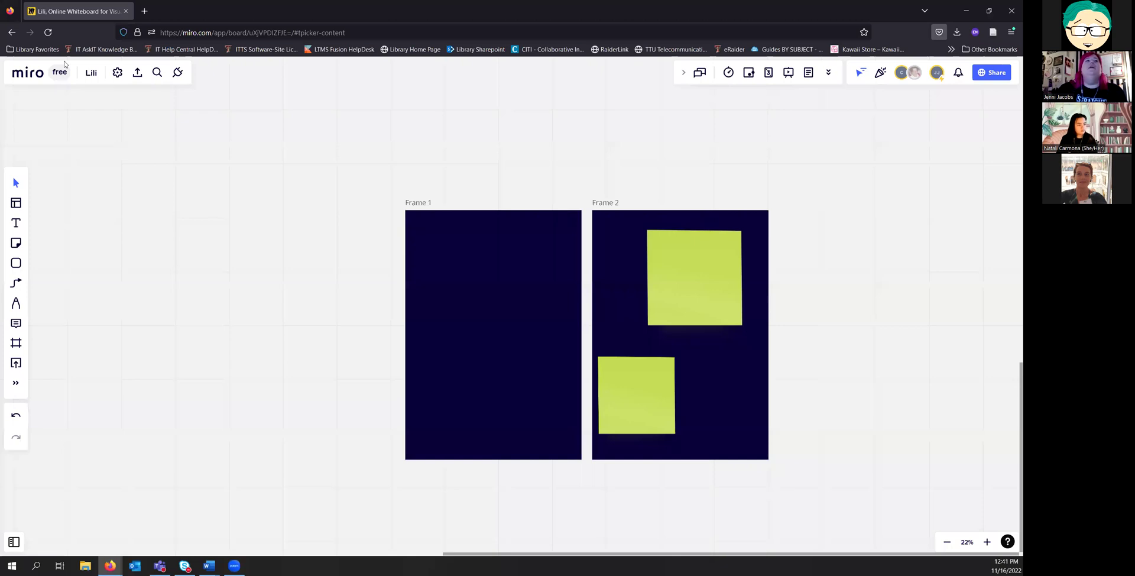
Step: Examine the quality options for PDF export and cancel without exporting
click(136, 75)
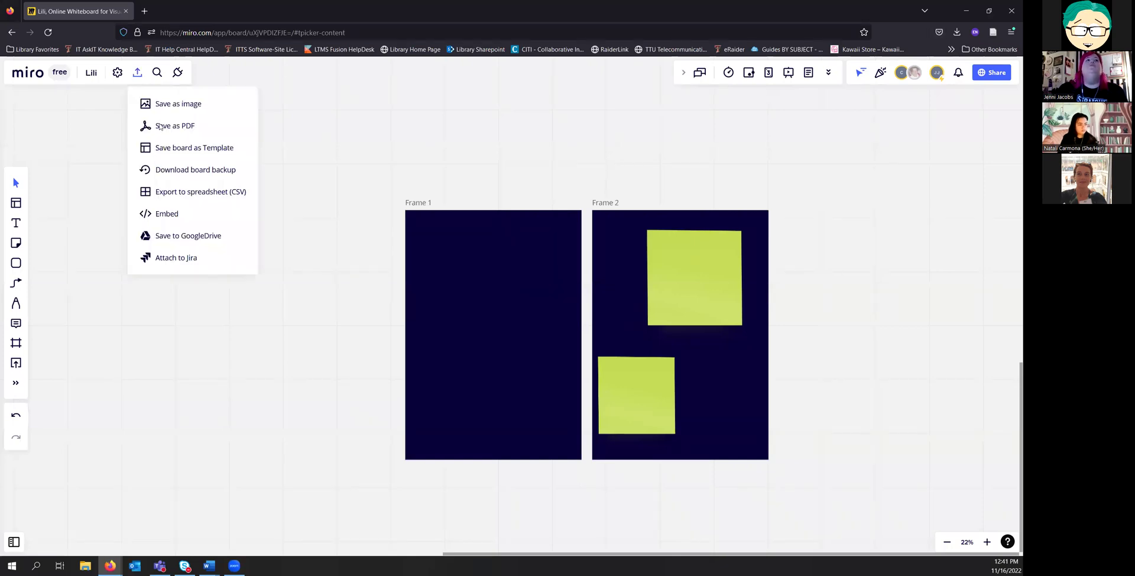
click(160, 127)
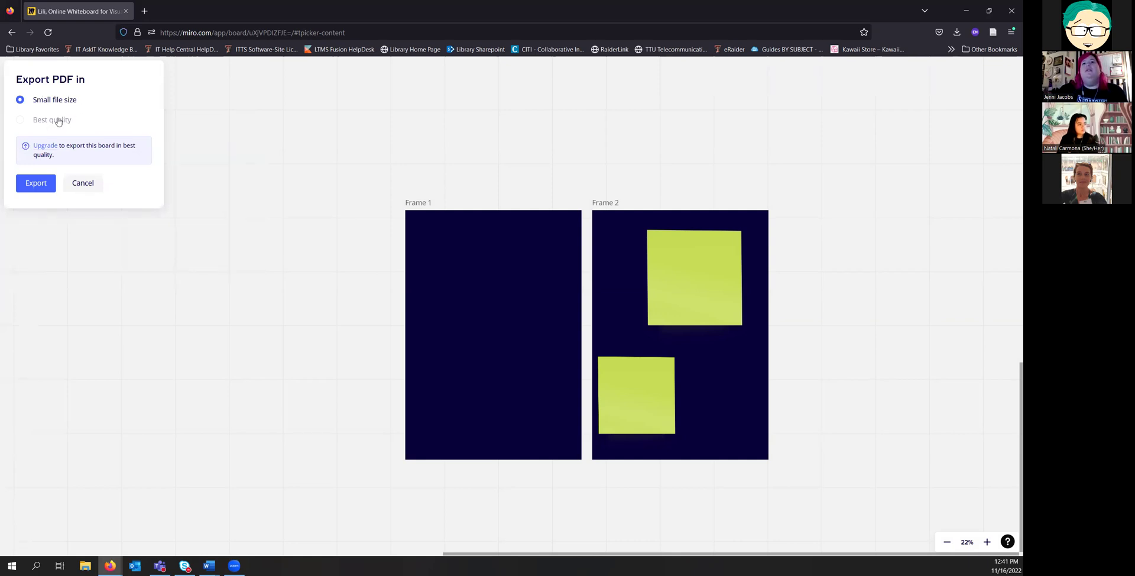
click(91, 191)
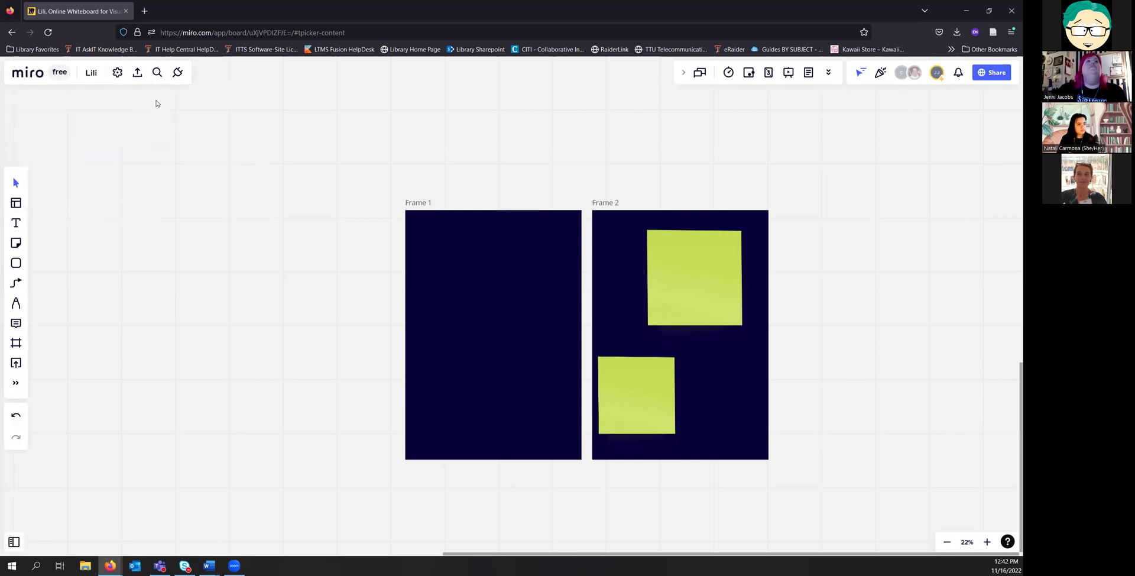
Step: Examine the board options and the navigation device choices in the board preferences
click(118, 74)
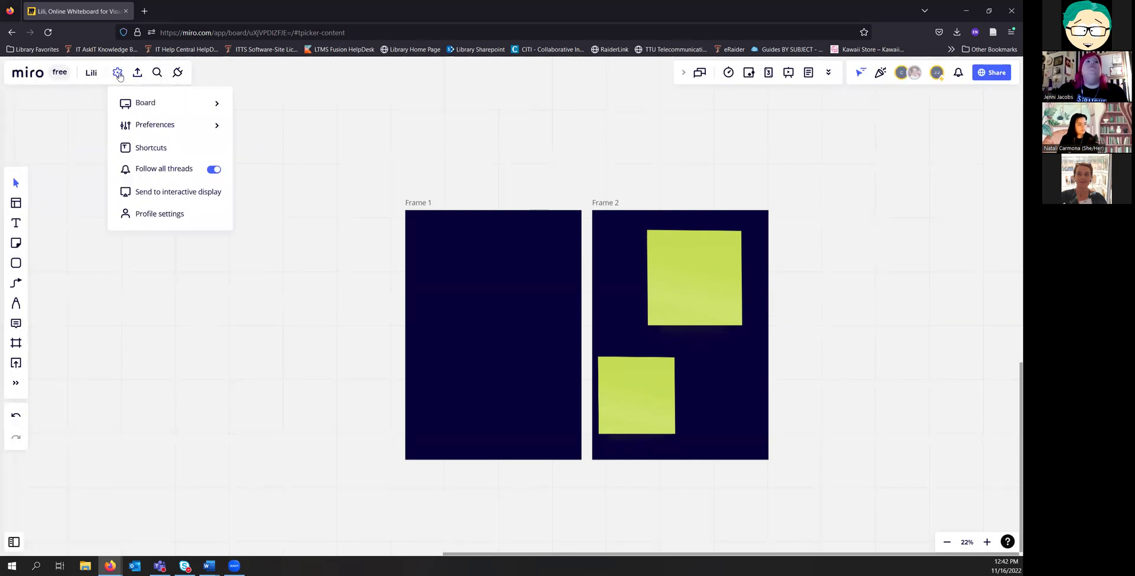
mouse_move(162, 109)
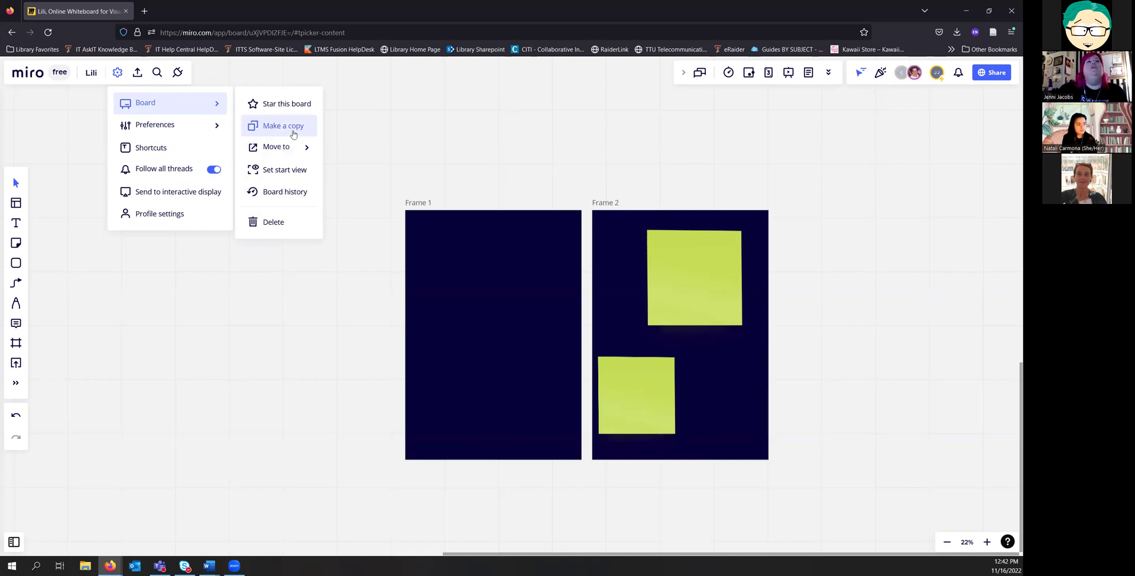
mouse_move(203, 132)
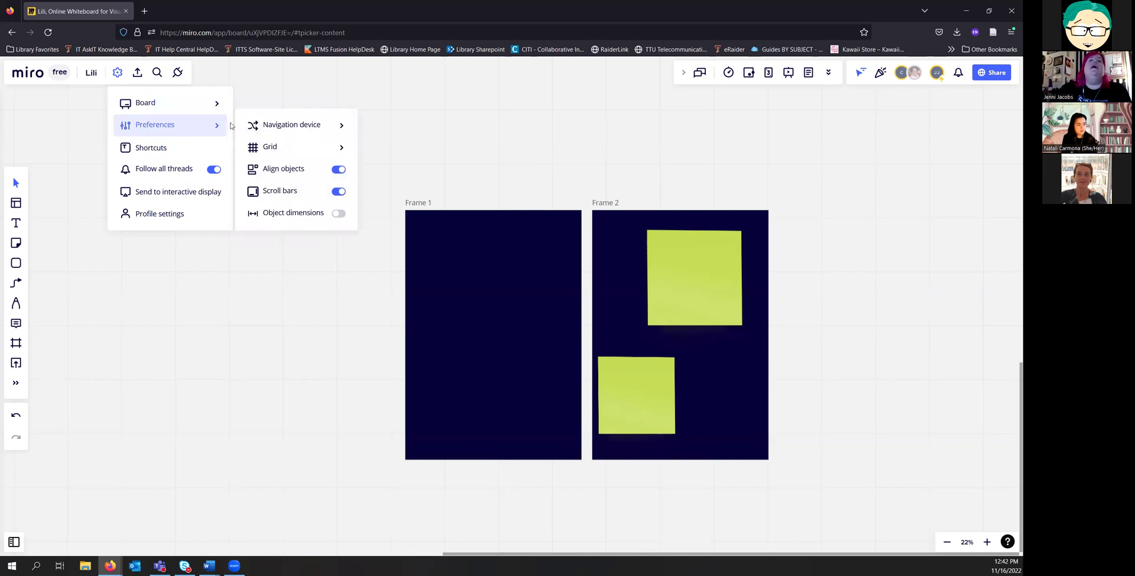
mouse_move(322, 126)
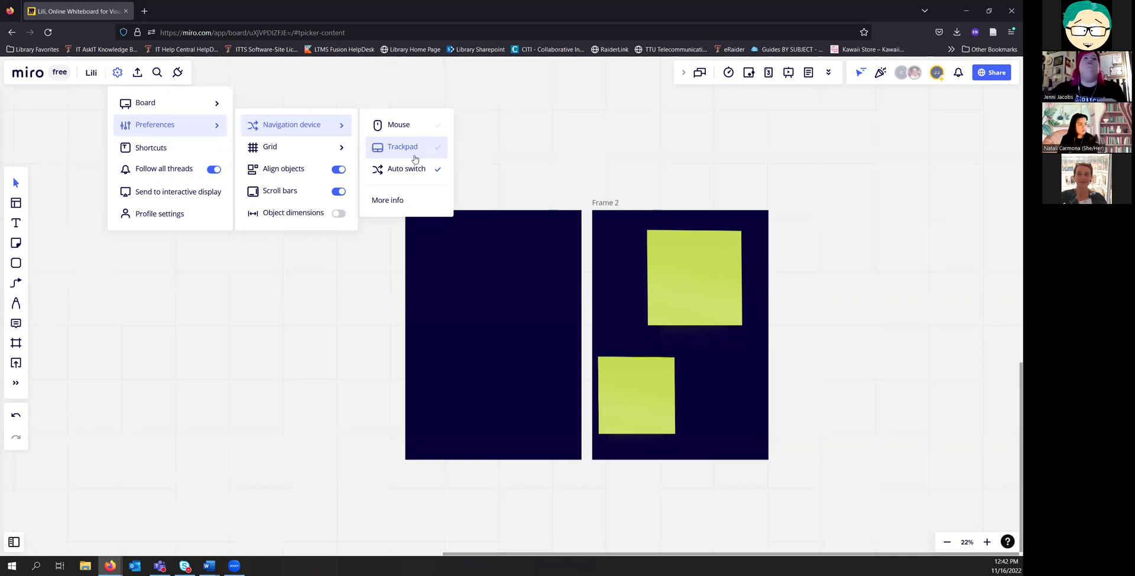
Step: Switch the board background to Dot grid and restore Line grid
mouse_move(340, 151)
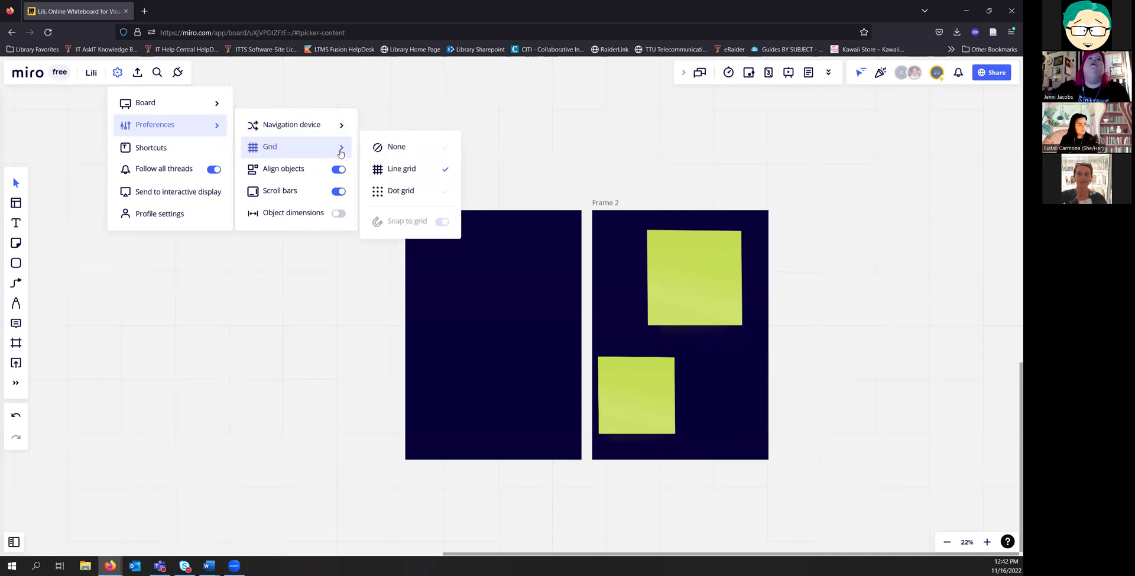
click(408, 192)
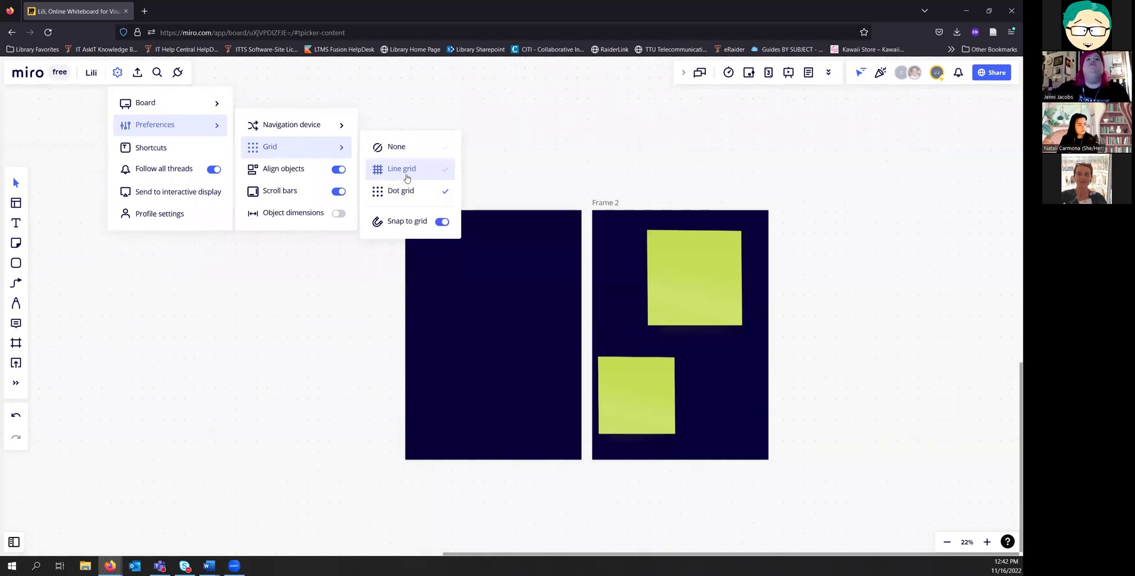
click(407, 179)
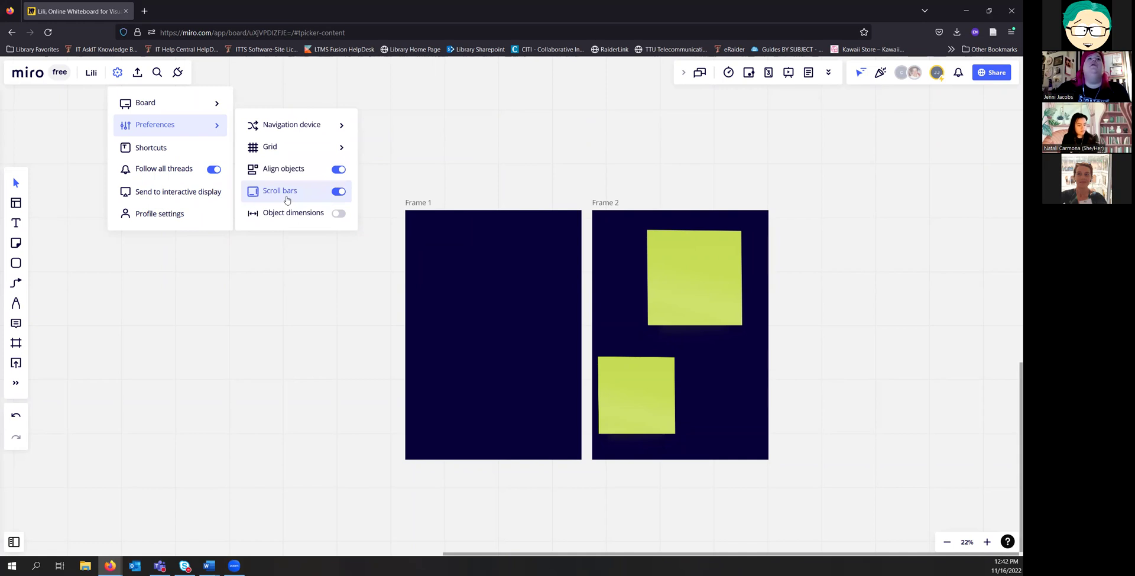
Step: Move Frame 2 with its sticky notes farther right, keeping it aligned with Frame 1
click(609, 238)
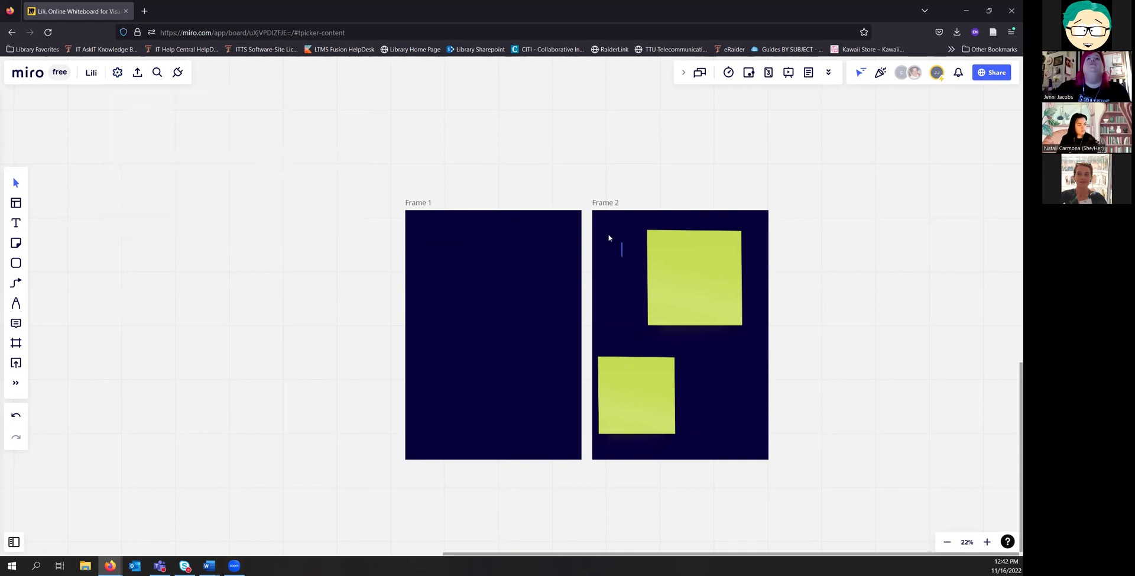
right_click(609, 229)
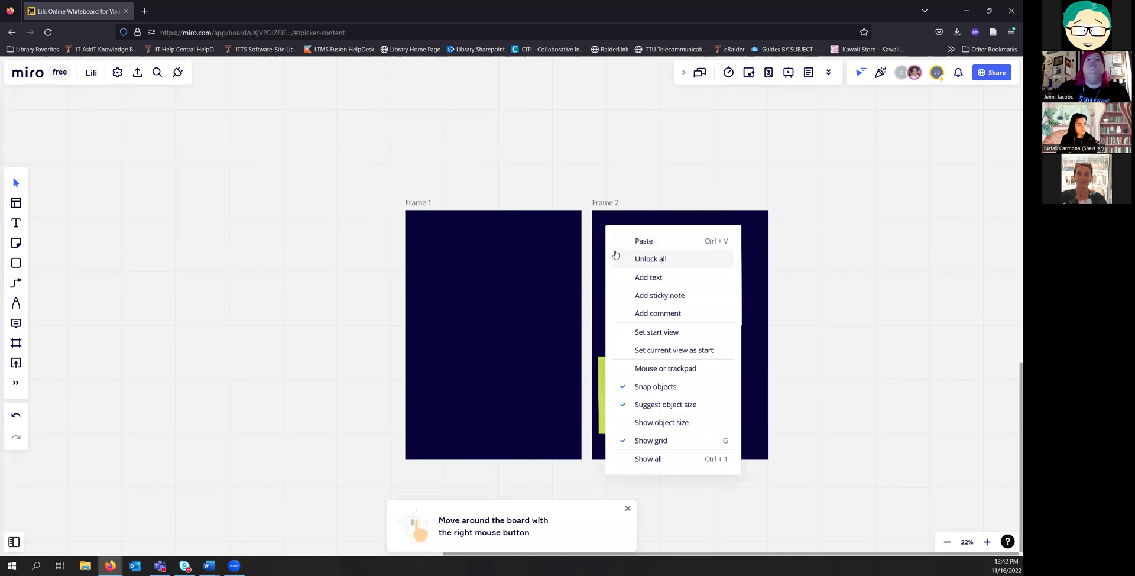
click(798, 222)
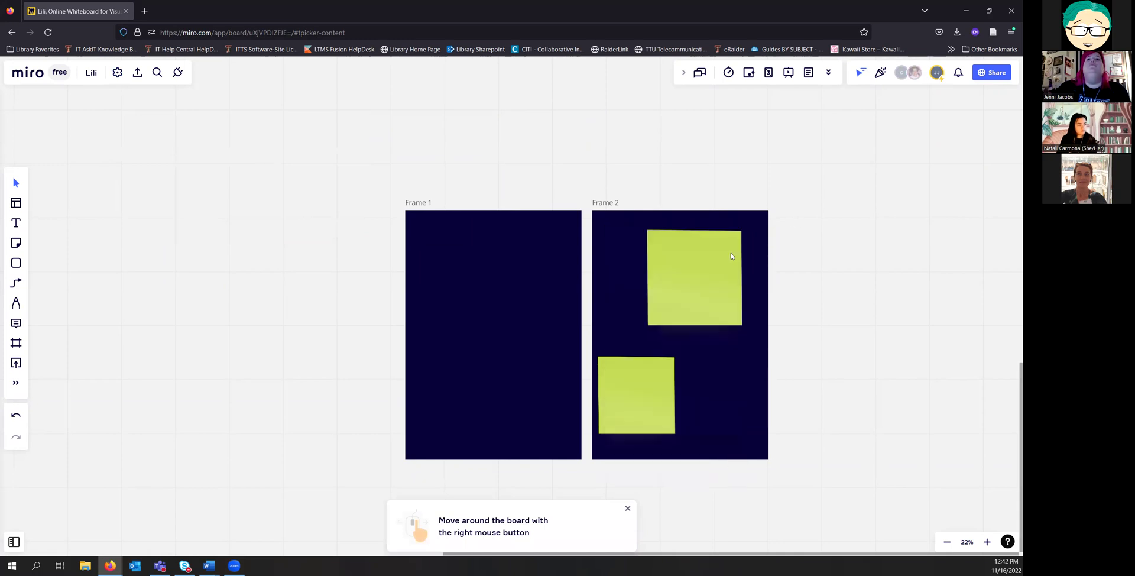
click(608, 204)
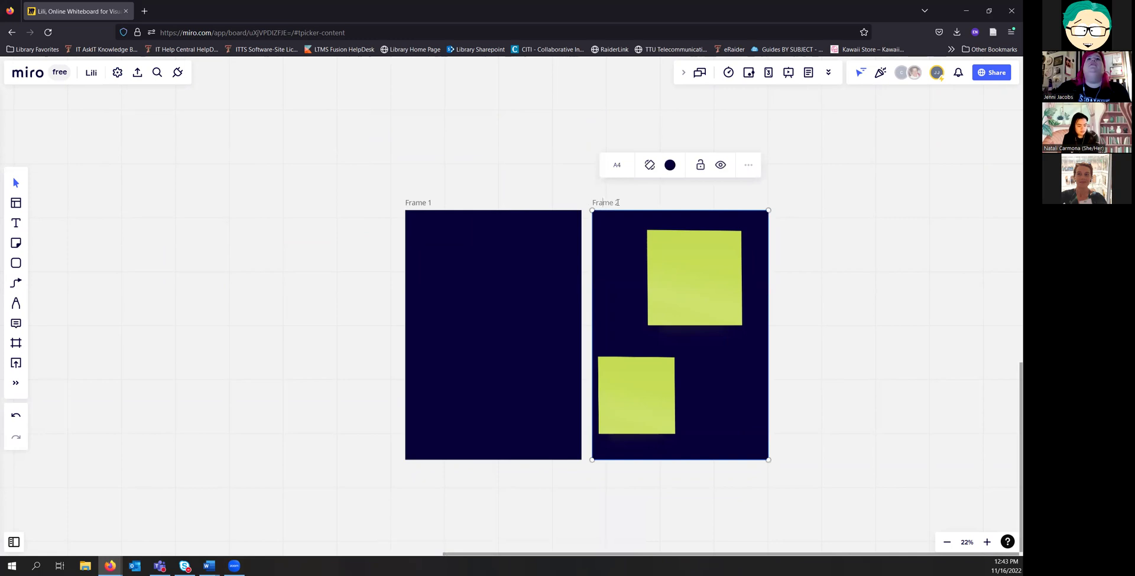
drag(623, 209, 661, 221)
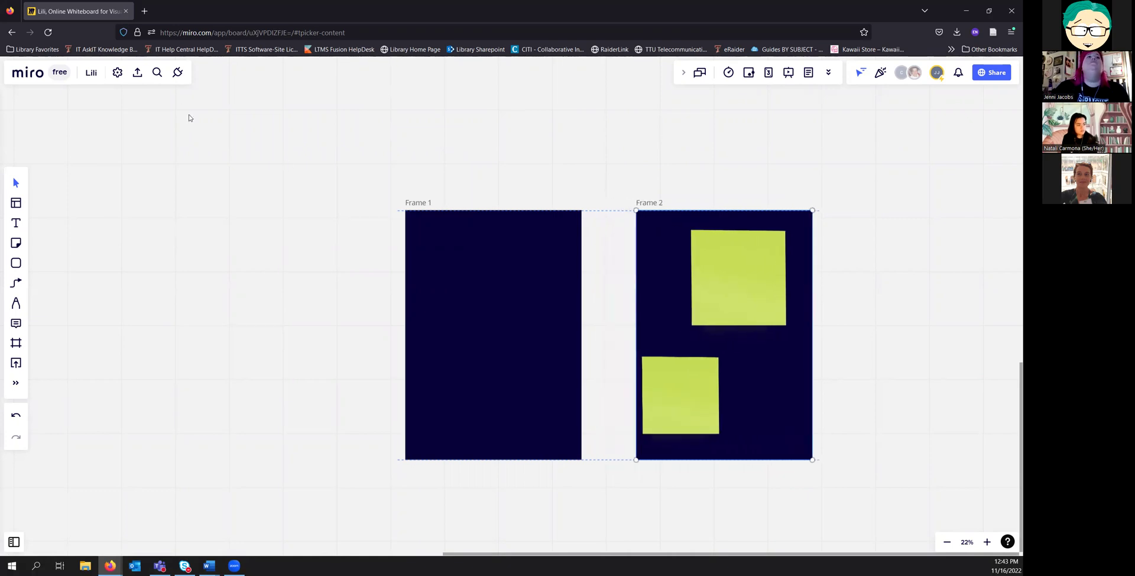
Step: Toggle the object dimensions preference on and off, and view the interactive display code prompt without entering a code
click(118, 72)
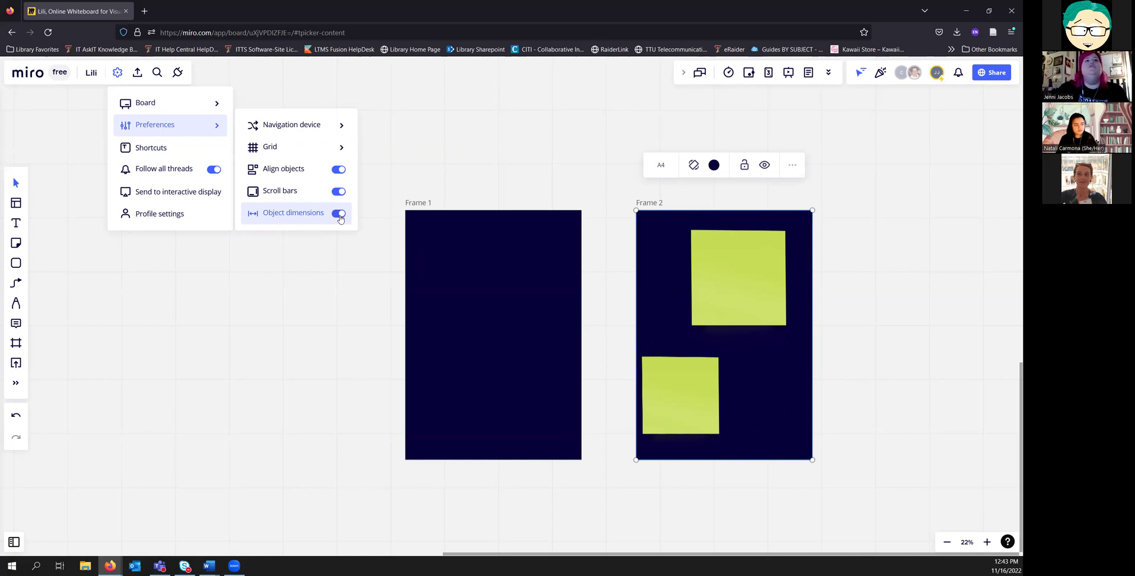
click(339, 216)
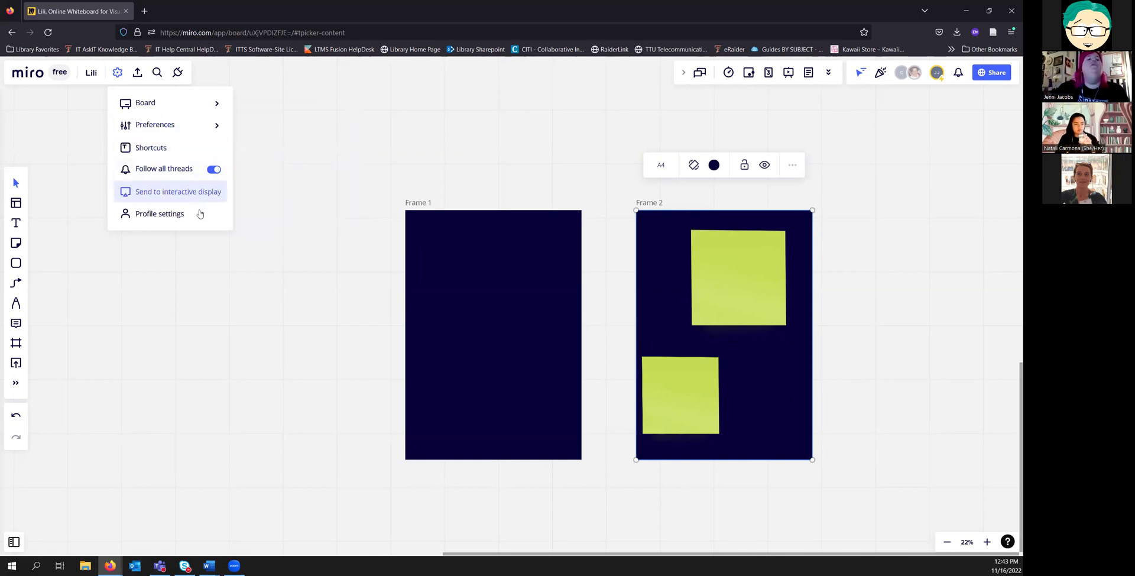
click(170, 196)
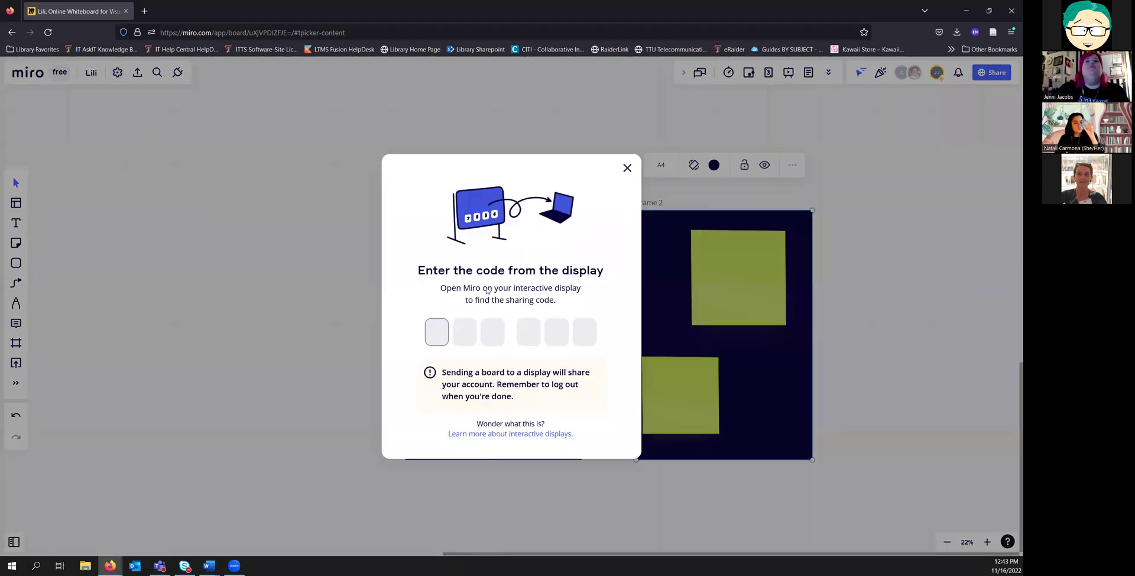
click(628, 169)
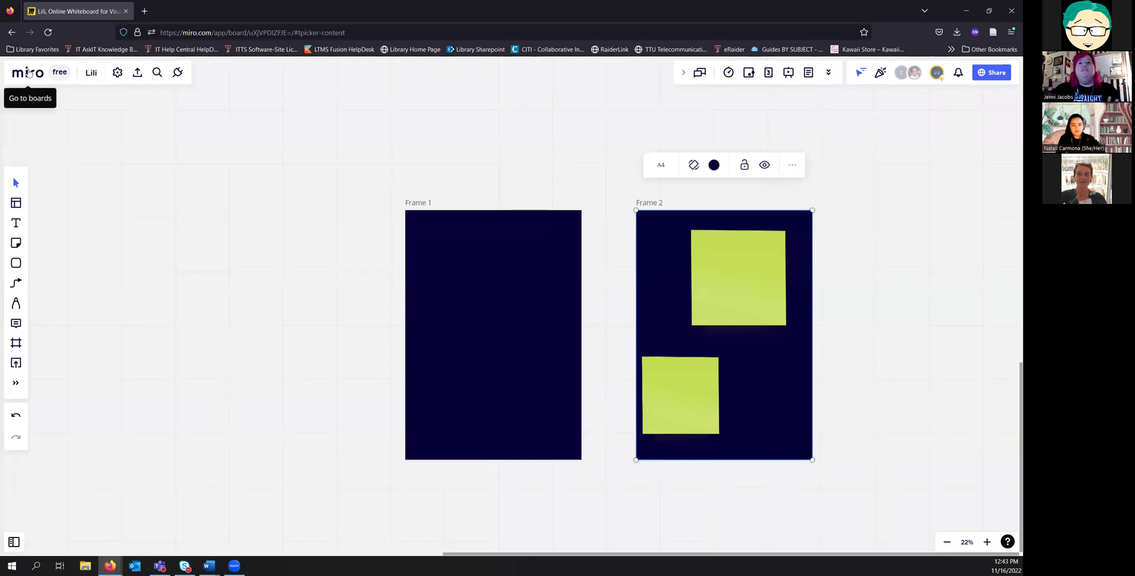
Step: Go to the boards dashboard, start a new team named with a first name plus "Awesome Team", and leave without choosing a plan
click(28, 72)
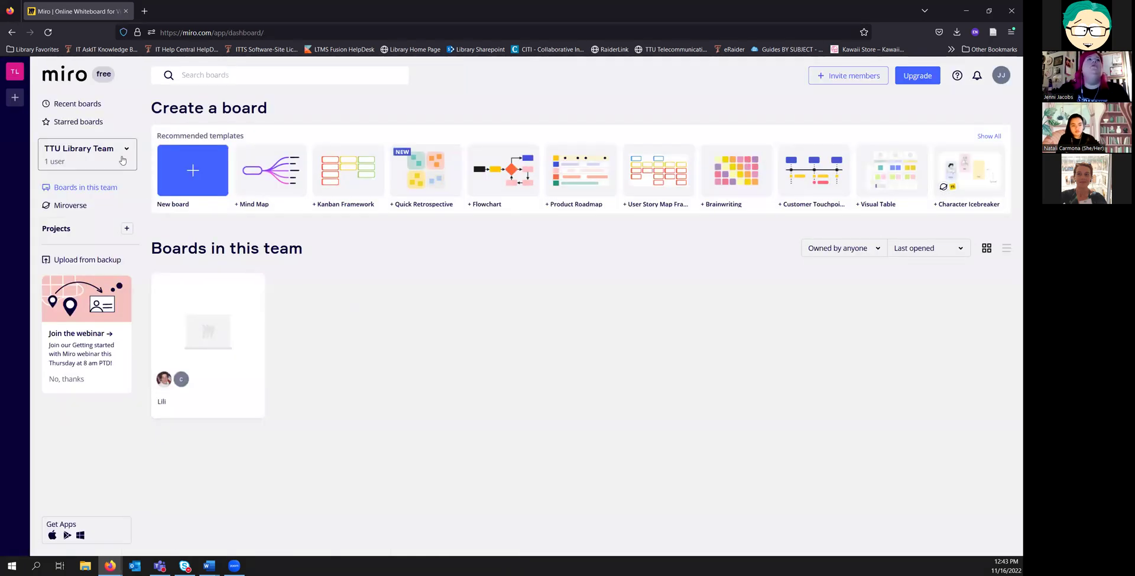
click(15, 98)
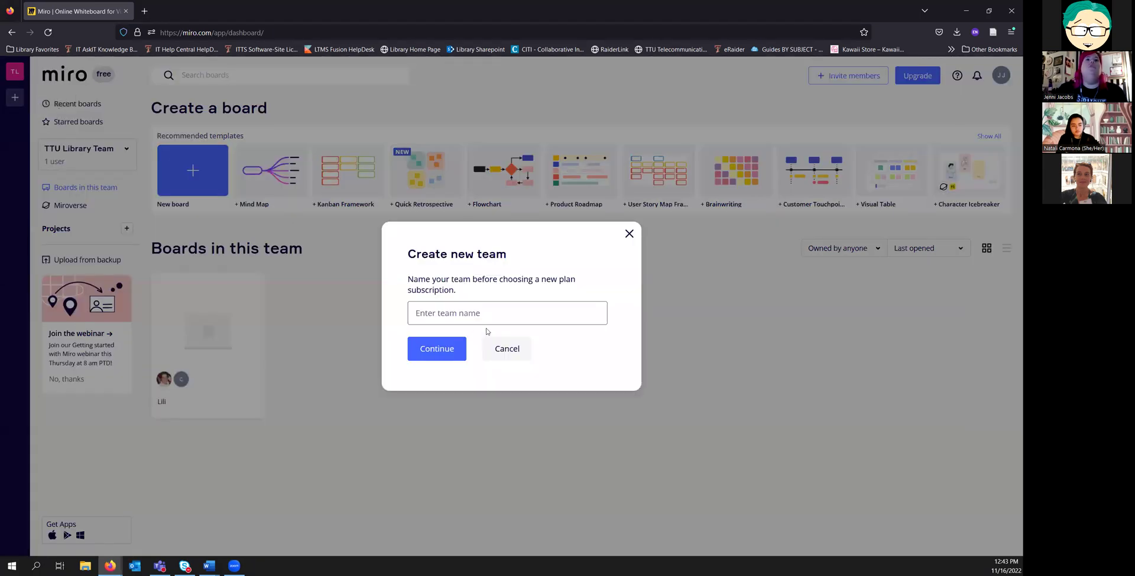
text(Jenni's)
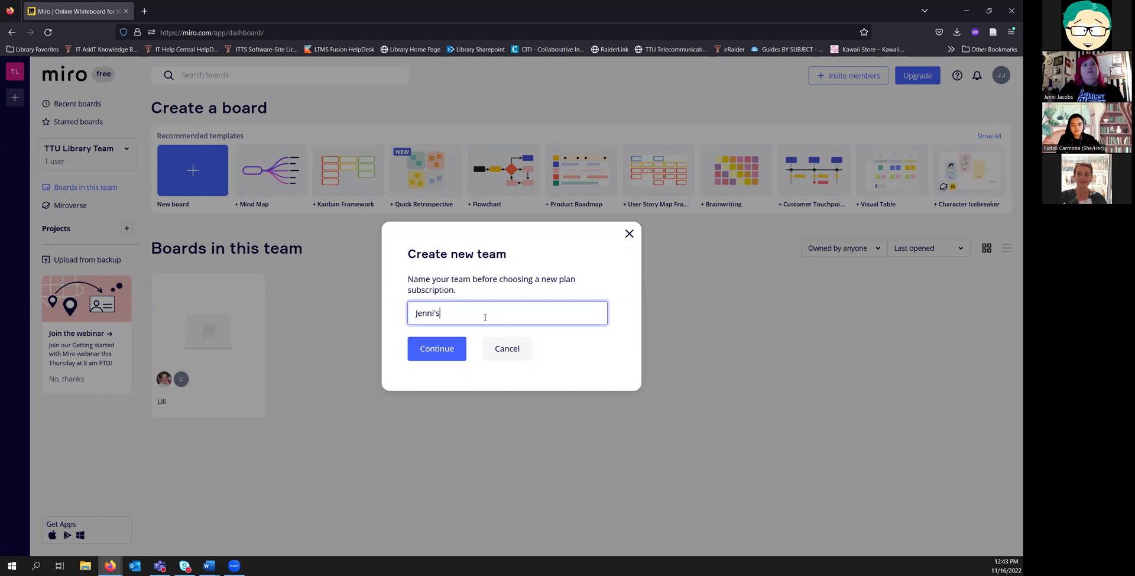
text( Awesome Team)
key(Return)
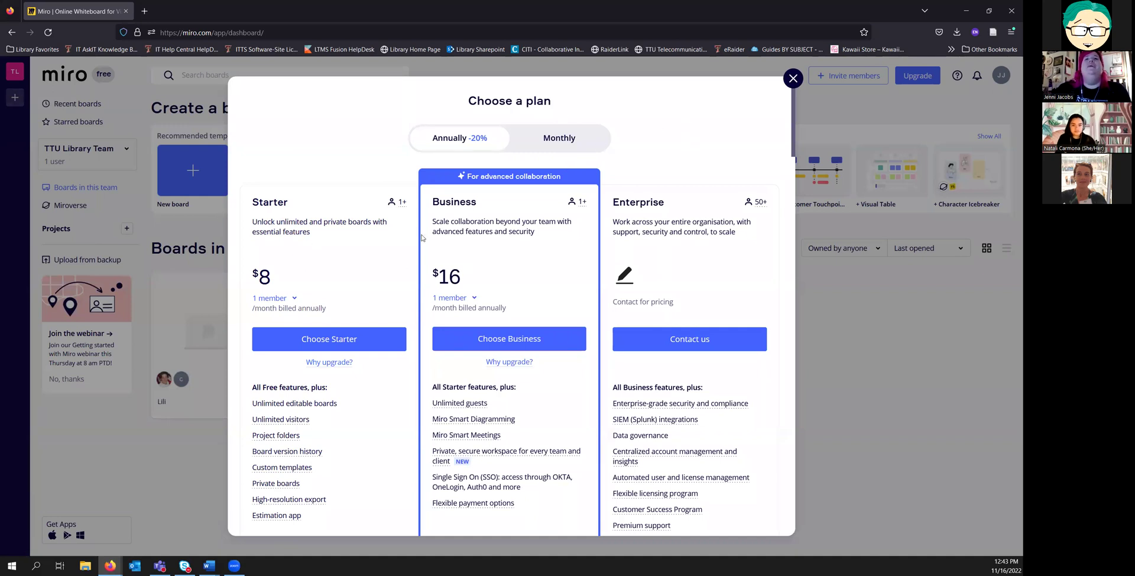
click(793, 79)
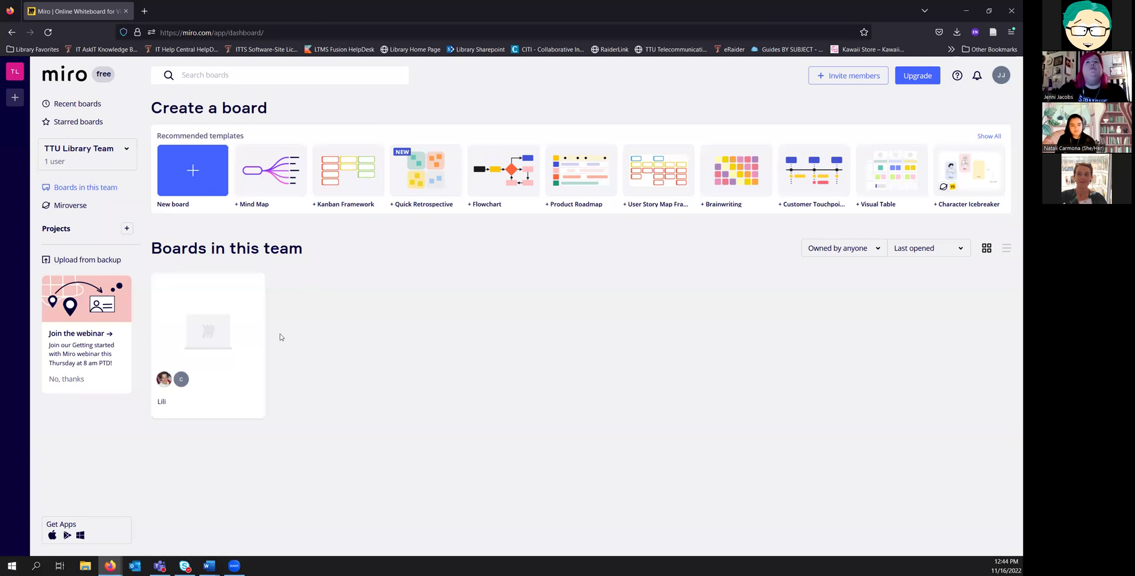
Step: Open Miroverse and look through the newest community templates
click(70, 206)
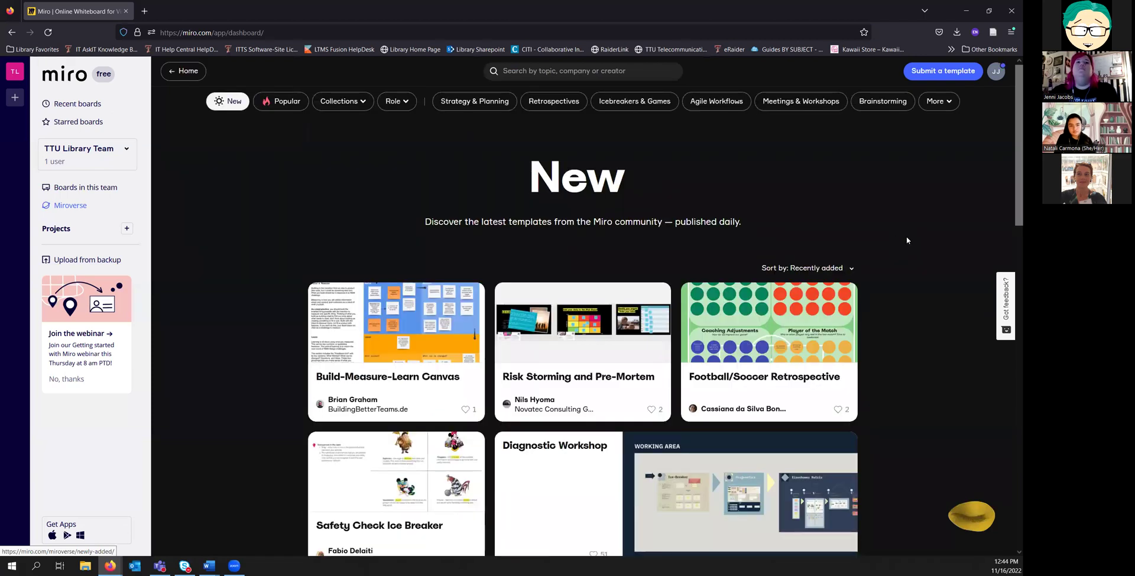
scroll(910, 240, down, 3)
scroll(916, 240, down, 2)
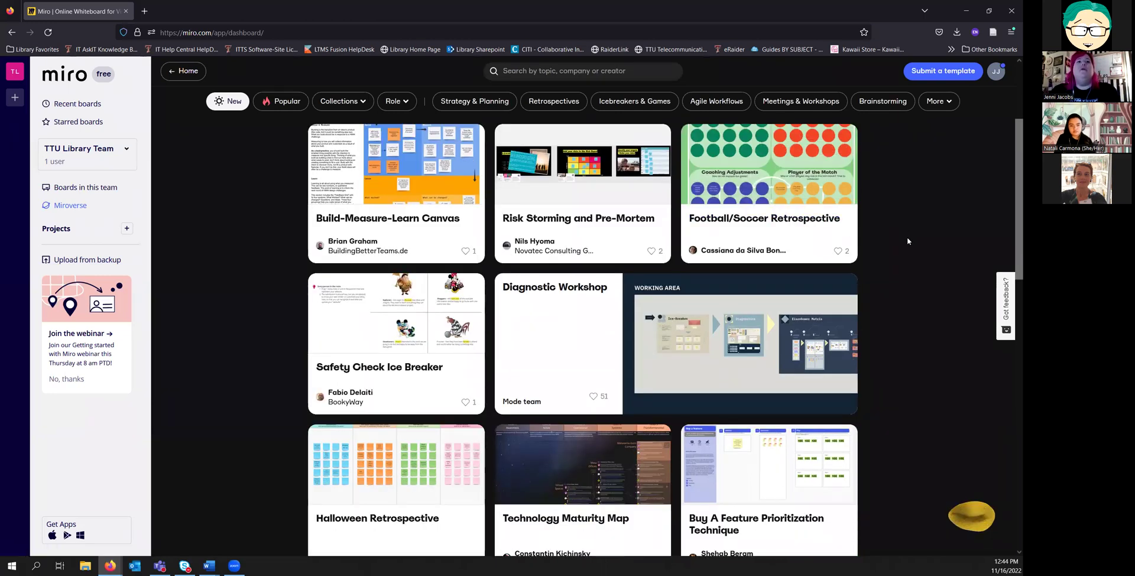
scroll(908, 242, down, 2)
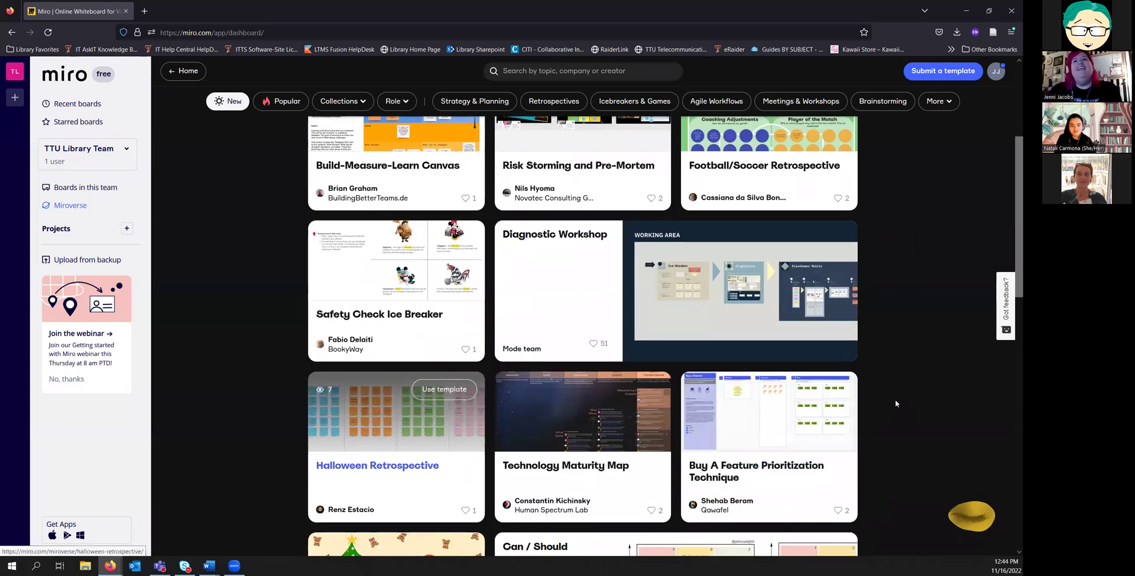
scroll(892, 396, down, 5)
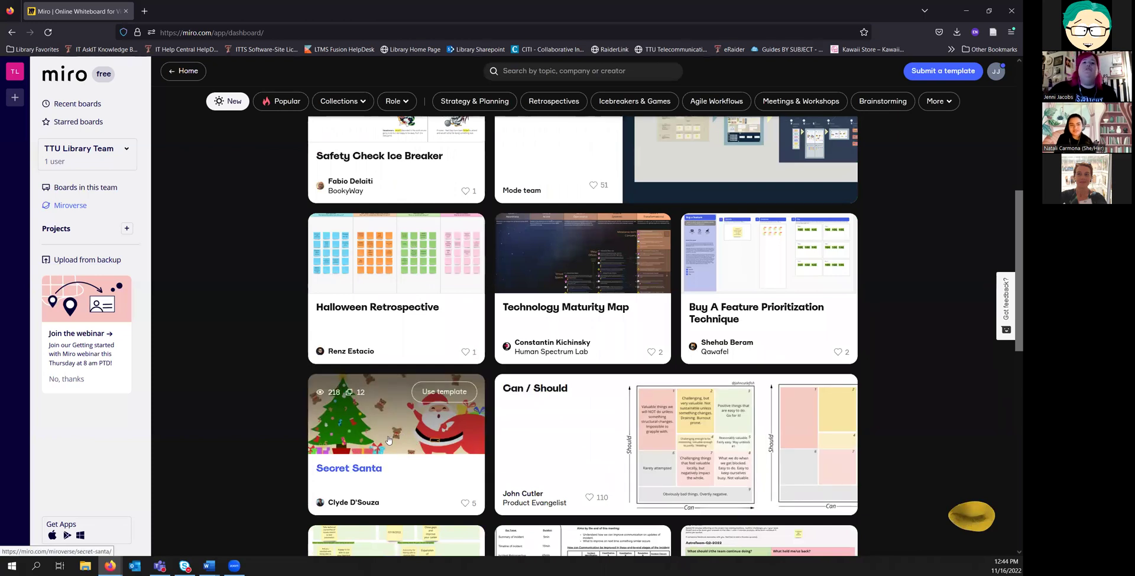
scroll(915, 366, up, 10)
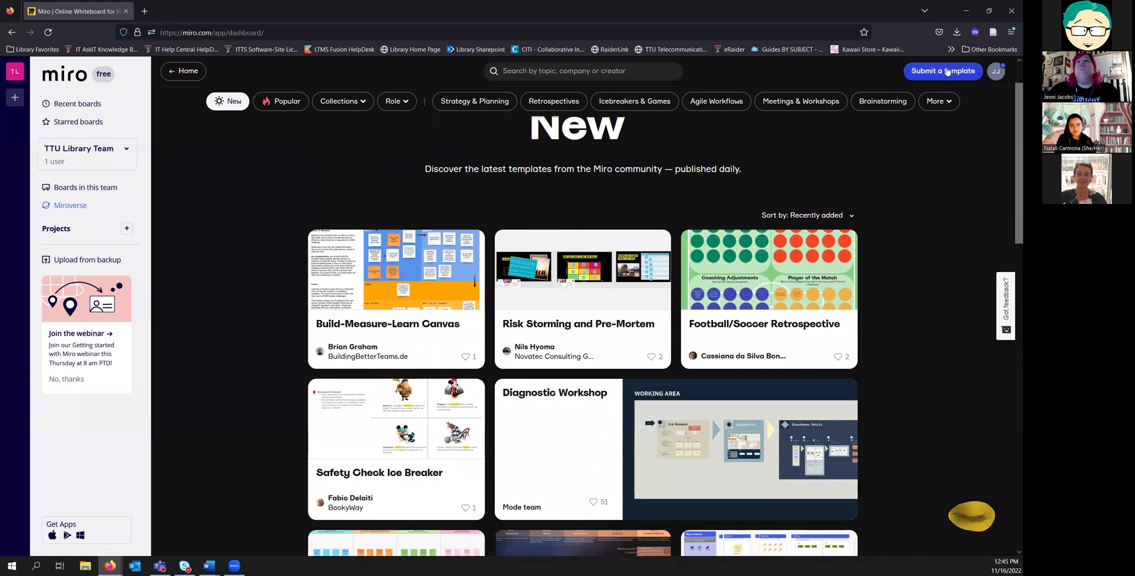
Step: Search the Miroverse templates for "mind map"
click(645, 70)
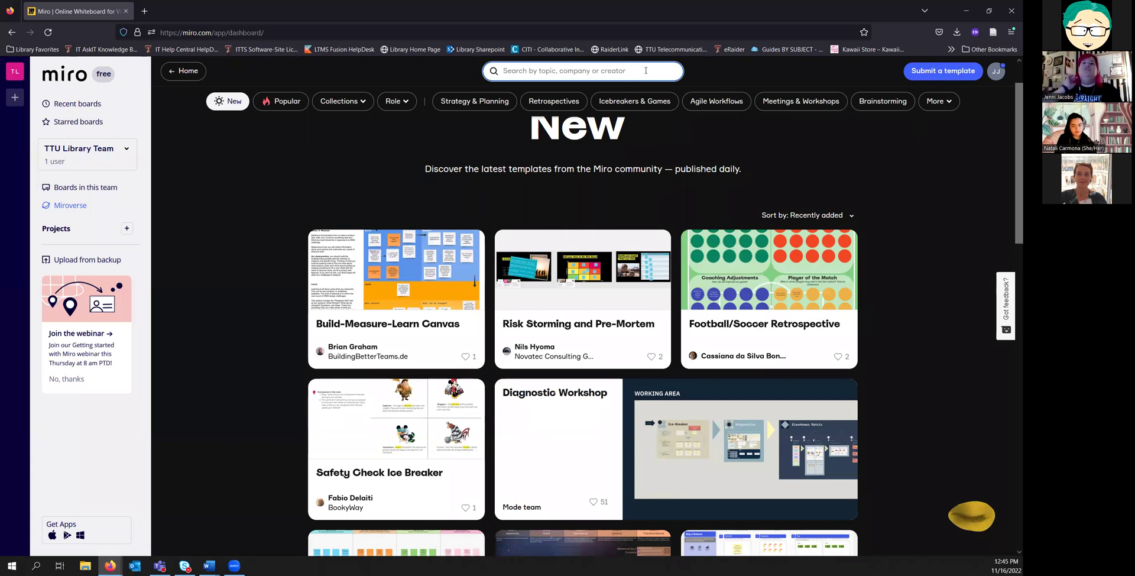
text(mind map)
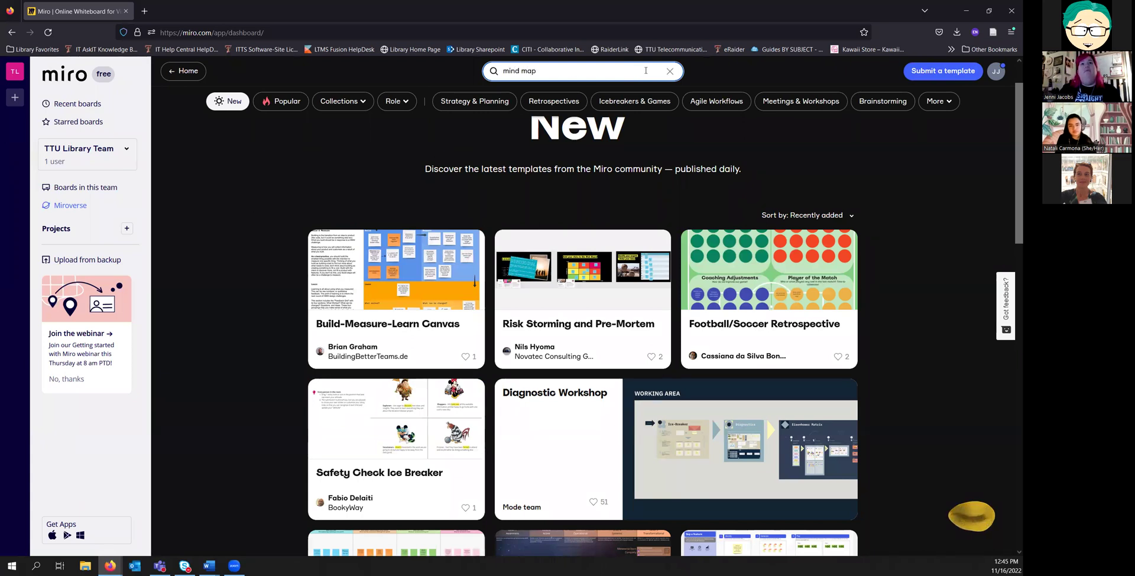
key(Return)
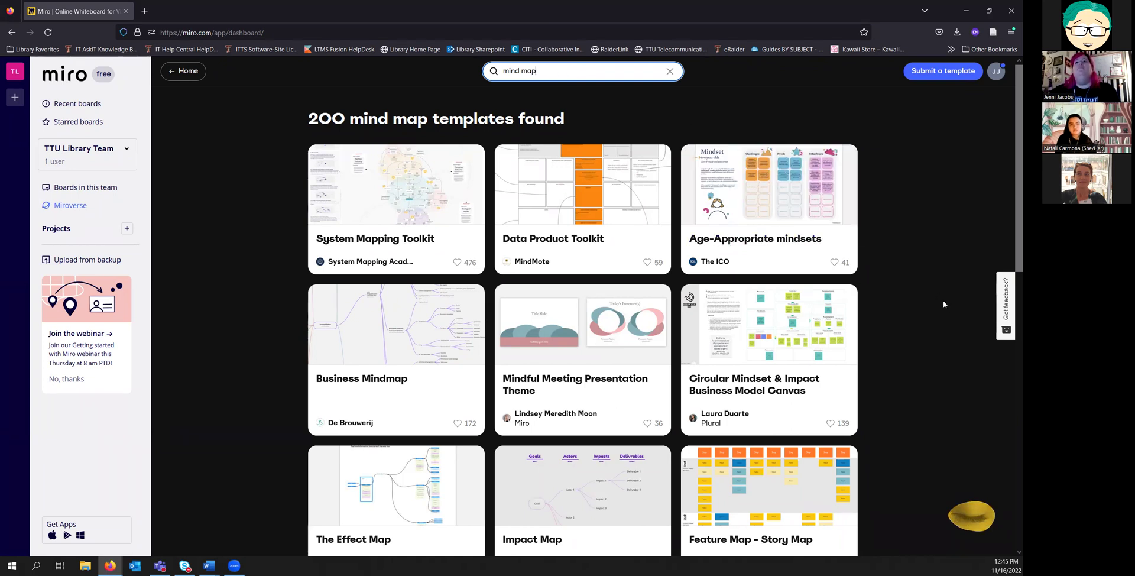
Step: Look through the mind map template results, examining designs such as Business Mindmap, The Effect Map and Staffing Week Map
scroll(943, 300, down, 1)
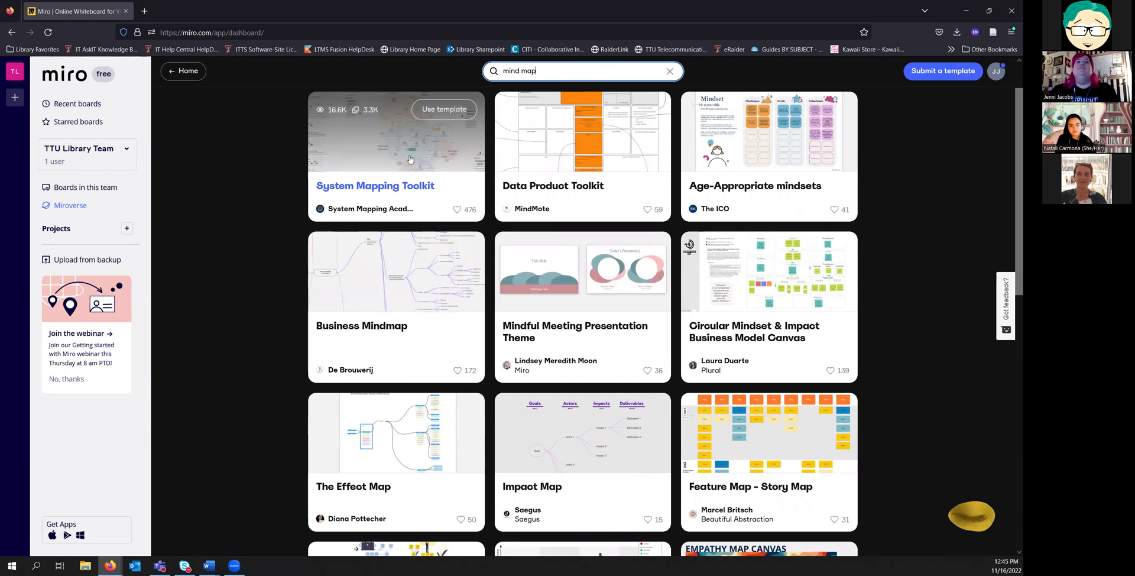
scroll(934, 299, down, 1)
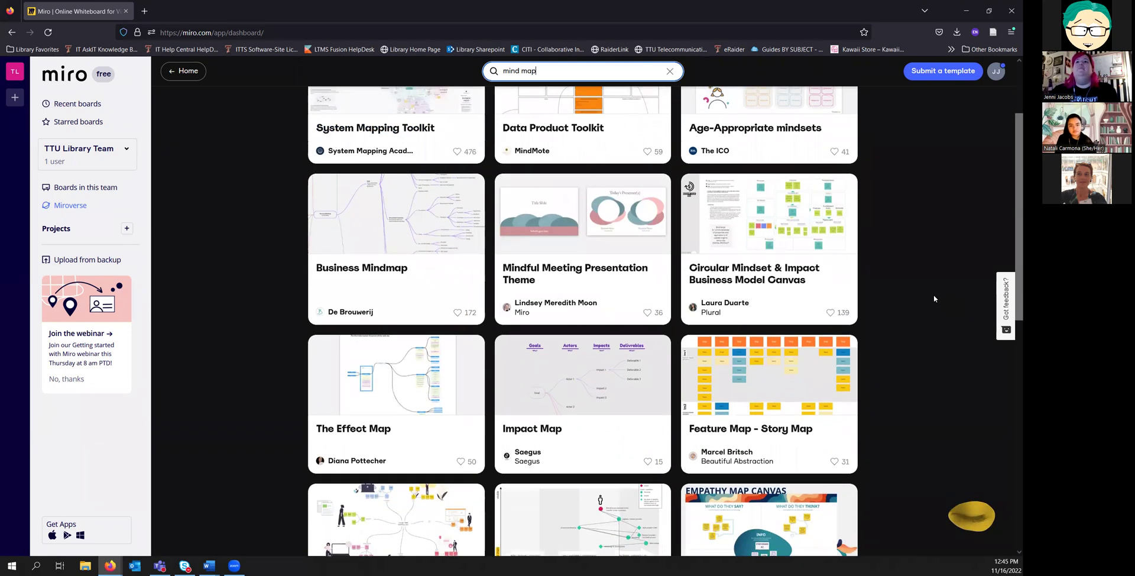
scroll(934, 299, down, 1)
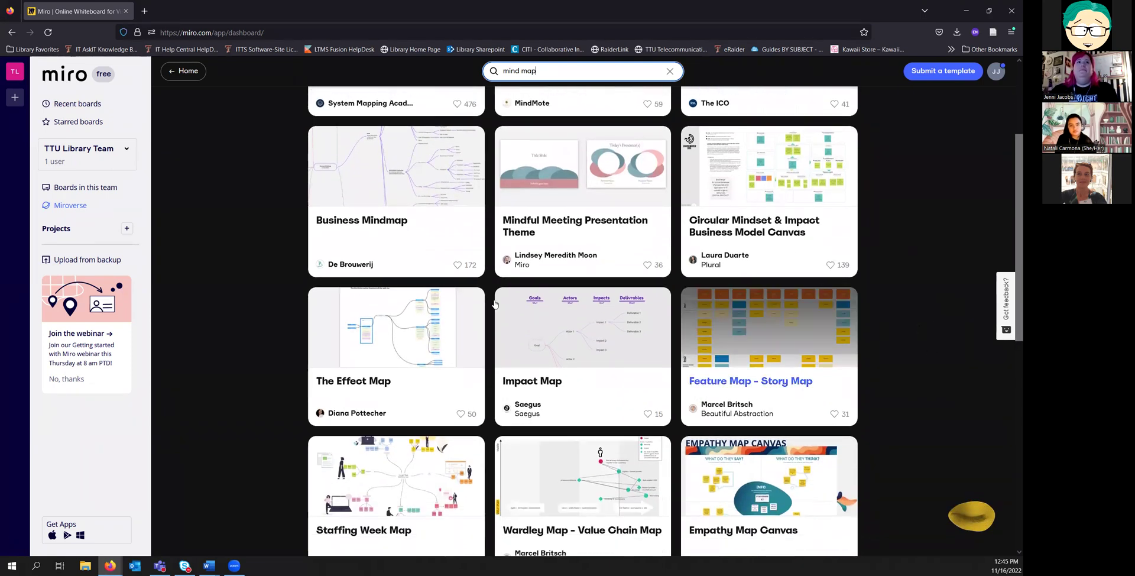
mouse_move(375, 256)
mouse_move(418, 339)
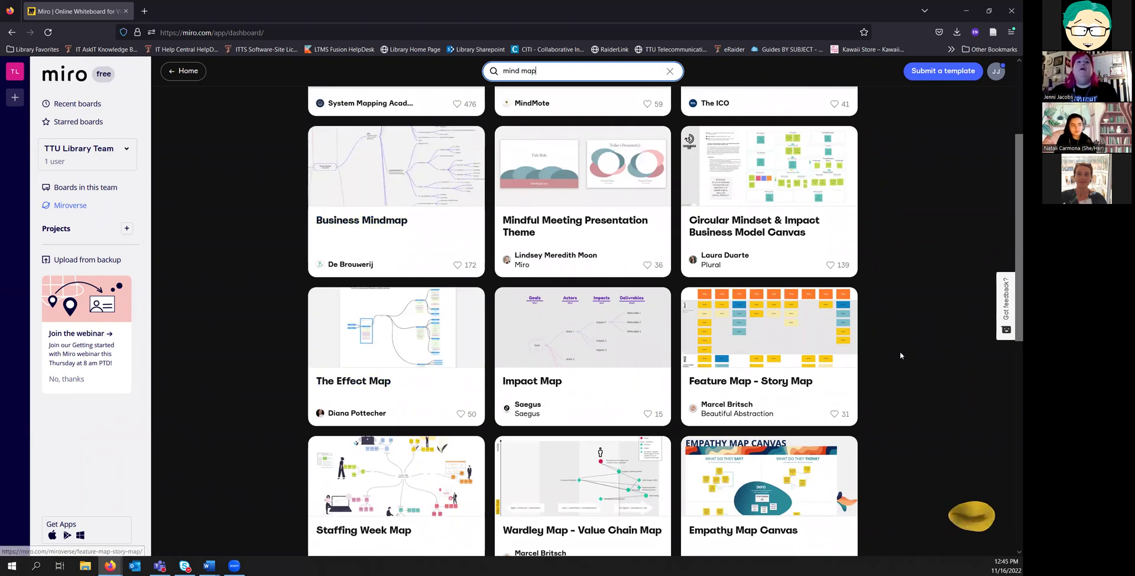
scroll(900, 355, down, 3)
scroll(900, 355, down, 1)
mouse_move(404, 321)
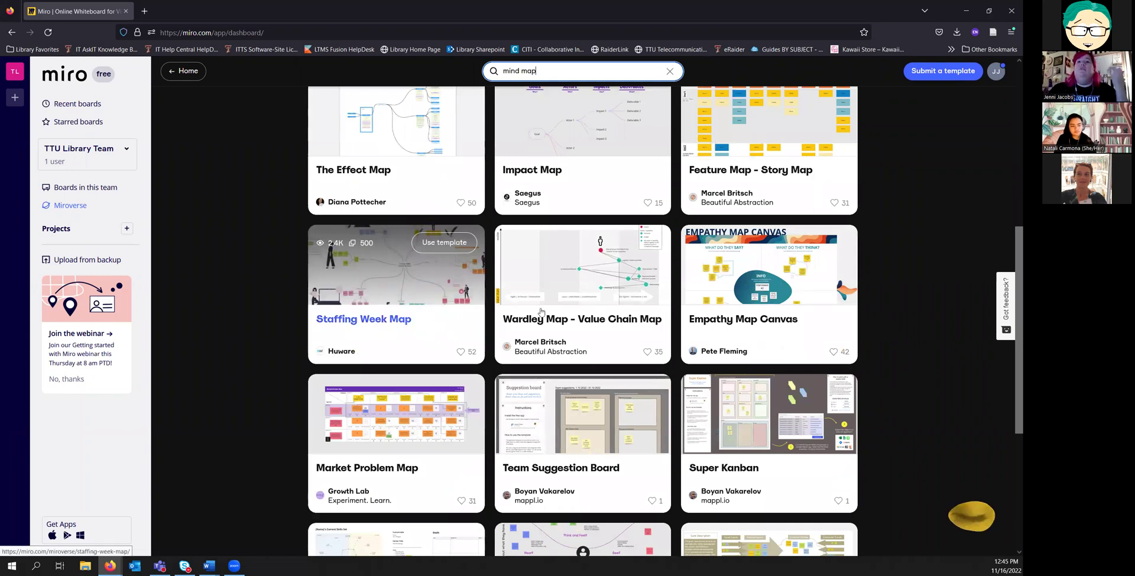
scroll(929, 305, down, 5)
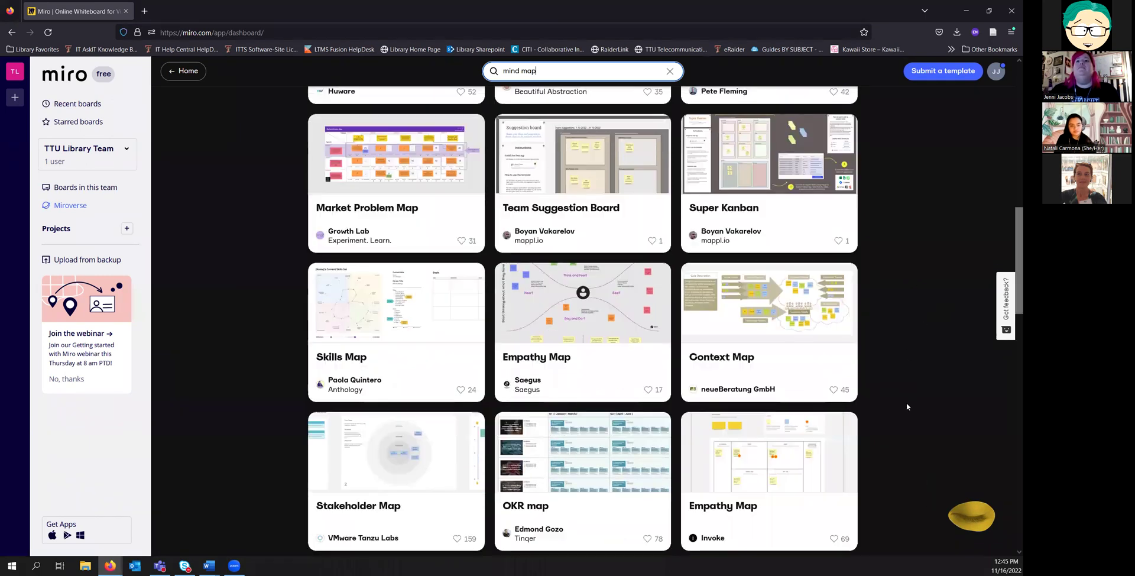
Step: Examine the remaining mind map template results, including Stakeholder Map and Affinity Map, and return to the boards in this team
scroll(881, 334, down, 3)
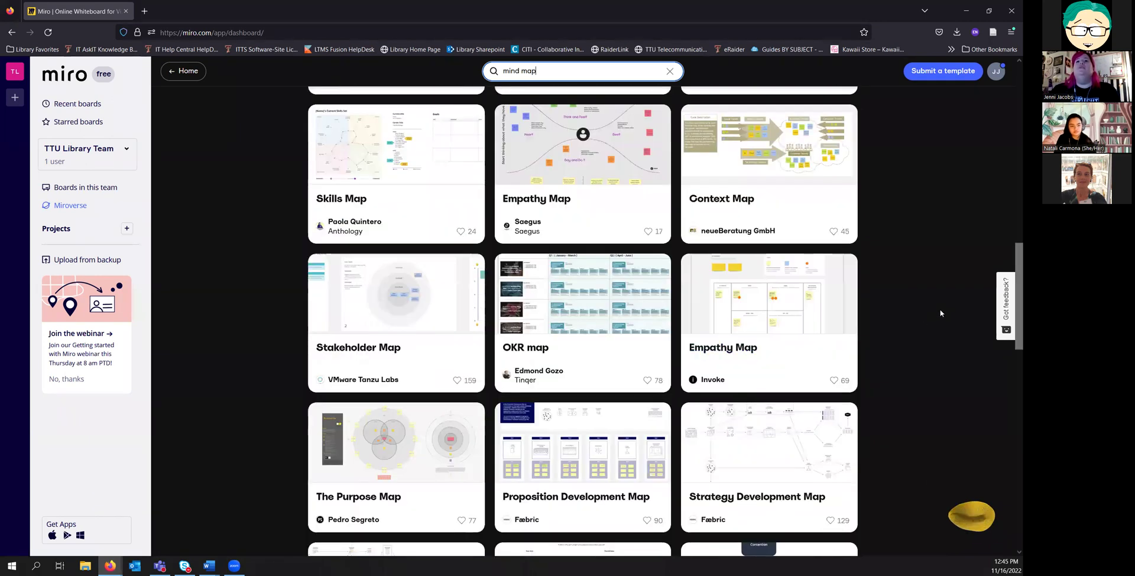
scroll(952, 368, down, 2)
mouse_move(965, 514)
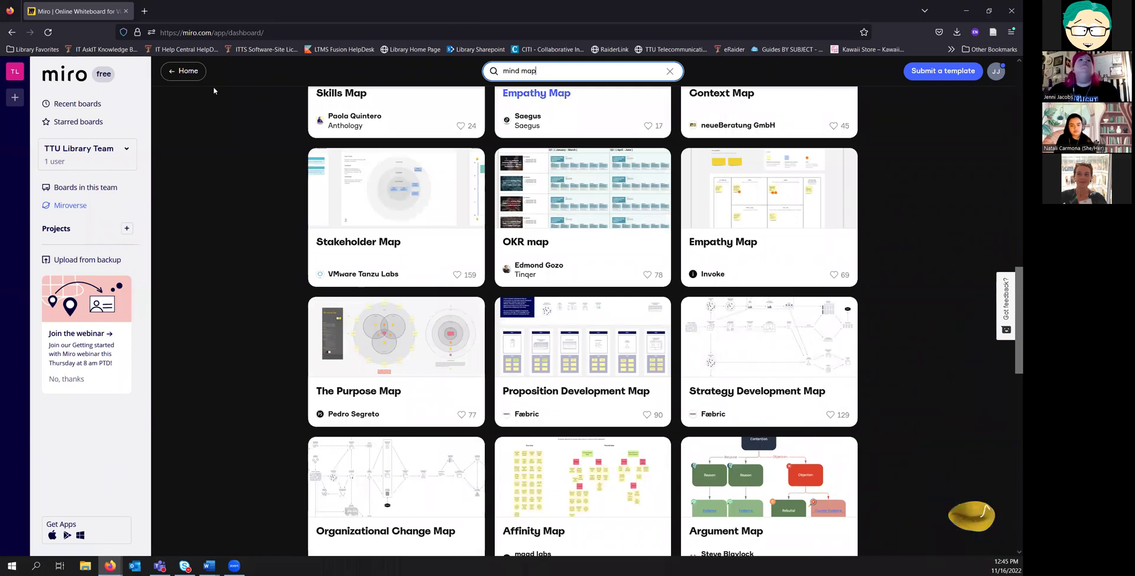
click(182, 71)
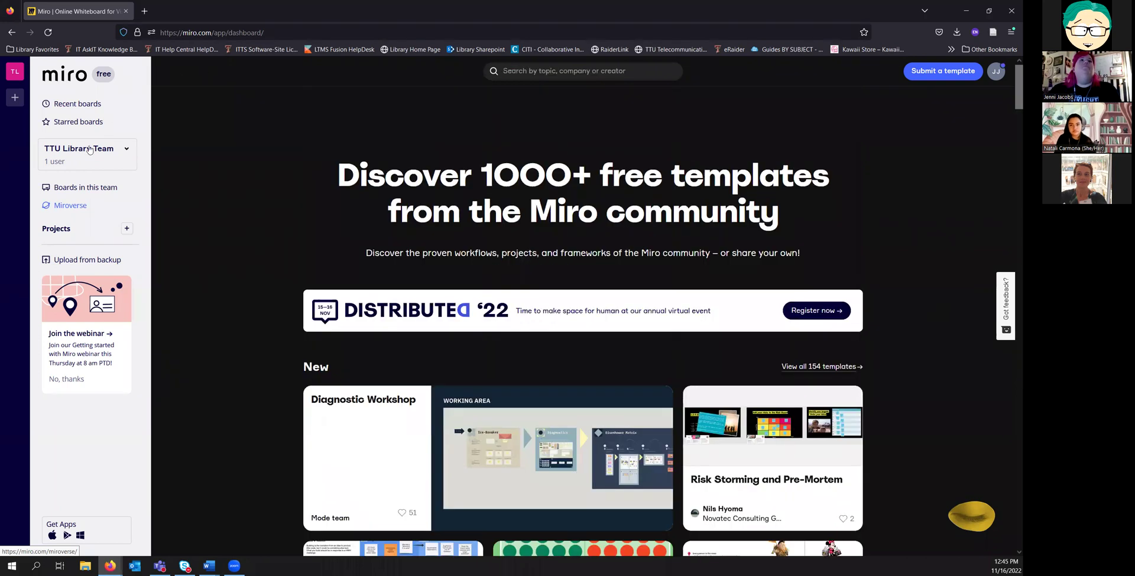
click(74, 188)
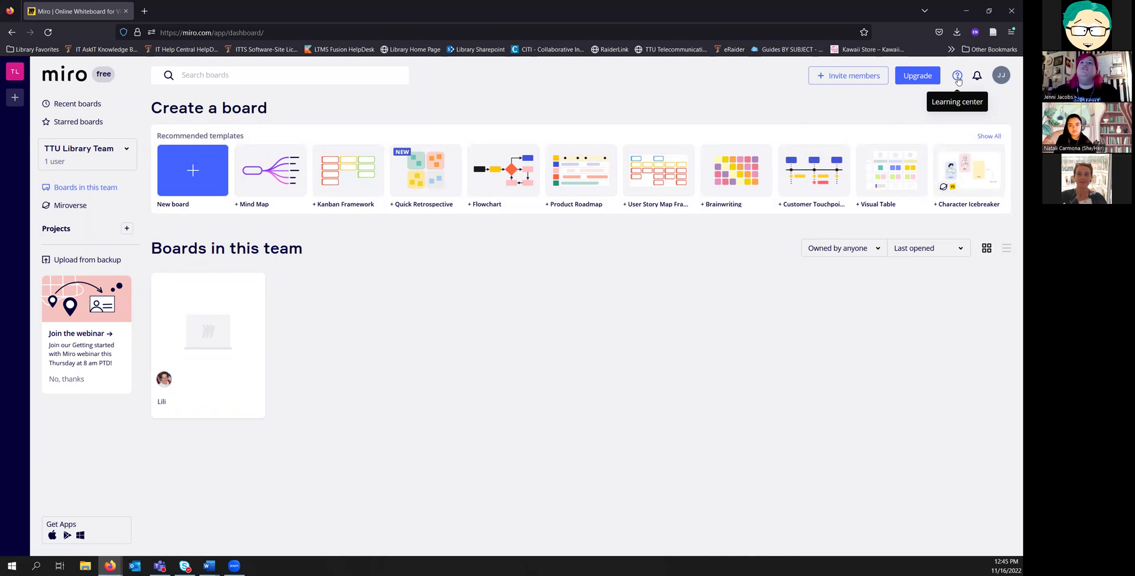
Step: Open the Webinars page from the Learning Center, look through the upcoming sessions, and close the page
click(958, 76)
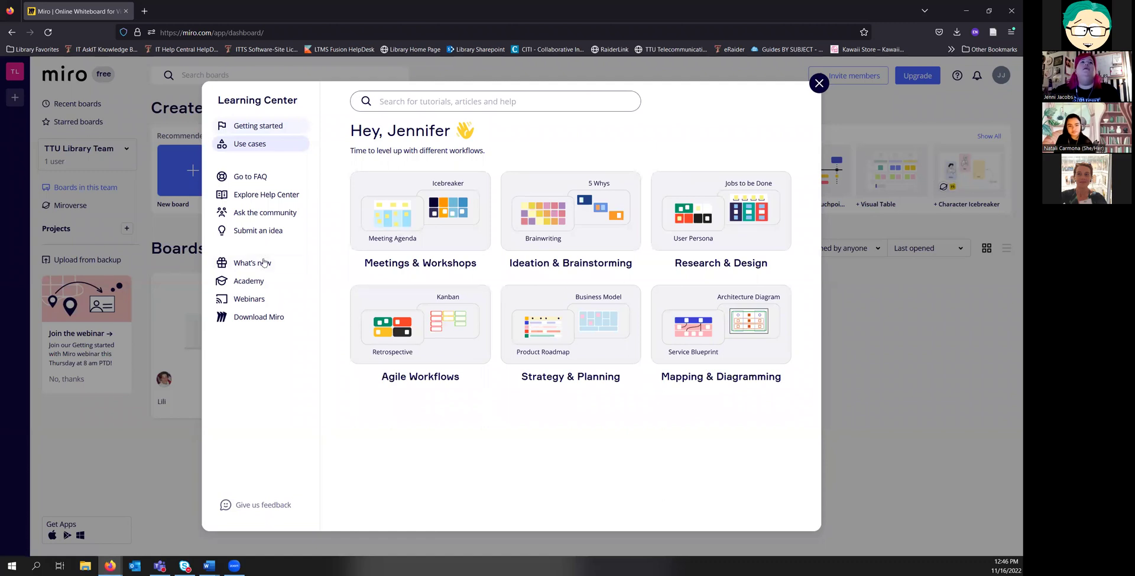
click(259, 305)
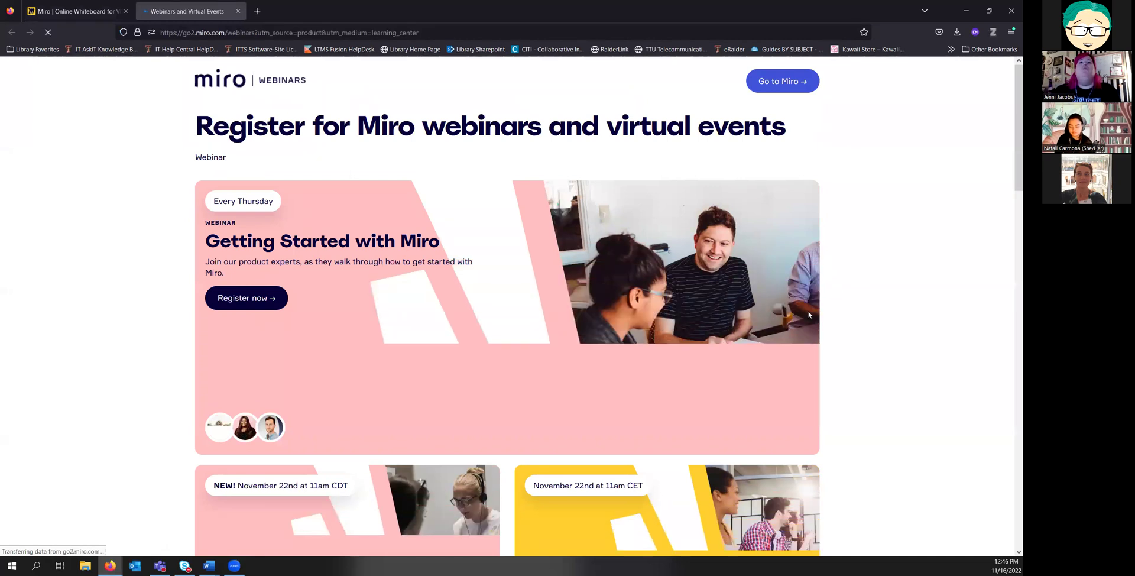
scroll(843, 289, down, 5)
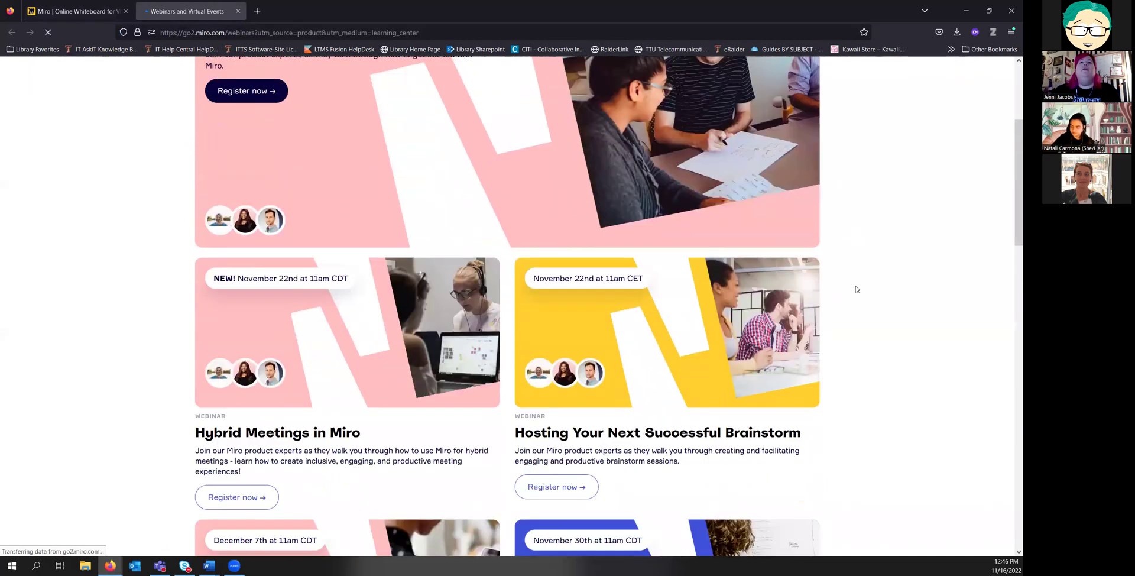
scroll(857, 289, down, 3)
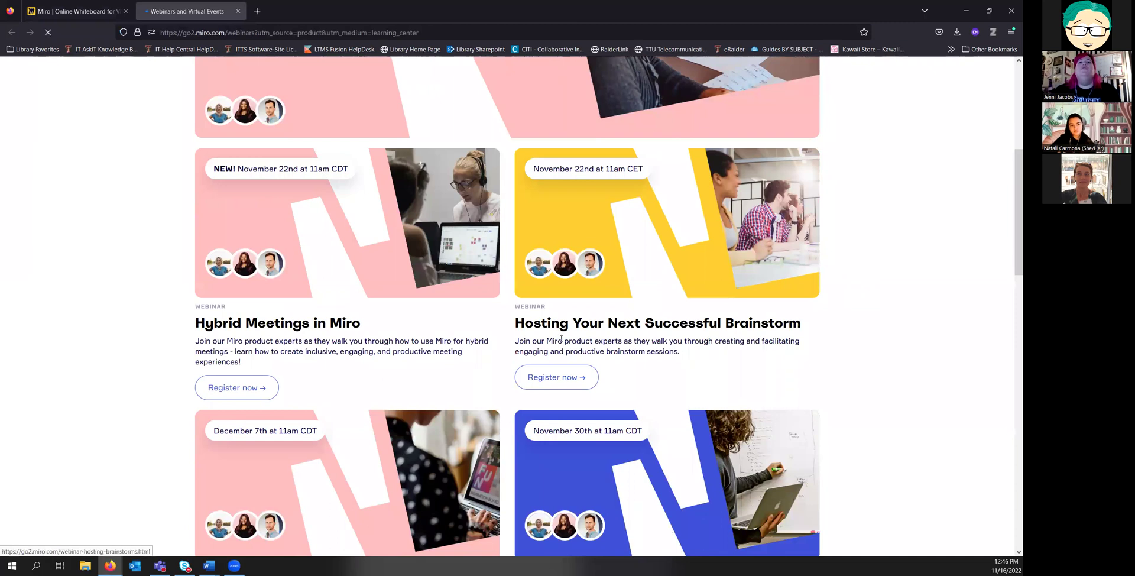
scroll(853, 330, down, 3)
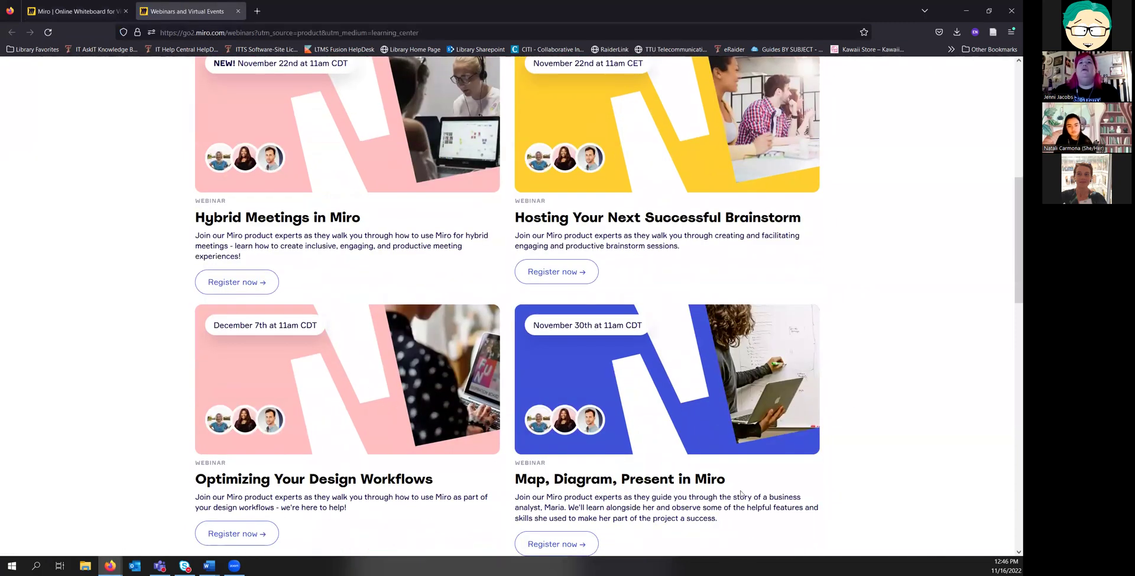
scroll(814, 325, up, 4)
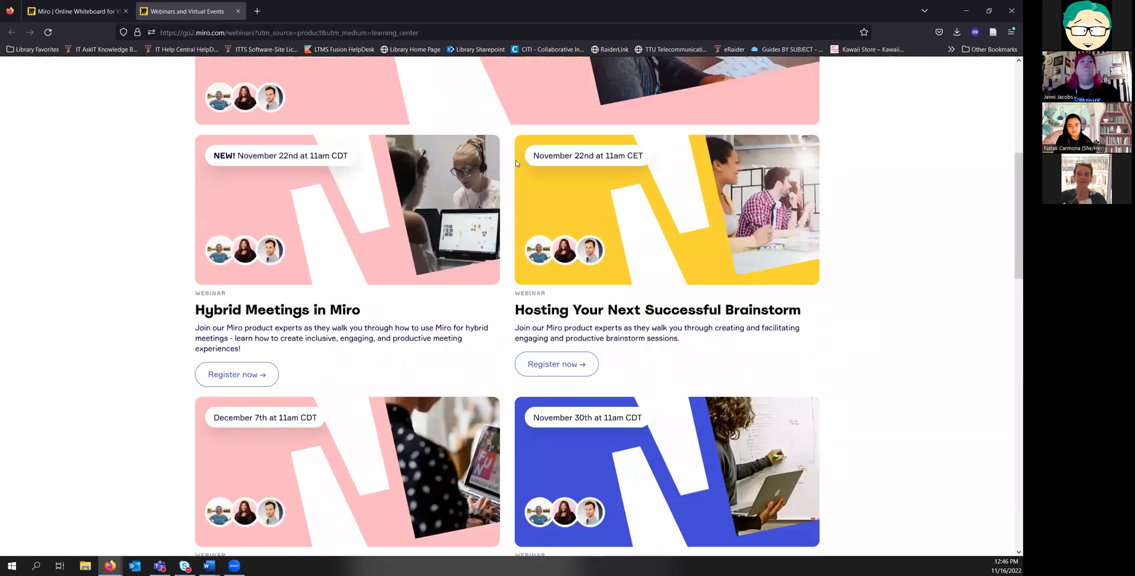
click(239, 12)
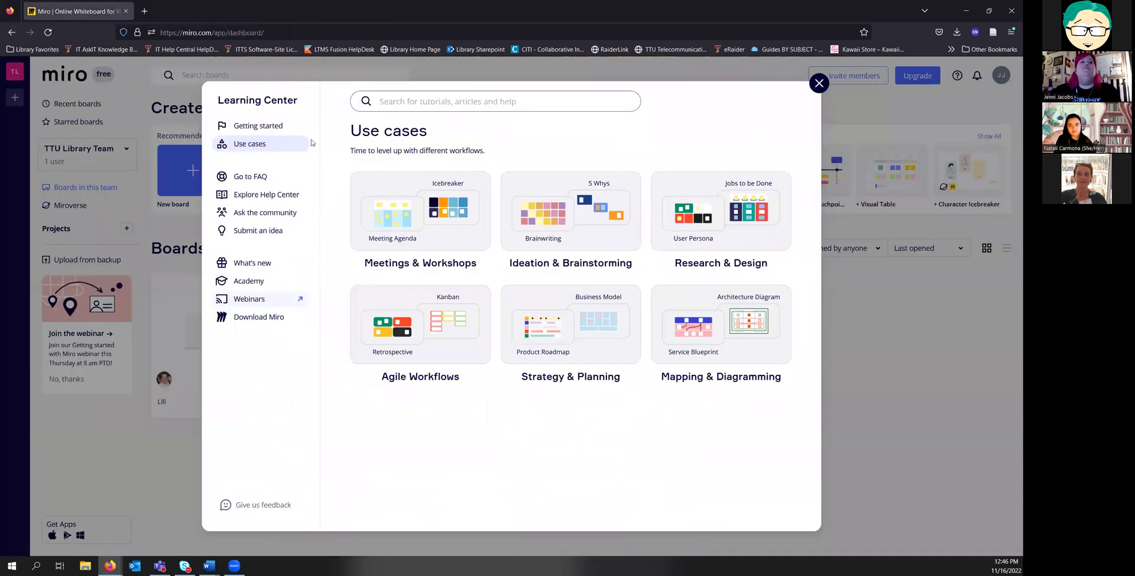
Step: Open Miro Academy from the Learning Center, view its live training and Building blocks videos, and close the page
click(277, 284)
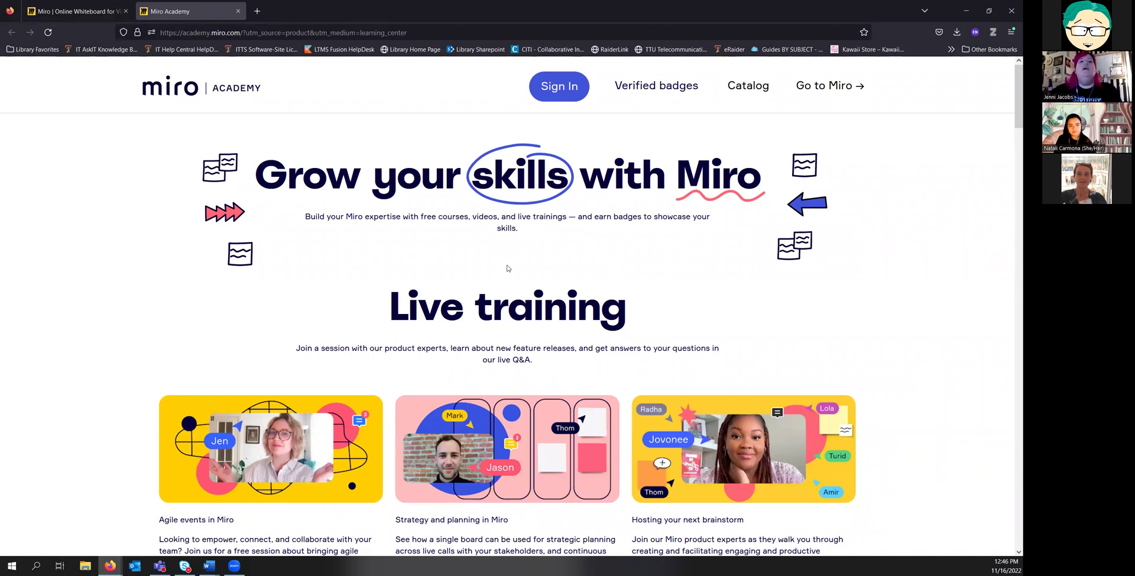
scroll(521, 278, down, 3)
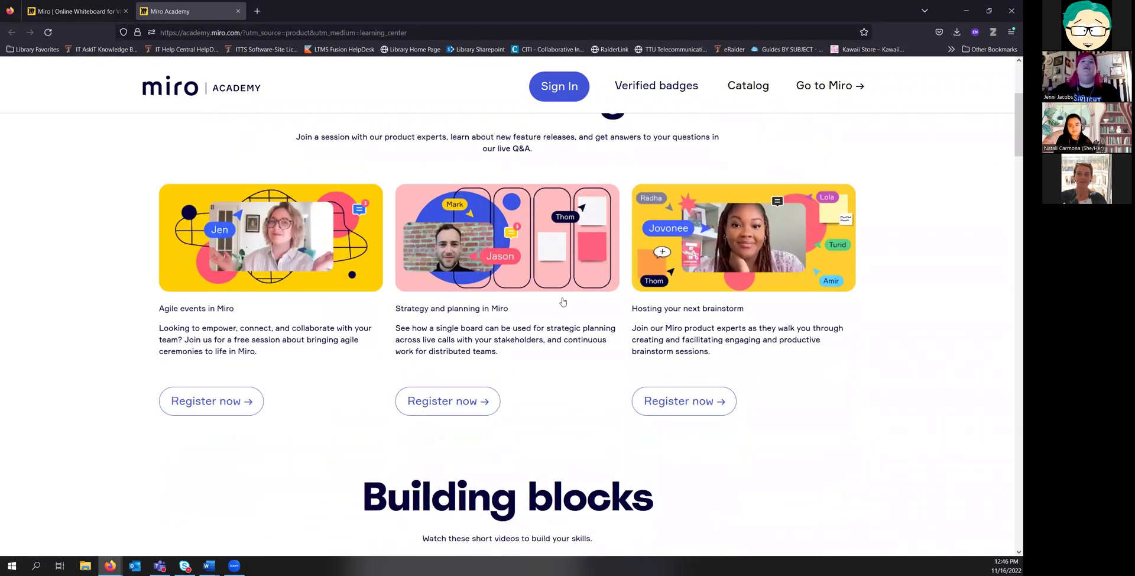
scroll(563, 302, down, 3)
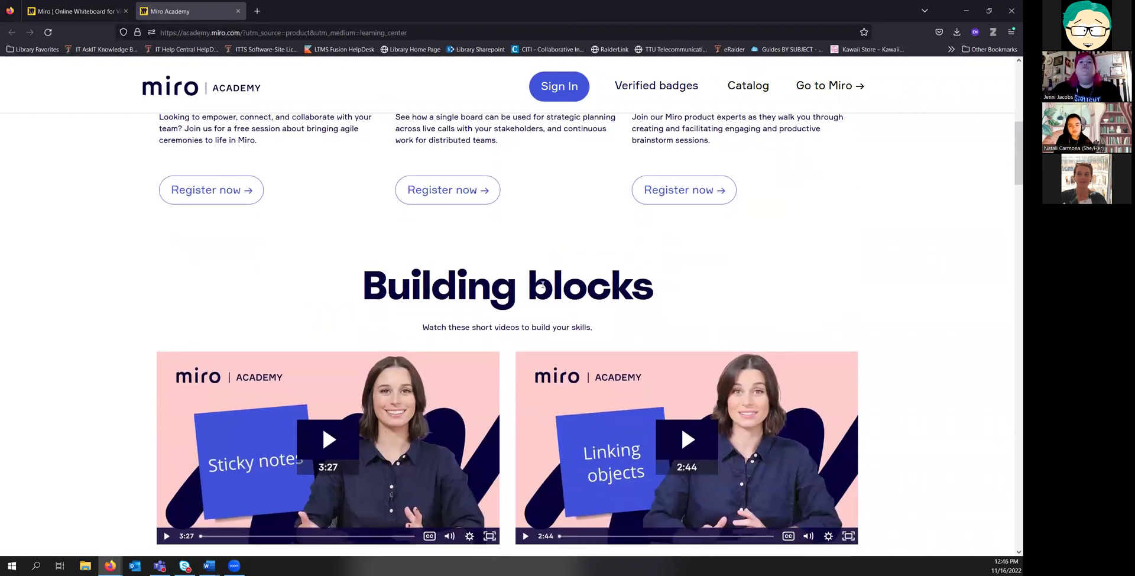
click(238, 12)
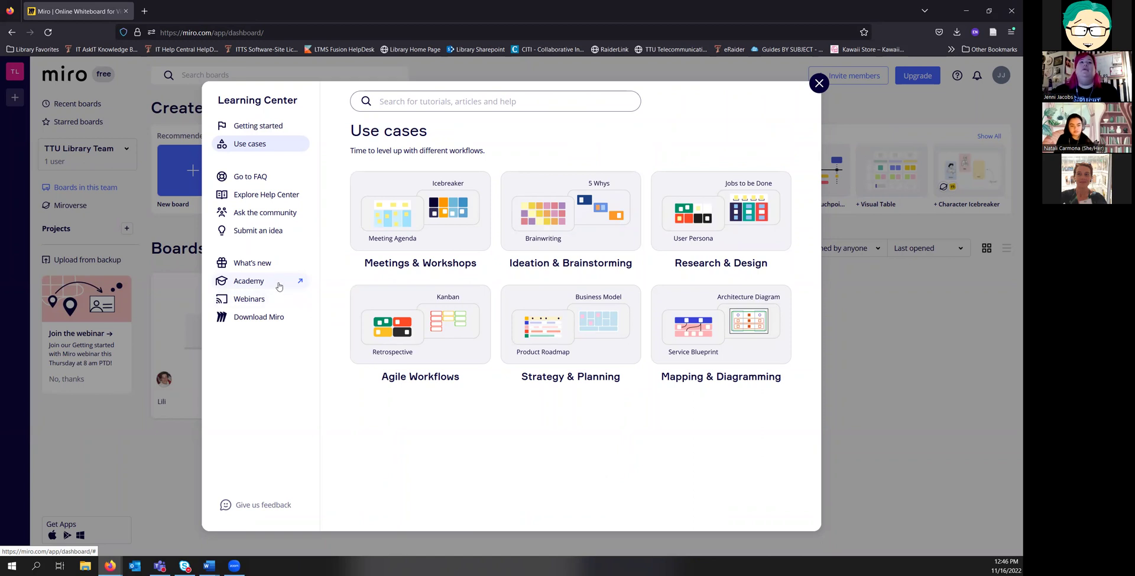
Step: View the Download Miro options for mobile, desktop and interactive displays, and close the page and the Learning Center
click(259, 316)
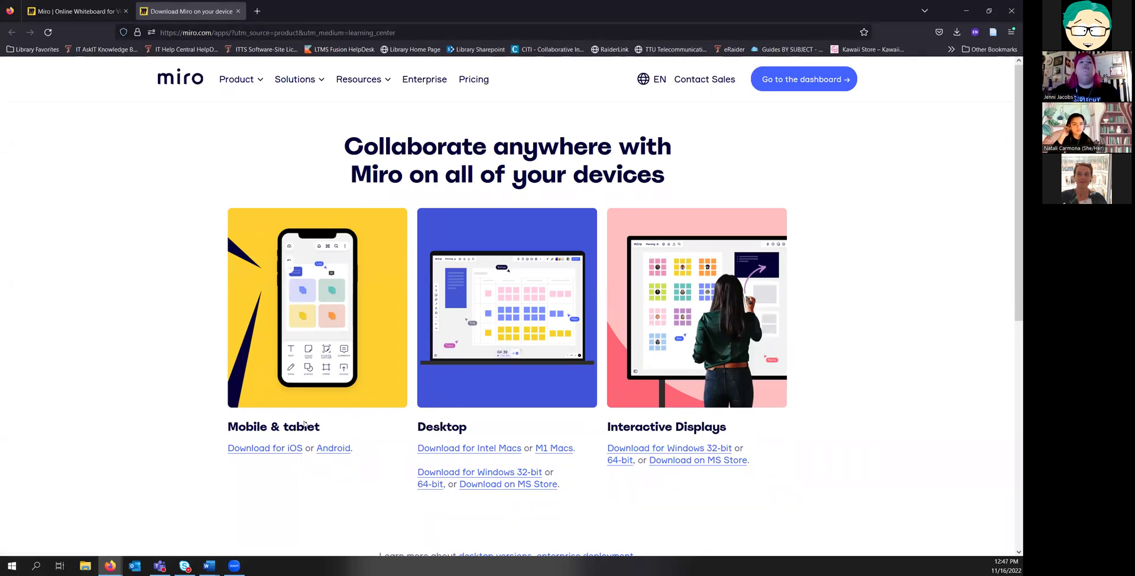
right_click(374, 492)
click(332, 502)
scroll(393, 465, down, 2)
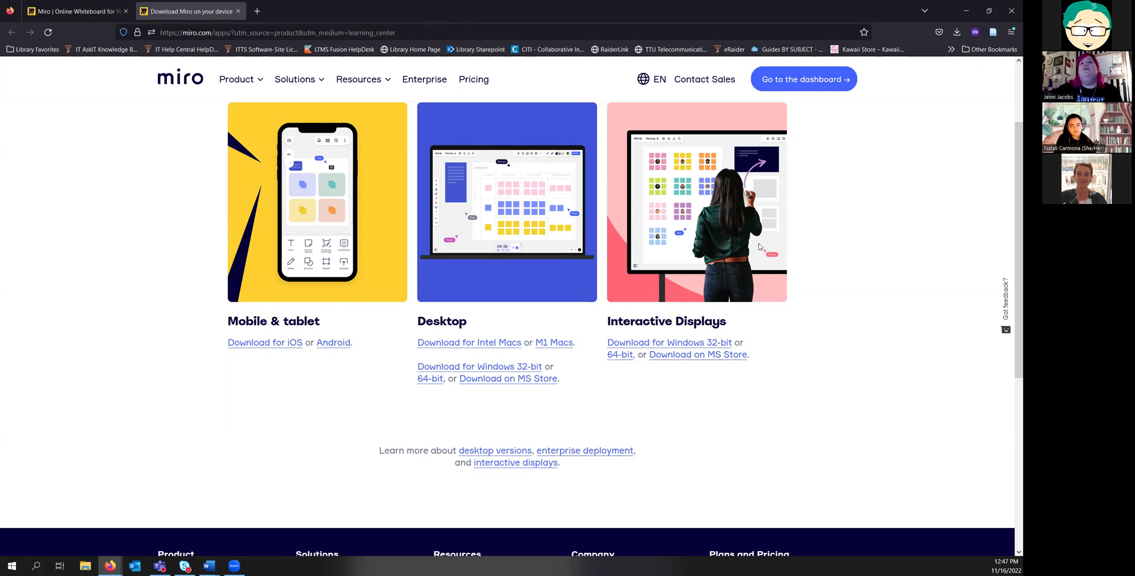
scroll(780, 382, up, 2)
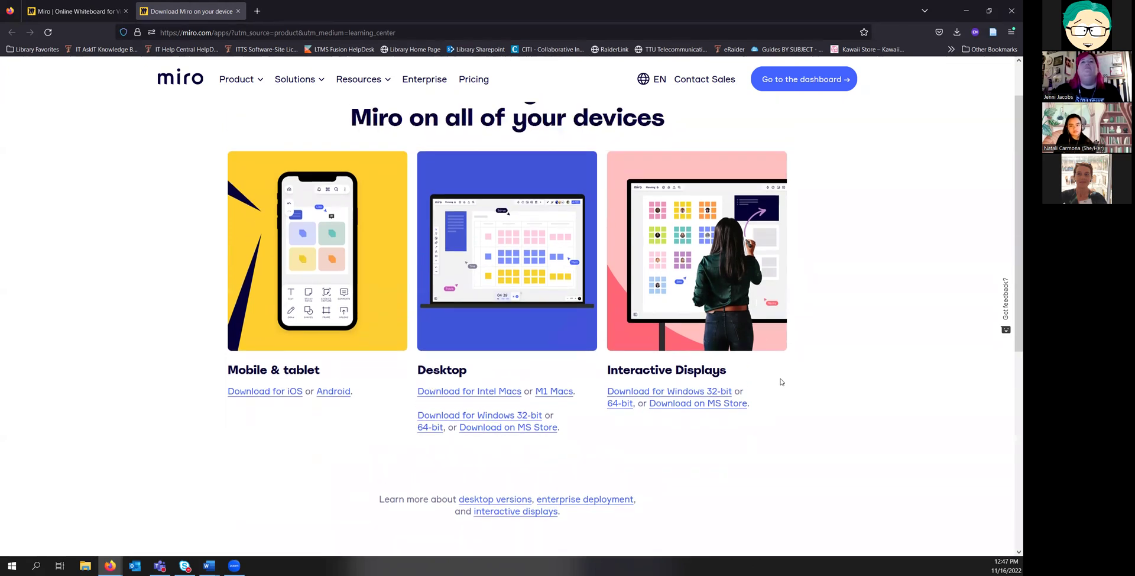
click(238, 12)
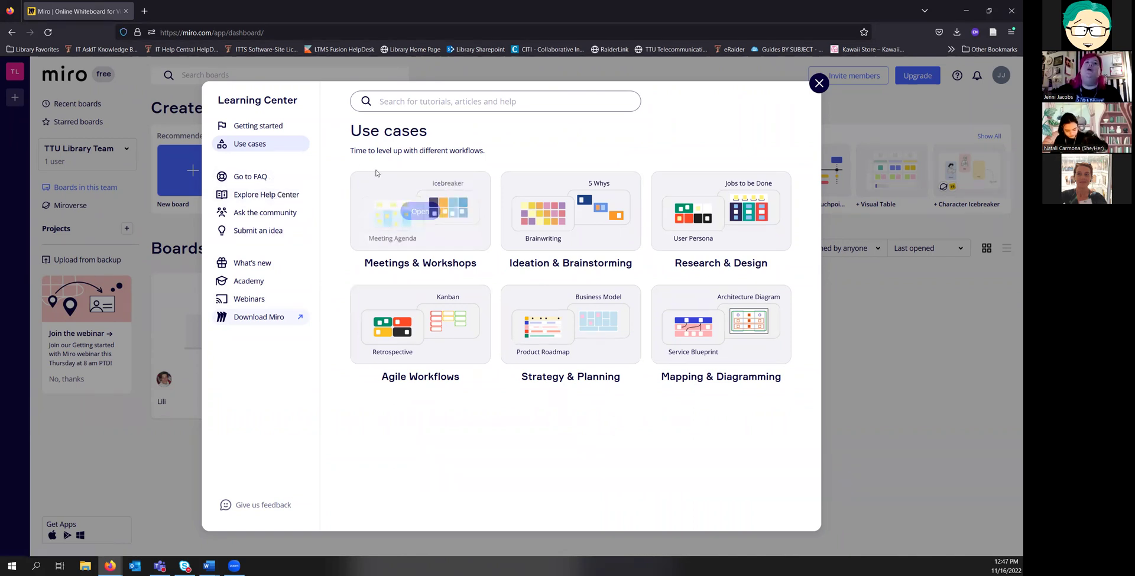
click(818, 84)
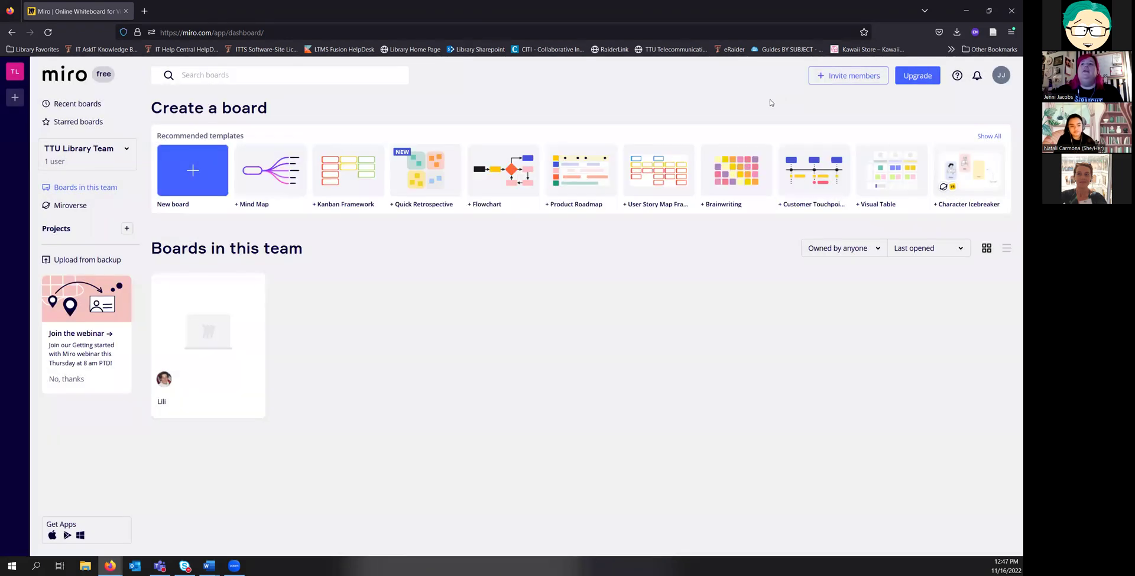
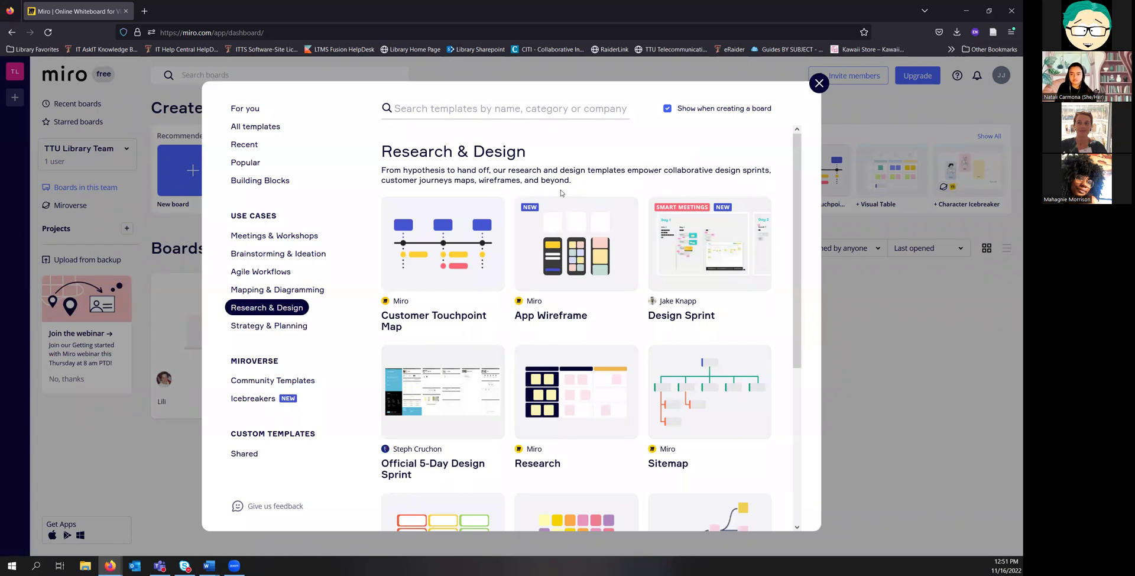
Step: Look through the Meetings & Workshops templates, the categories under All templates, and the Miroverse Community Templates
click(249, 235)
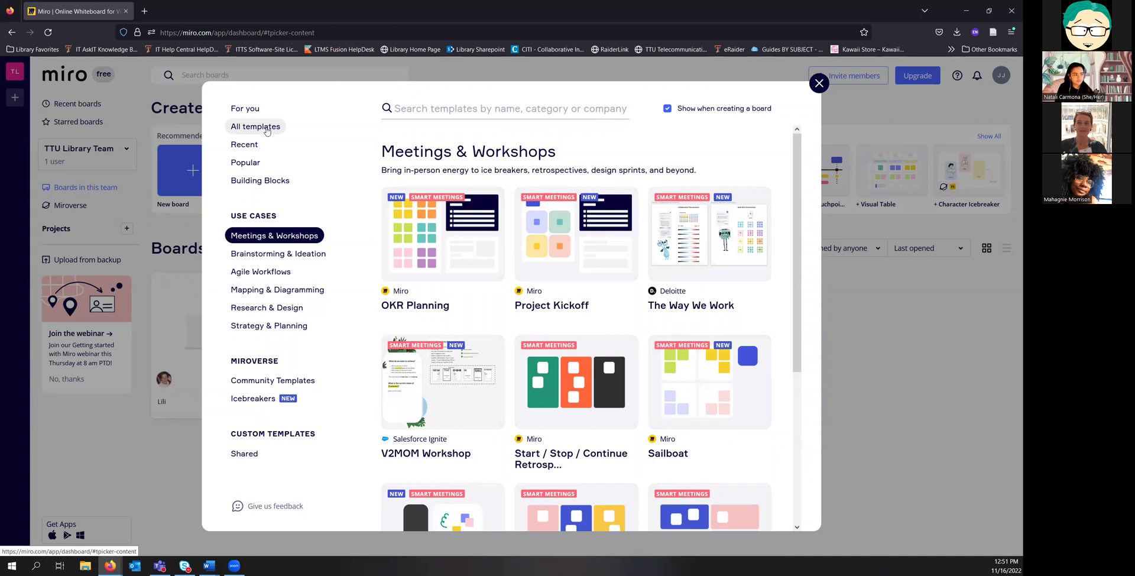
click(266, 132)
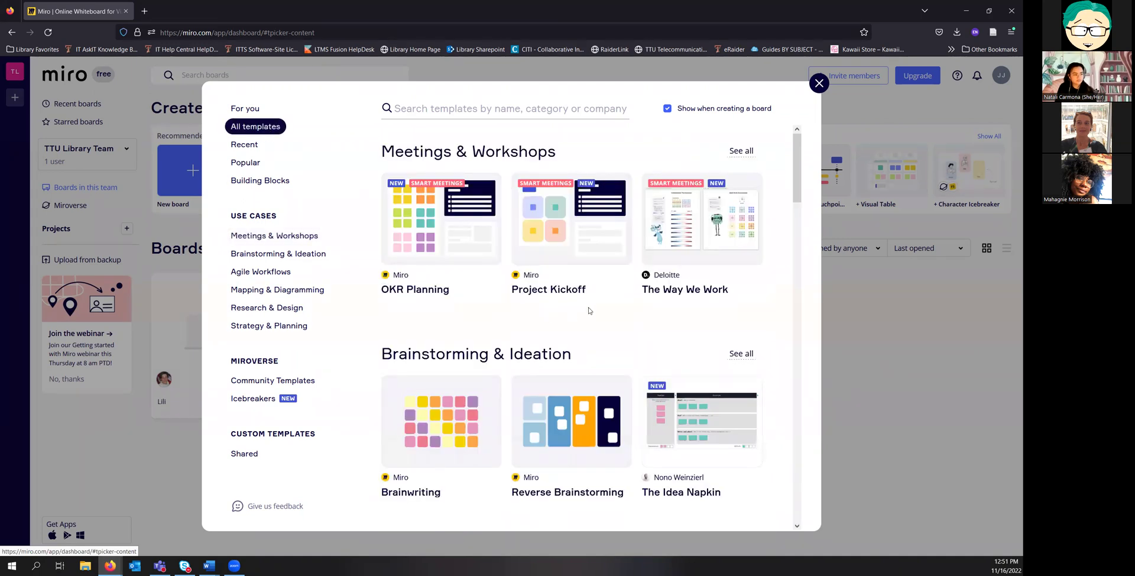
scroll(558, 299, down, 8)
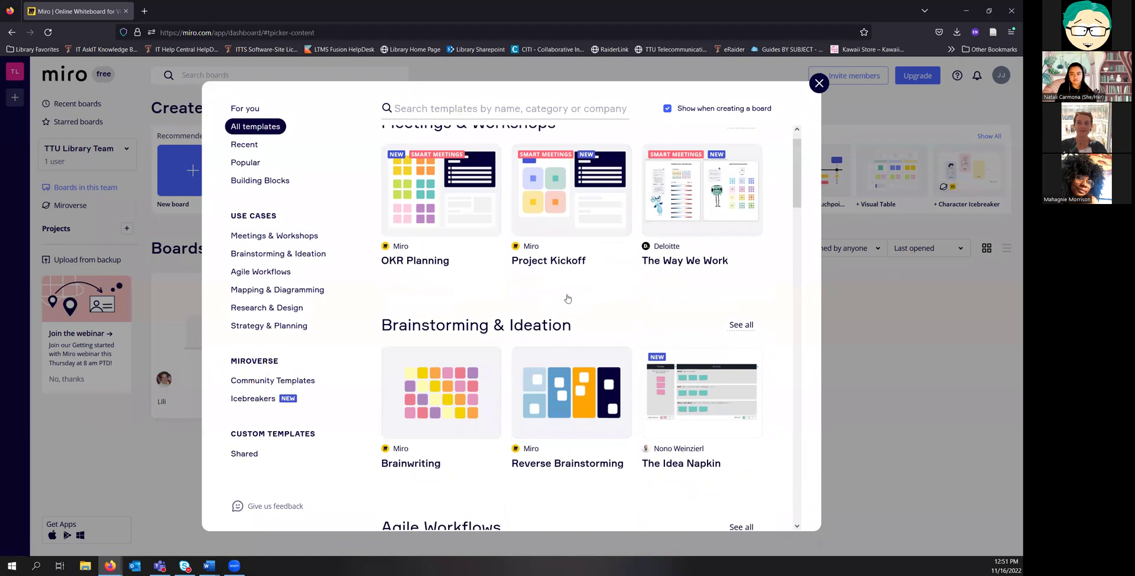
scroll(568, 298, down, 2)
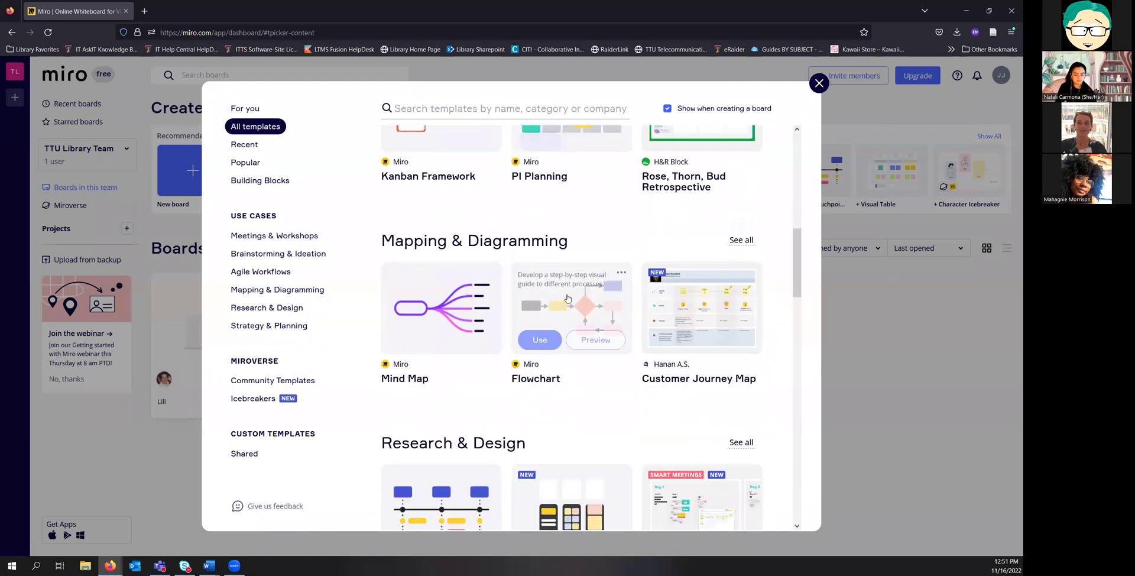
scroll(572, 331, down, 1)
scroll(570, 331, down, 1)
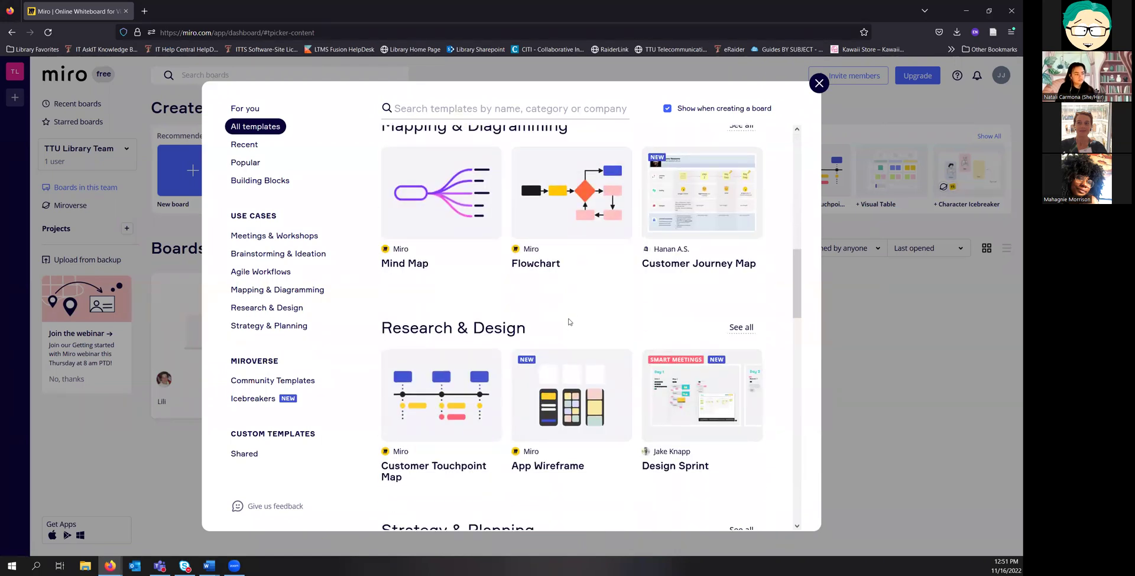
scroll(568, 304, down, 4)
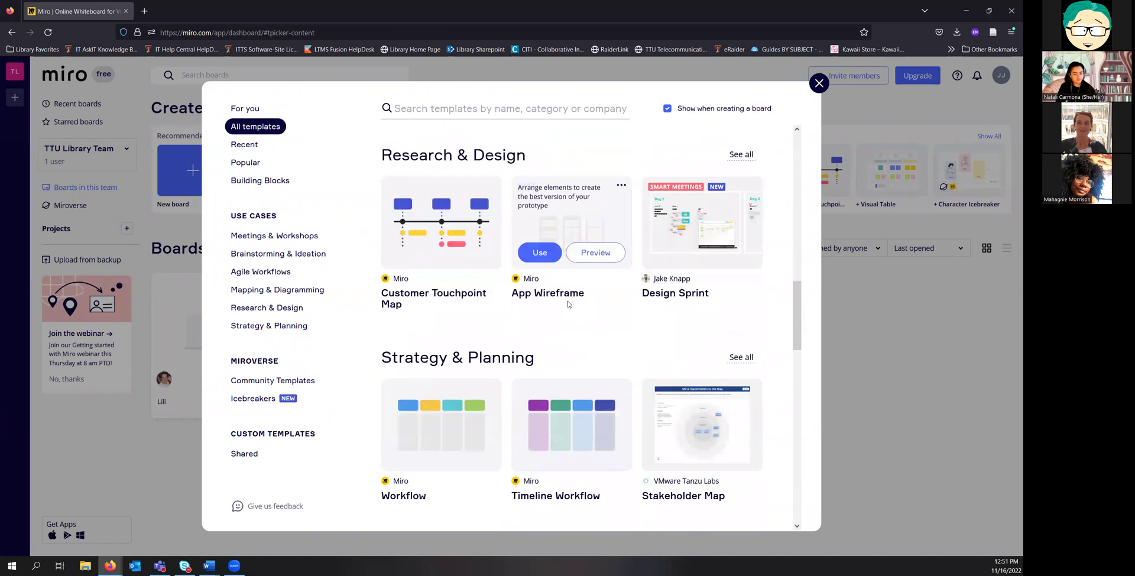
scroll(569, 304, down, 1)
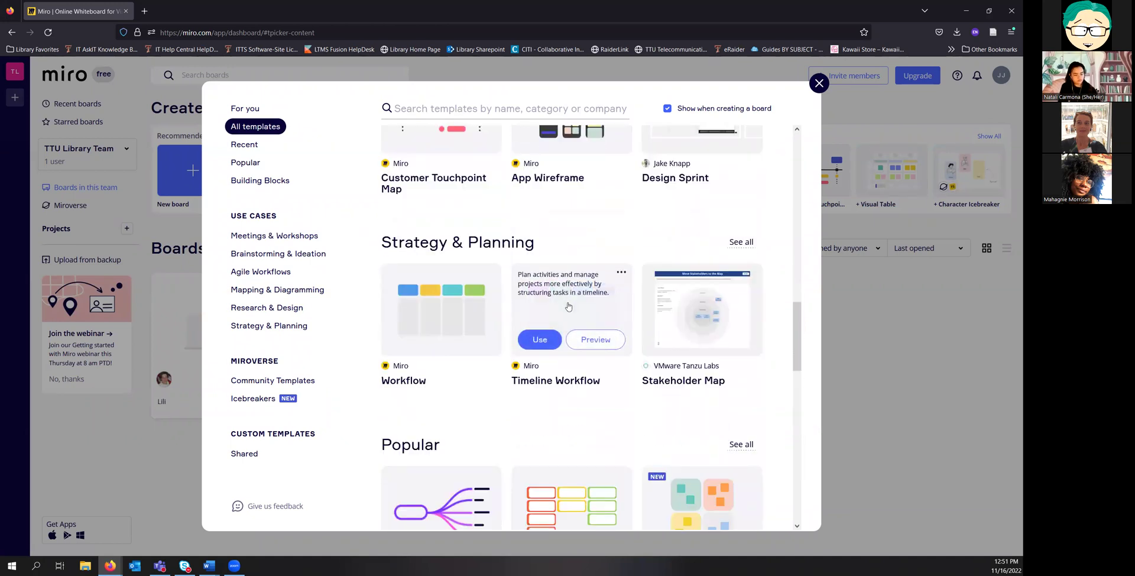
scroll(569, 306, down, 4)
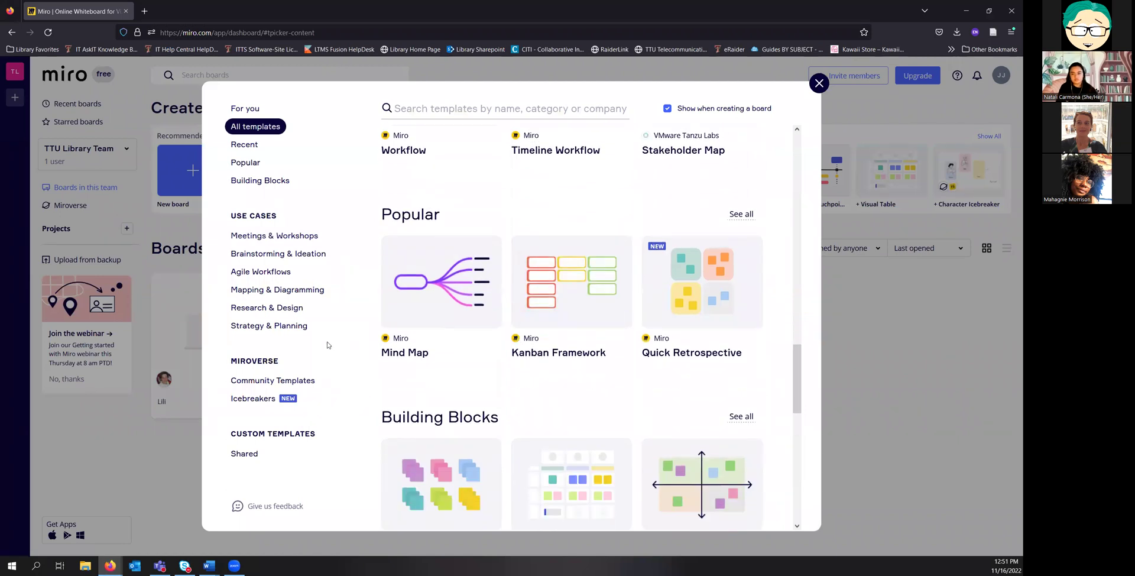
click(257, 383)
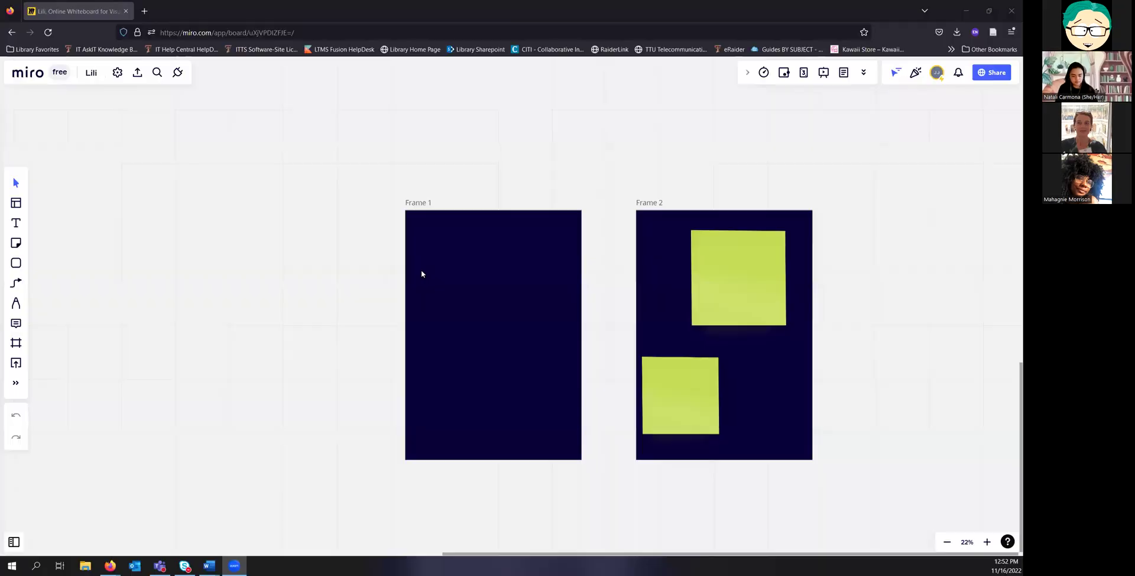
Step: Add the Workflow template from the recent templates beside Frame 2 and move the third column's document out and back into its column
scroll(329, 209, down, 5)
click(15, 204)
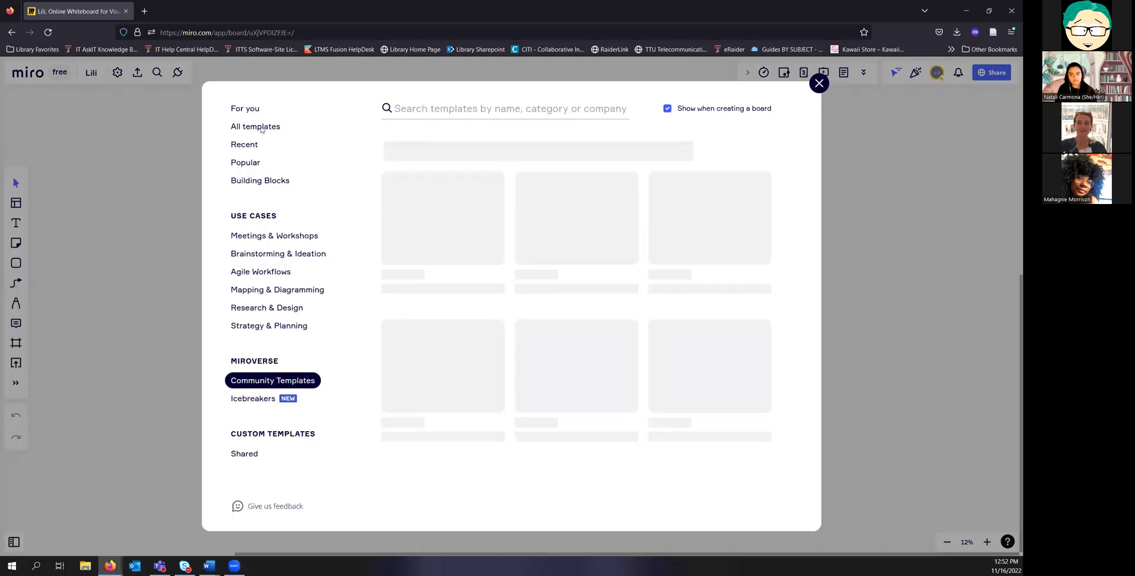
click(253, 145)
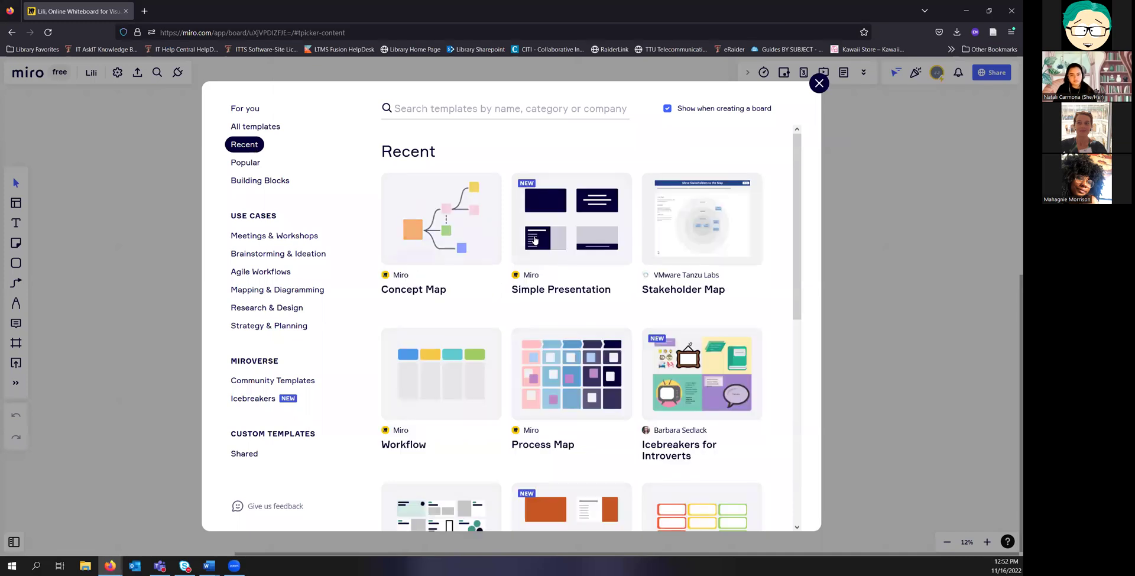
click(453, 378)
click(317, 236)
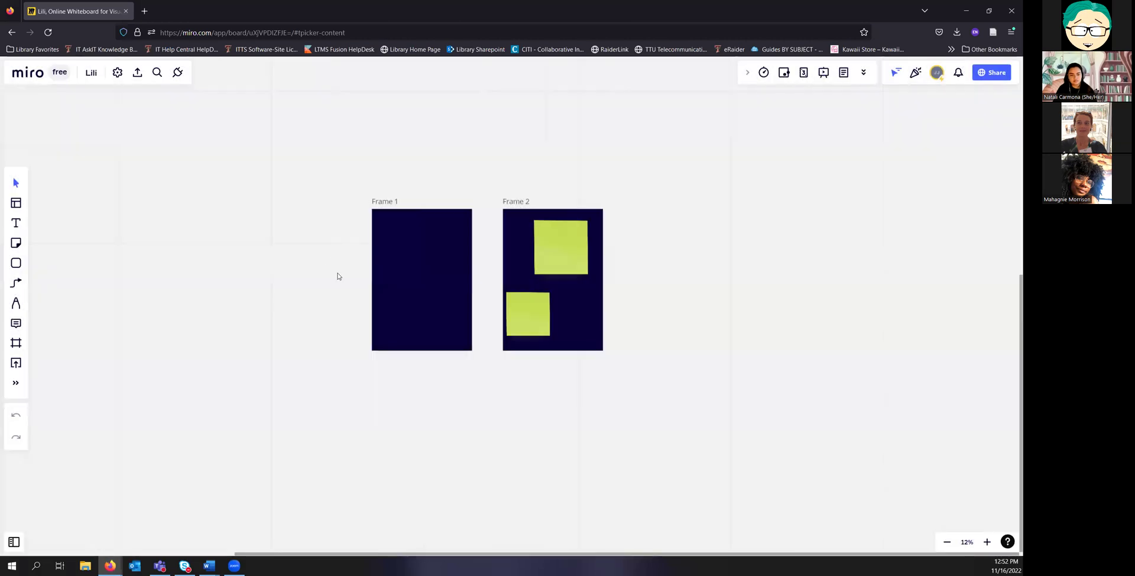
click(712, 295)
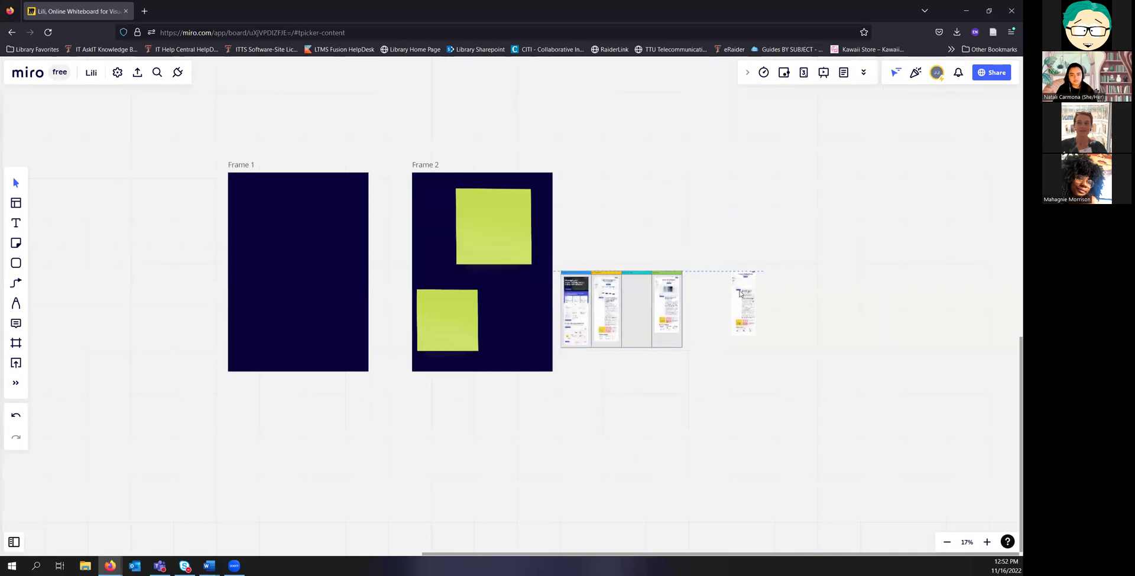
drag(631, 304, 631, 301)
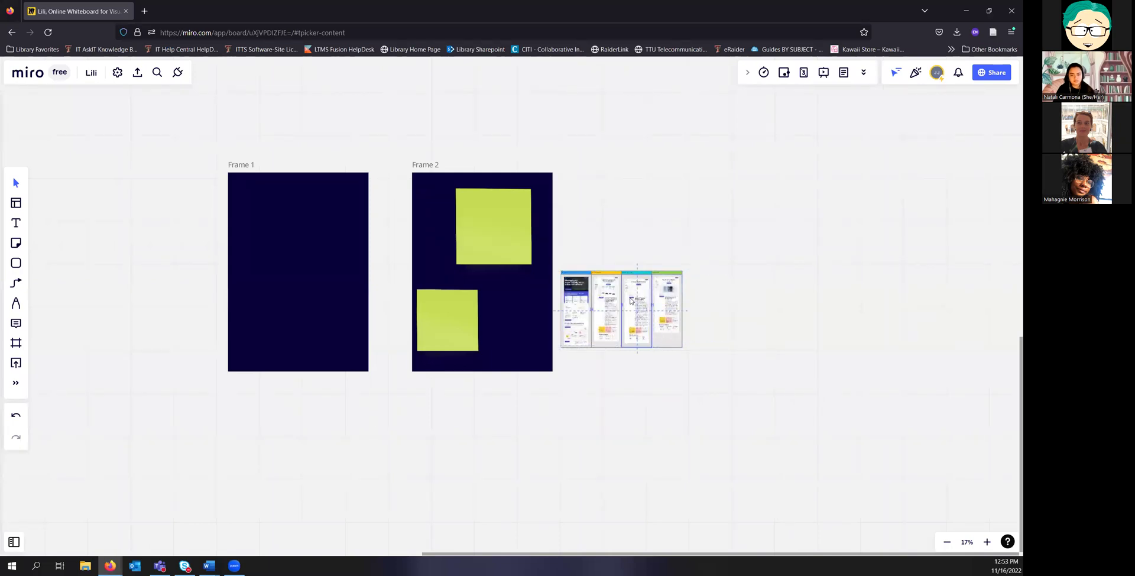
Step: Move the Workflow template farther away from Frame 2 into the empty space to its right
scroll(499, 256, right, 3)
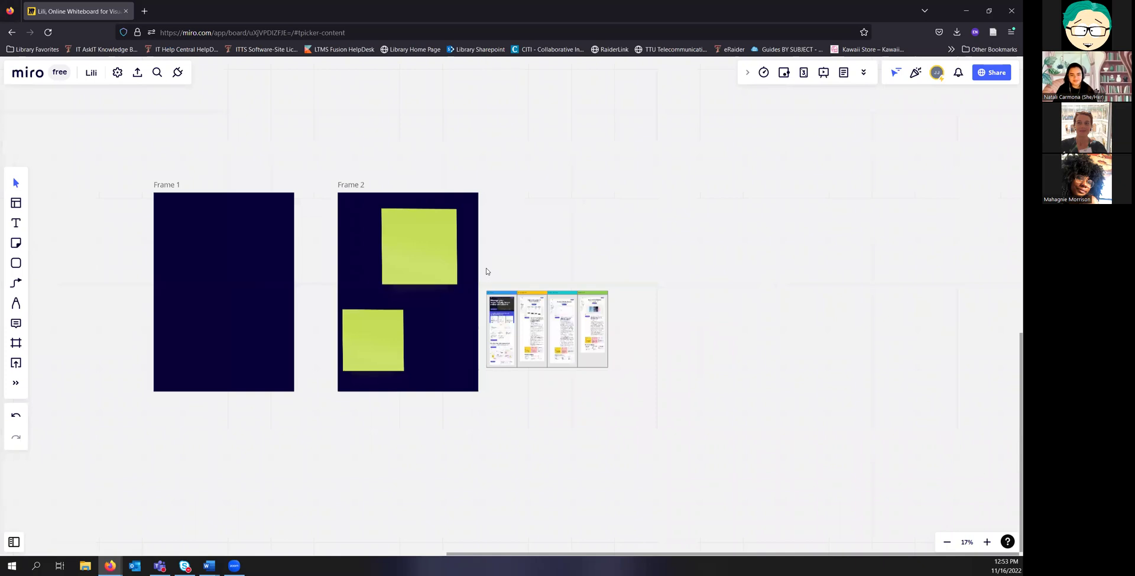
drag(537, 319, 653, 292)
scroll(711, 303, up, 5)
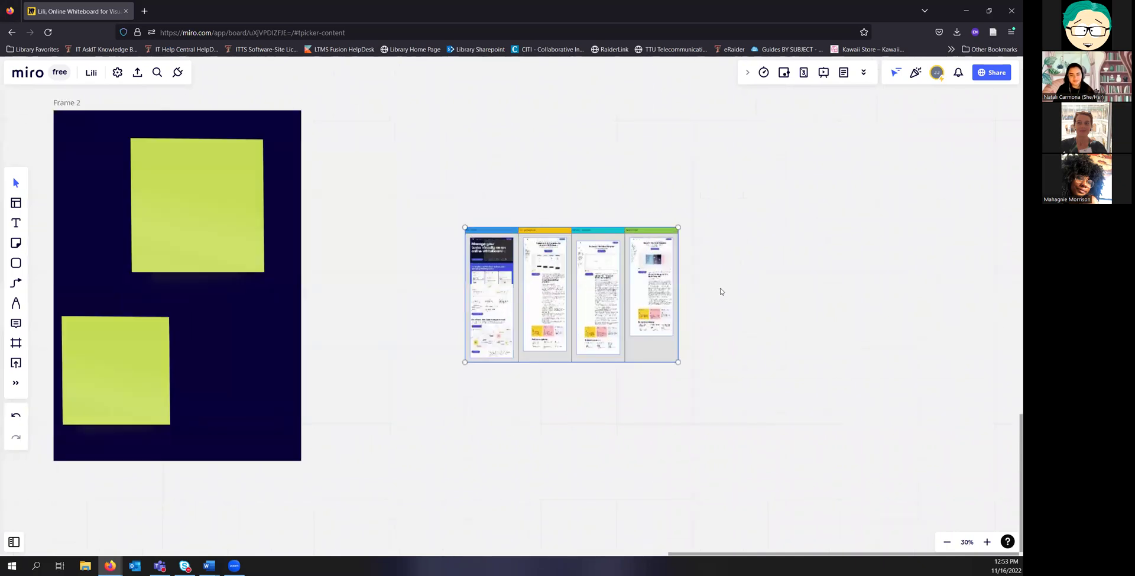
drag(641, 436, 707, 392)
drag(729, 325, 731, 327)
click(732, 327)
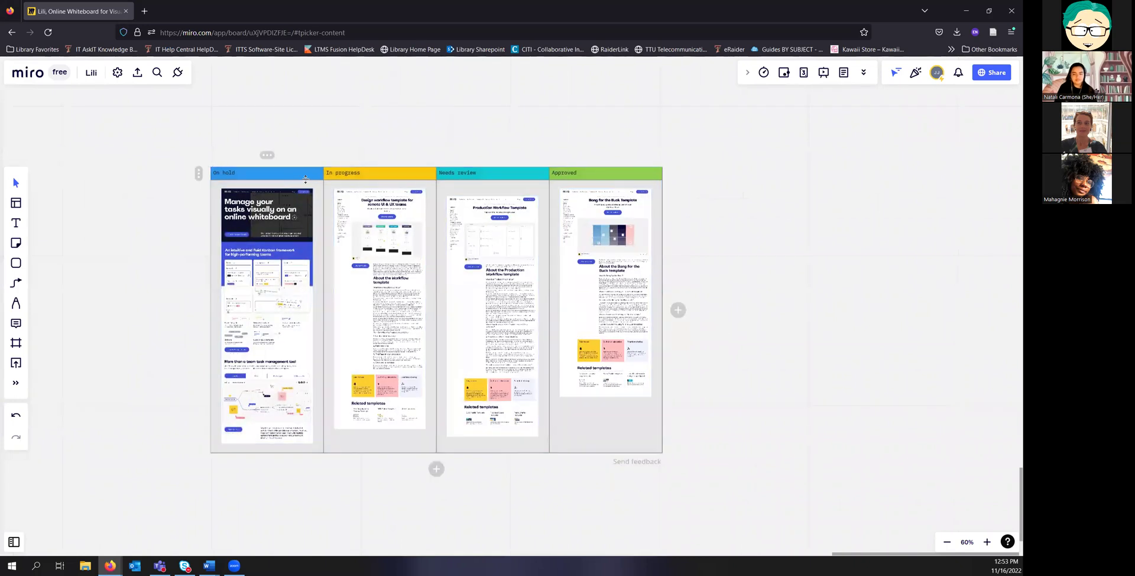
Step: Add a custom-ratio frame and resize it to fit exactly over the template's On hold column
click(284, 179)
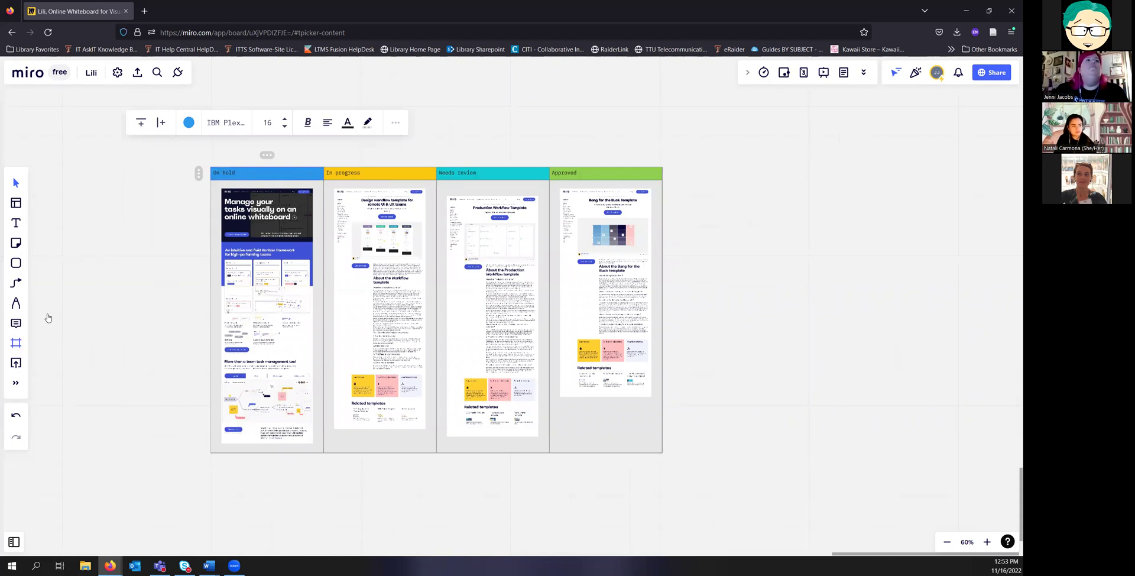
click(16, 343)
click(52, 308)
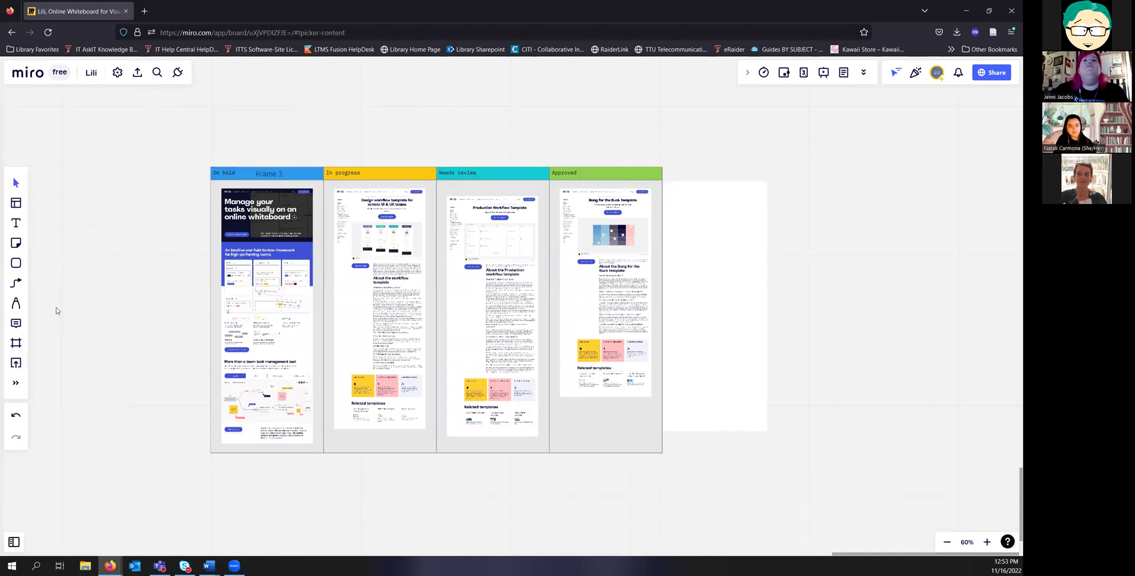
drag(778, 199, 679, 196)
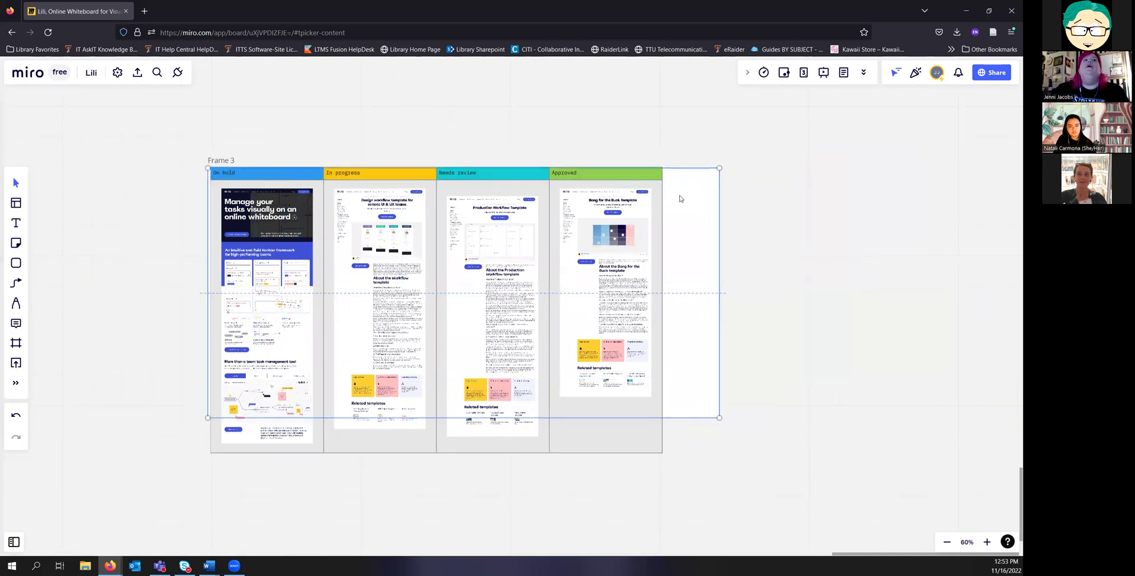
drag(723, 416, 322, 453)
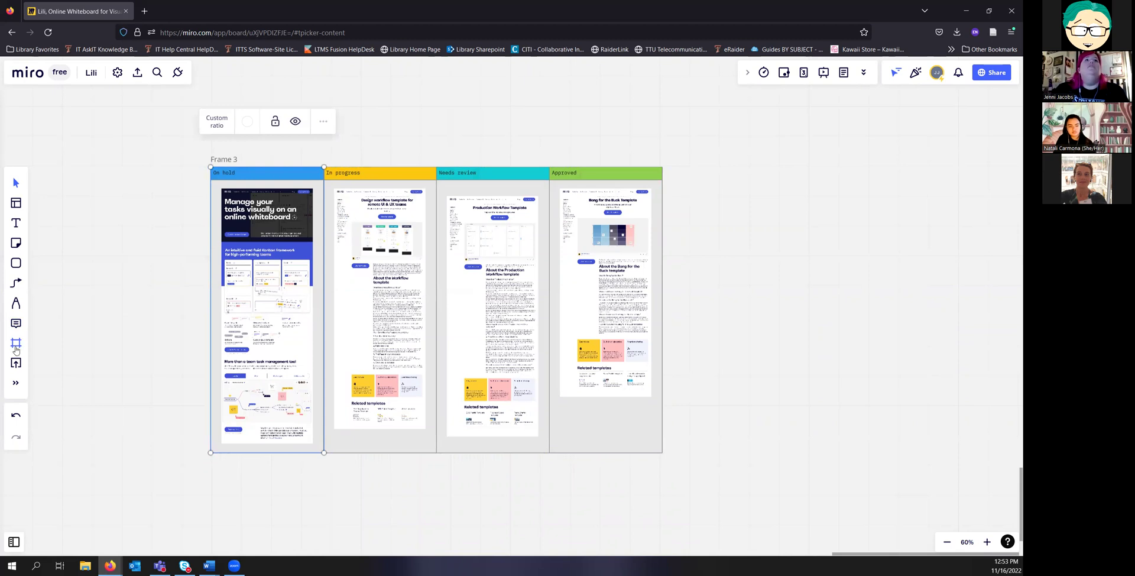
Step: Add another custom frame of the same size and align it over the In progress column
click(747, 196)
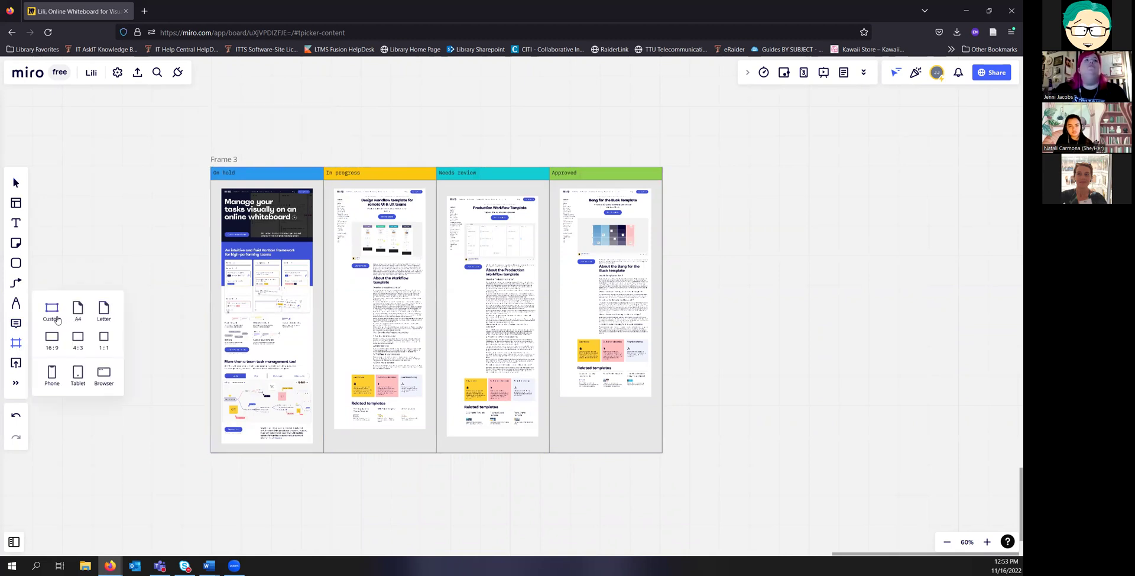
drag(353, 167, 467, 453)
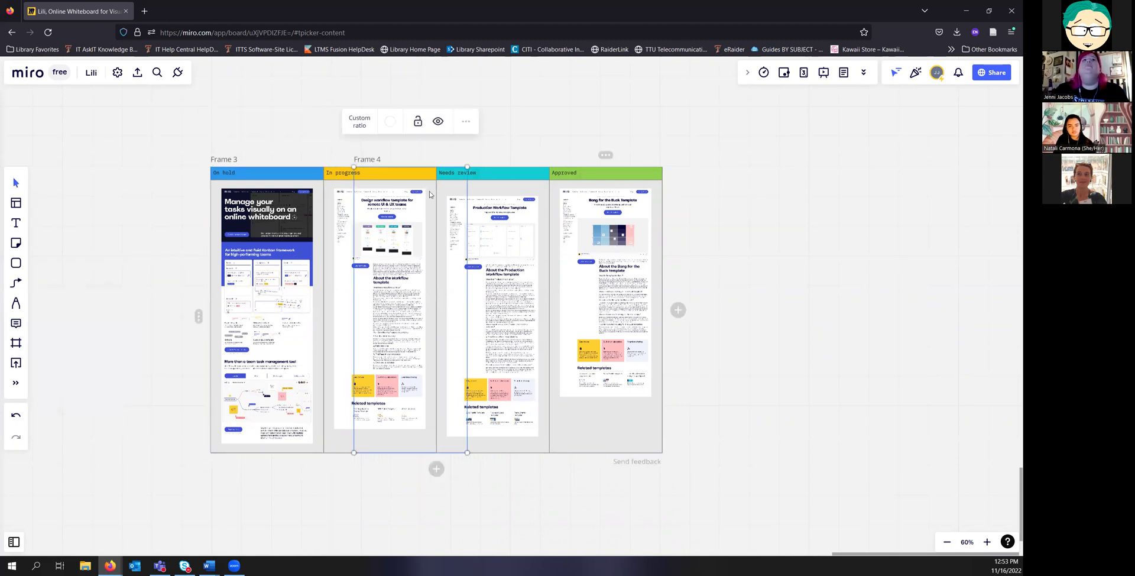
drag(440, 197, 416, 196)
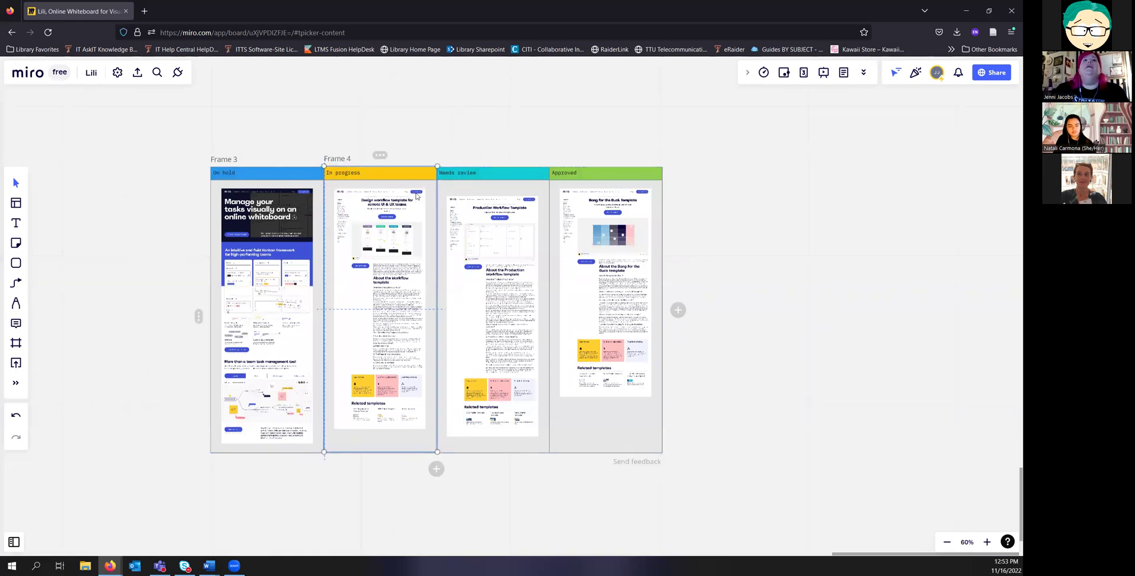
Step: Add two more column-sized custom frames, aligning one over Needs review and the other over Approved
click(16, 343)
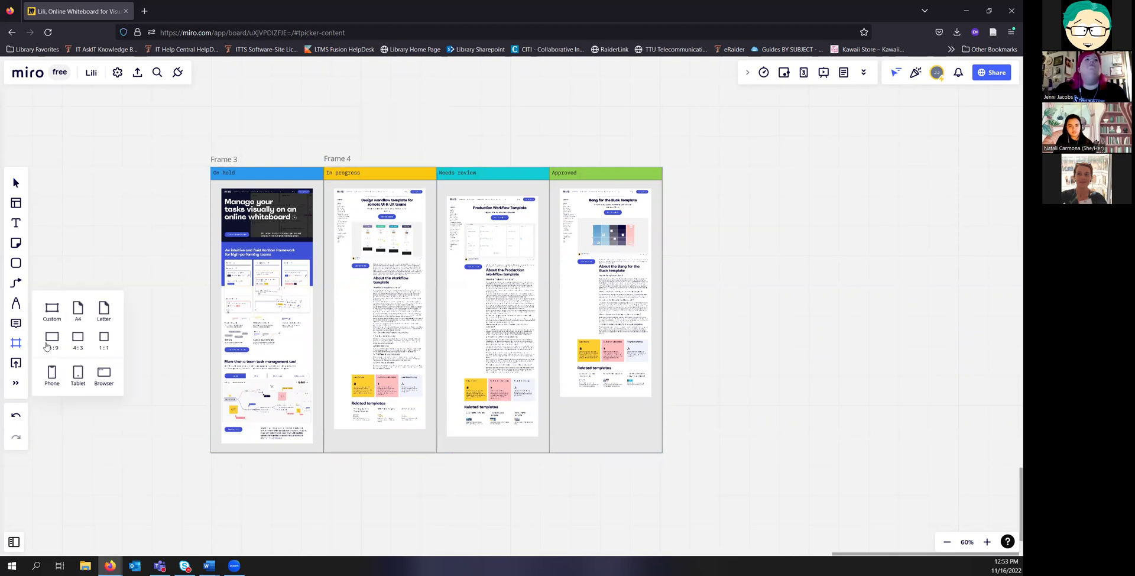
click(474, 216)
drag(457, 217, 455, 217)
click(18, 347)
click(551, 192)
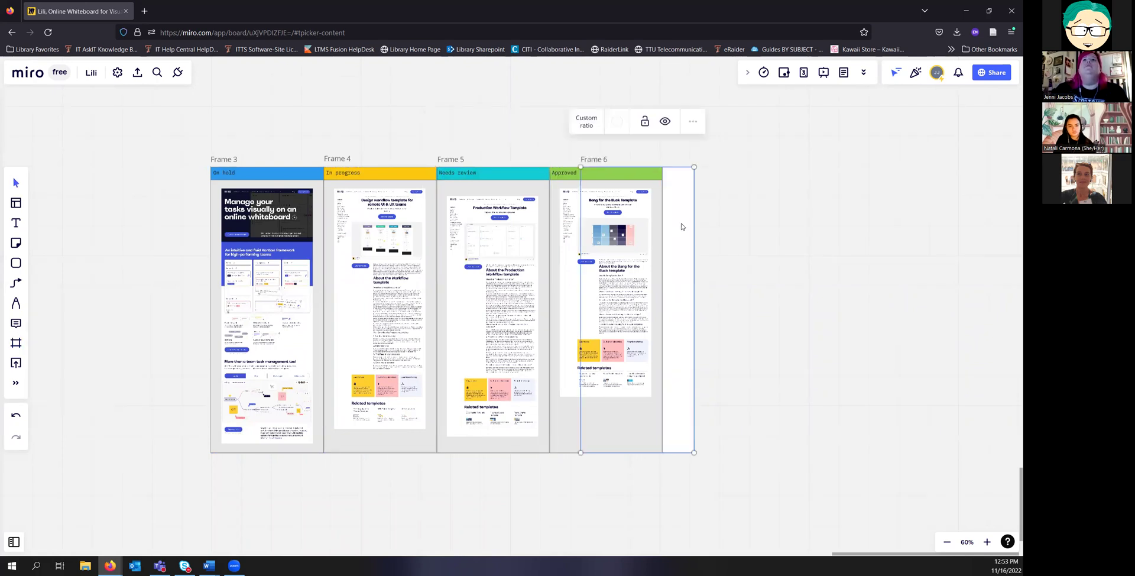
drag(650, 226, 649, 226)
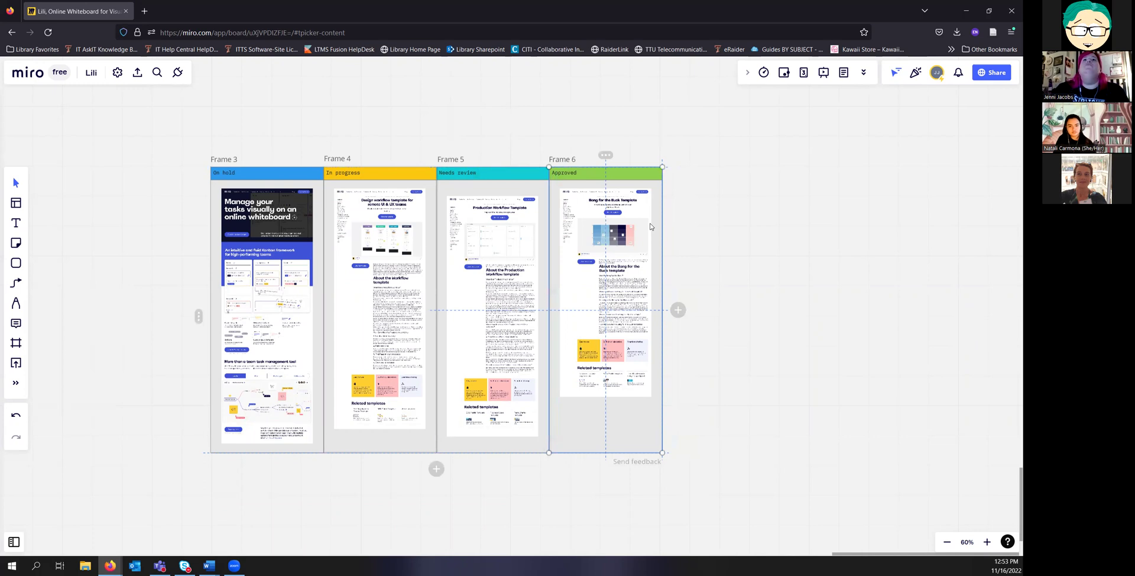
click(743, 200)
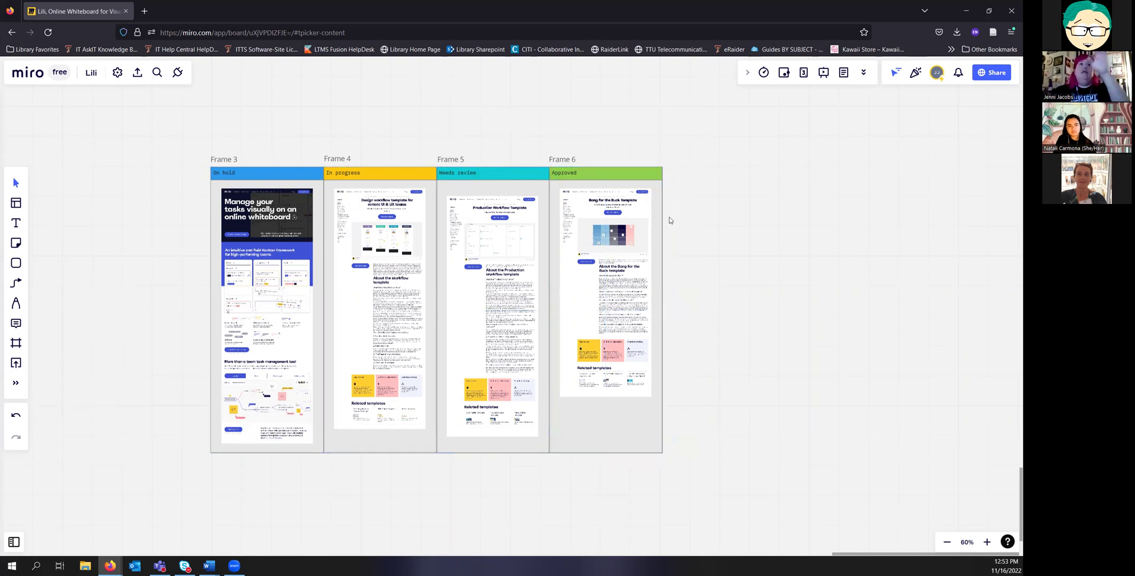
Step: Delete the two green sticky notes from Frame 2
scroll(181, 204, down, 5)
drag(290, 204, 642, 259)
drag(640, 180, 71, 372)
key(Delete)
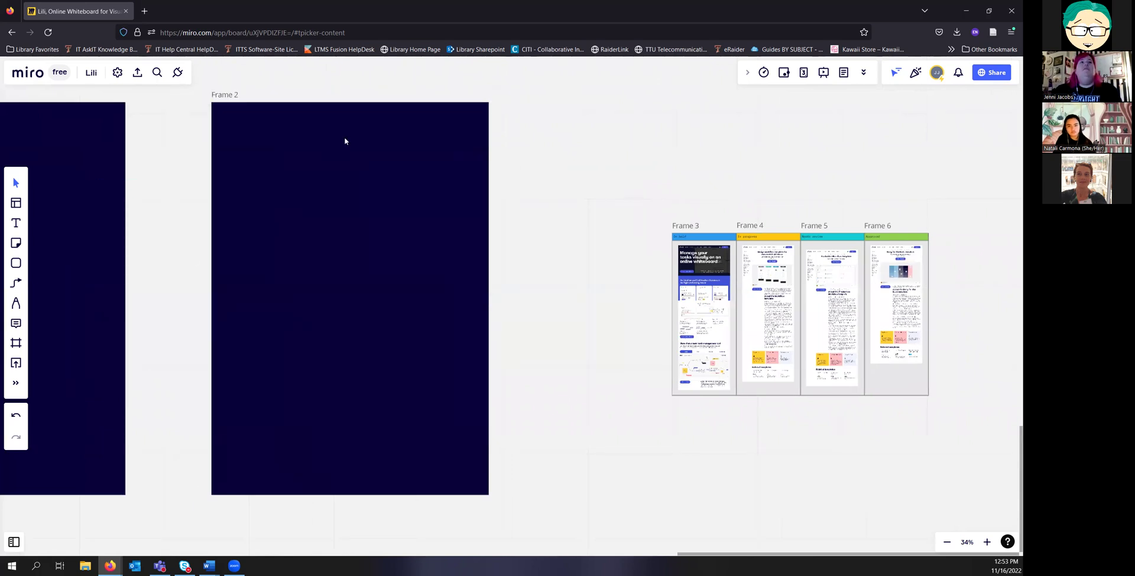
Step: Delete the two empty dark blue frames, Frame 2 and Frame 1
click(220, 99)
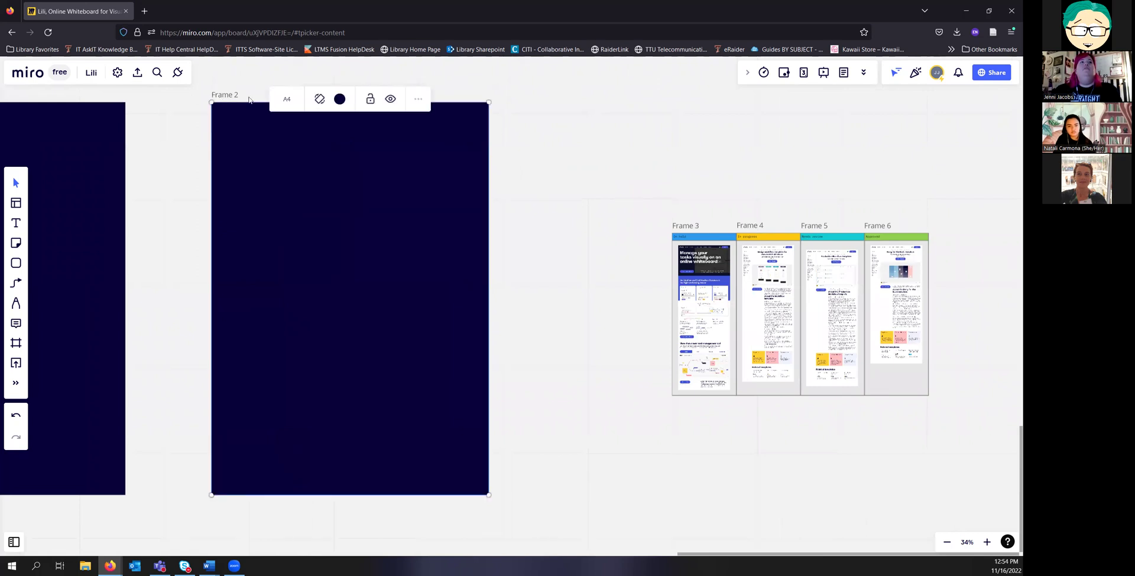
click(417, 99)
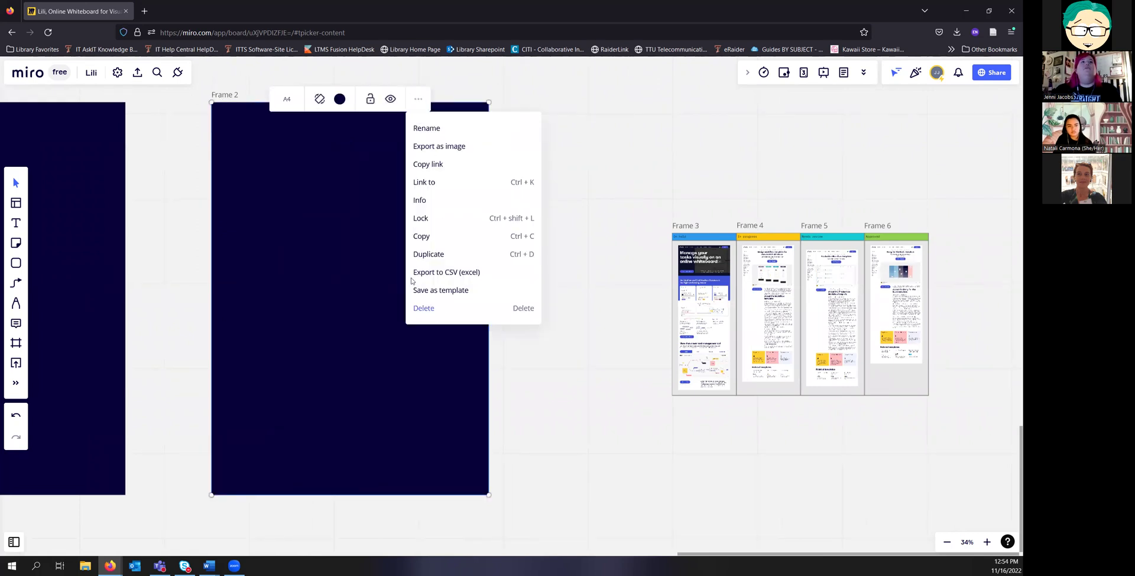
key(Delete)
scroll(275, 196, down, 3)
drag(268, 190, 339, 217)
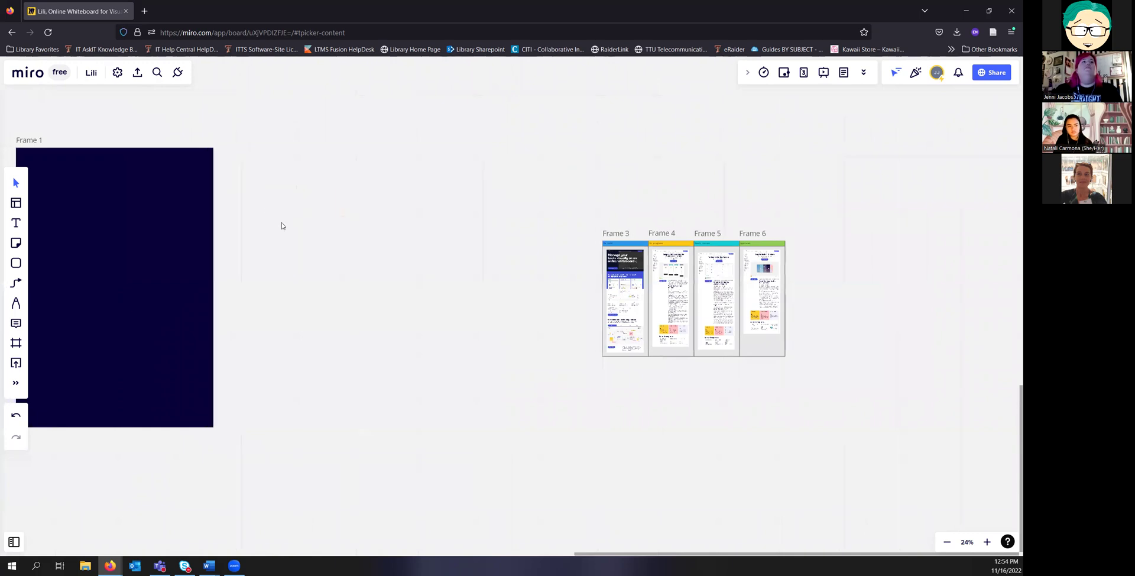
scroll(248, 221, left, 2)
scroll(249, 221, up, 1)
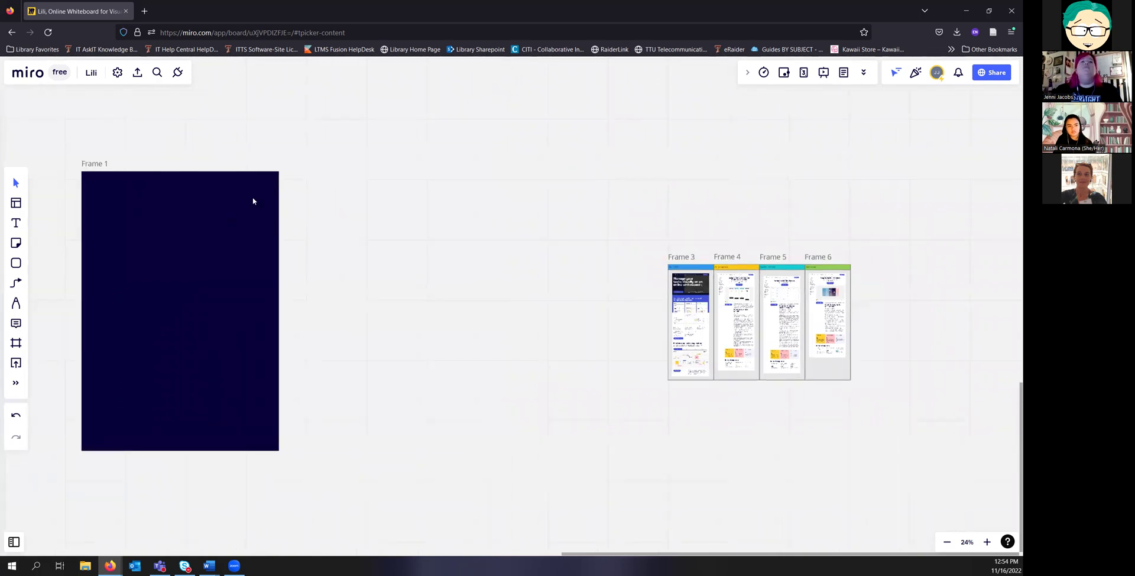
click(85, 168)
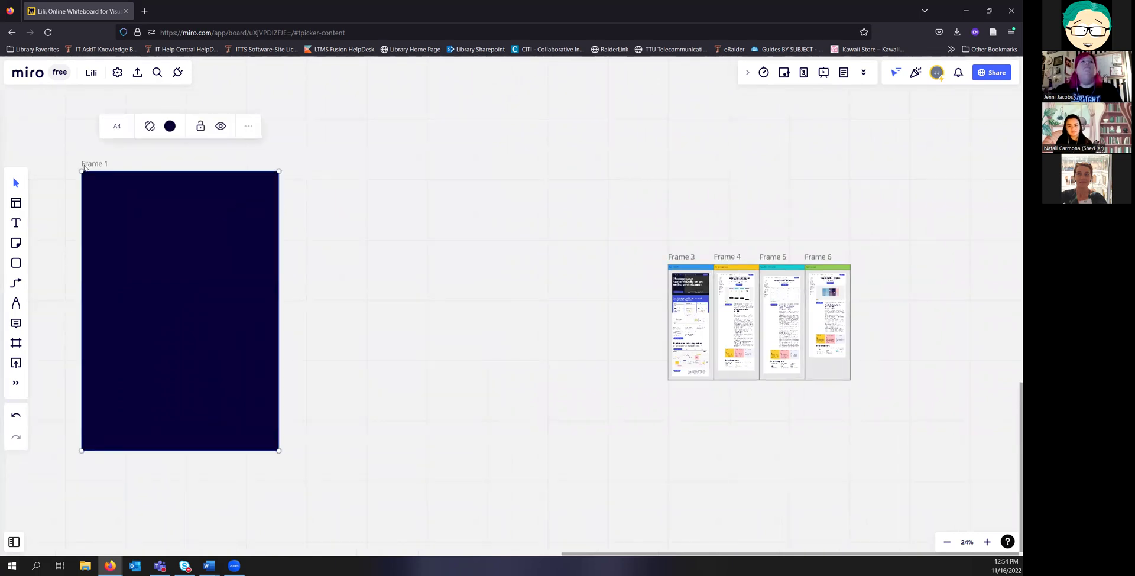
click(248, 128)
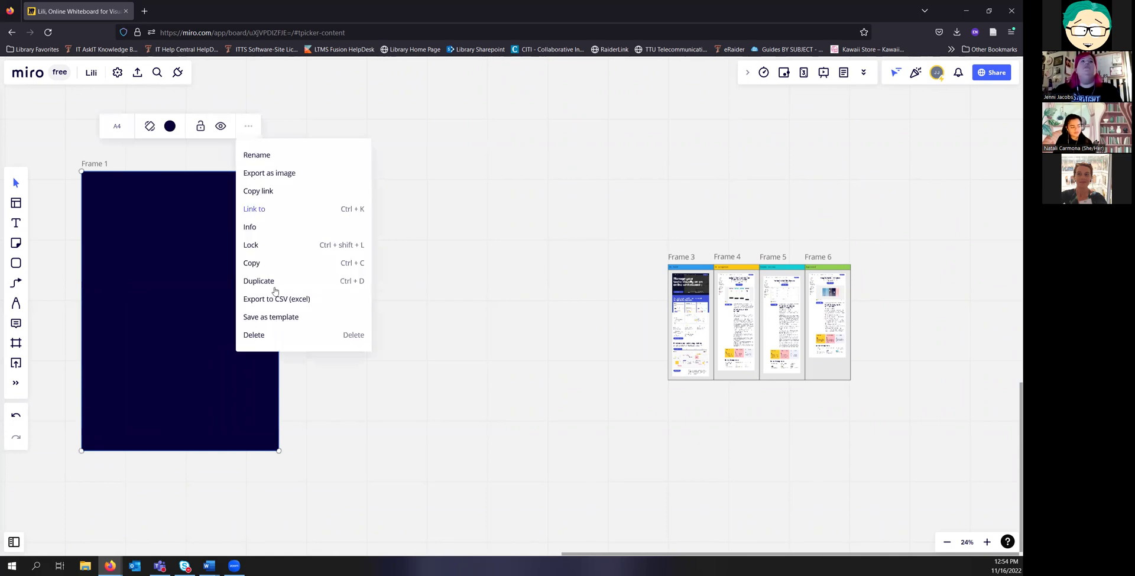
click(254, 333)
Step: Present the four column frames in order from On hold to Approved, and exit the presentation
scroll(471, 297, right, 5)
scroll(297, 258, up, 3)
scroll(384, 242, right, 3)
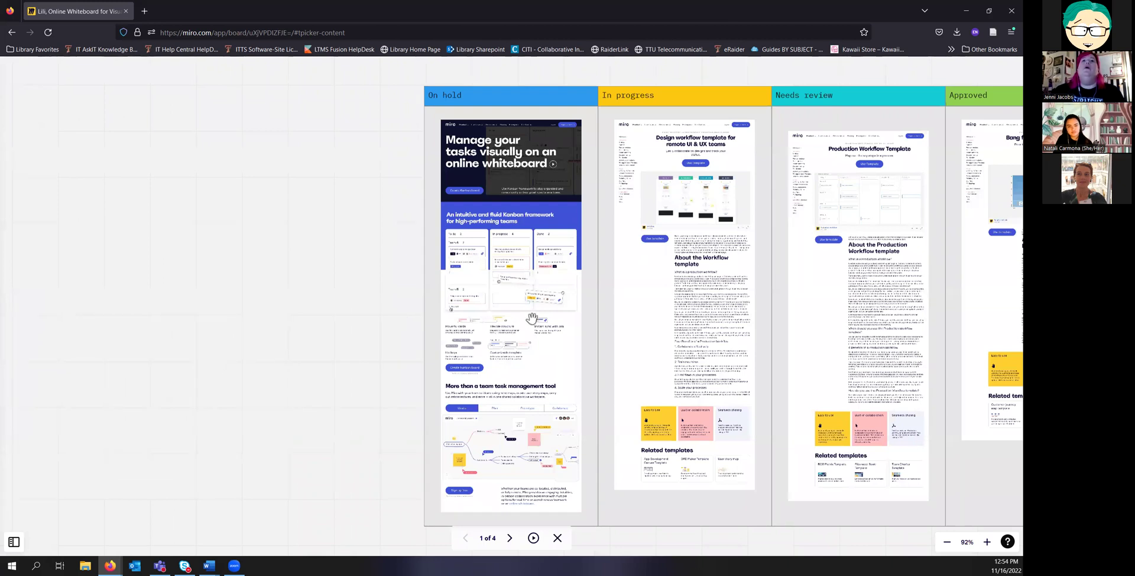
scroll(537, 319, up, 2)
scroll(538, 321, down, 3)
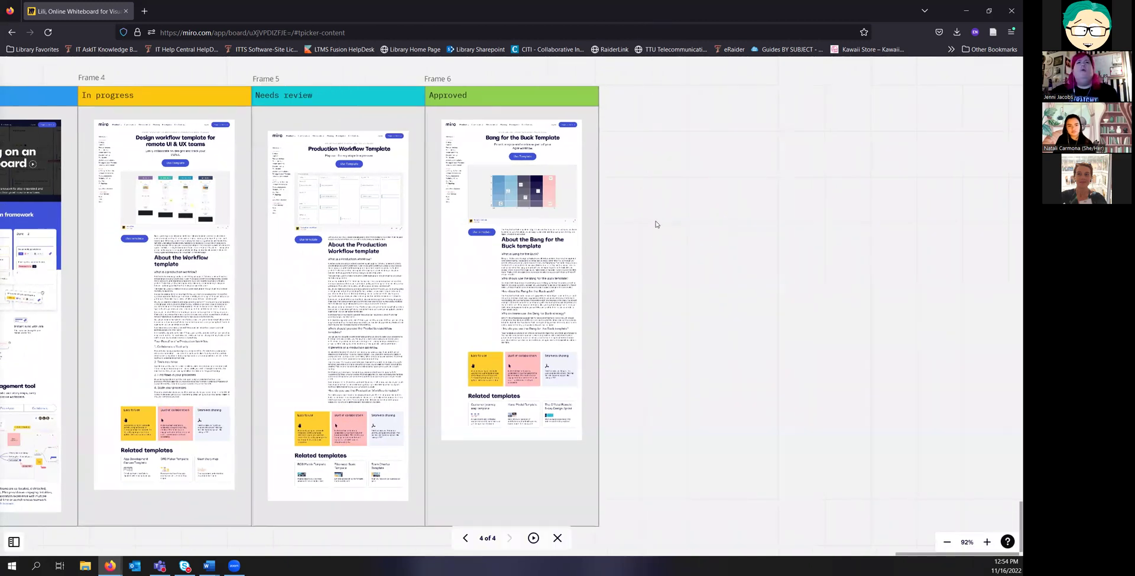
key(Escape)
scroll(661, 209, down, 5)
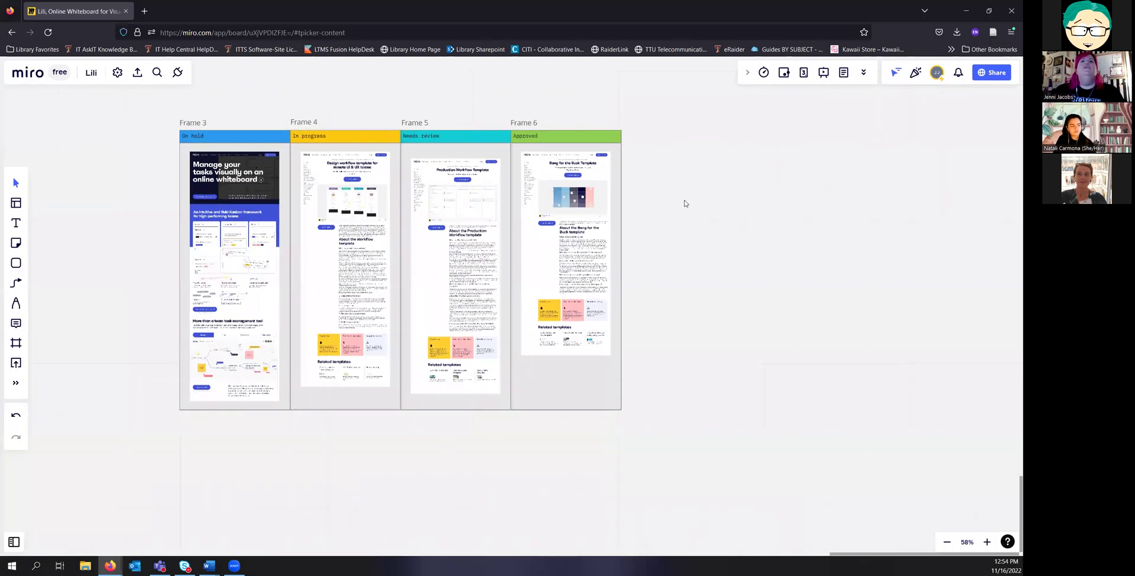
Step: Draw a square shape in the empty board area to the left of the Workflow template
drag(770, 241, 880, 268)
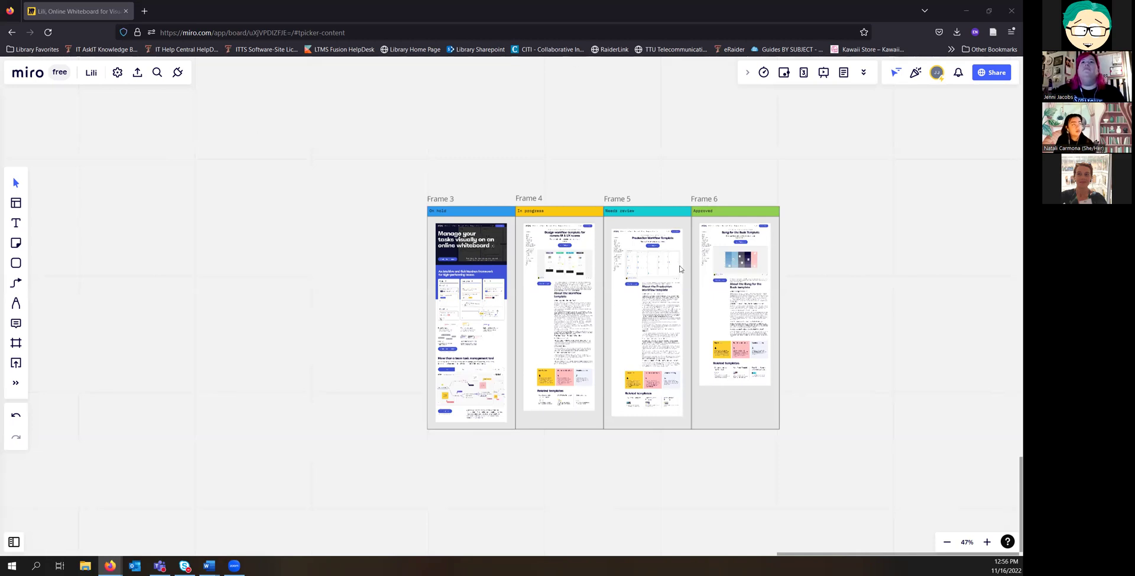
scroll(300, 256, up, 3)
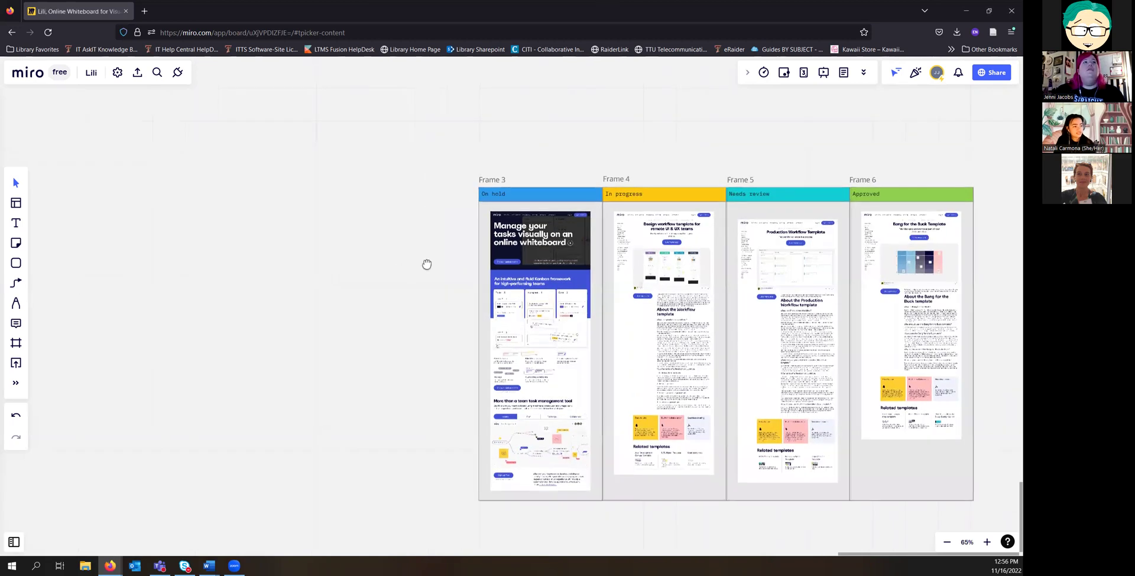
scroll(481, 256, left, 3)
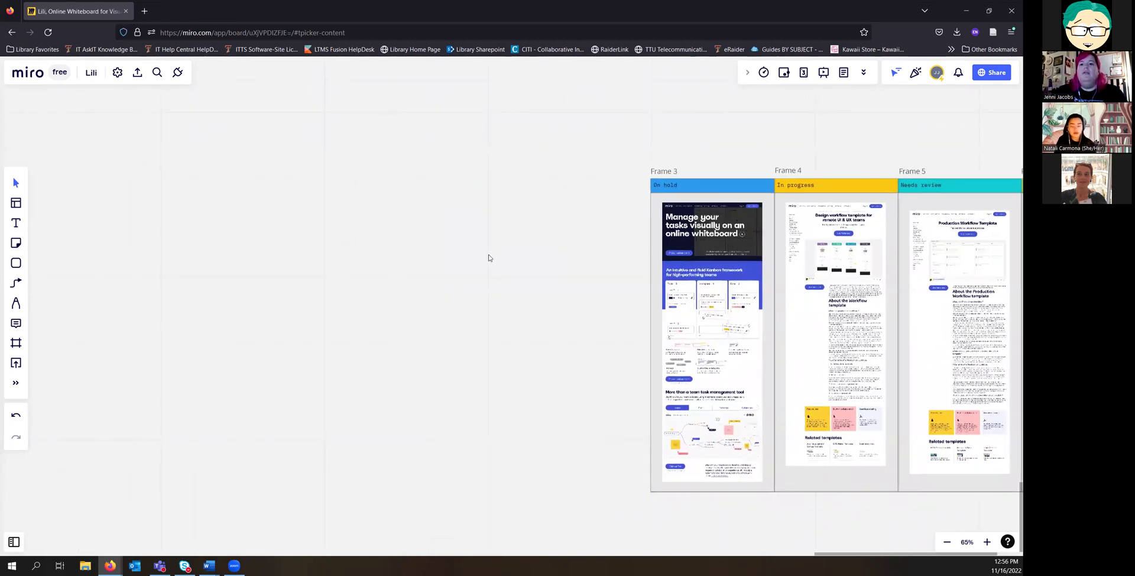
click(14, 265)
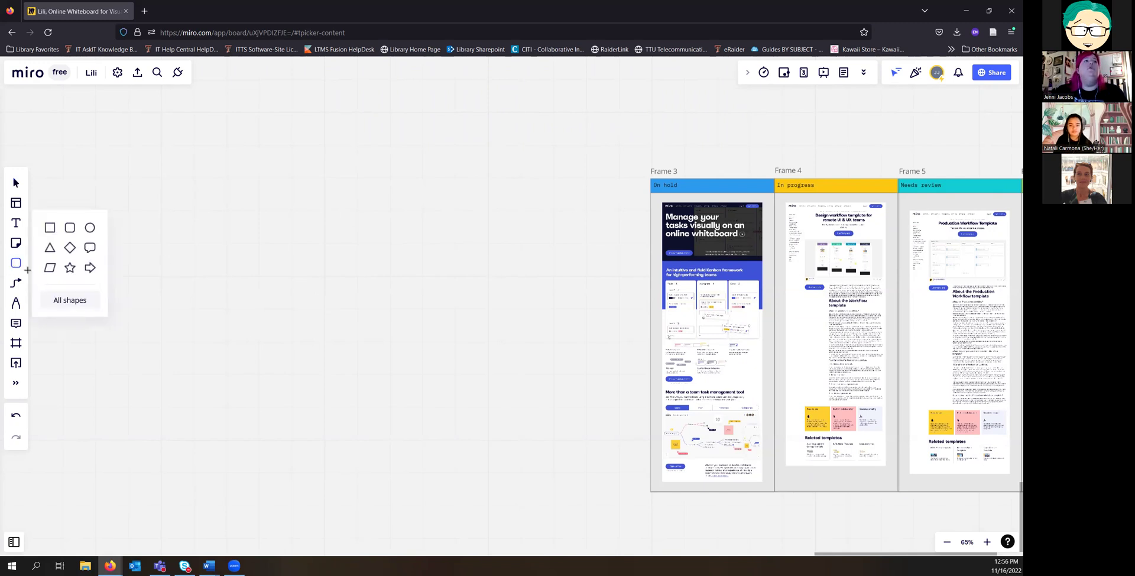
click(52, 233)
drag(228, 238, 382, 388)
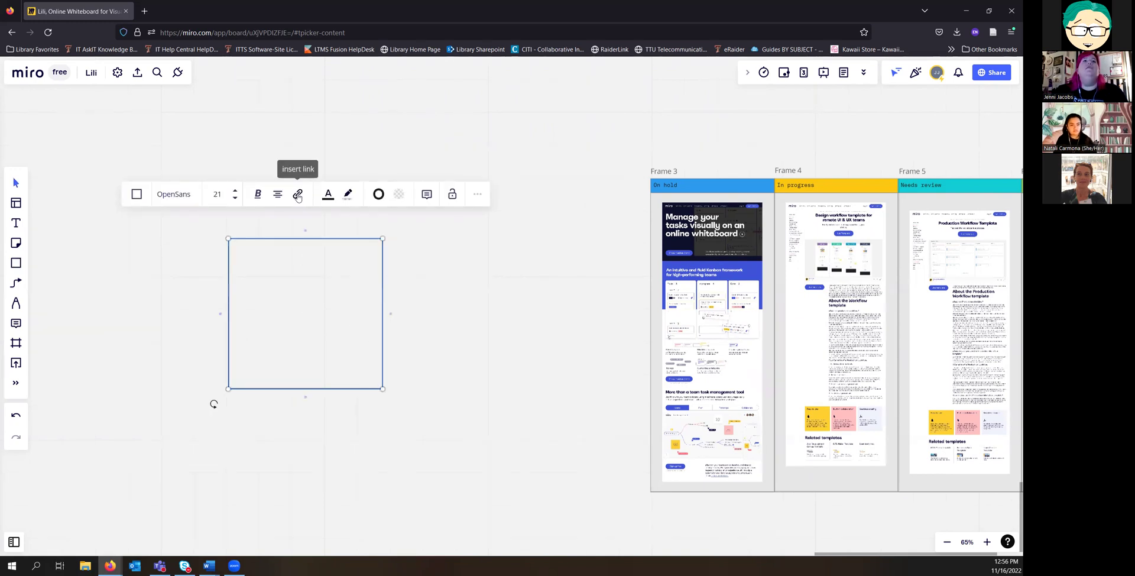
click(298, 195)
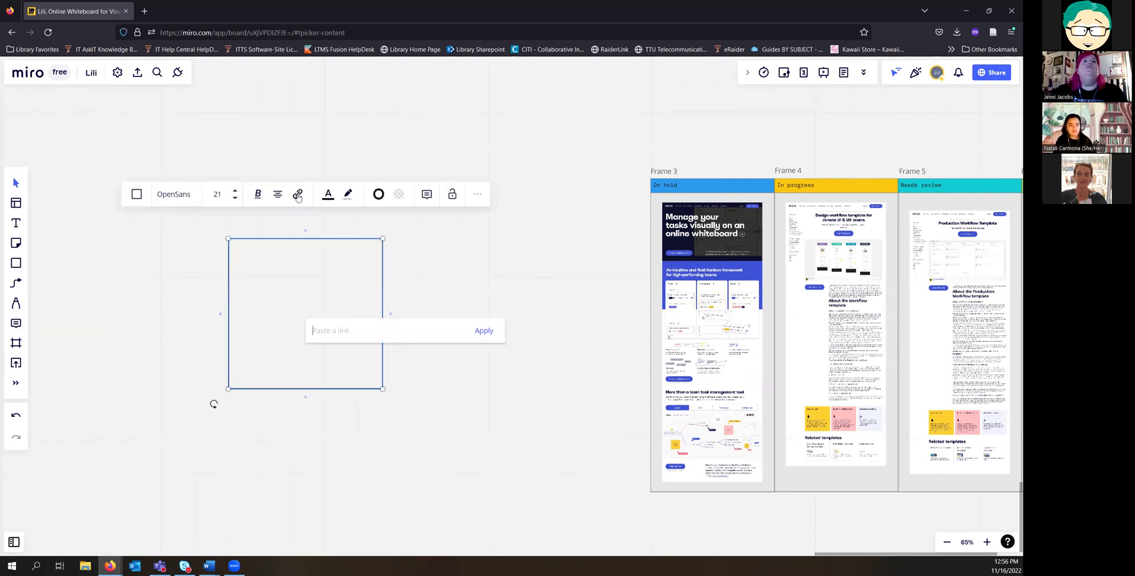
click(152, 11)
text(depts)
key(Return)
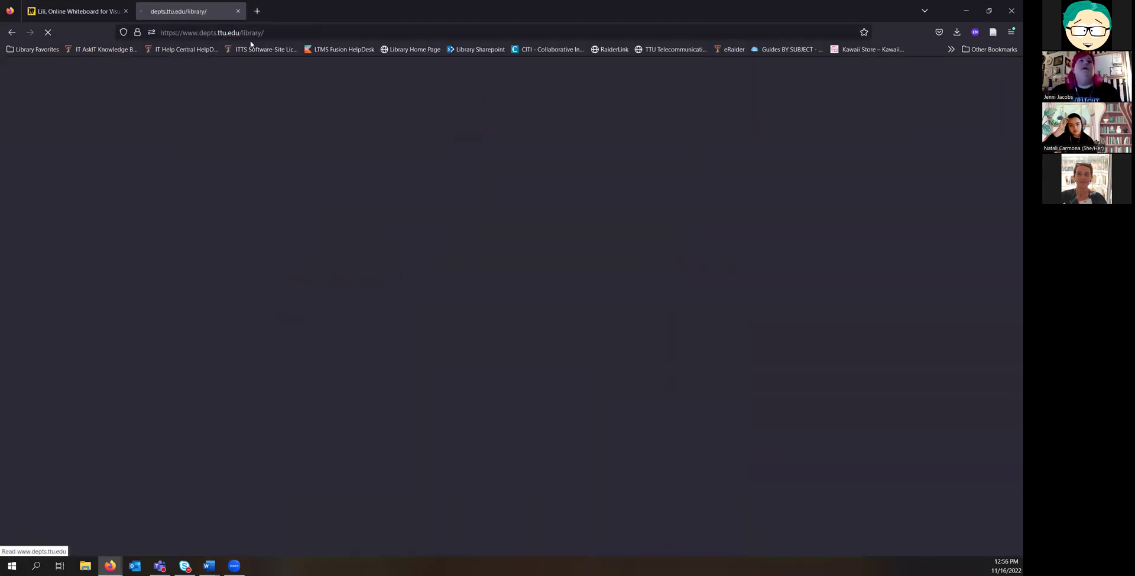
click(272, 33)
key(ctrl+c)
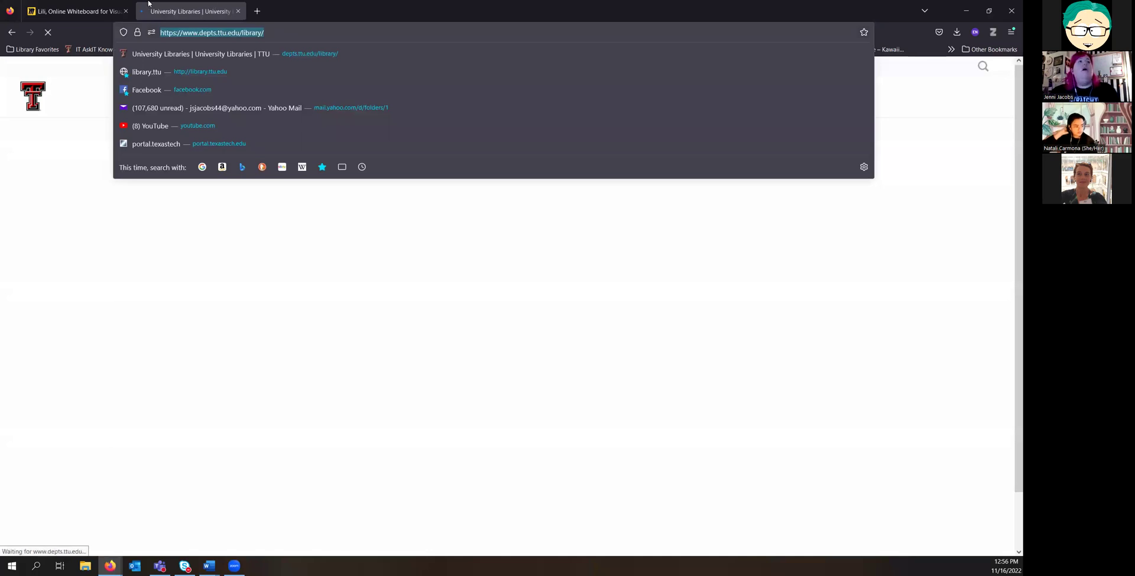
click(77, 12)
key(ctrl+v)
click(482, 330)
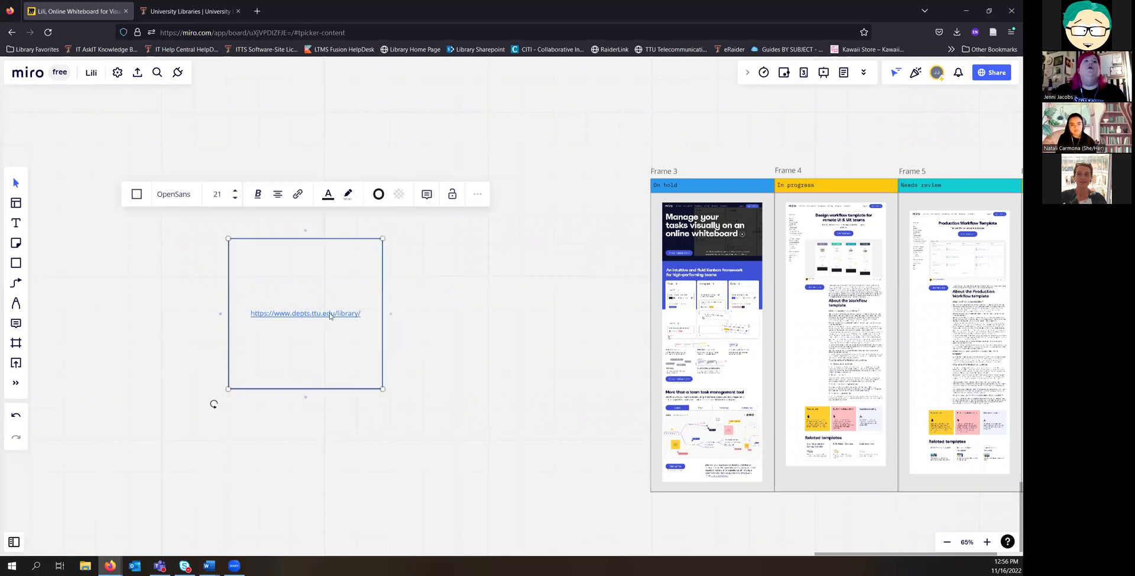
Step: Open the library link from the square to test it, and close the page it opens
mouse_move(329, 315)
click(317, 334)
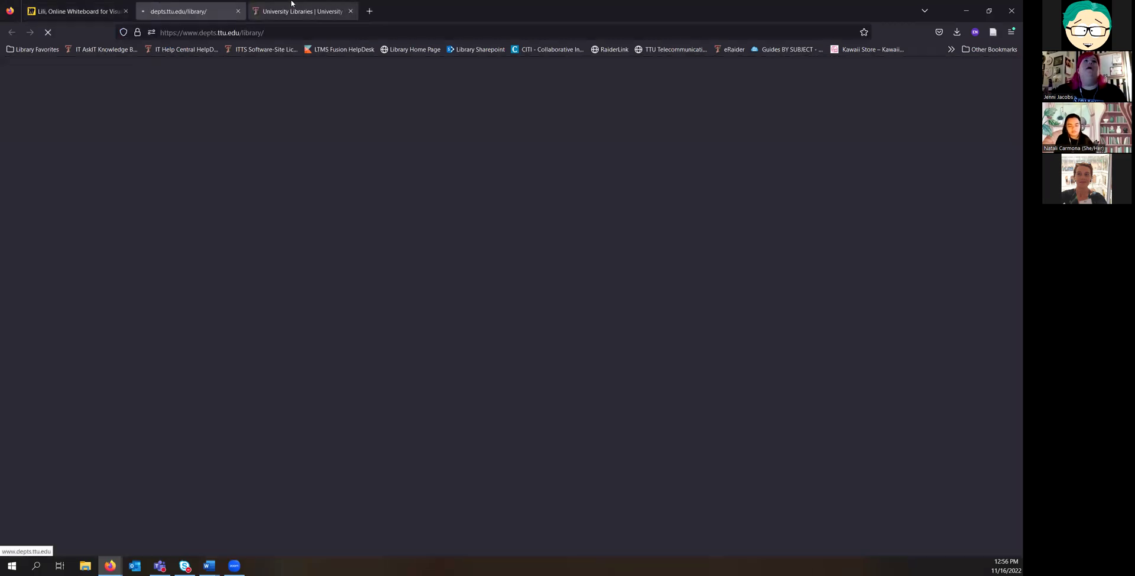
click(237, 11)
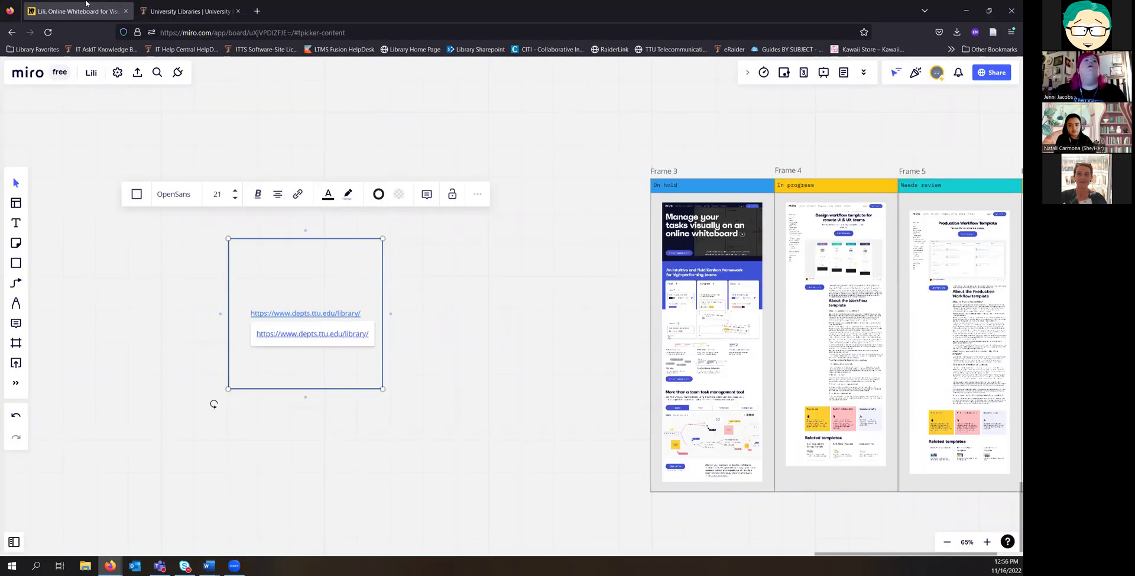
Step: Upload the picture of two people in orange tracksuits from the computer's Pictures folder and place it over the linked square
click(16, 363)
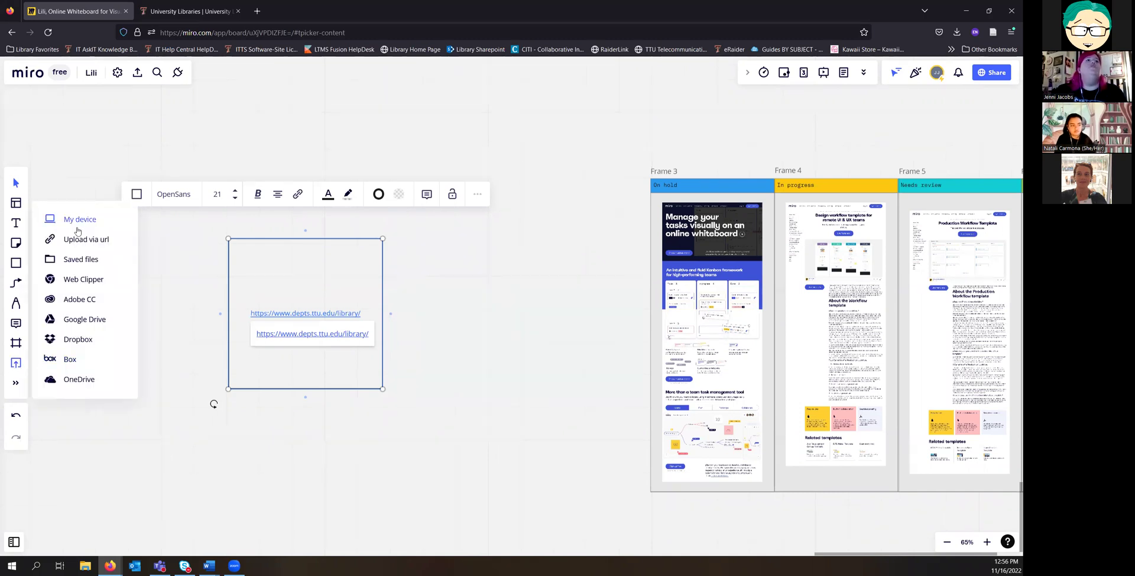
click(77, 231)
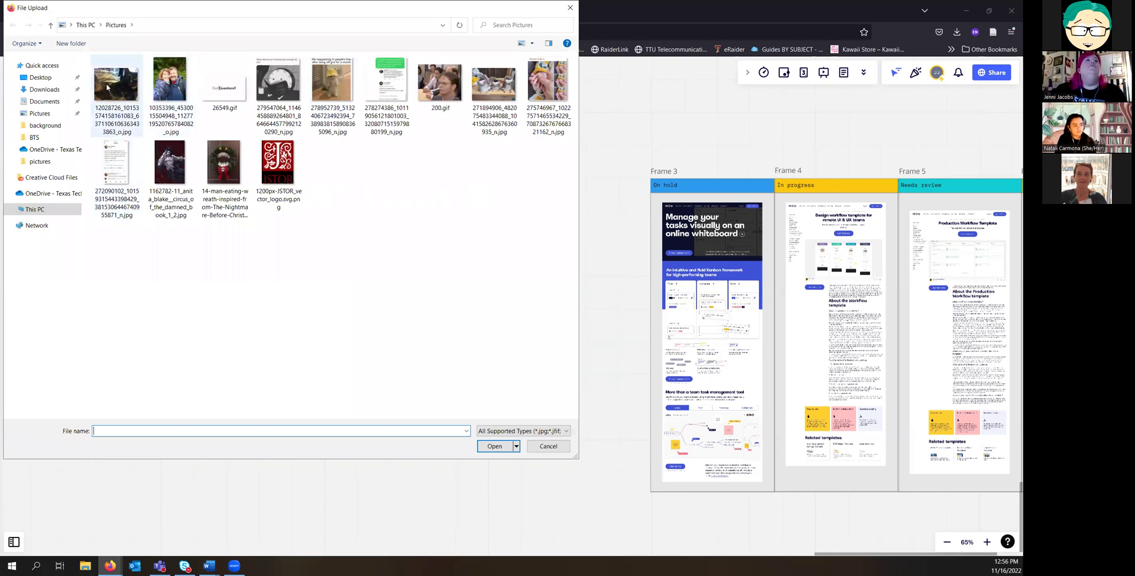
double_click(355, 149)
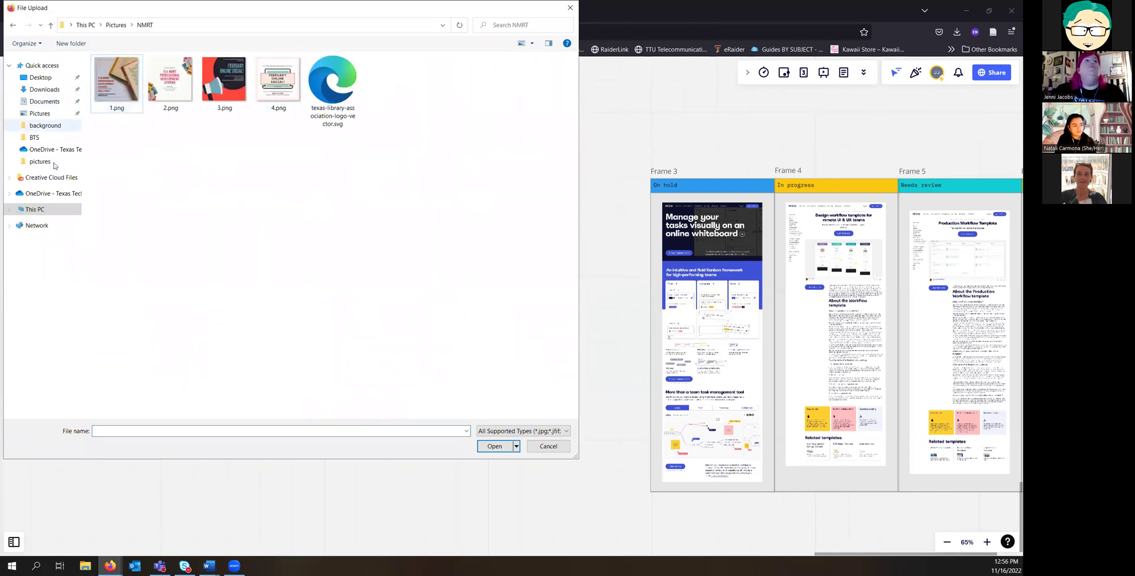
click(39, 113)
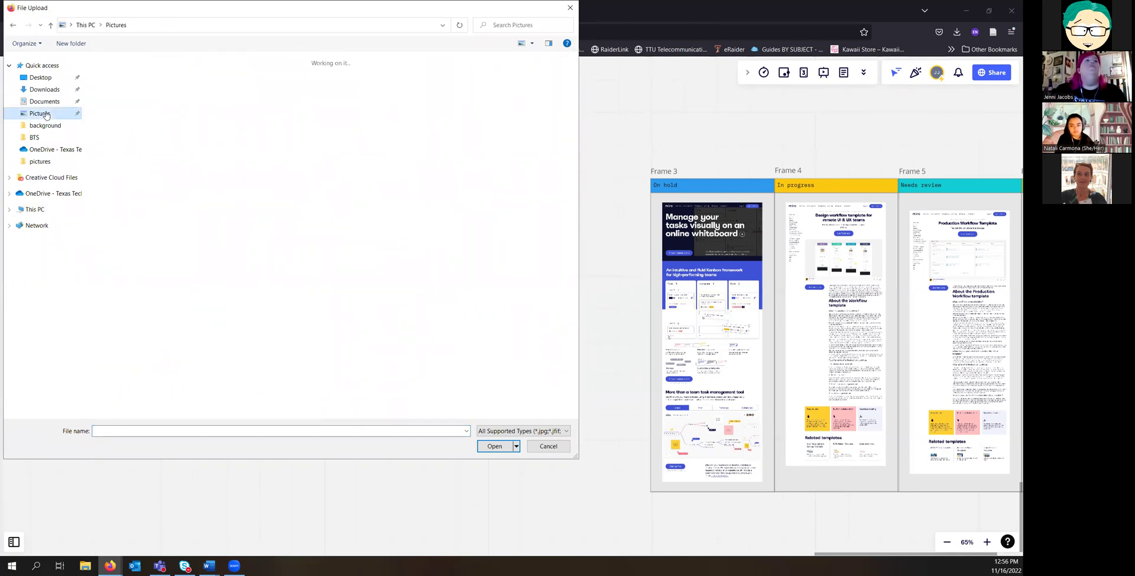
double_click(284, 159)
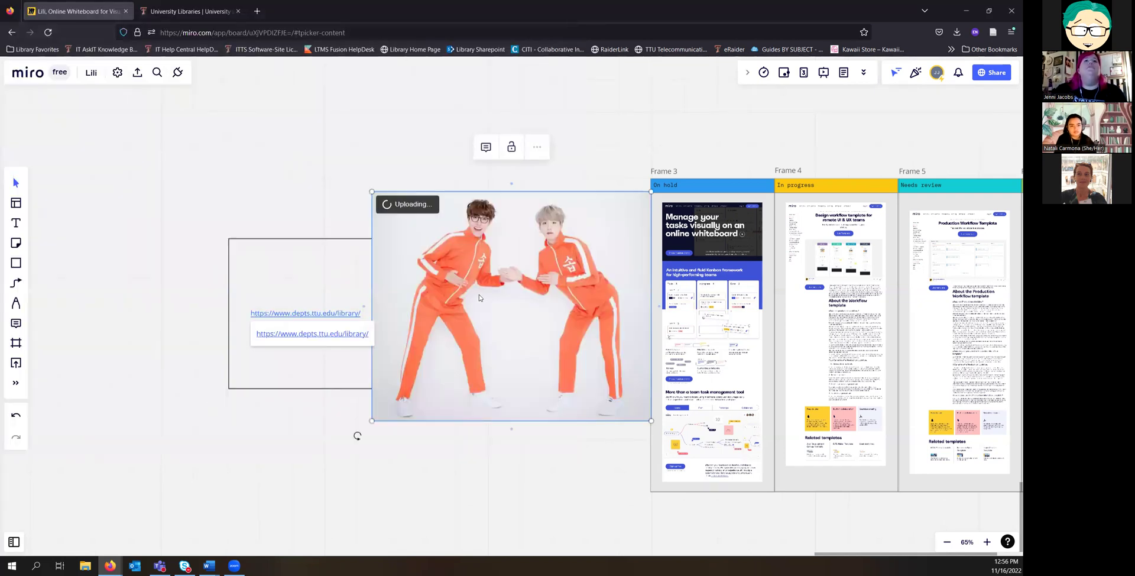
drag(529, 249, 346, 239)
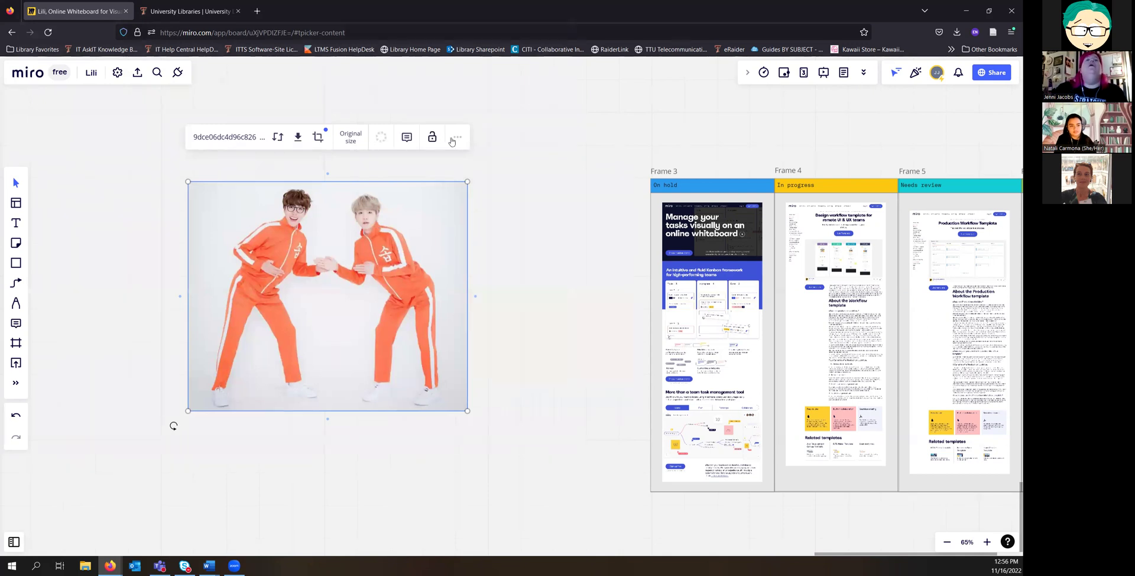
click(456, 138)
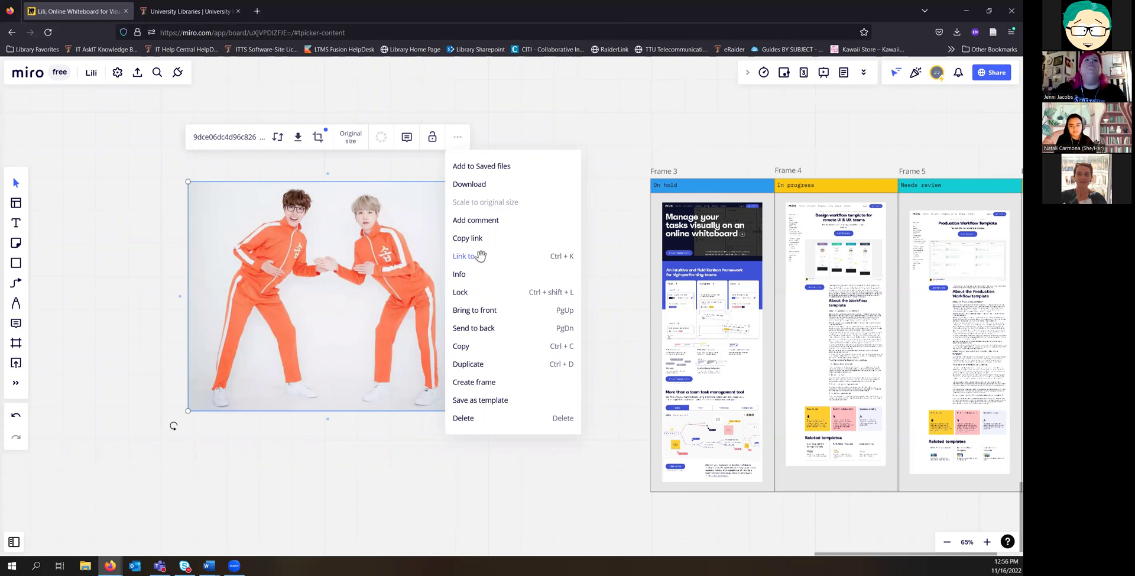
click(457, 255)
text(https://www.depts.ttu.edu/library/)
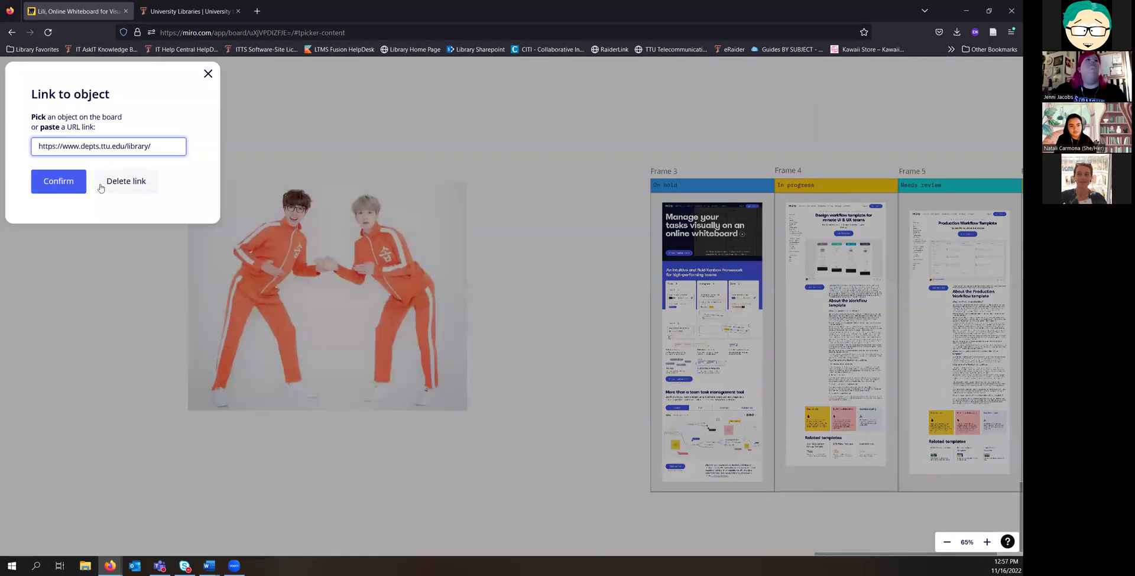
click(69, 187)
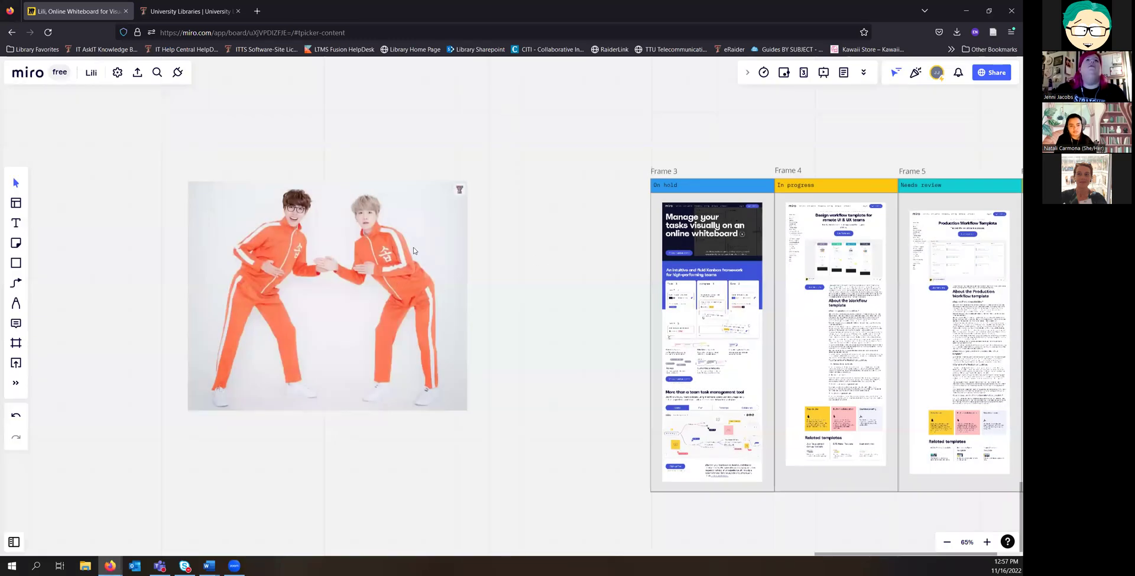
click(413, 250)
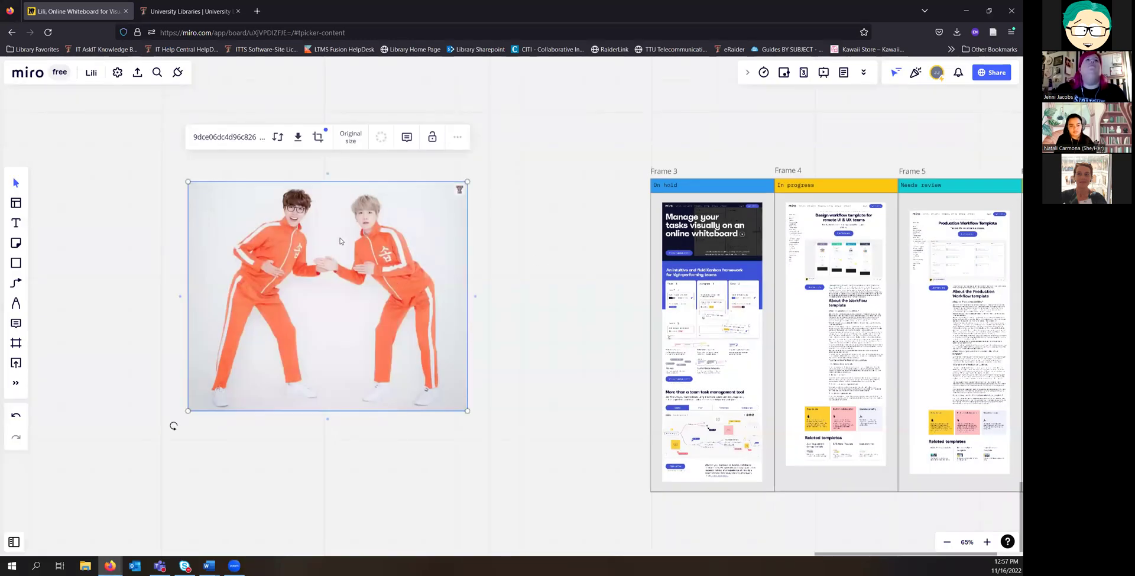
double_click(459, 188)
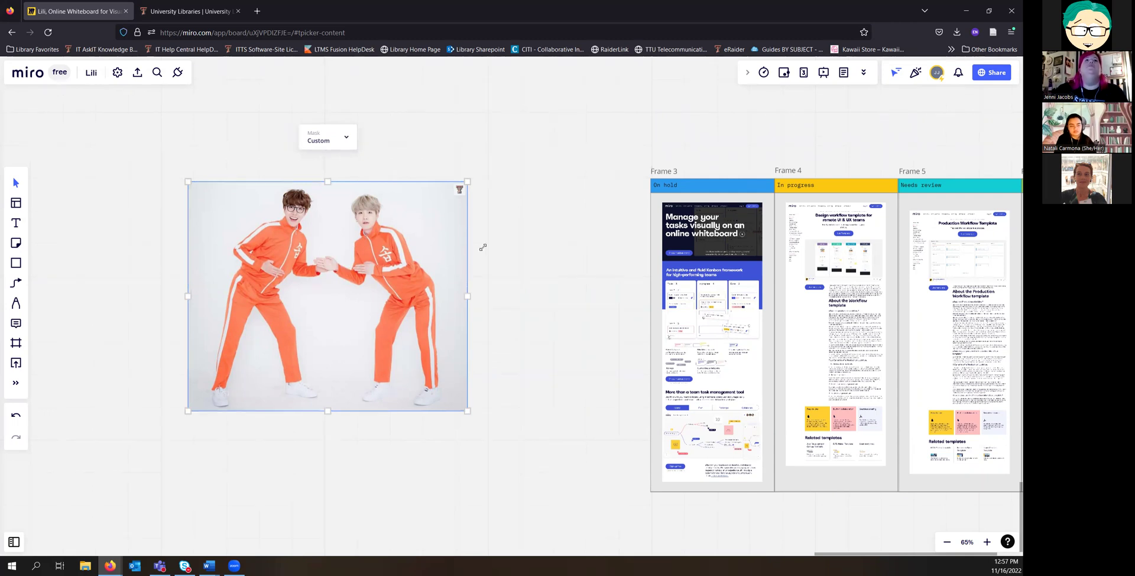
key(Return)
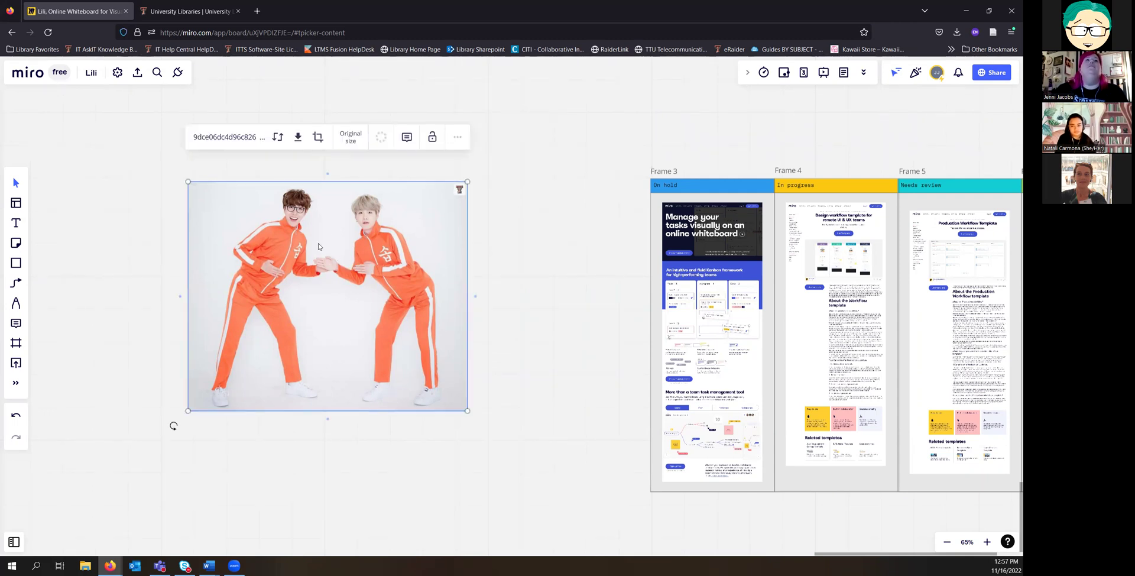
Step: Copy the image's file name and try it as an address in a new browser tab, closing that tab without loading it
click(244, 137)
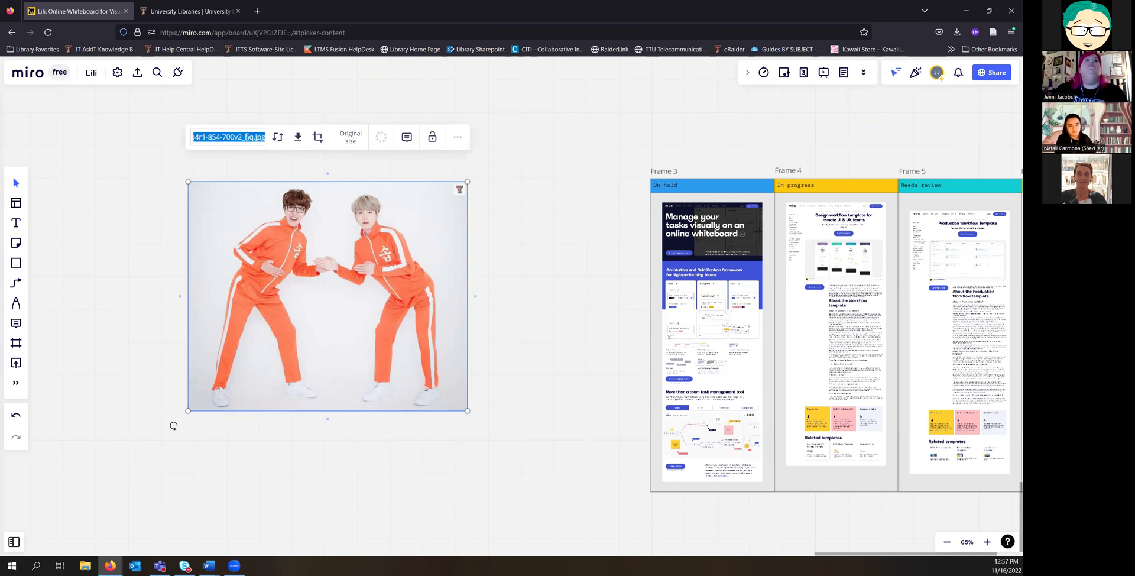
key(ctrl+c)
click(257, 11)
key(ctrl+v)
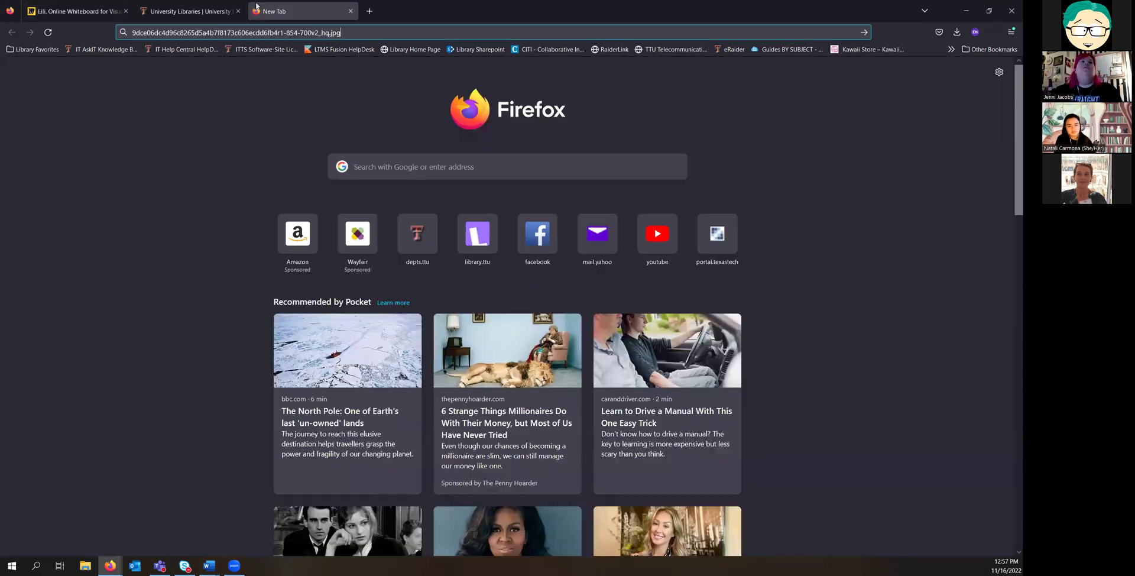
click(350, 11)
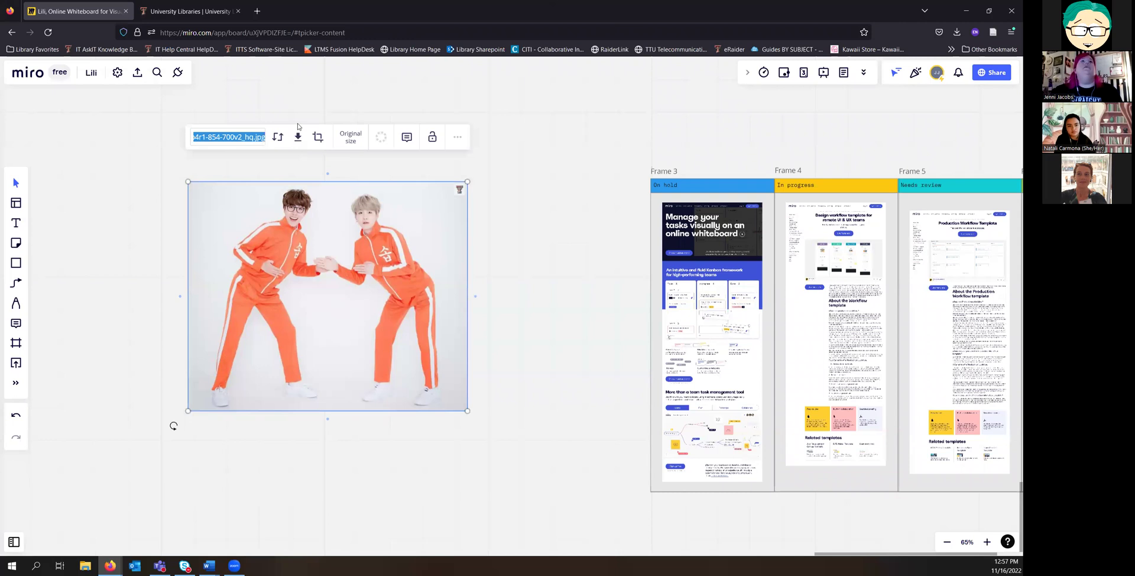
Step: Copy the image's board link, and test its library link by opening the page and returning to the board
click(453, 140)
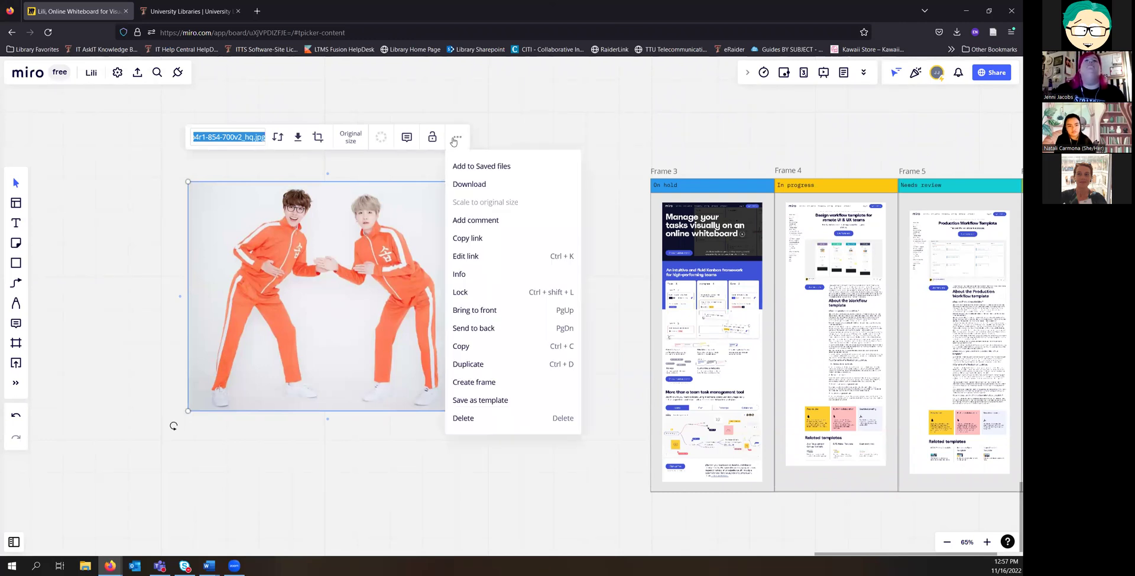
click(495, 237)
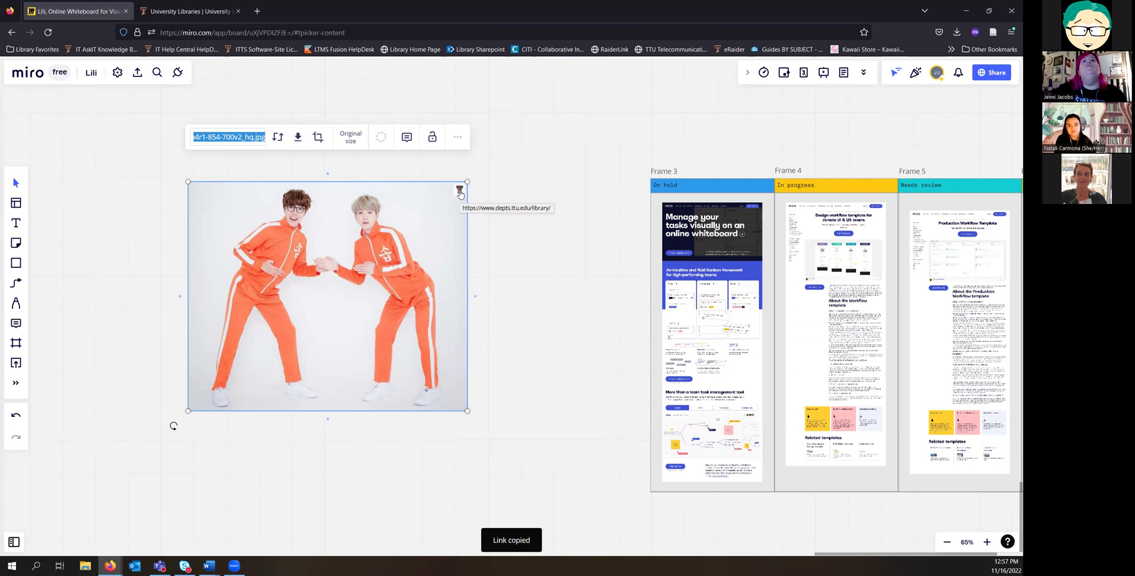
click(459, 189)
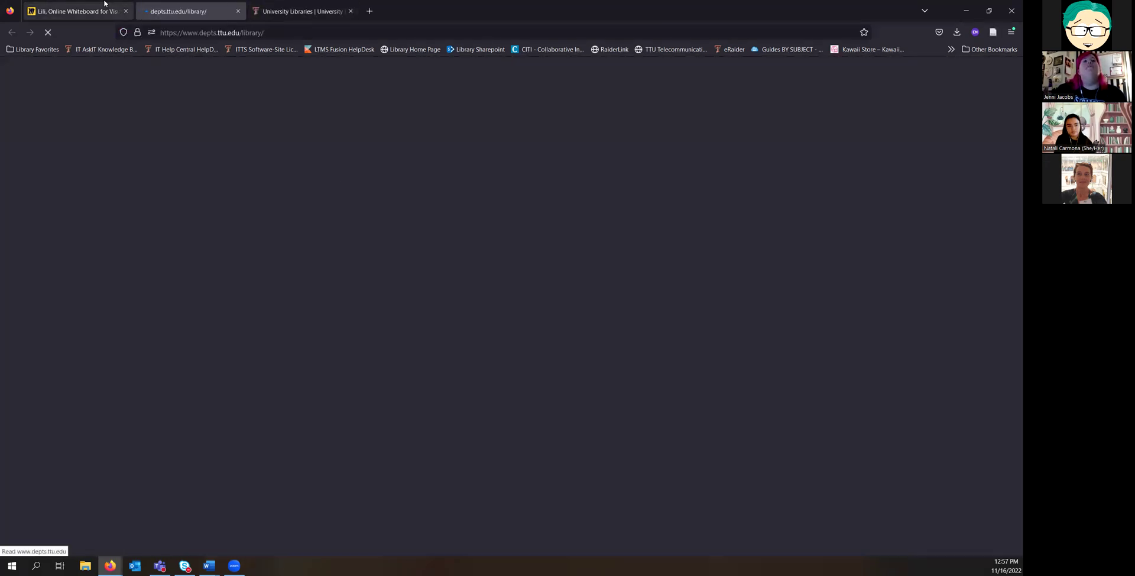
click(77, 11)
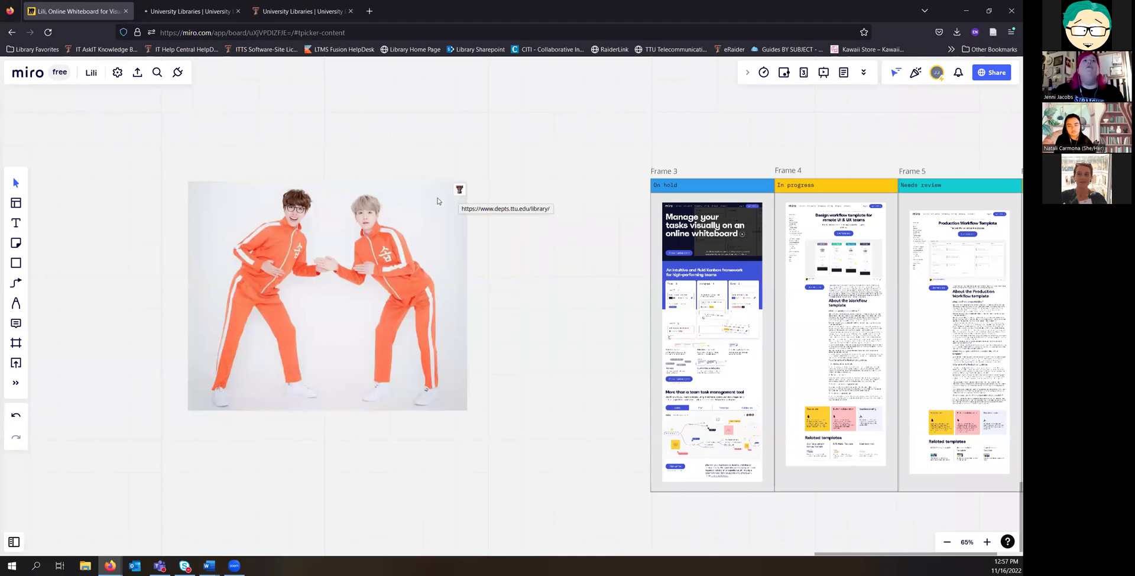
Step: Open google.com in a new browser tab to get its address, and return to the board
click(369, 11)
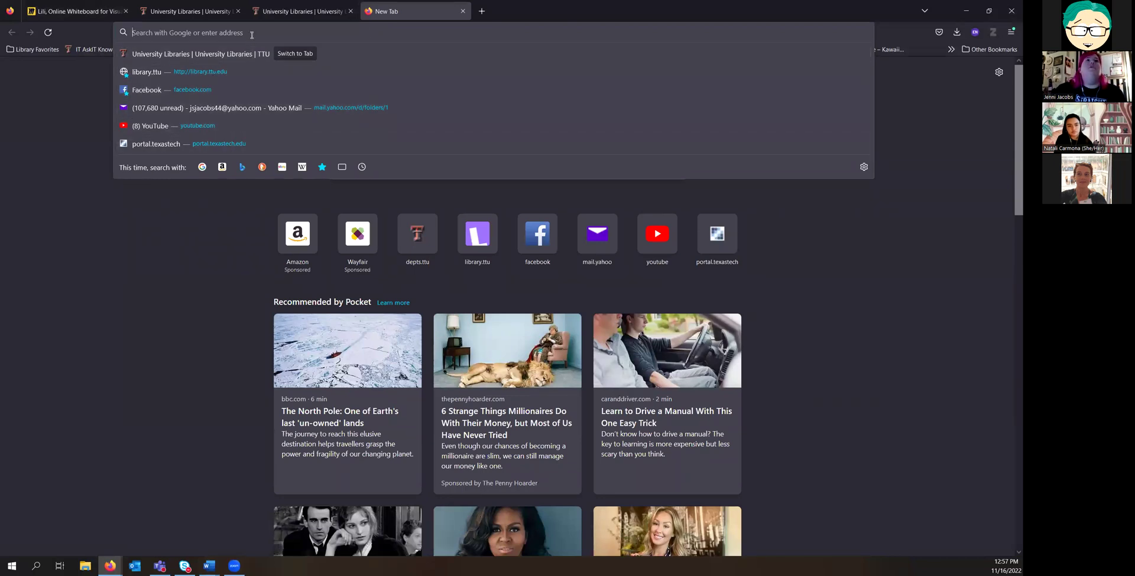
text(google.com/)
key(Return)
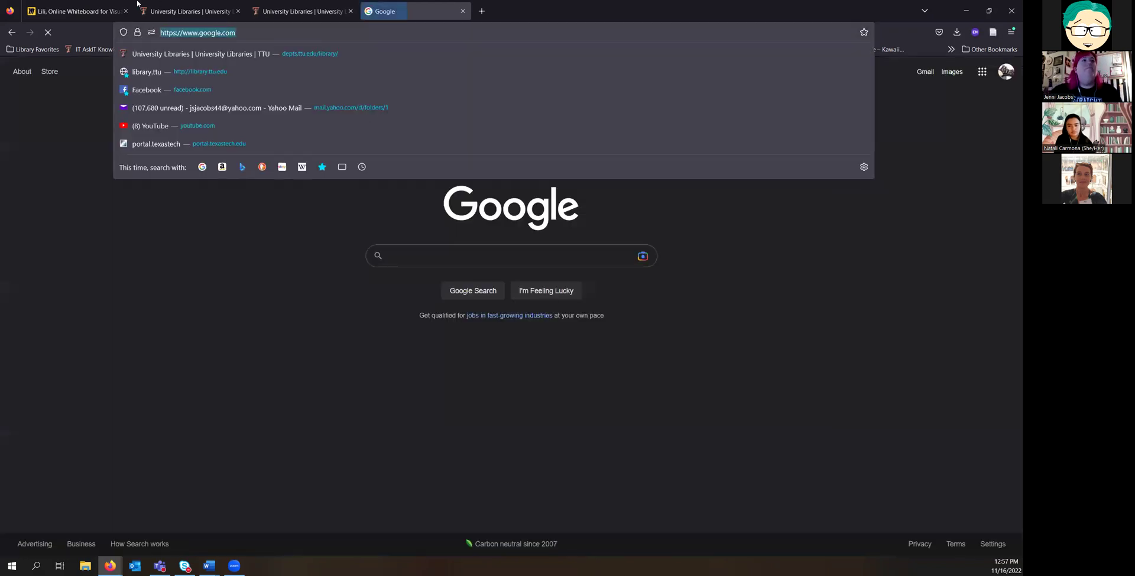
click(105, 10)
click(454, 197)
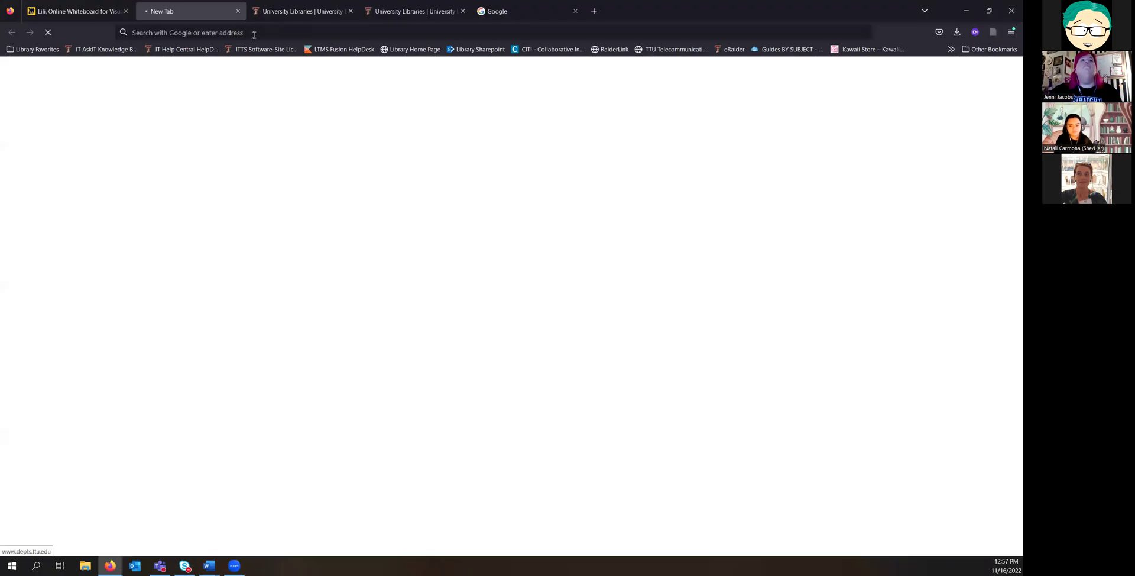
click(238, 10)
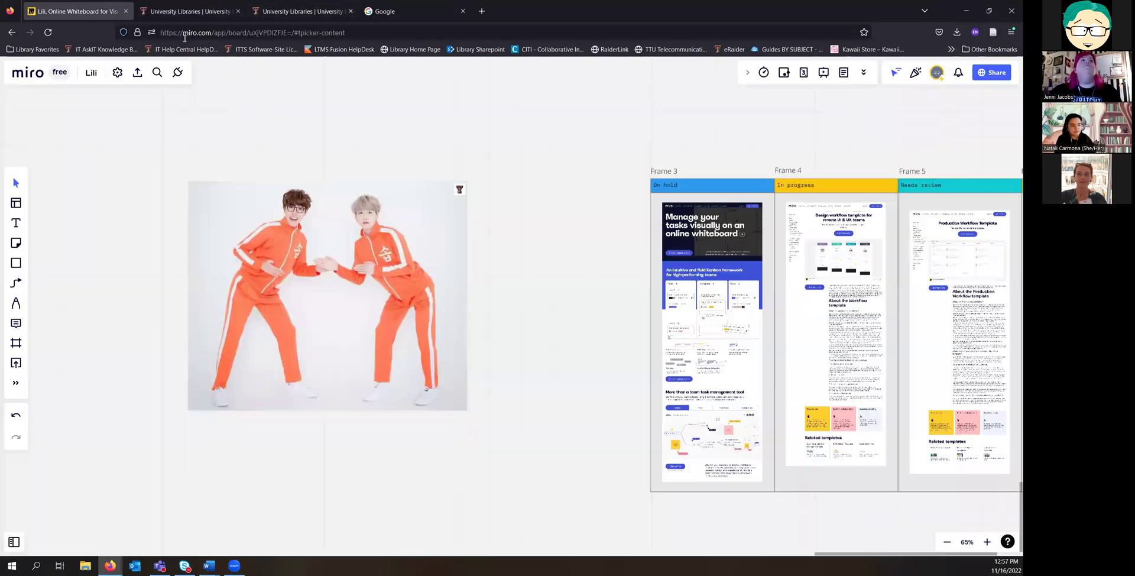
click(416, 209)
click(457, 137)
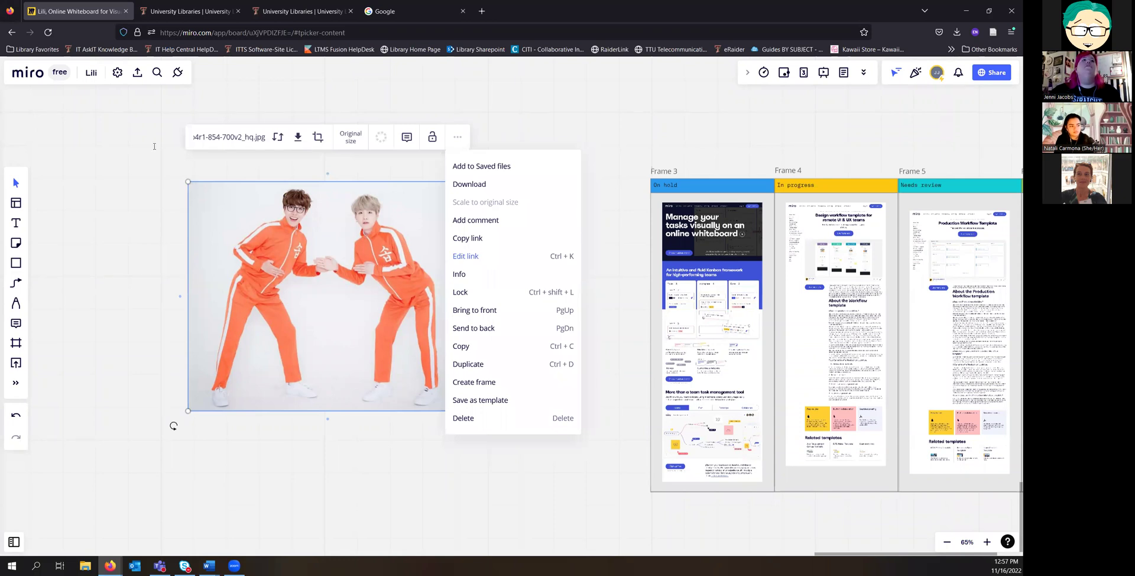
key(ctrl+k)
text(https://www.google.com/)
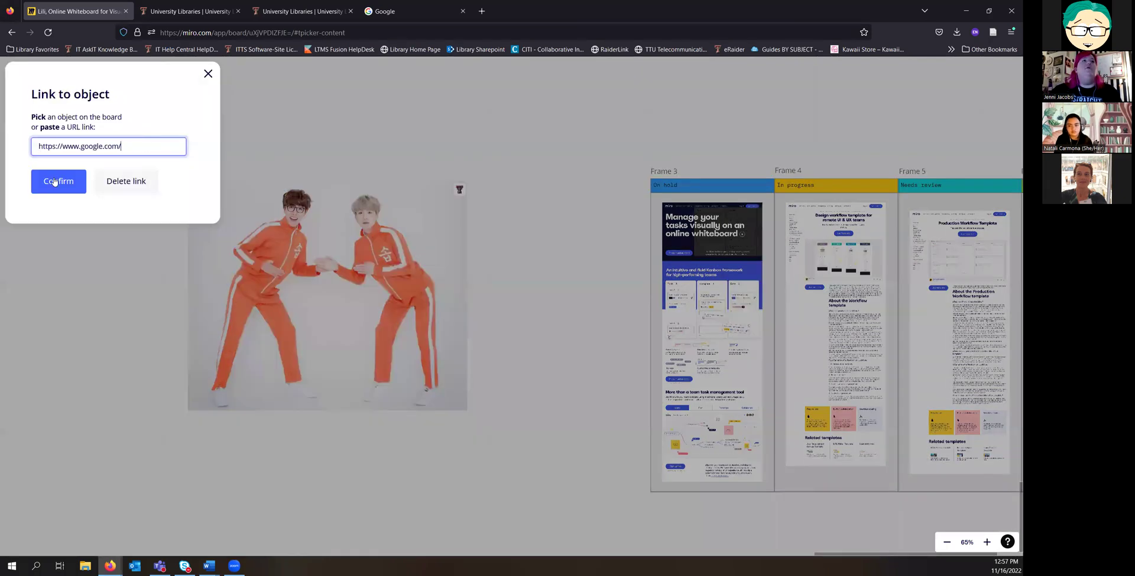
click(54, 182)
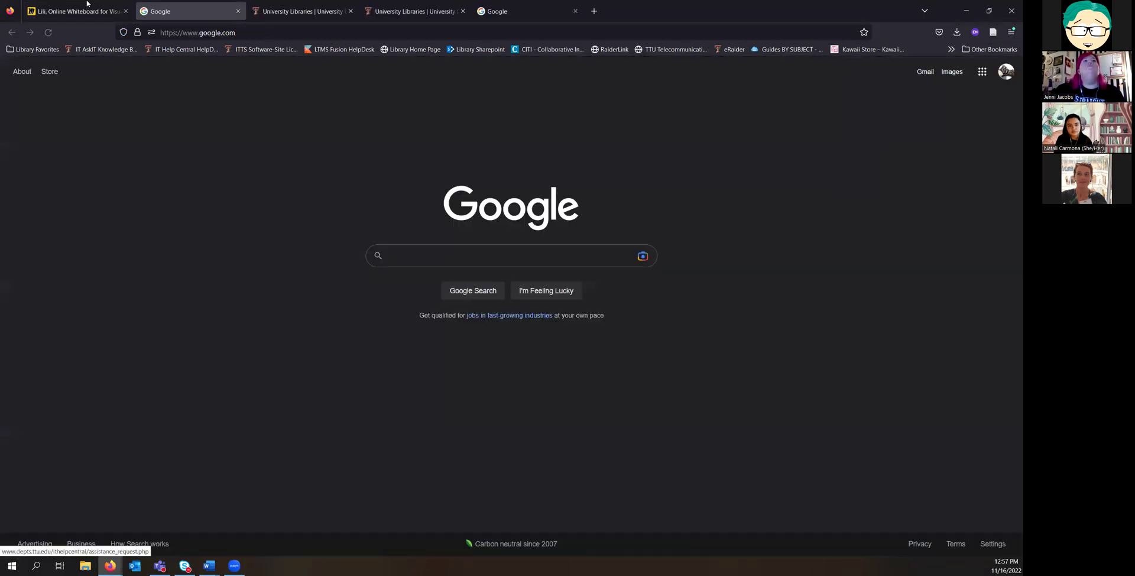
click(97, 5)
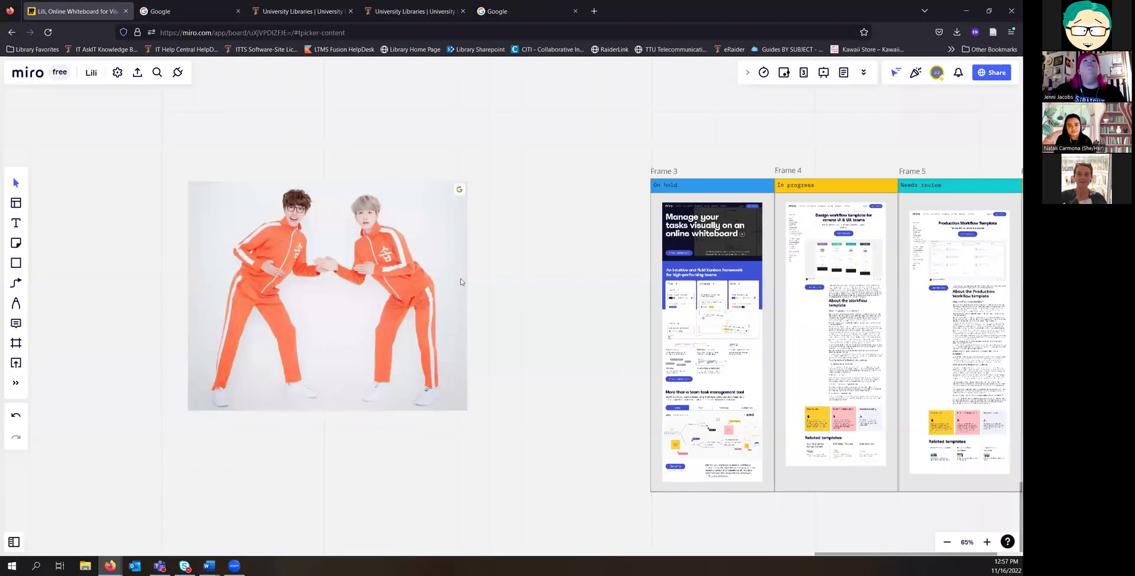
scroll(474, 243, right, 5)
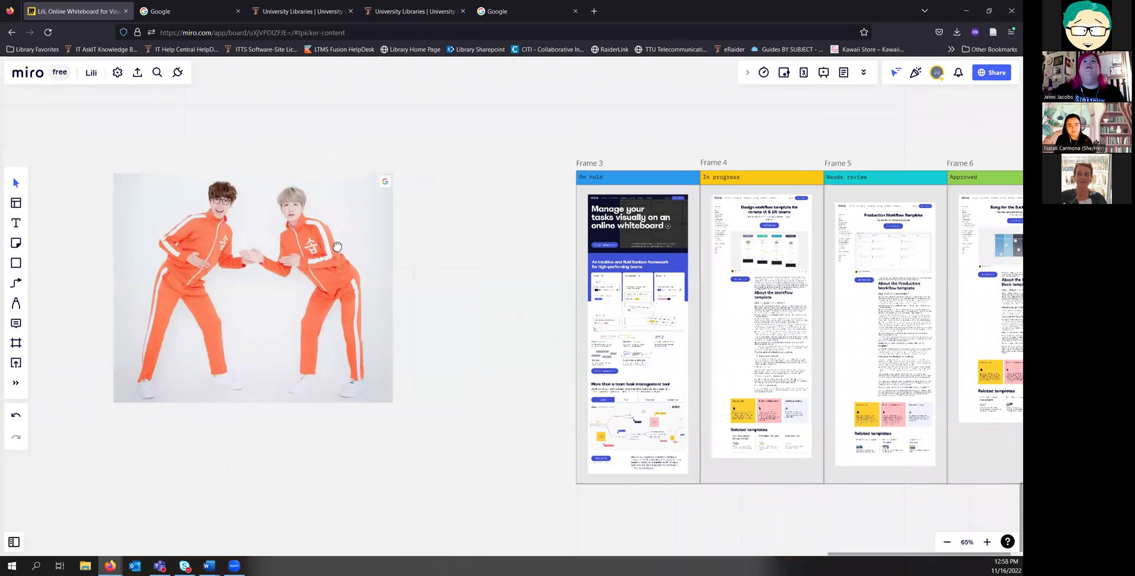
scroll(472, 219, up, 4)
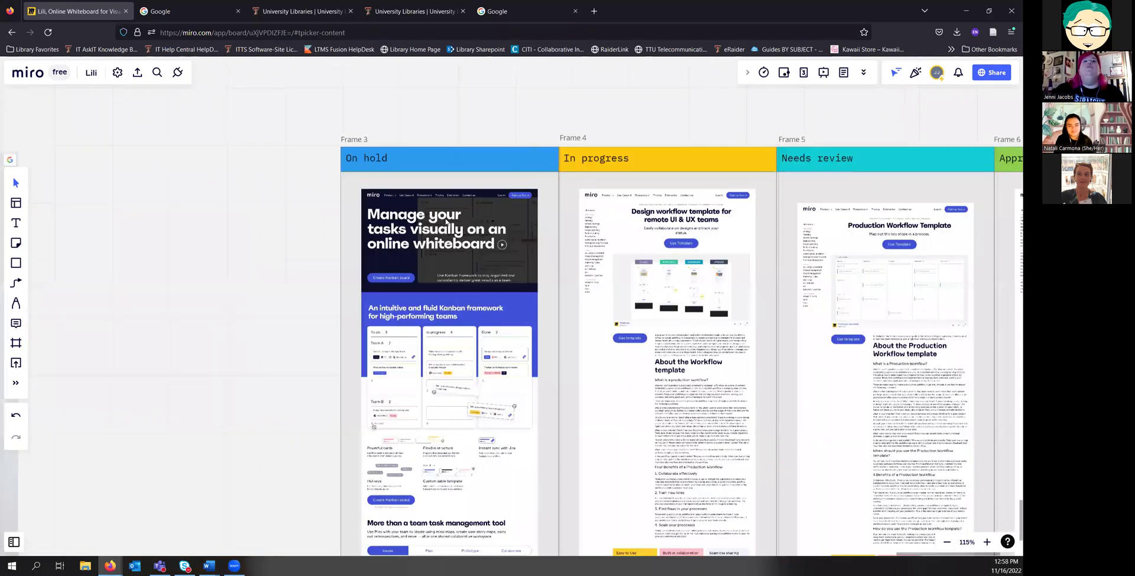
scroll(436, 227, up, 1)
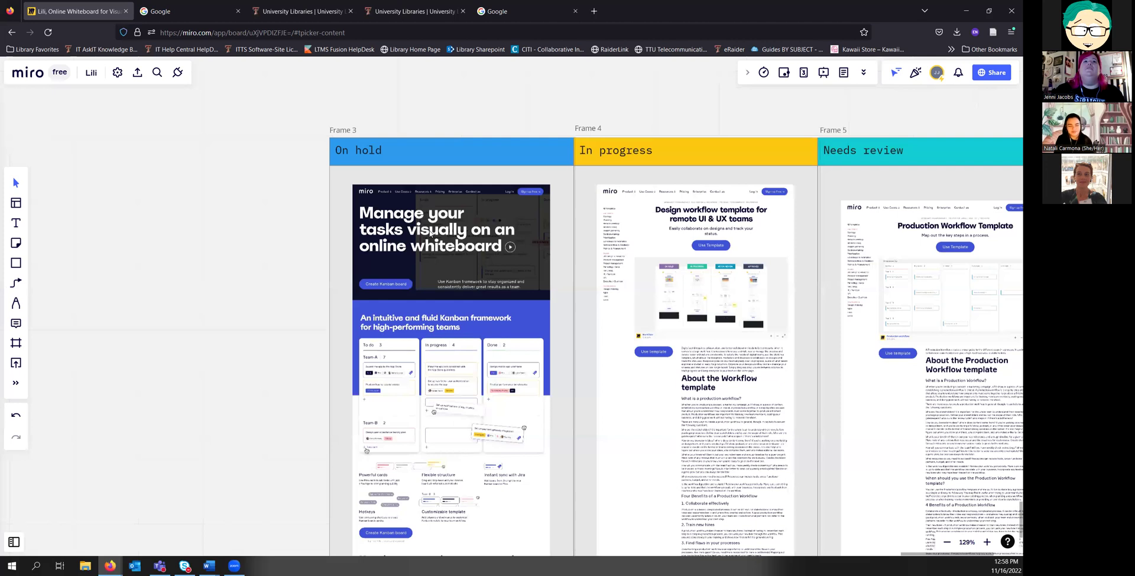
click(460, 235)
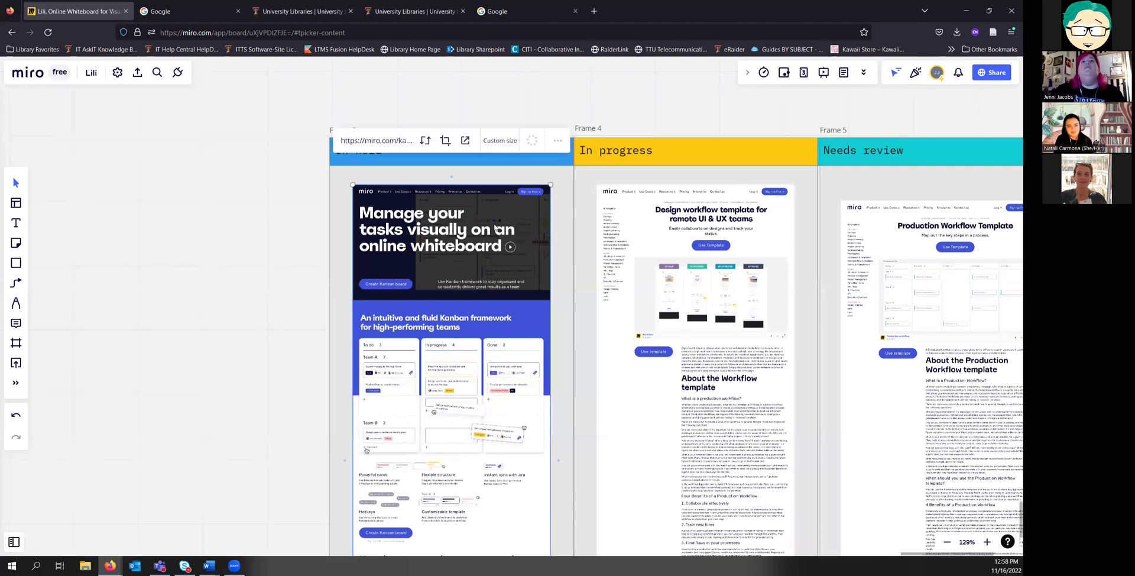
click(558, 142)
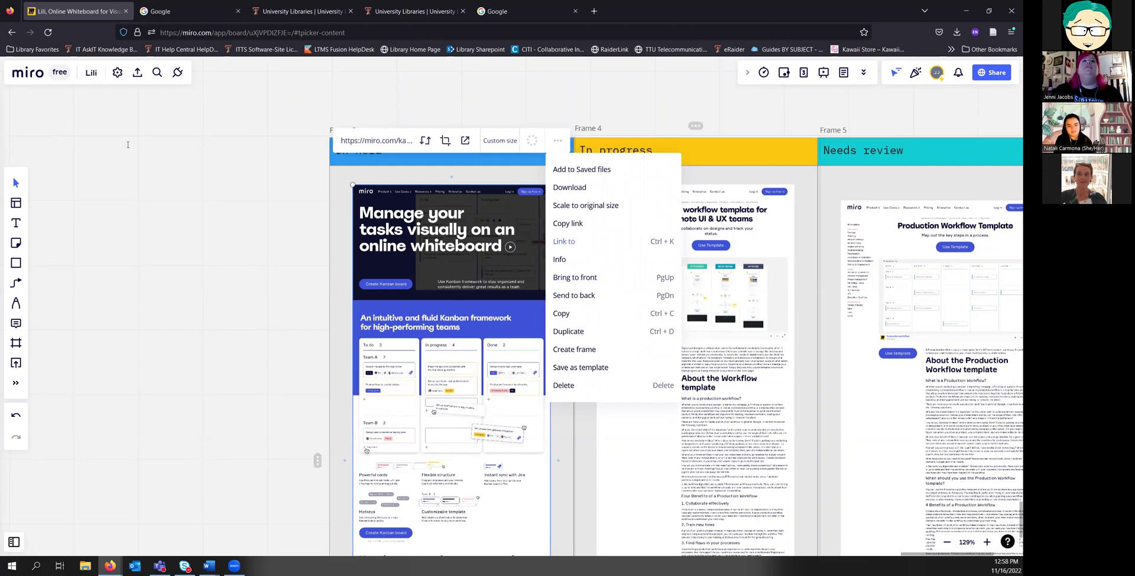
click(571, 243)
text(https://www.google.com/)
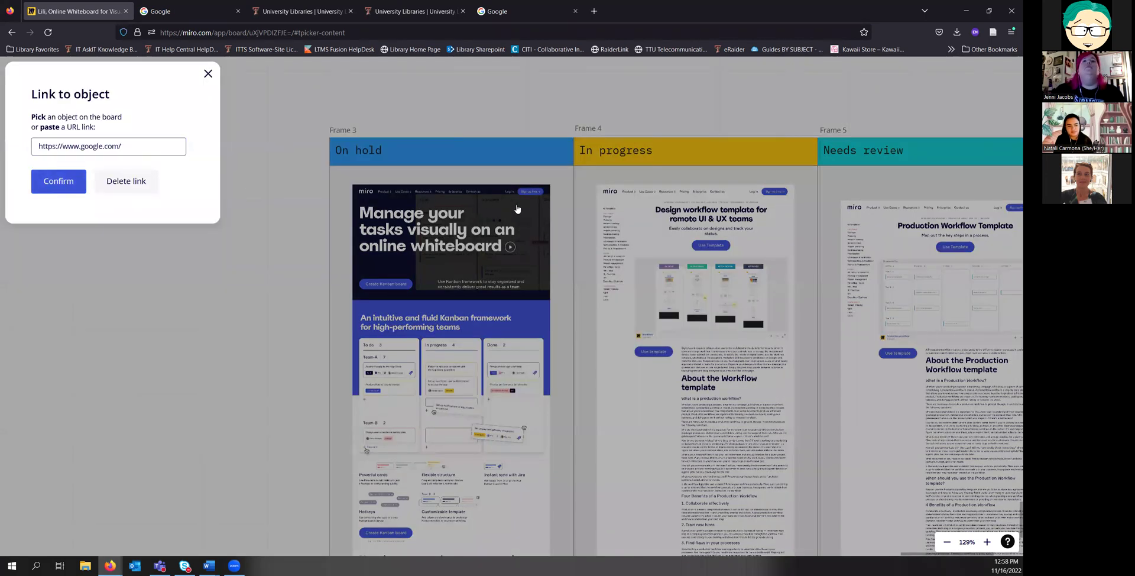
key(Return)
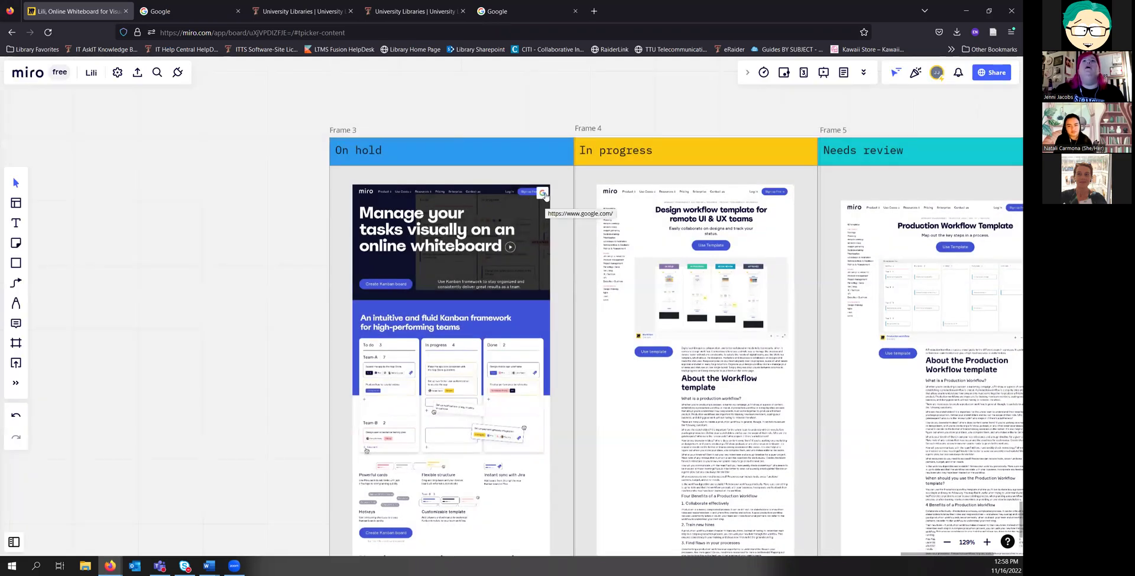
click(545, 195)
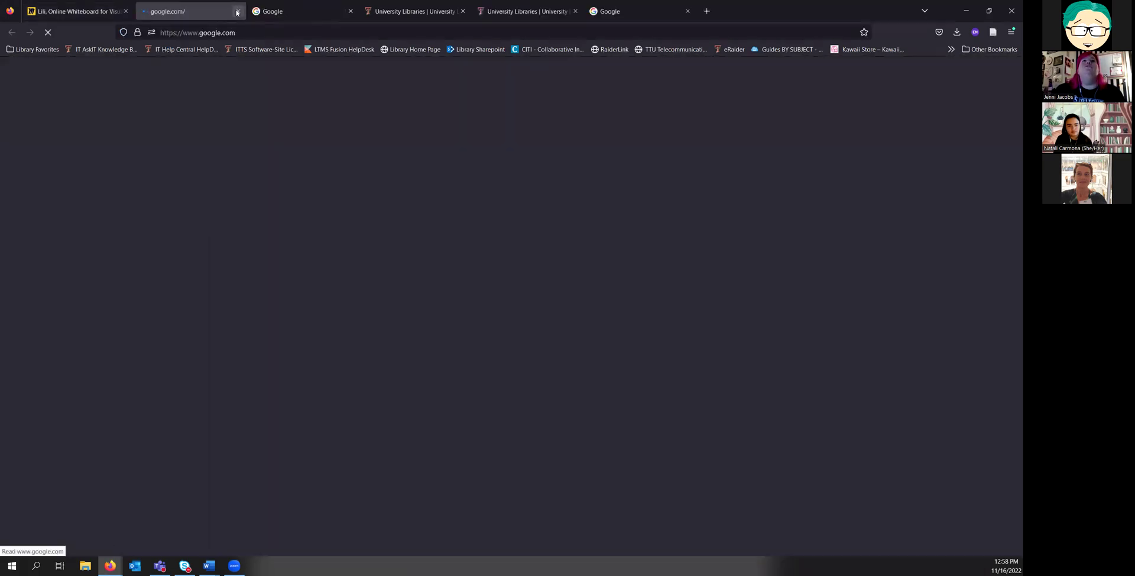